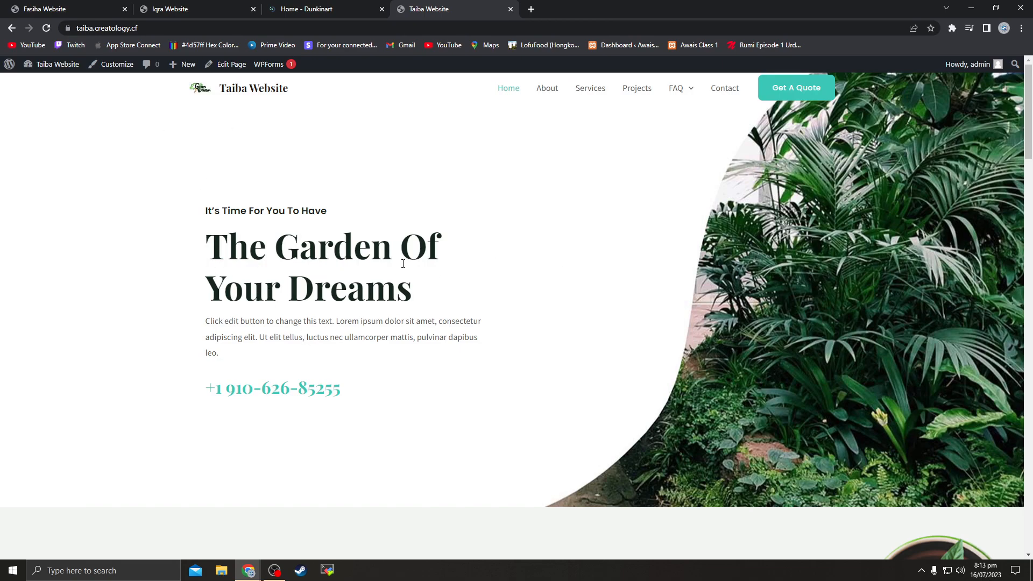
Look through the garden website's home page from the hero to the call section, including the FAQ submenu
scroll(404, 260, down, 10)
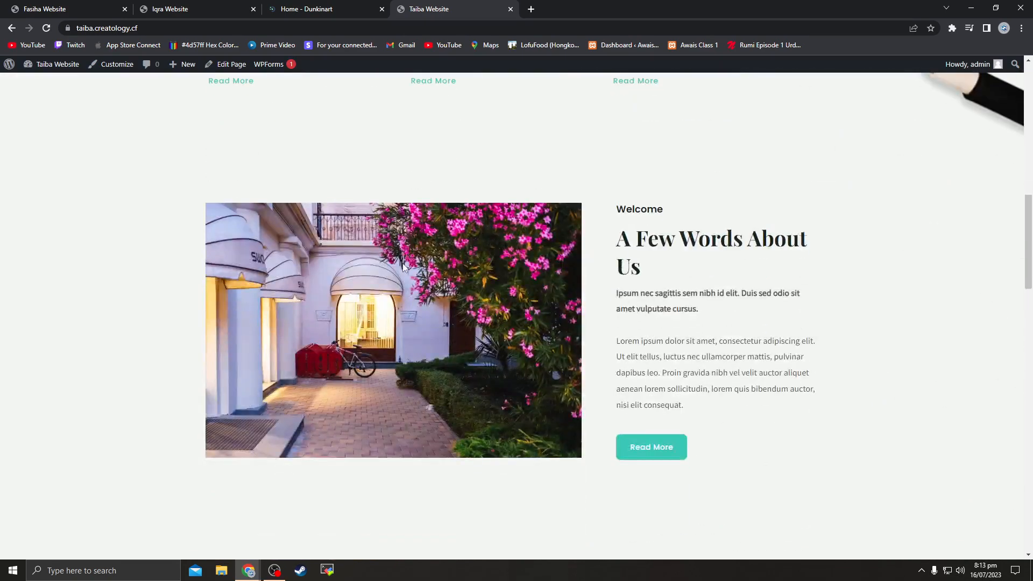
scroll(403, 263, down, 12)
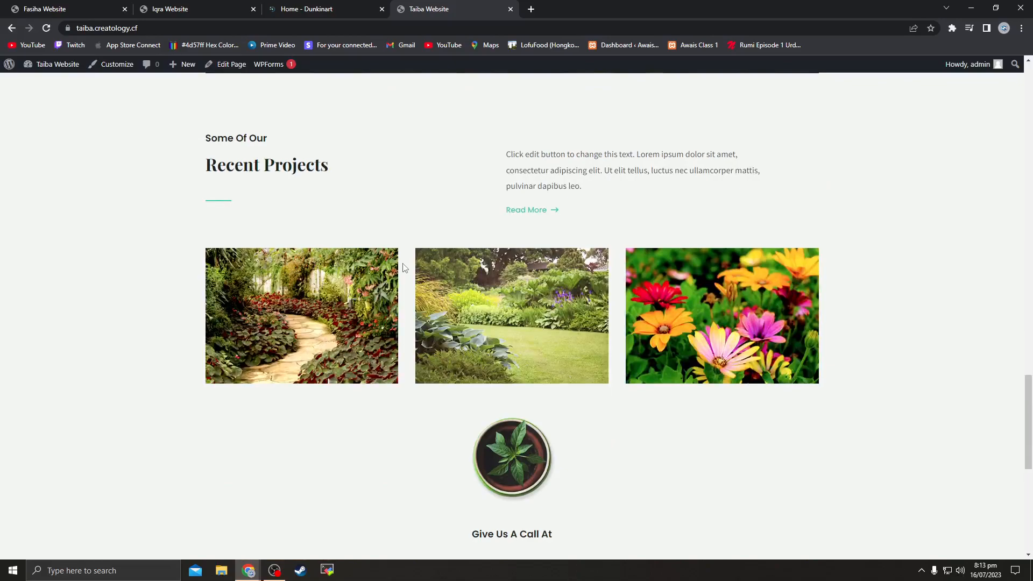
scroll(404, 267, down, 8)
scroll(407, 266, up, 15)
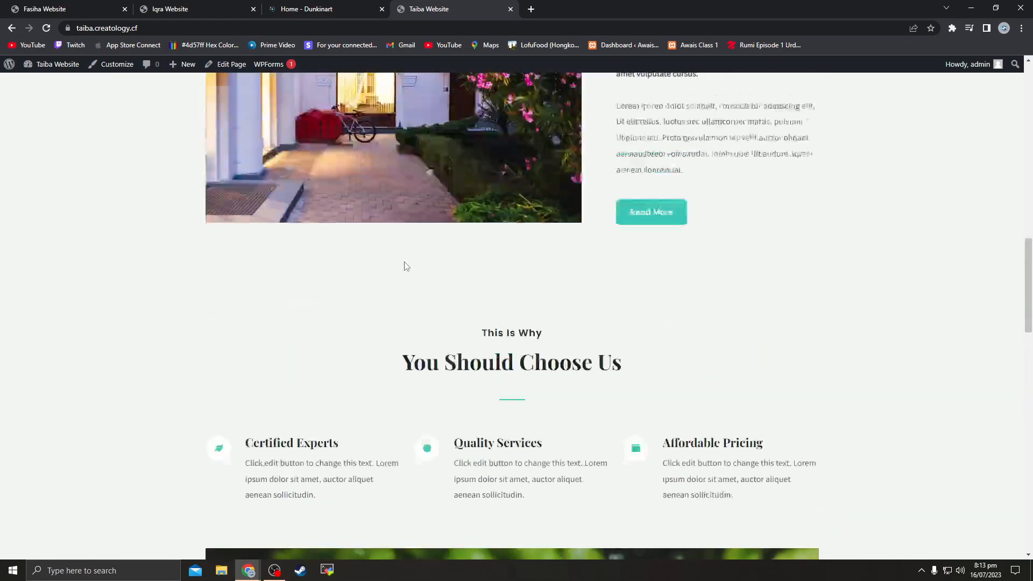
scroll(406, 265, up, 15)
mouse_move(677, 88)
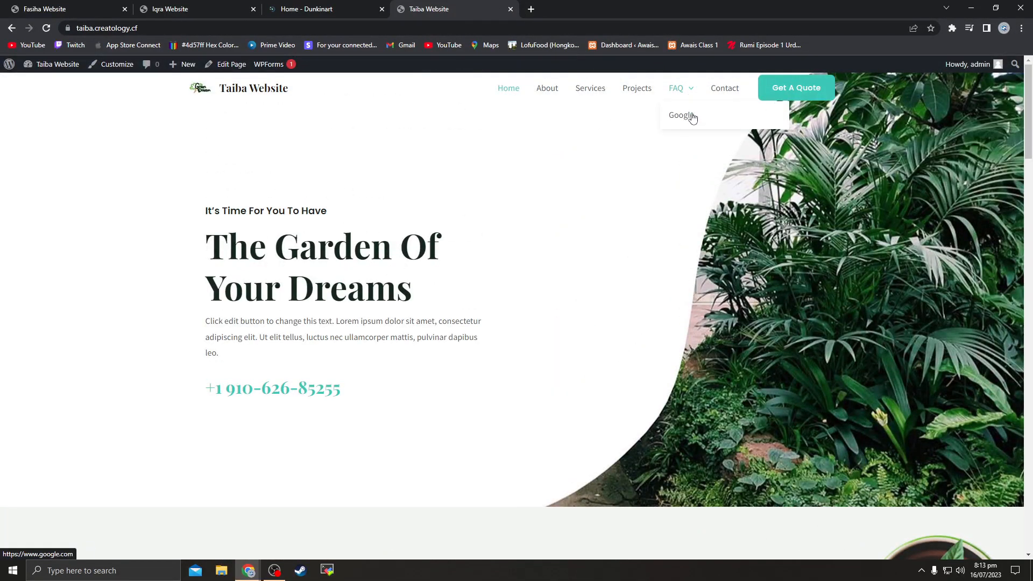
Review the garden website's About page and return to its home page
click(546, 91)
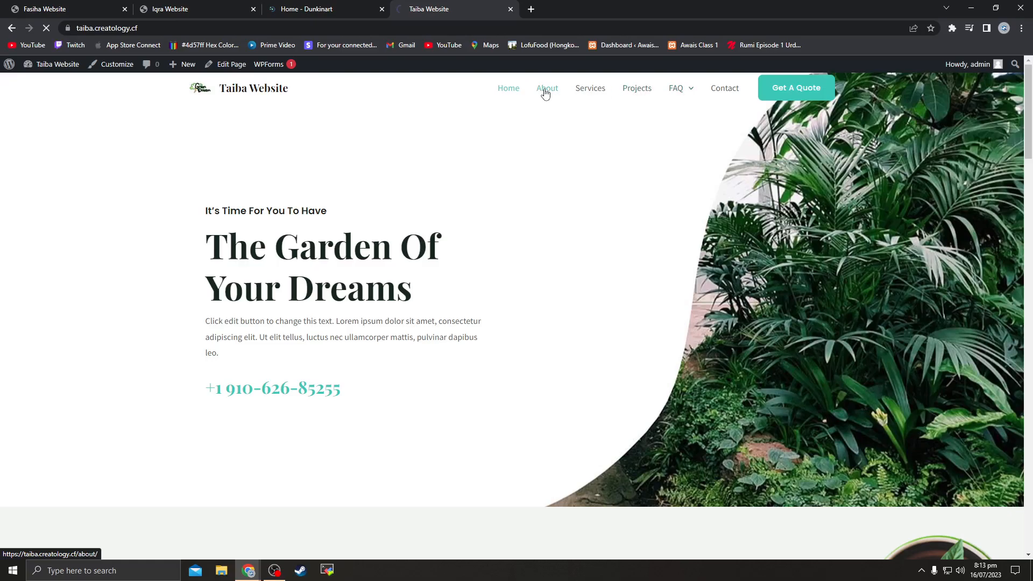
scroll(602, 323, down, 4)
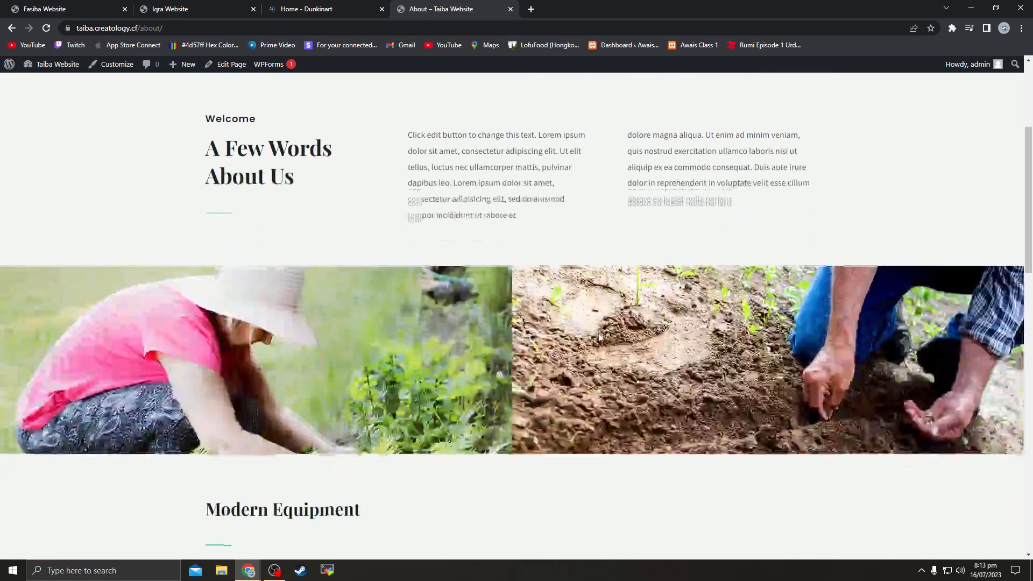
scroll(599, 336, down, 20)
scroll(599, 336, up, 15)
scroll(599, 337, up, 7)
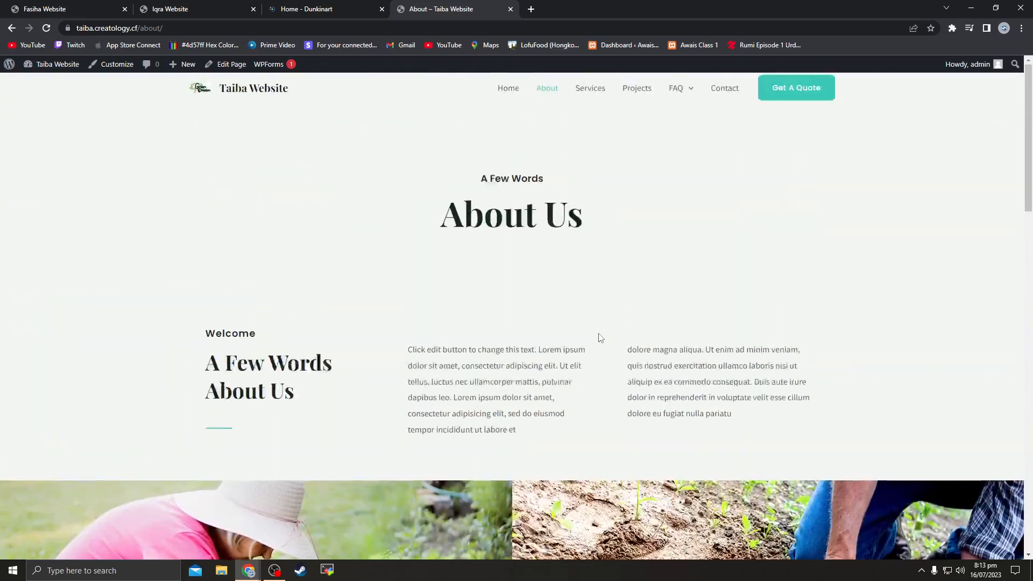
click(276, 90)
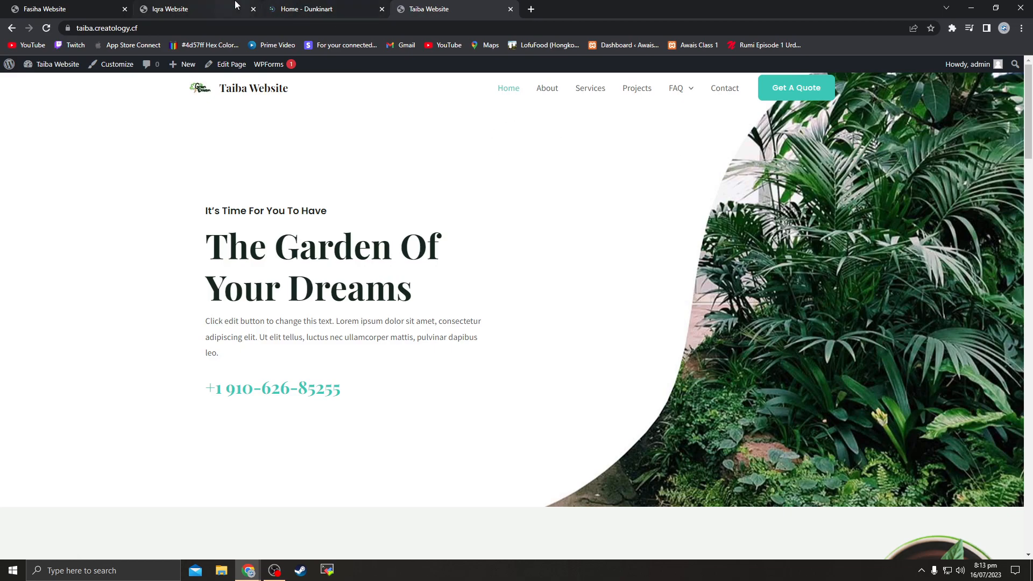
Reorder the browser tabs so the evermed site comes first and the garden site last, and close the Dunkinart tab
click(70, 7)
click(239, 7)
drag(468, 7, 339, 7)
drag(51, 7, 584, 7)
drag(156, 7, 496, 6)
mouse_move(188, 7)
mouse_down()
mouse_move(482, 7)
mouse_move(168, 7)
mouse_up()
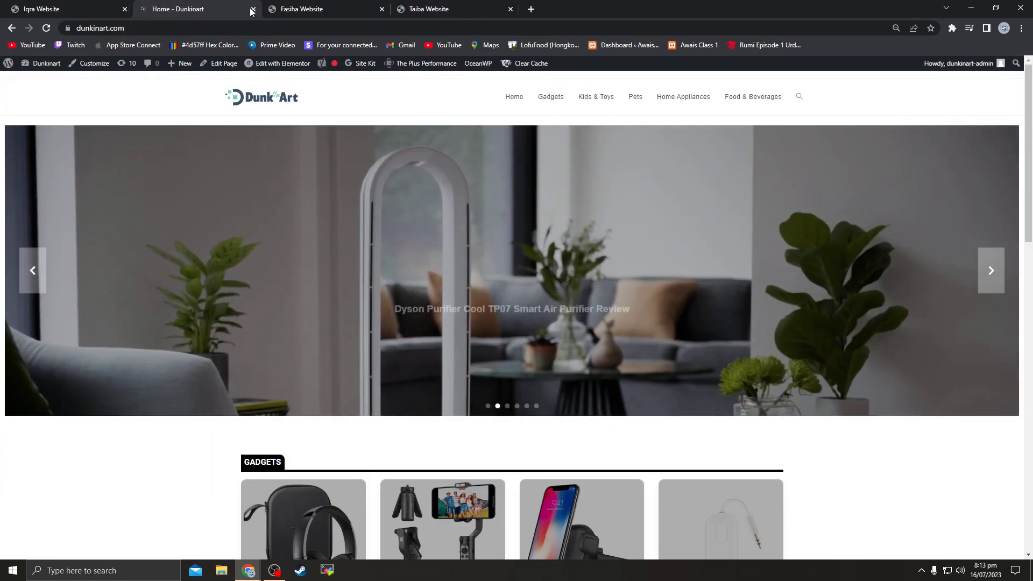
click(253, 9)
drag(65, 7, 153, 5)
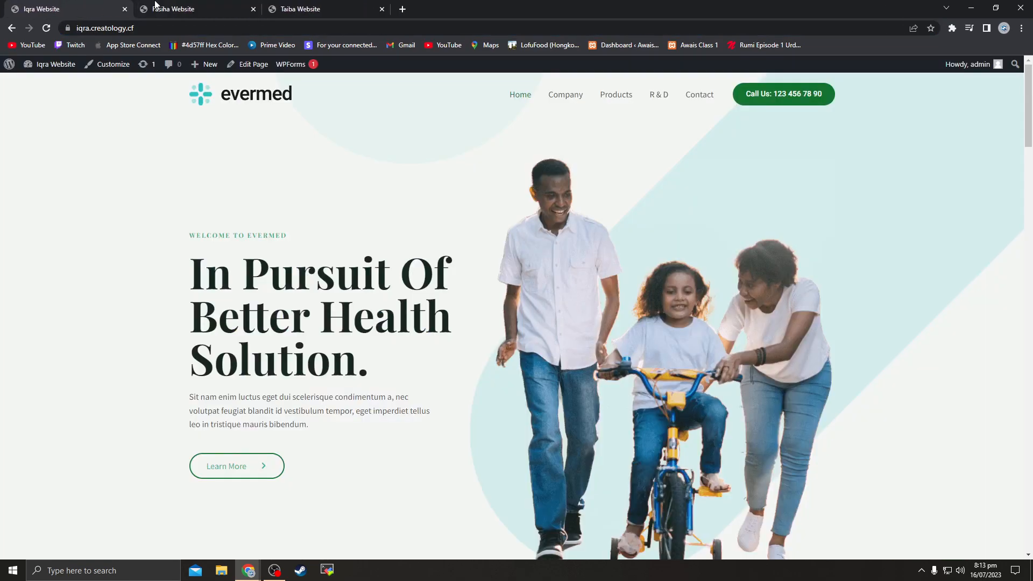
Open the childcare website on creatology.cf in a new tab and make it the first tab
click(405, 10)
text(awais)
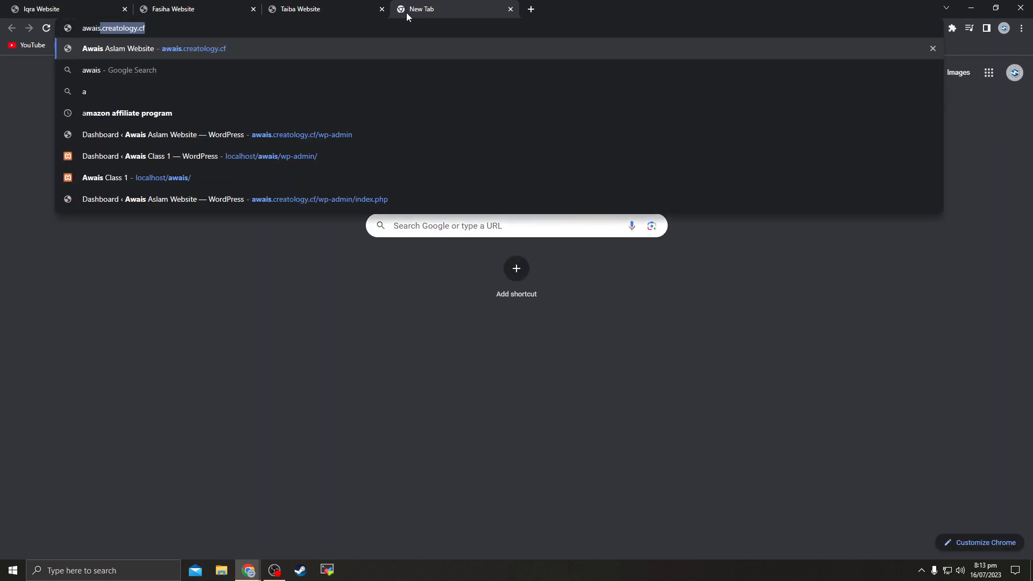
key(Right)
key(Return)
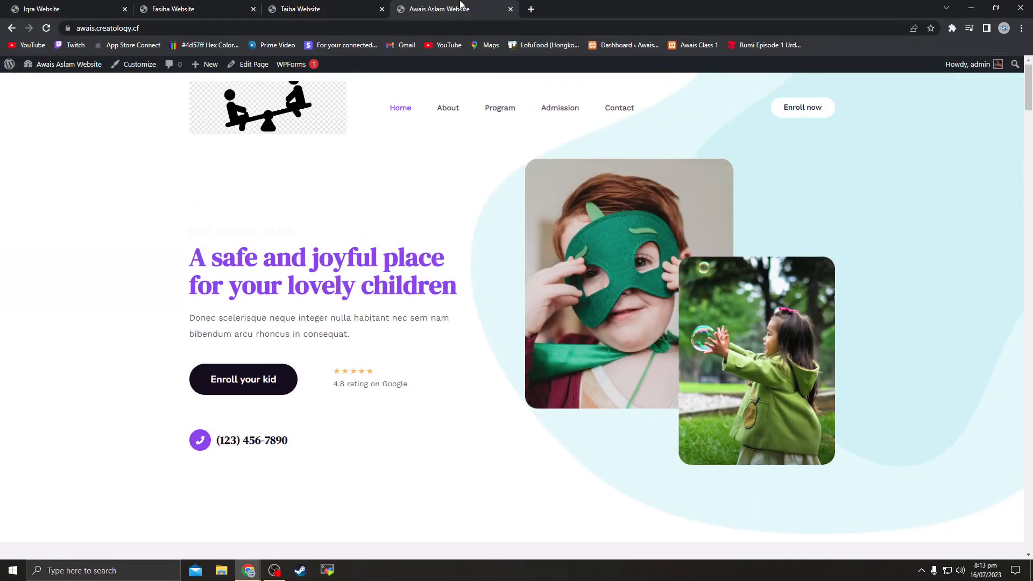
drag(460, 4, 70, 8)
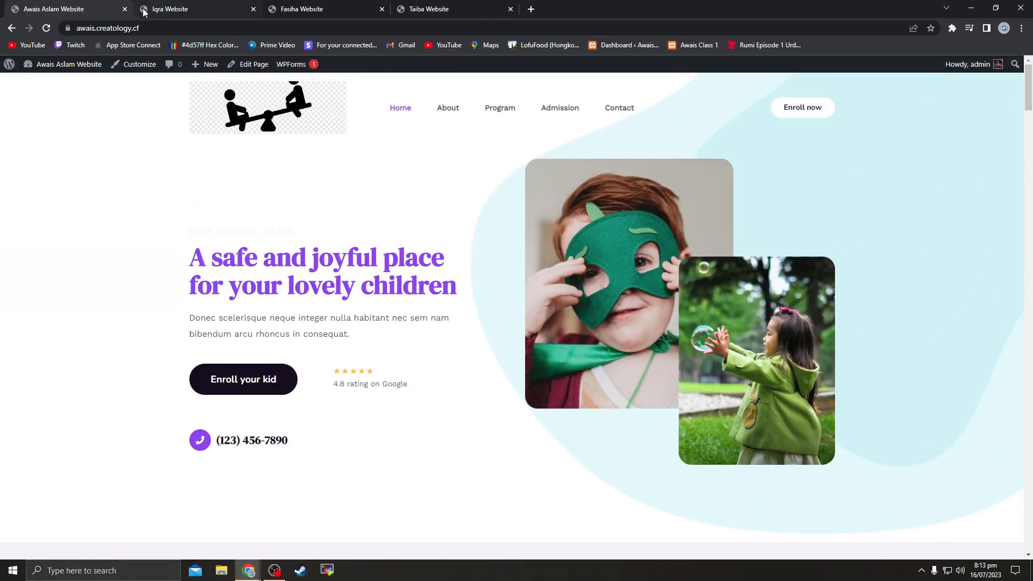
Open the childcare site's /wp-admin dashboard in a new tab placed beside the site's tab, and return to the site
click(532, 9)
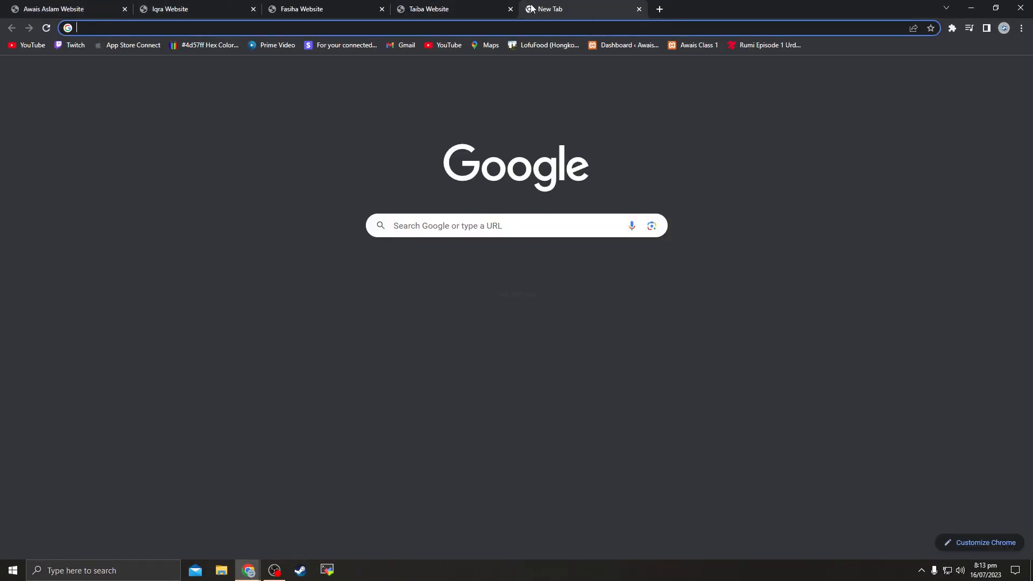
text(awais.creatology.cf/wp-admin)
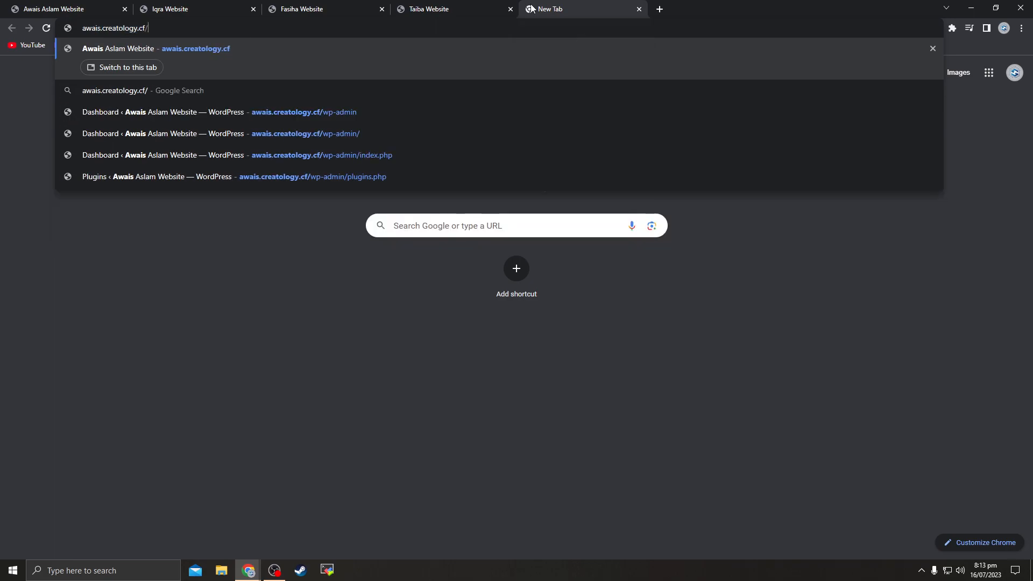
key(Return)
drag(531, 7, 204, 8)
click(59, 8)
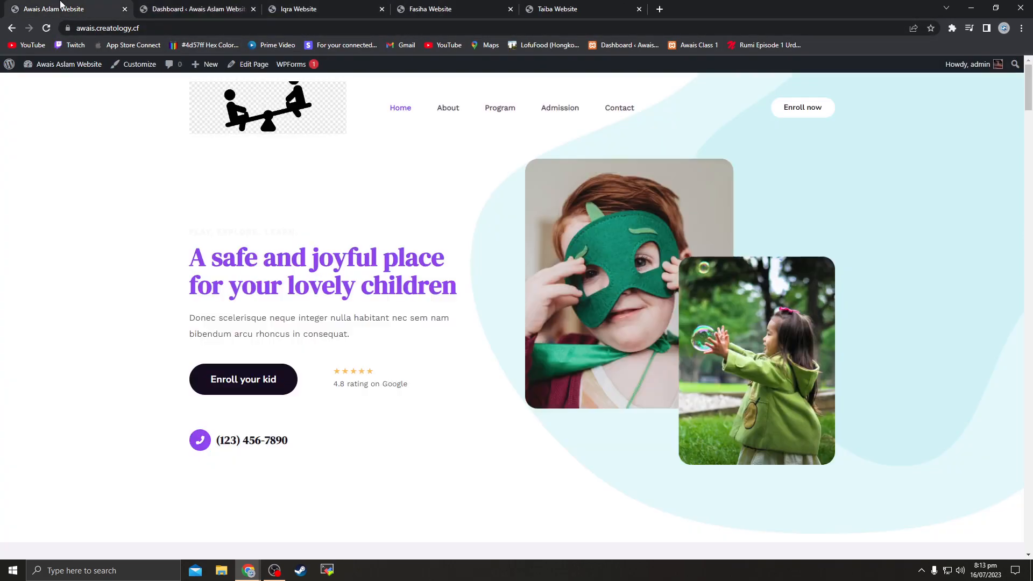
Review the evermed website's home page down to the Our Company section and highlight its main headline
key(ctrl+3)
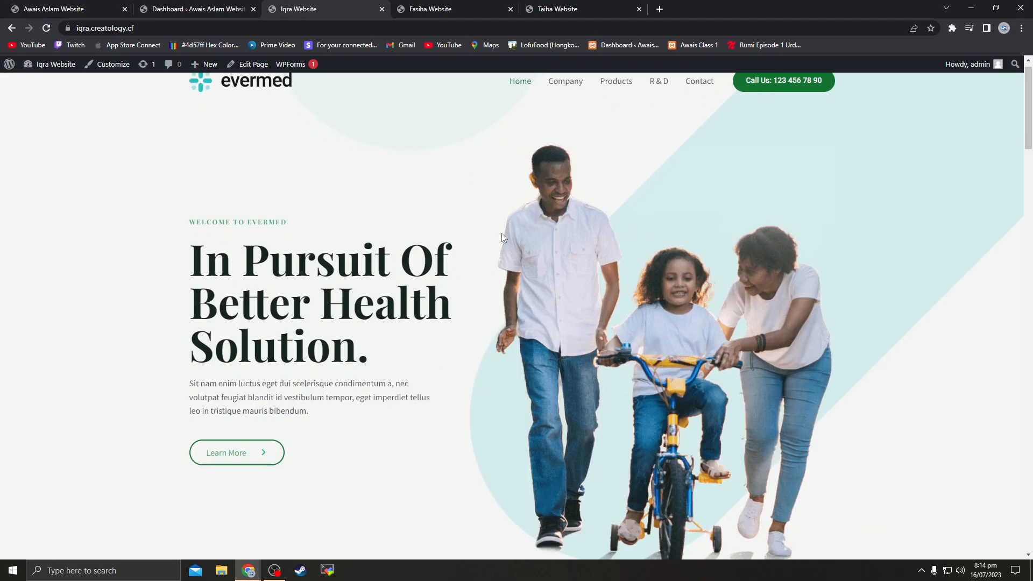
scroll(501, 238, down, 10)
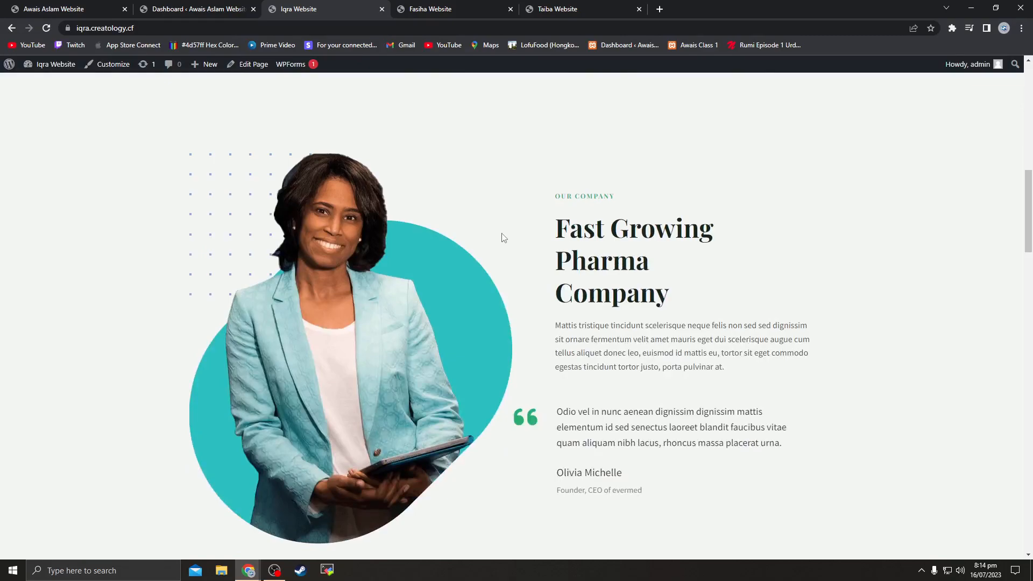
scroll(503, 238, up, 10)
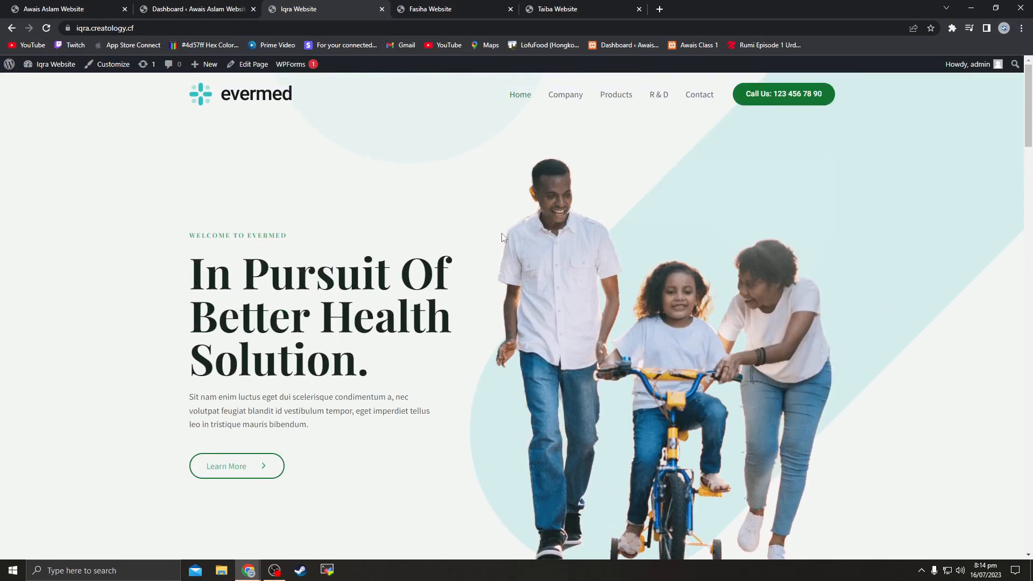
drag(195, 279, 385, 380)
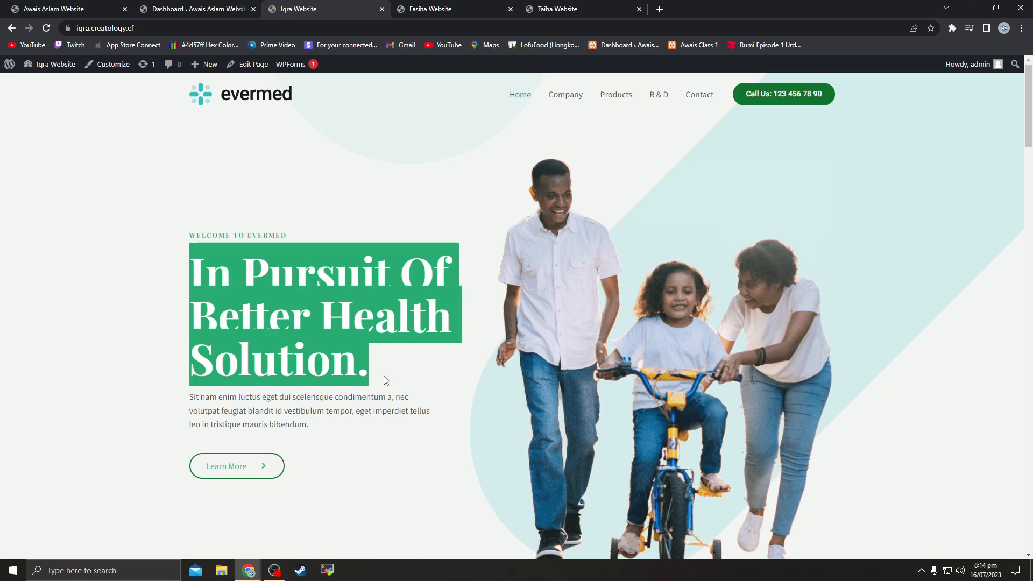
Close the evermed, copywriter and garden website tabs and return to the childcare site
click(382, 10)
click(383, 10)
click(382, 11)
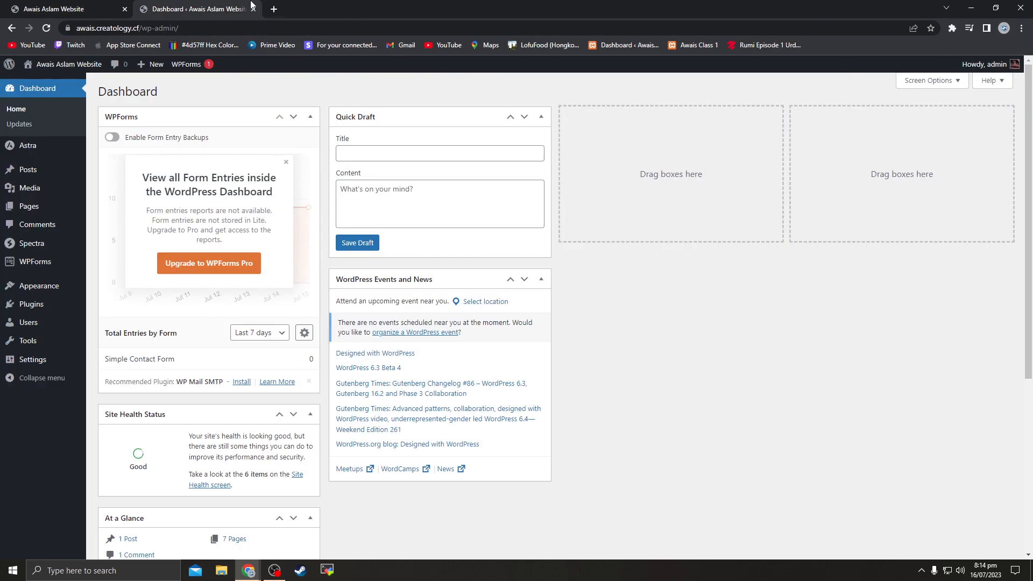
click(56, 6)
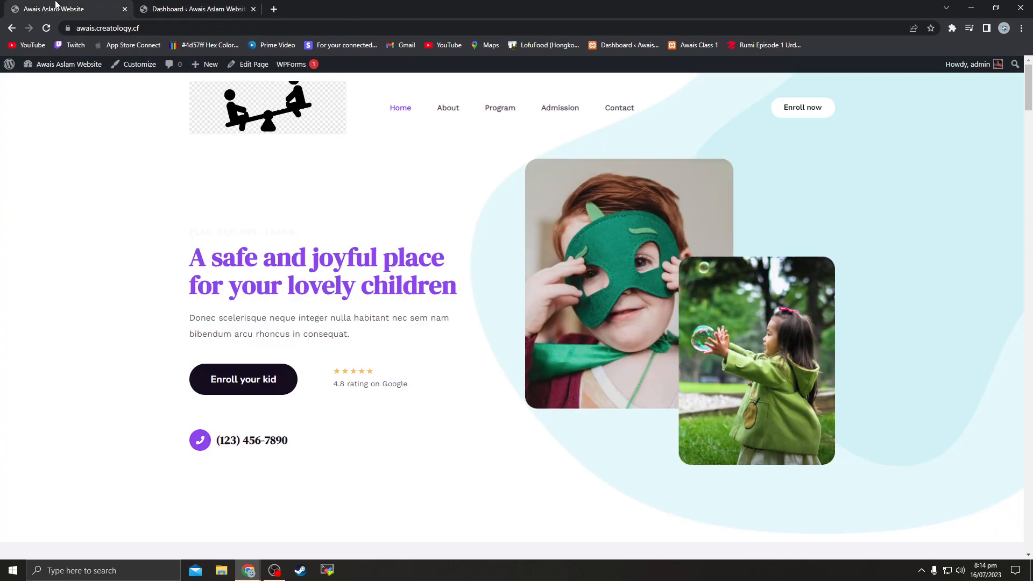
Open the freelance copywriter website on creatology.cf in a new tab to view its hero section
click(274, 9)
text(fasiha)
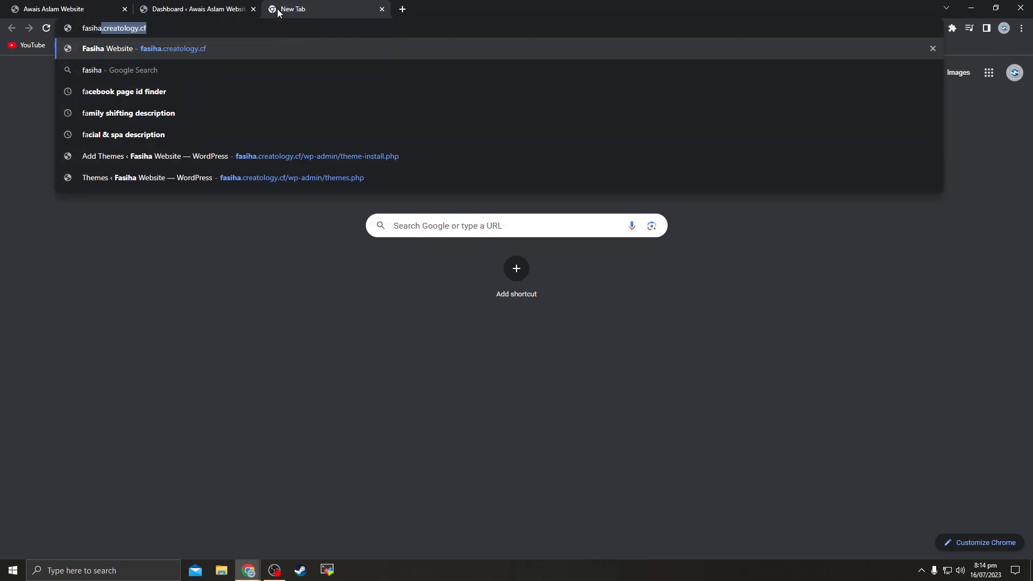
key(Return)
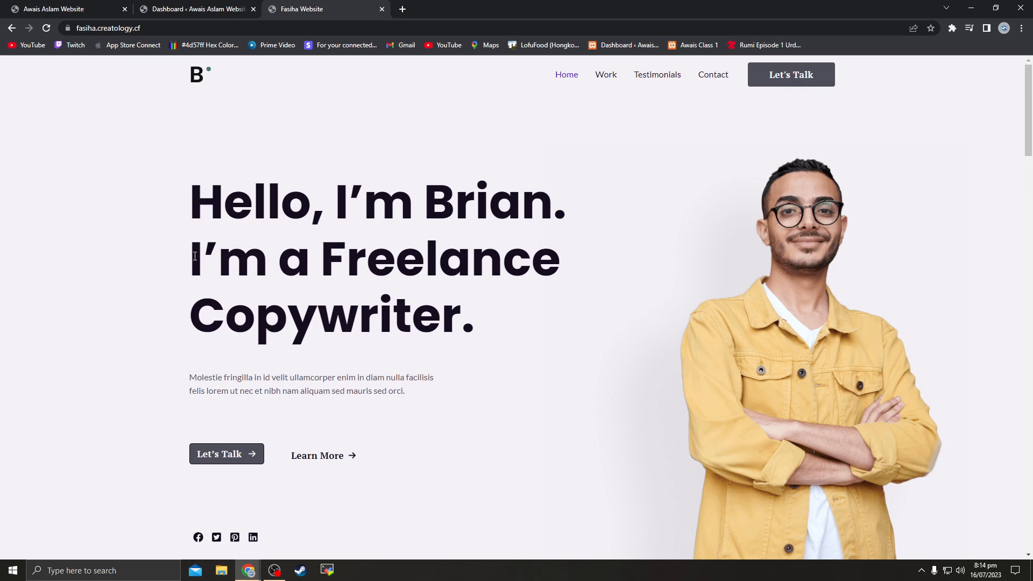
Load the evermed website on creatology.cf in the copywriter site's tab and view its Our Company section
click(291, 27)
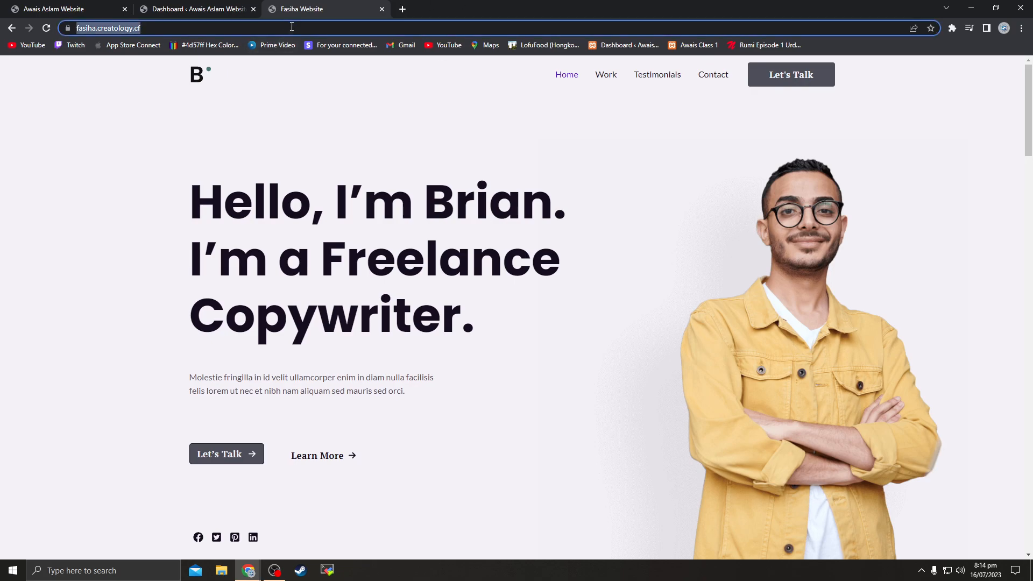
text(iqra)
key(Return)
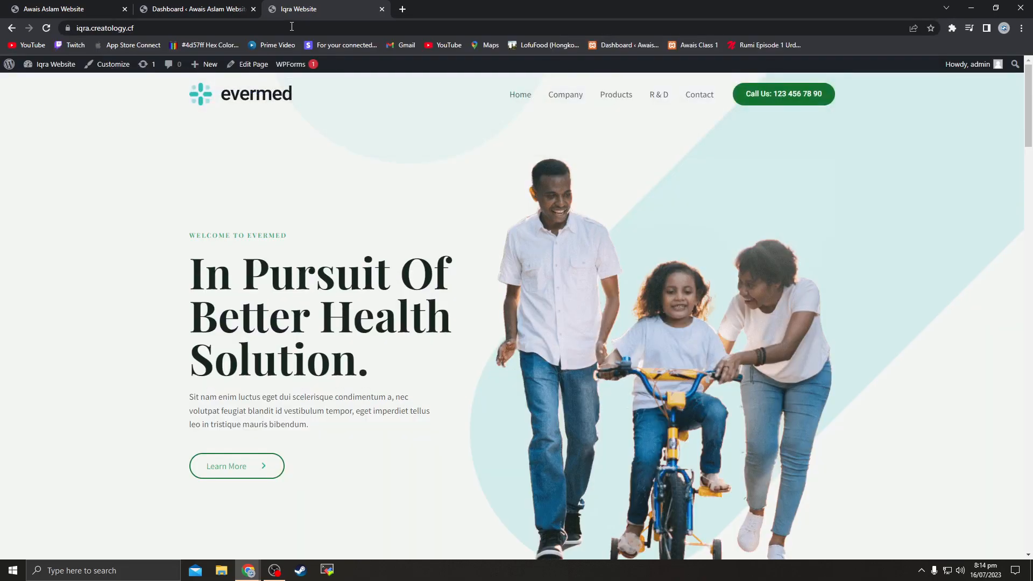
scroll(492, 253, down, 10)
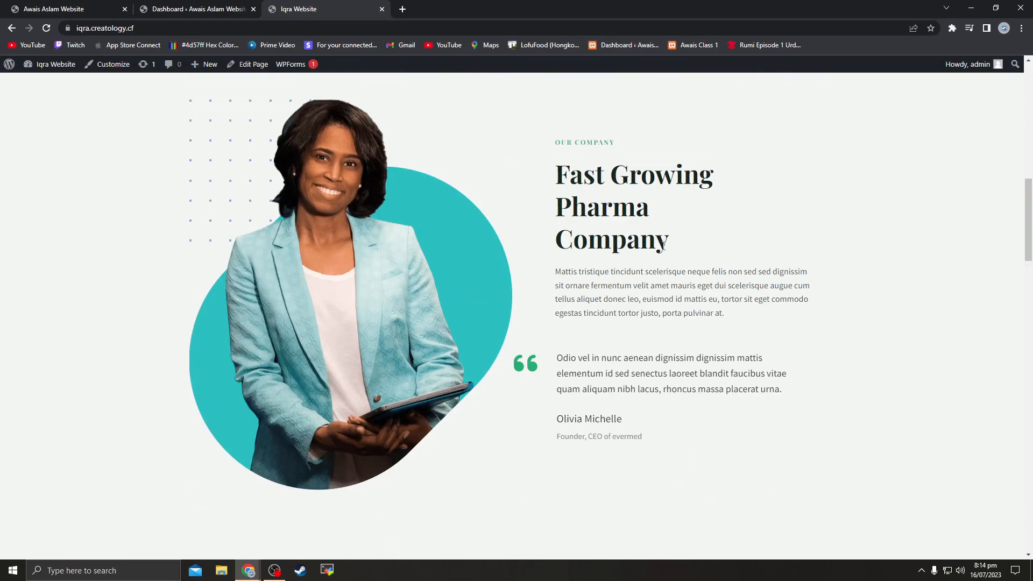
Examine the text sections of the childcare home page, including Schedule and tuition, and highlight the main headline
click(53, 9)
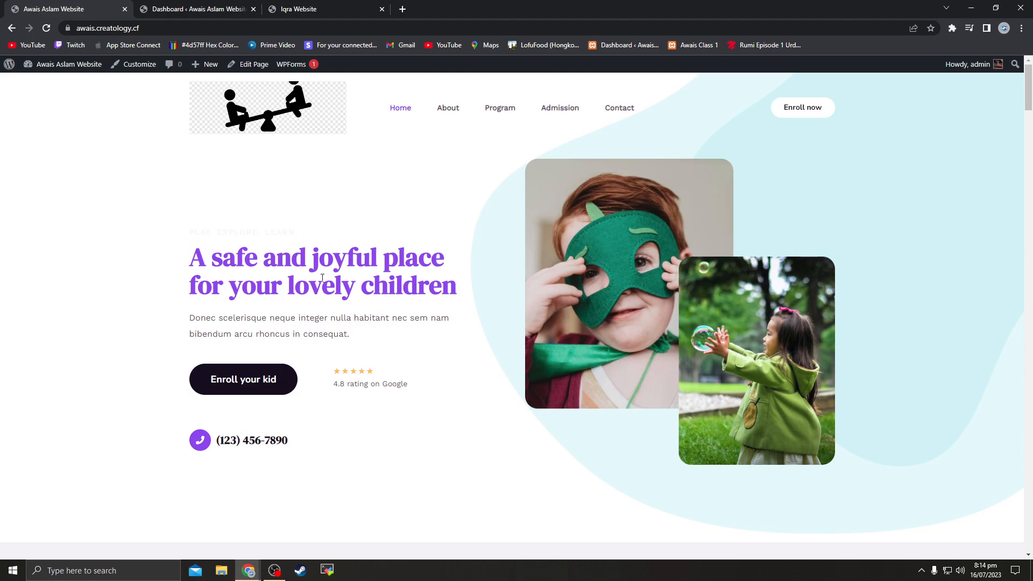
scroll(377, 301, down, 8)
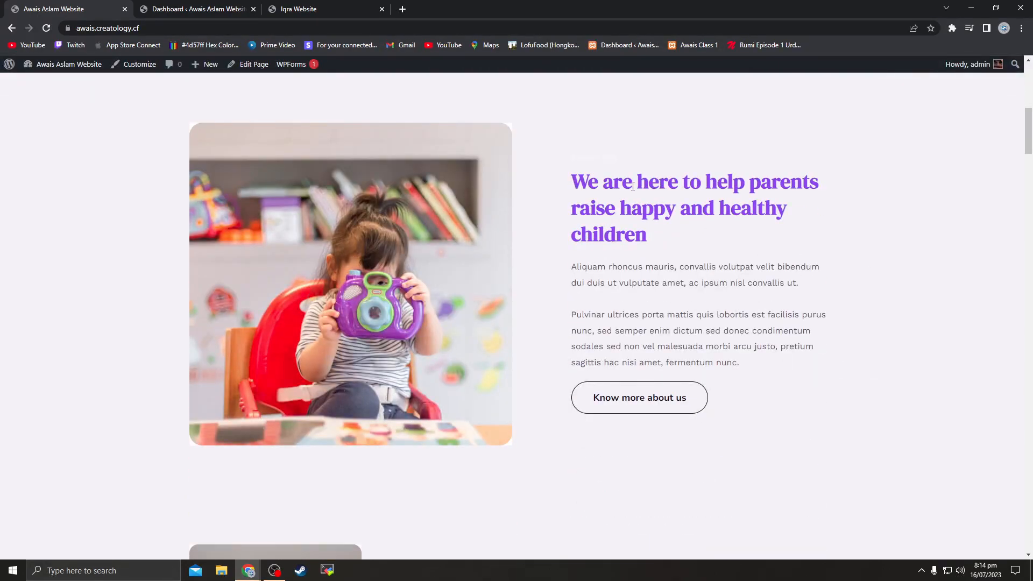
scroll(579, 253, down, 15)
scroll(582, 274, down, 3)
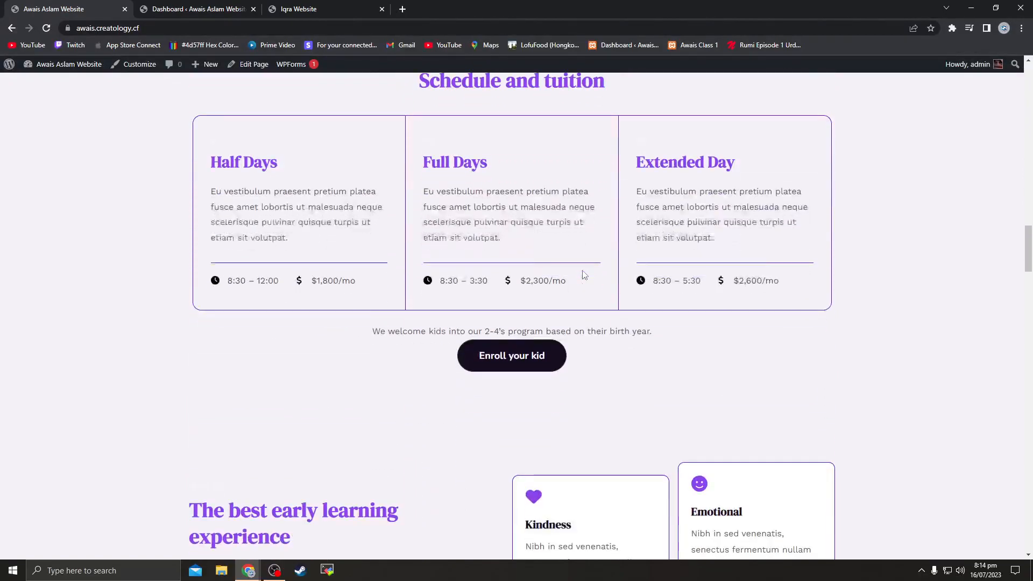
scroll(581, 272, up, 2)
drag(486, 188, 680, 178)
click(680, 178)
scroll(441, 261, down, 10)
scroll(441, 261, up, 20)
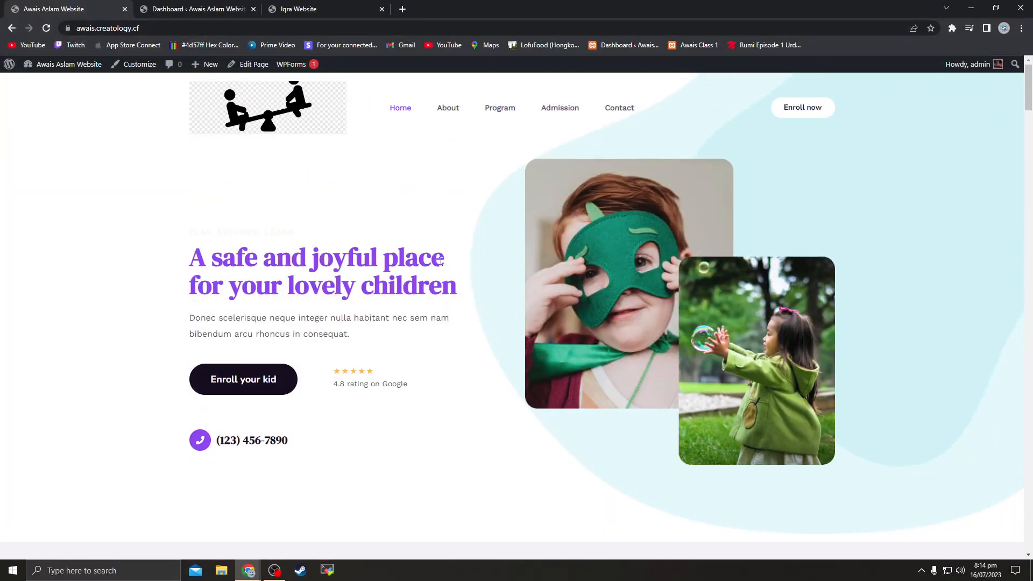
drag(198, 257, 468, 291)
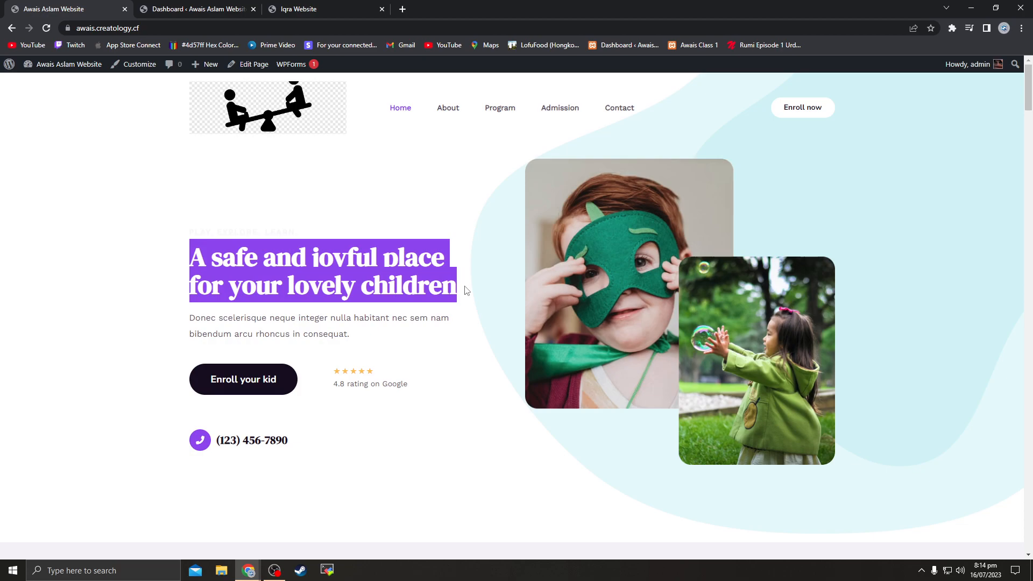
Open chat.openai.com in a new tab and return to the childcare site
click(403, 8)
text(chat.openai.com)
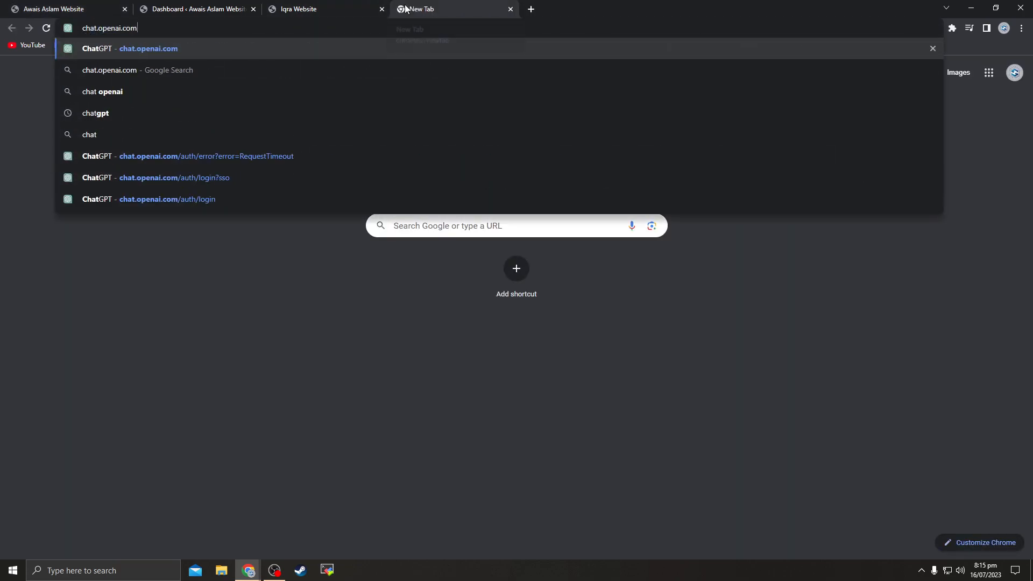
key(Return)
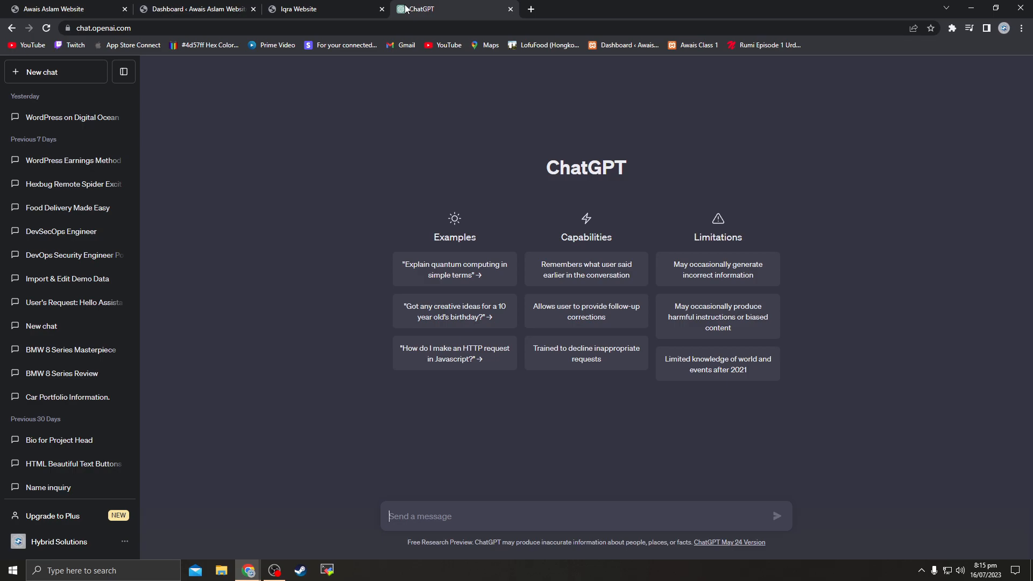
click(54, 8)
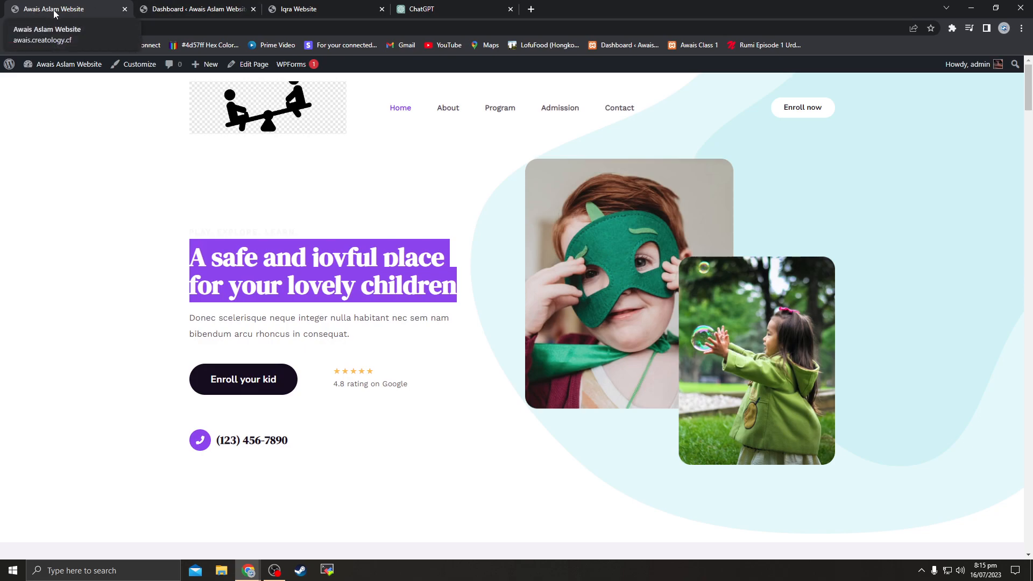
Open the General Settings page in the childcare site's WordPress dashboard
mouse_move(74, 65)
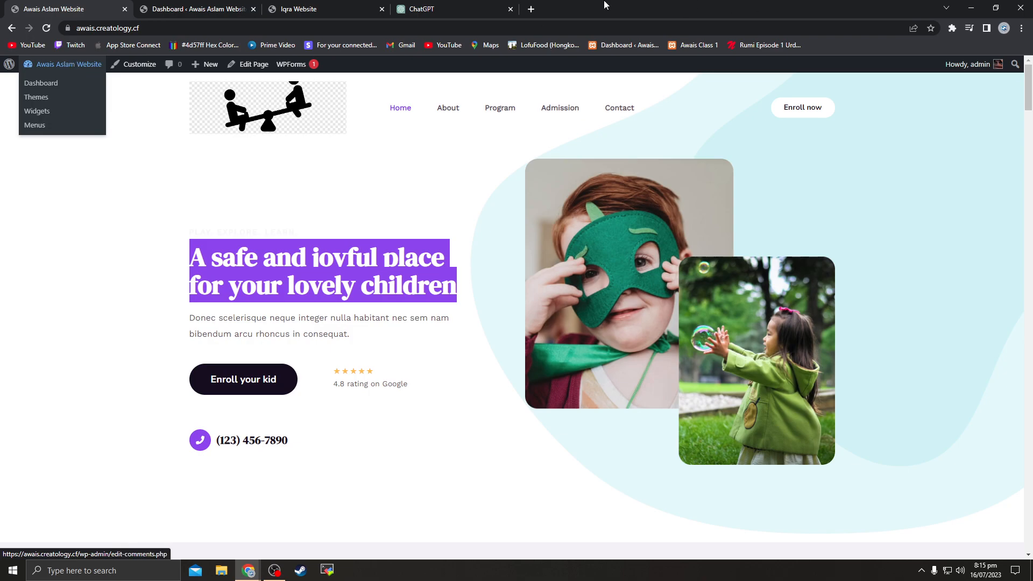
click(69, 66)
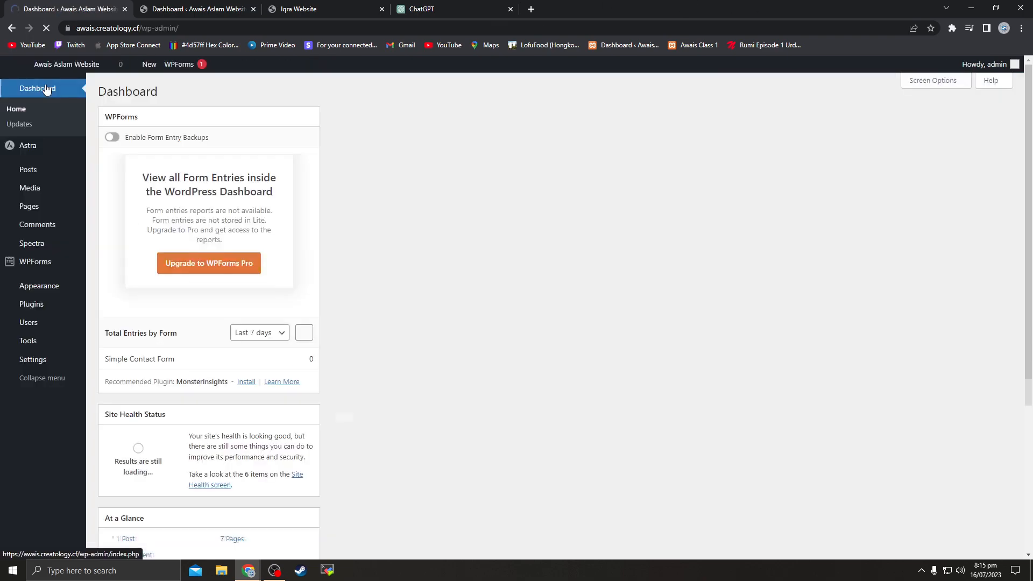
click(33, 360)
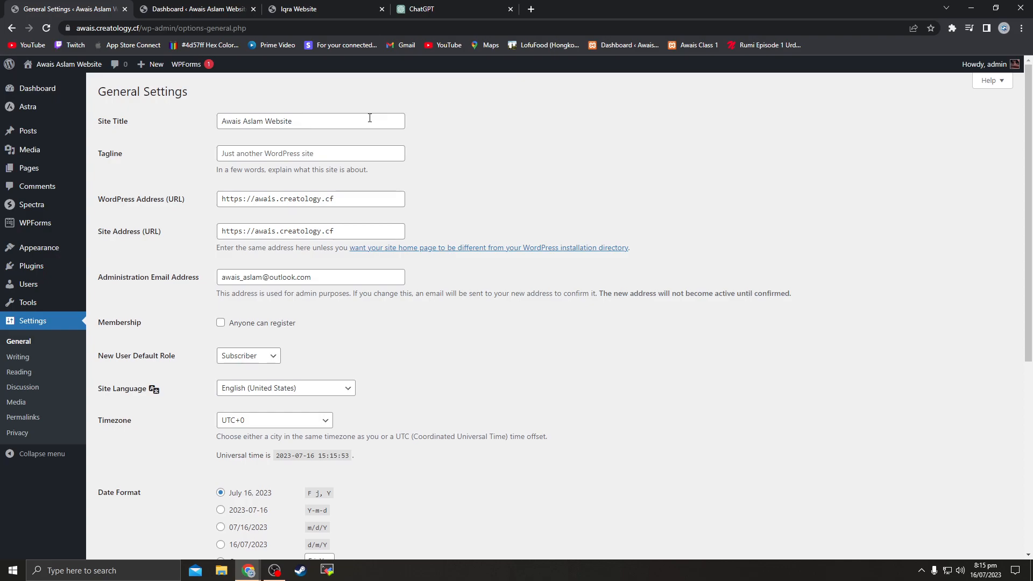
Examine the Site Title, Tagline, WordPress Address and Site Address fields in General Settings
drag(347, 121, 196, 123)
click(296, 124)
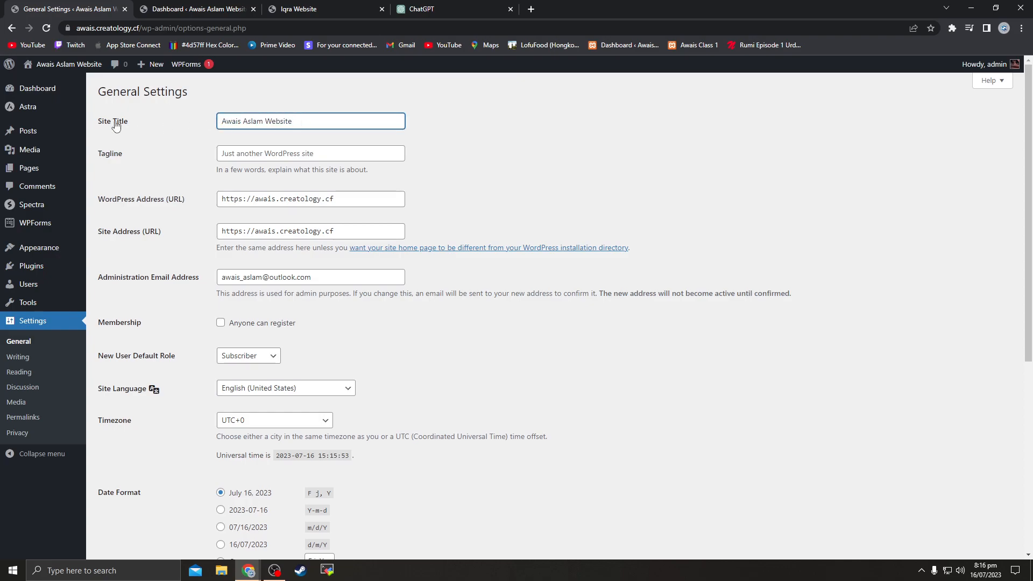
drag(310, 121, 177, 125)
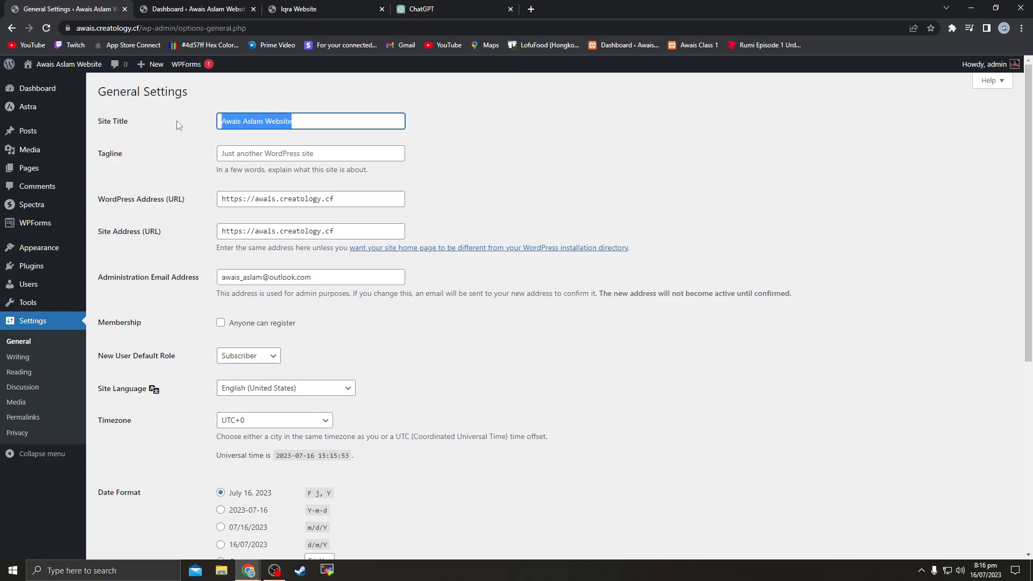
click(290, 156)
click(224, 186)
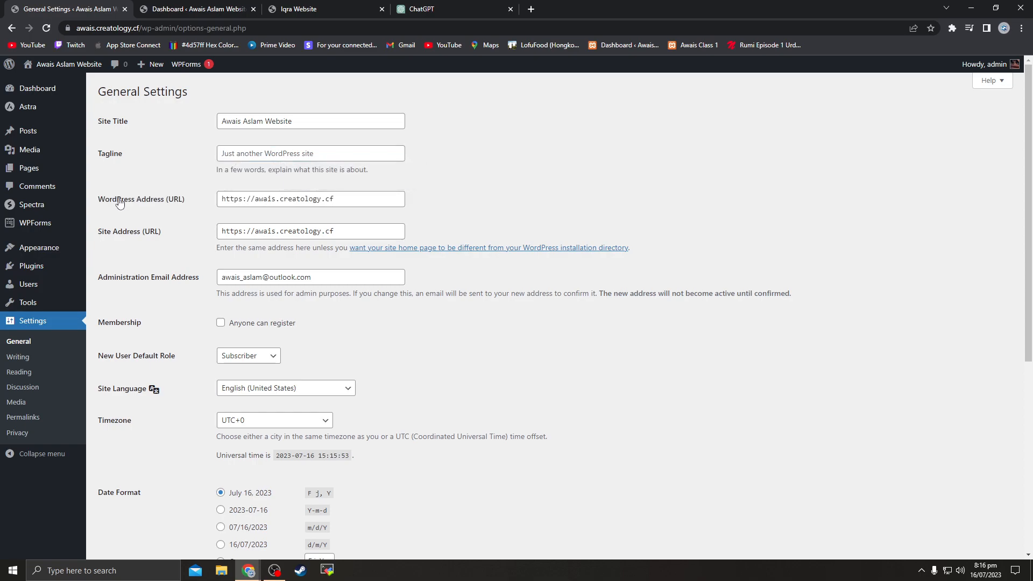
drag(308, 200, 372, 199)
click(336, 229)
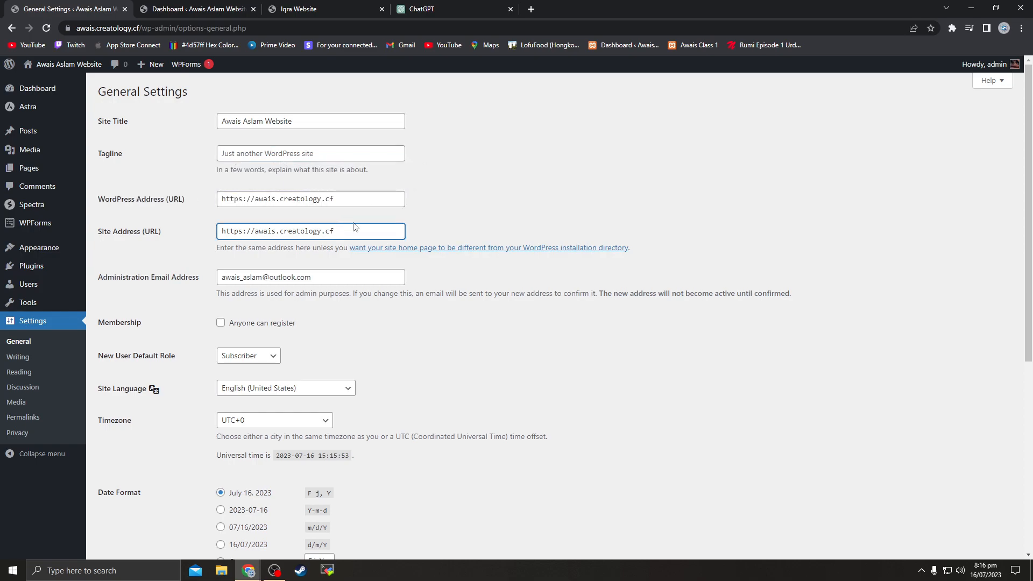
scroll(354, 227, down, 4)
scroll(265, 479, up, 4)
click(130, 122)
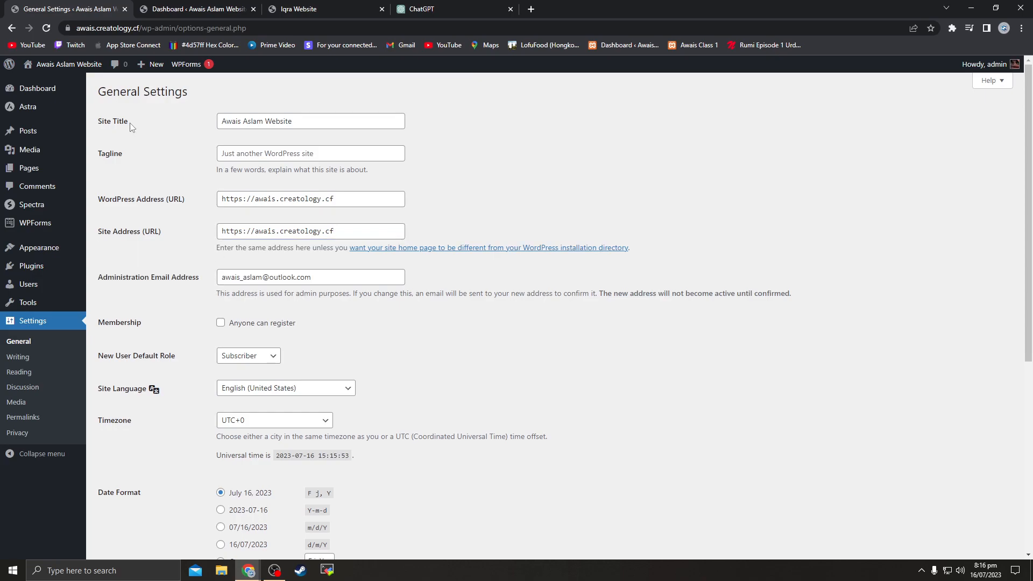
Switch to ChatGPT and begin a prompt with 'Write a Title Of' followed by an opening quotation mark
click(435, 6)
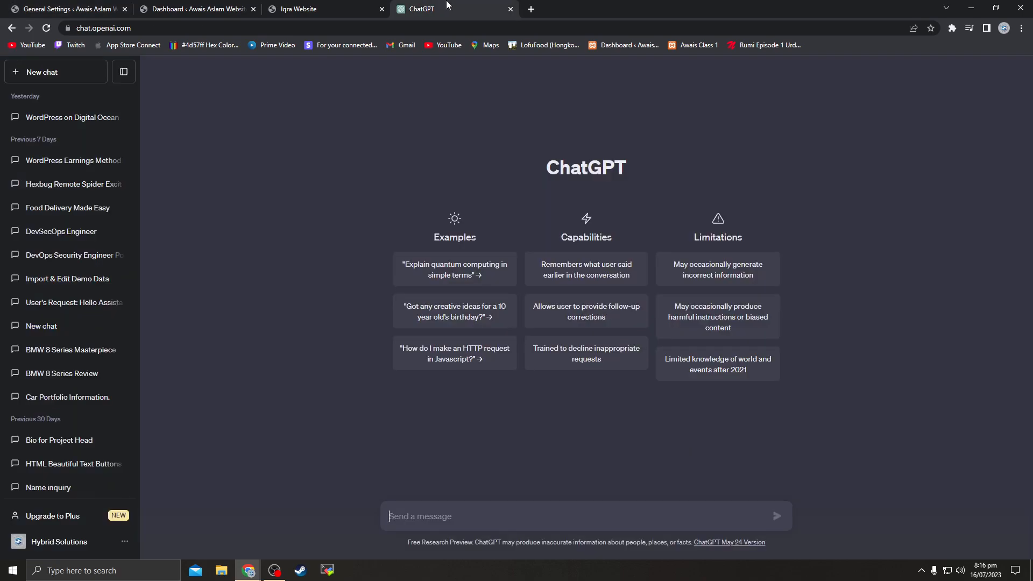
click(419, 516)
text(Write a Title Of ")
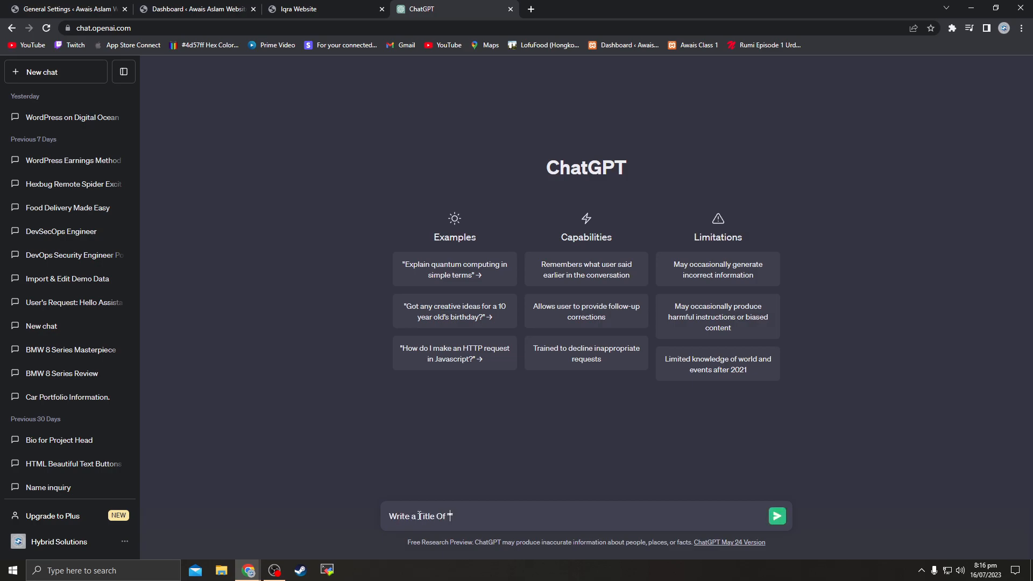
Open the childcare site's home page in a new browser tab
click(211, 7)
click(117, 6)
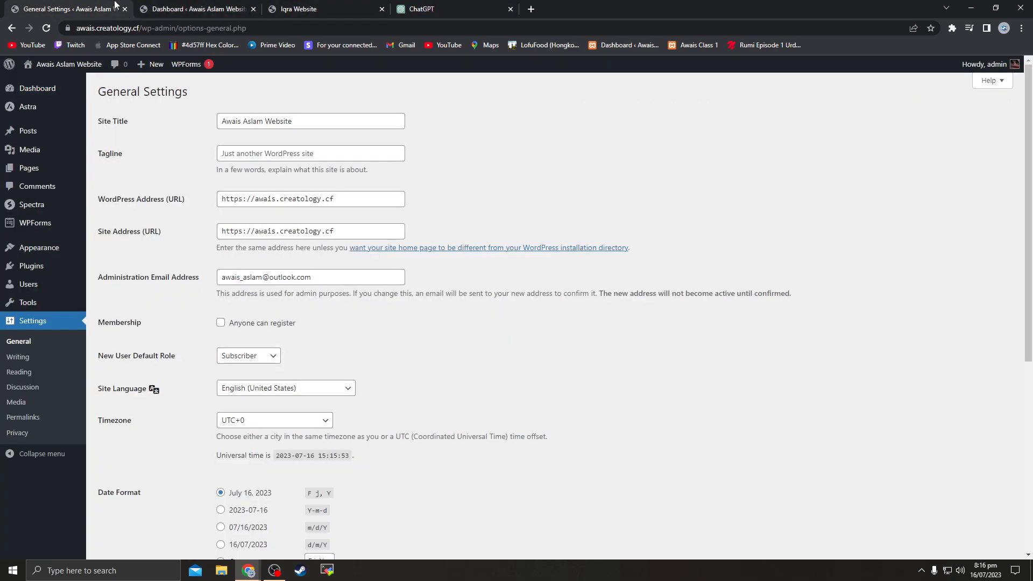
click(317, 7)
click(531, 9)
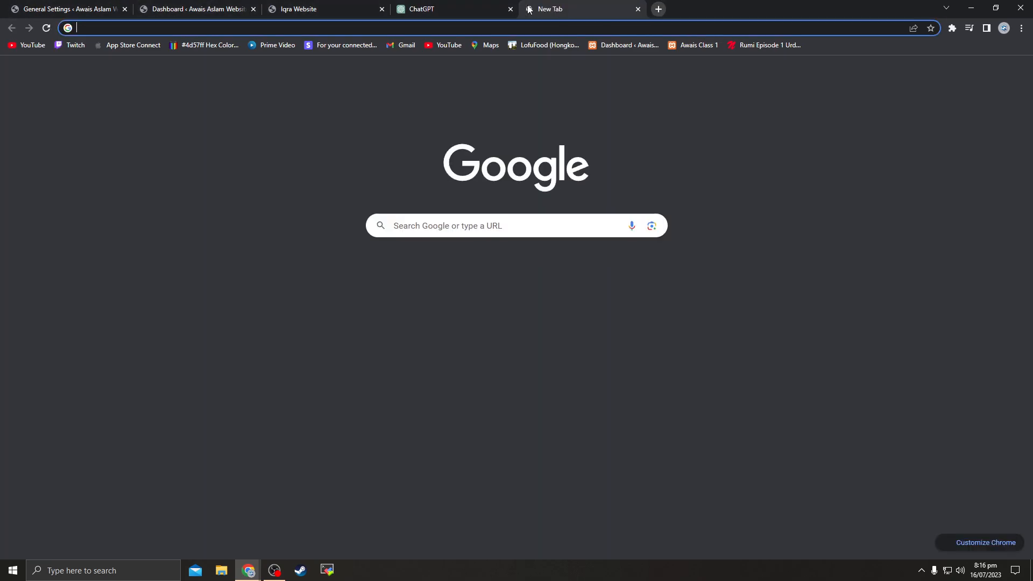
text(awa)
key(Return)
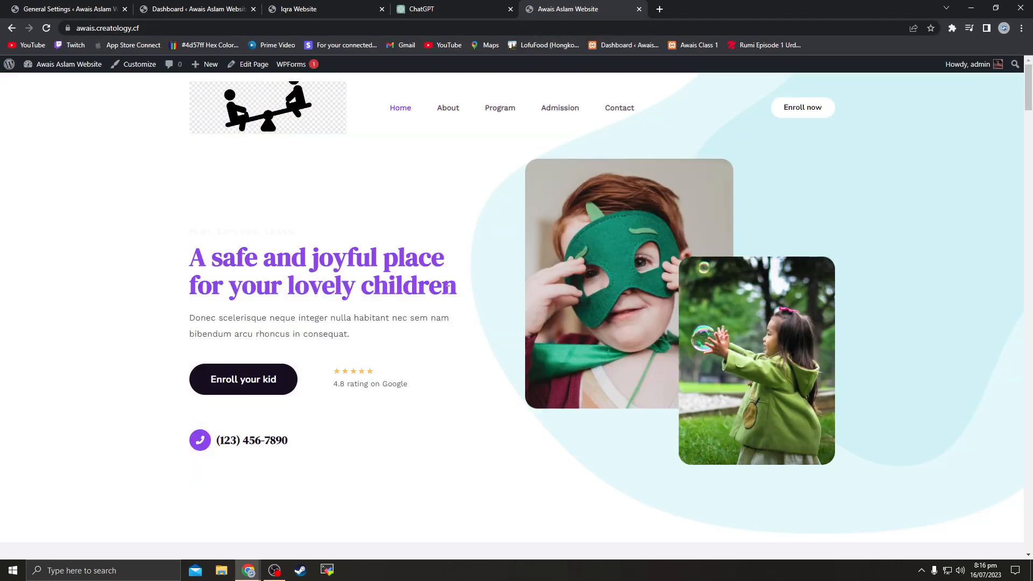
Copy the main headline 'A safe and joyful place for your lovely children' from the home page
scroll(182, 162, down, 2)
scroll(190, 172, up, 1)
drag(198, 258, 456, 294)
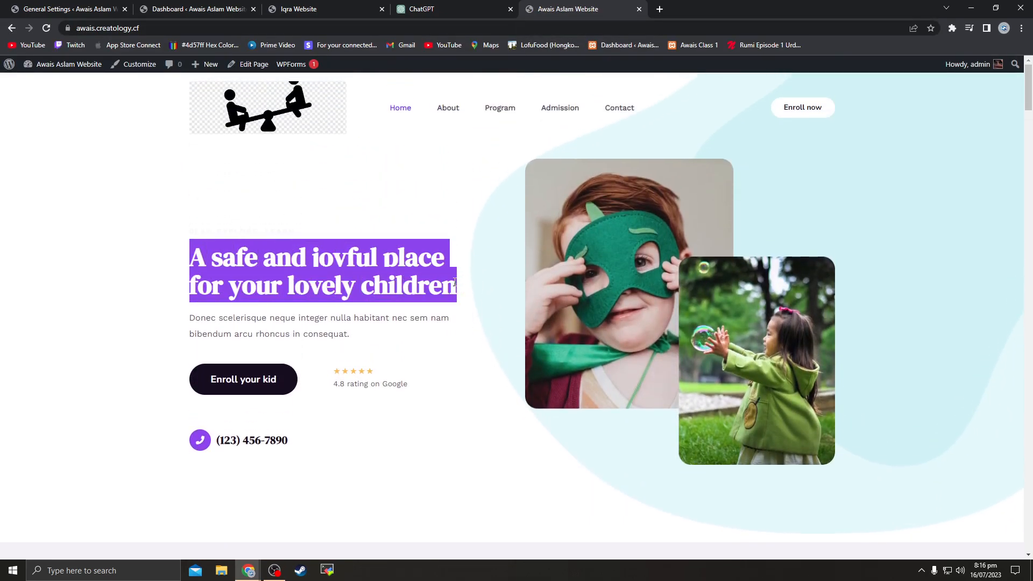
right_click(426, 283)
click(451, 294)
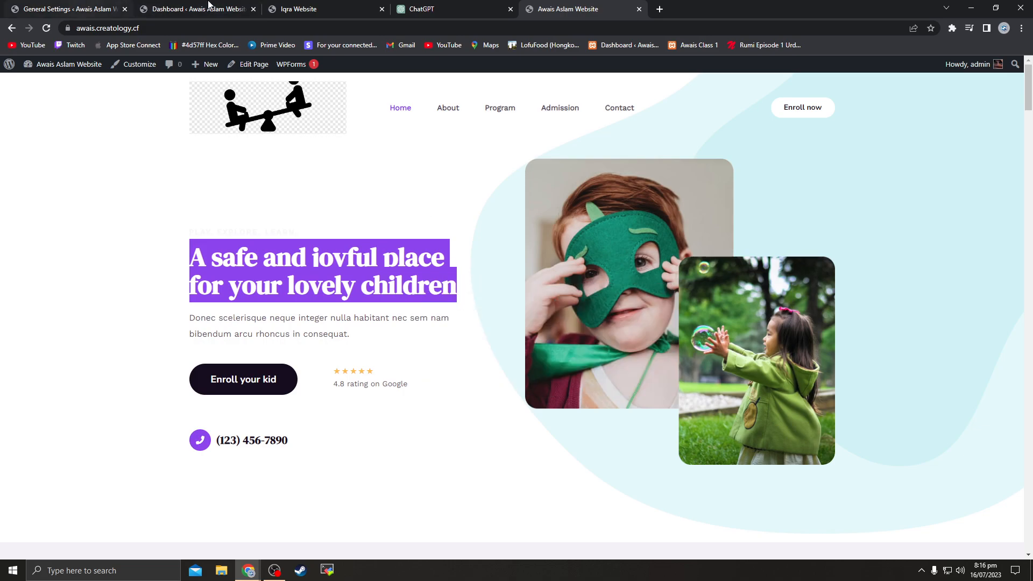
Complete the ChatGPT title prompt with the copied headline in quotation marks and send it
click(475, 7)
text(")
key(ctrl+v)
key(Return)
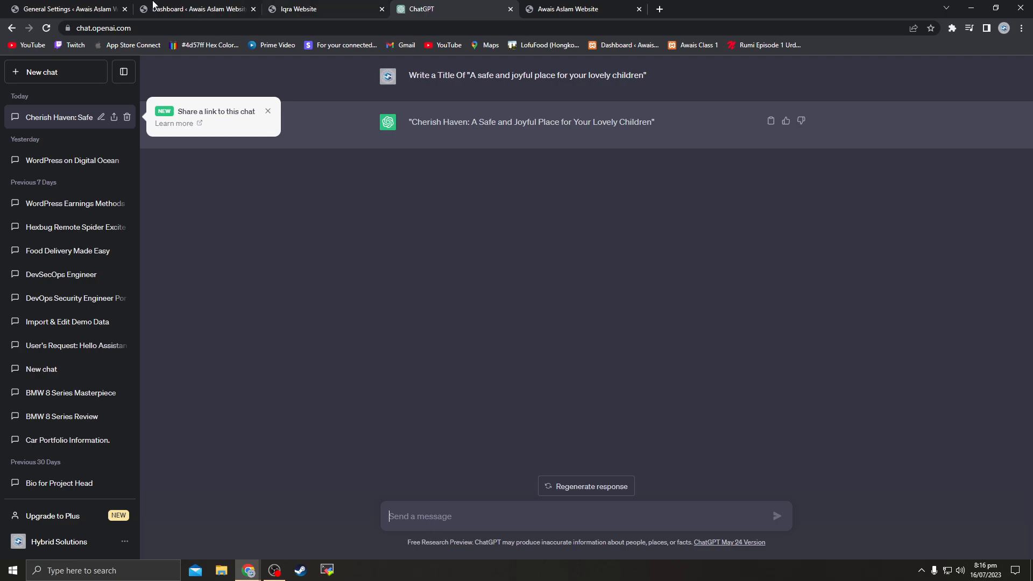
drag(412, 122, 653, 125)
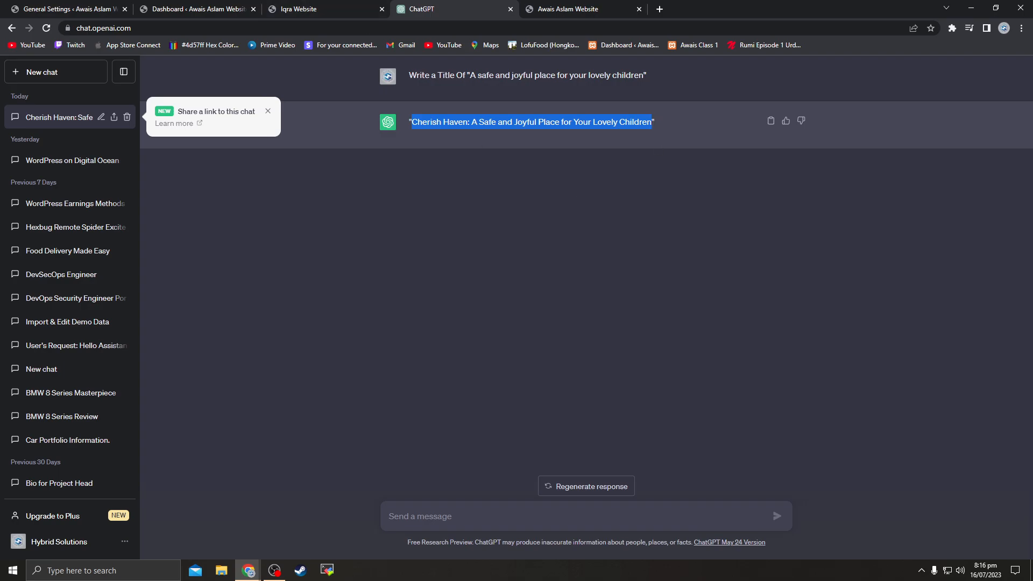
click(32, 9)
click(178, 9)
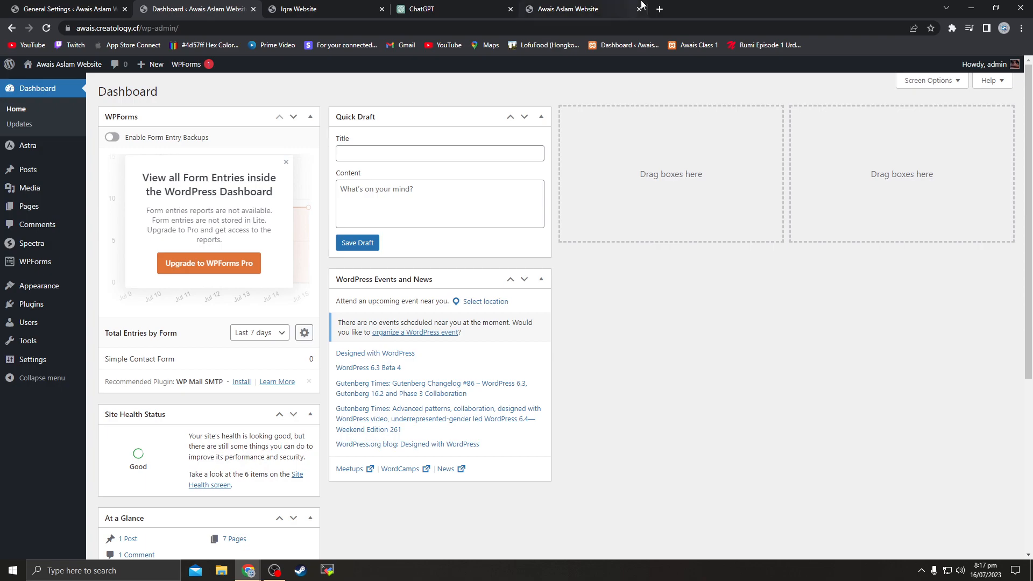
click(612, 7)
Send ChatGPT the prompt: write a title "HappyChildern School"
click(413, 9)
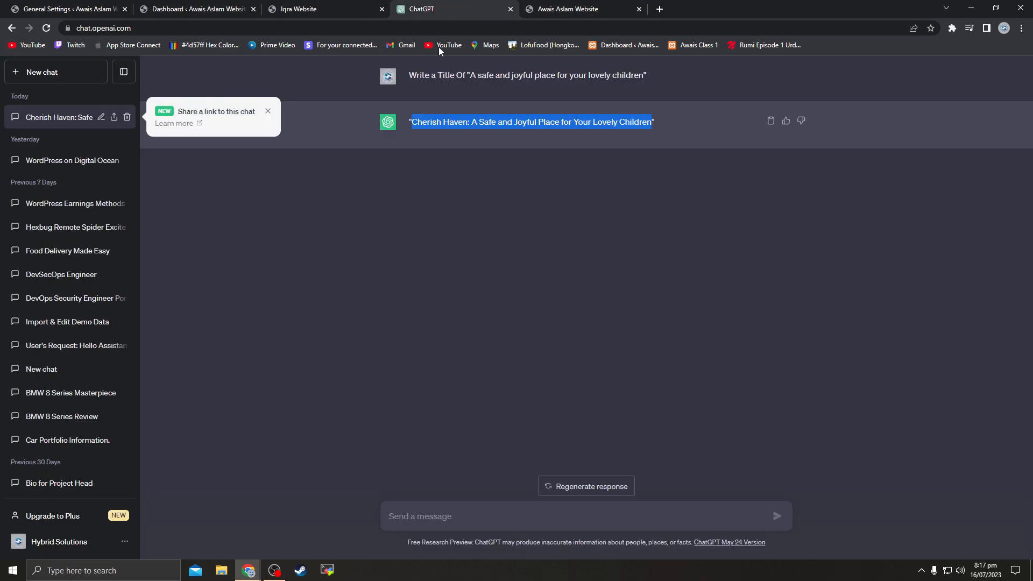
click(515, 508)
text(write a title ")
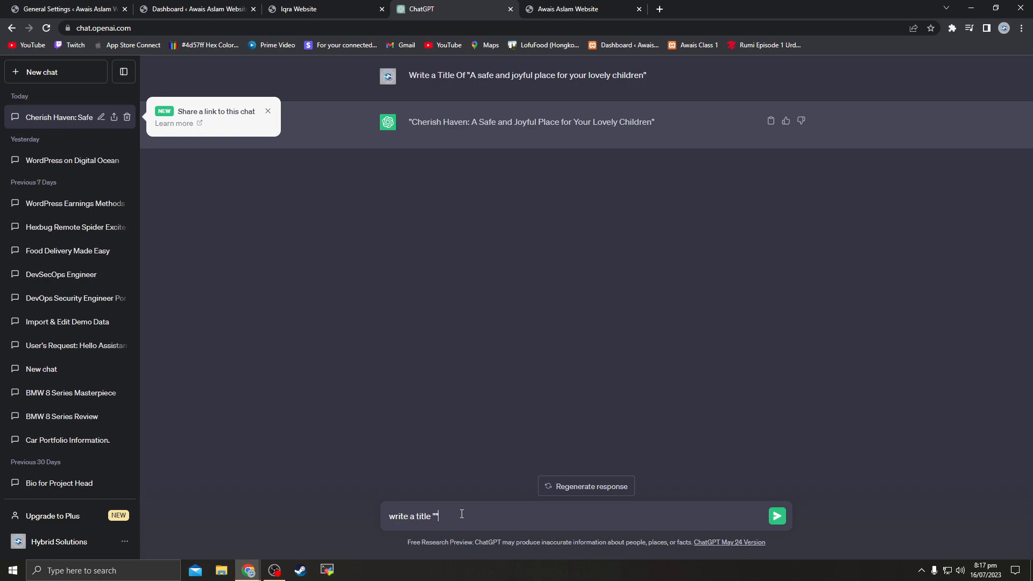
text(Happy Childerbn)
key(BackSpace)
key(BackSpace)
text(n School)
key(Return)
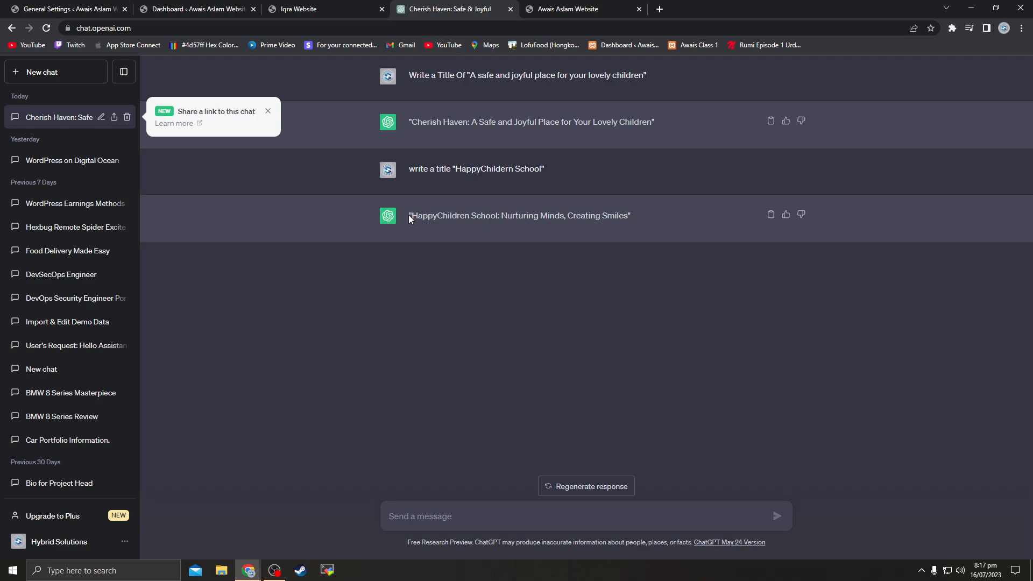
drag(413, 217, 469, 220)
click(466, 220)
click(81, 7)
click(189, 9)
click(83, 5)
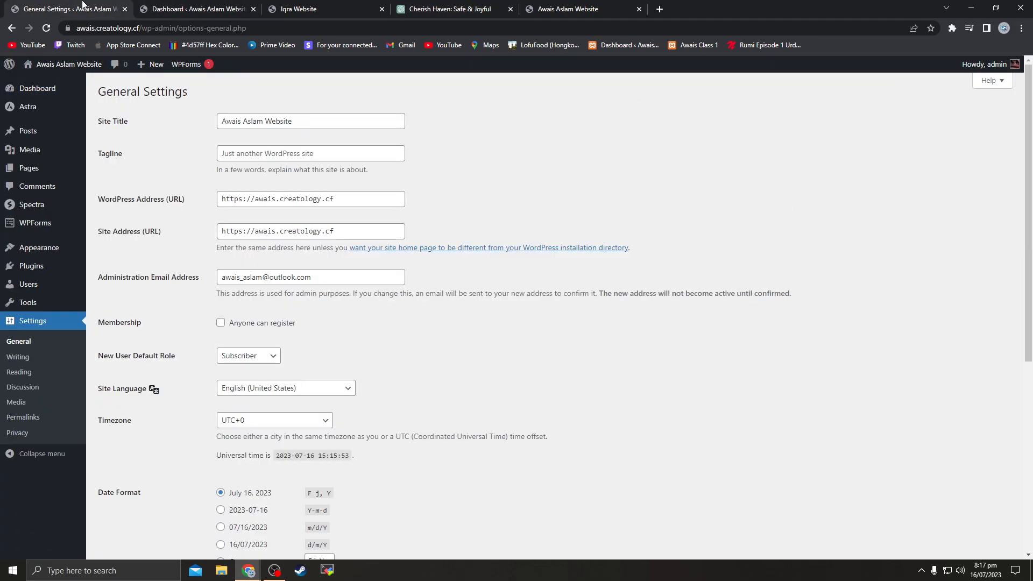
click(557, 7)
click(449, 5)
Copy the title 'HappyChildren School: Nurturing Minds, Creating Smiles' from ChatGPT's reply without its quotation marks
drag(406, 218, 622, 221)
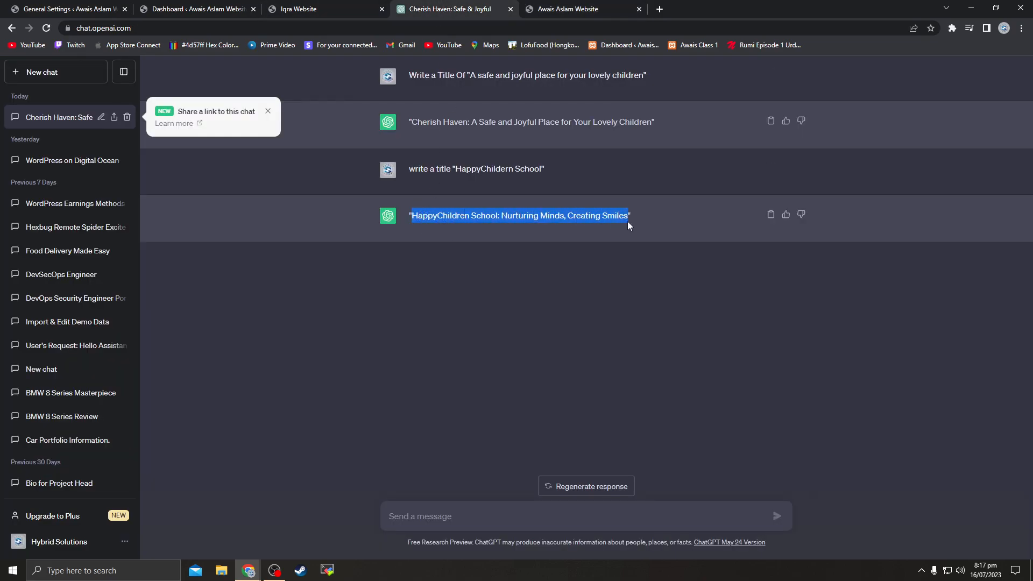
right_click(607, 217)
click(619, 226)
click(426, 213)
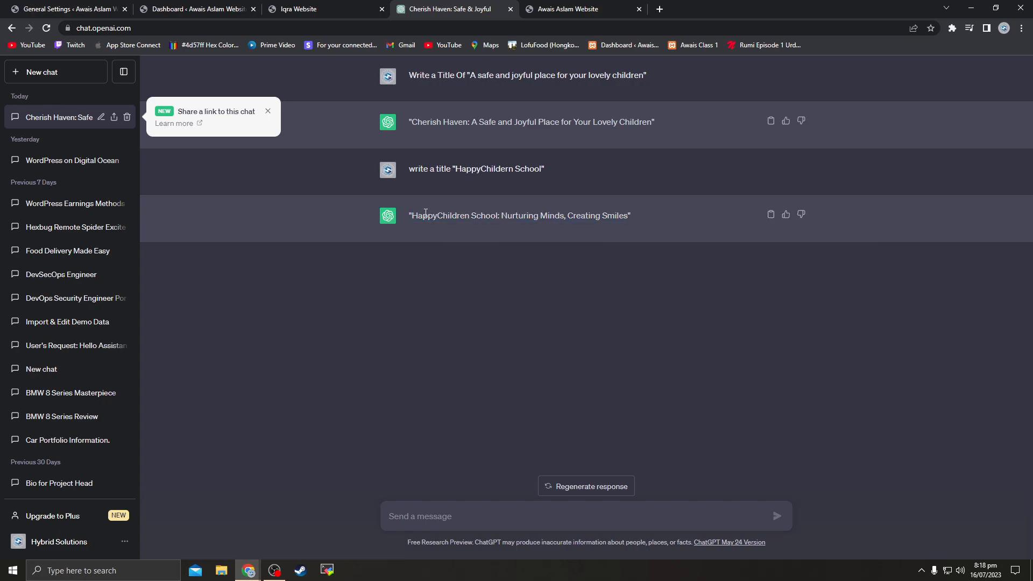
drag(415, 218, 471, 218)
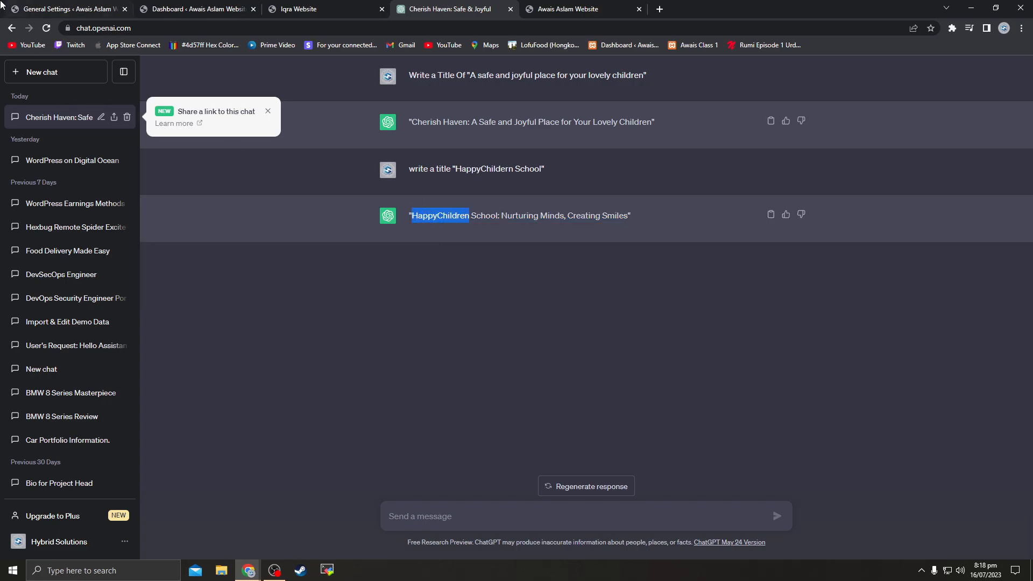
Replace the Site Title in General Settings with the copied 'HappyChildren School: Nurturing Minds, Creating Smiles'
click(128, 5)
click(161, 9)
click(59, 8)
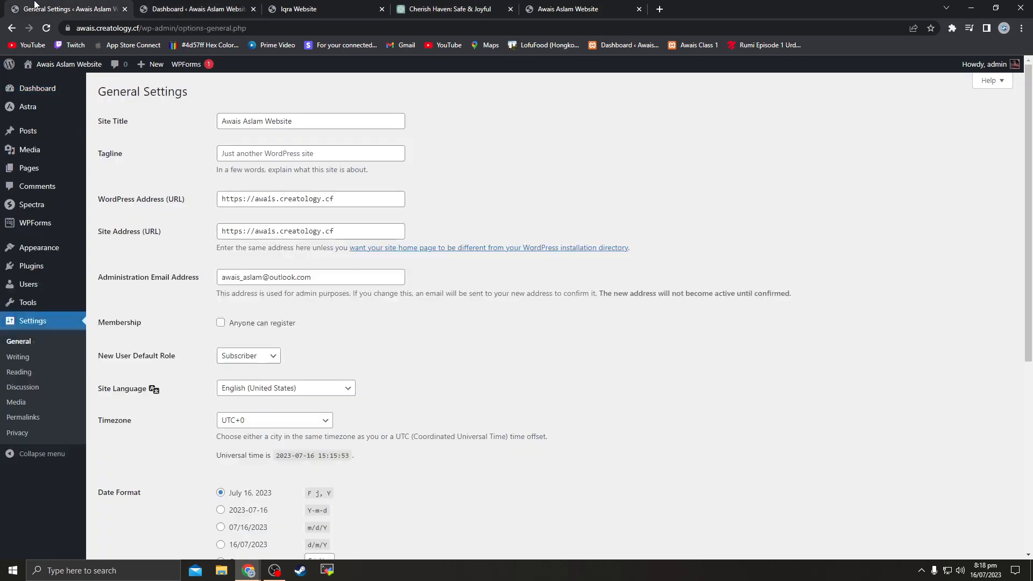
drag(325, 120, 179, 110)
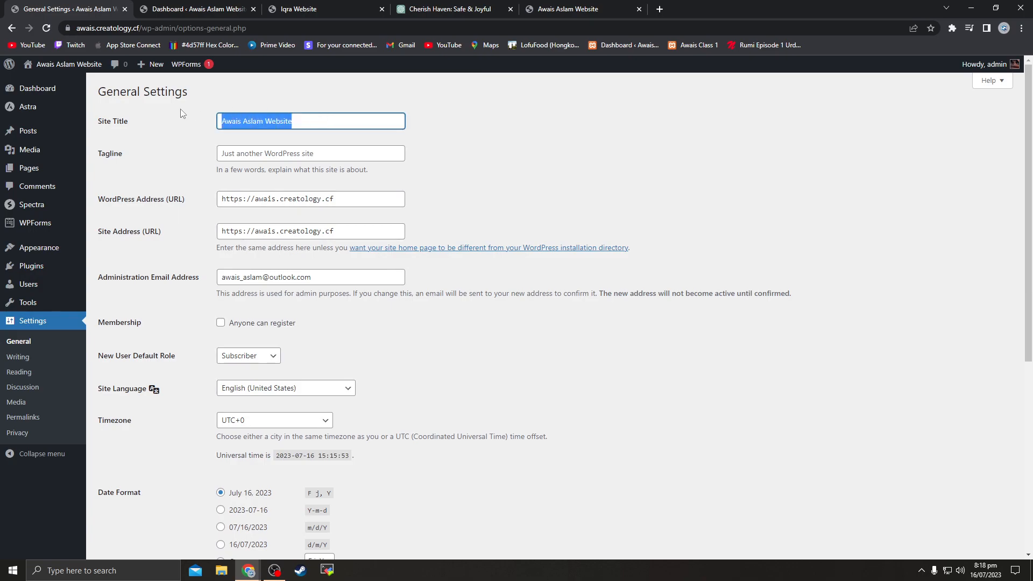
key(ctrl+v)
Replace the colon after 'HappyChildren School' in the Site Title with a spaced hyphen
drag(304, 121, 151, 123)
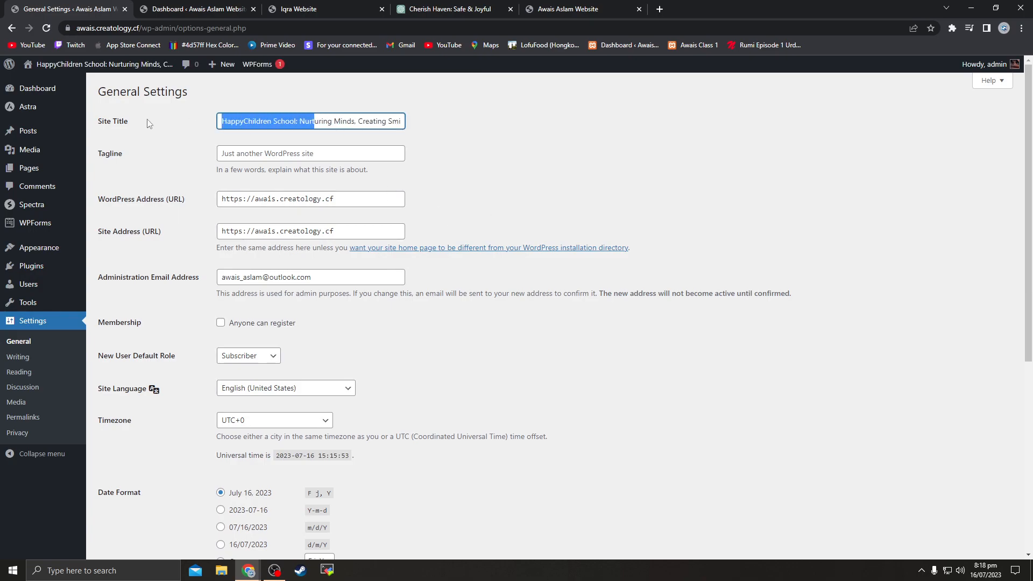
click(297, 123)
drag(296, 123, 301, 123)
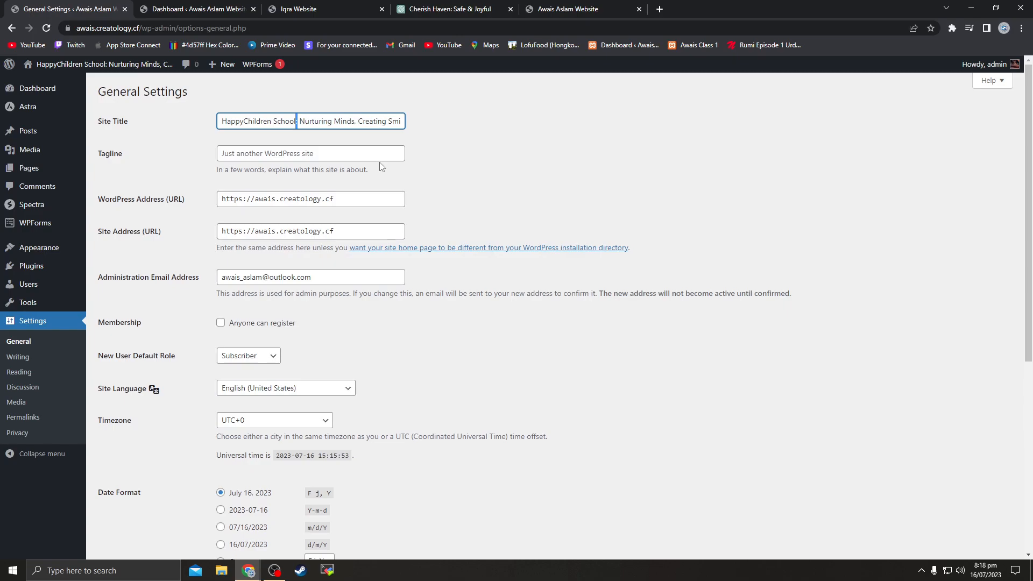
key(BackSpace)
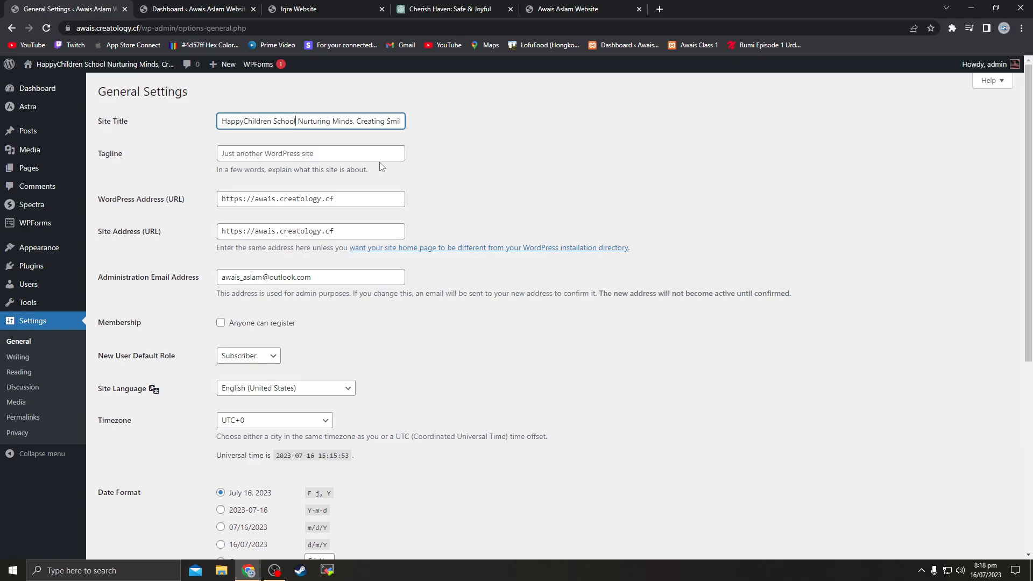
text(-)
key(BackSpace)
text(_)
key(BackSpace)
key(BackSpace)
text(-)
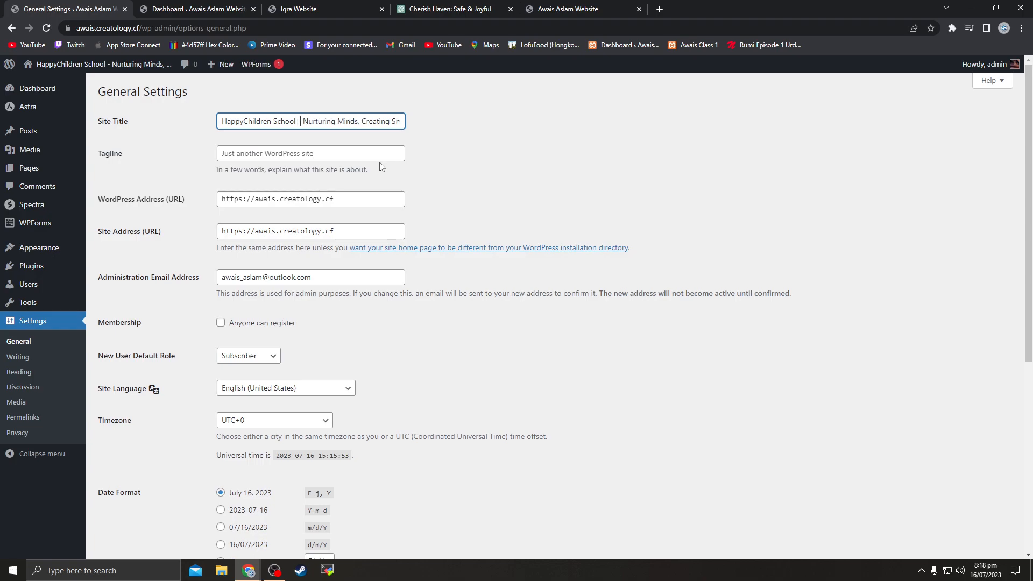
key(Left)
key(Left)
key(Left)
Copy the Site Title and send ChatGPT the prompt: write a tagline of "HappyChildren School - Nurturing Minds, Creating Smiles"
drag(145, 164, 97, 161)
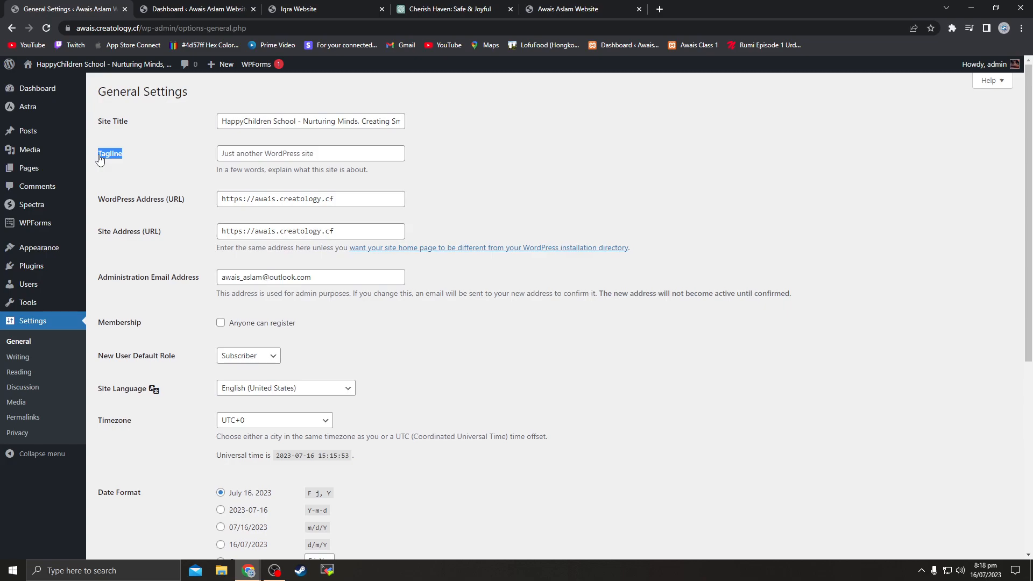
triple_click(249, 122)
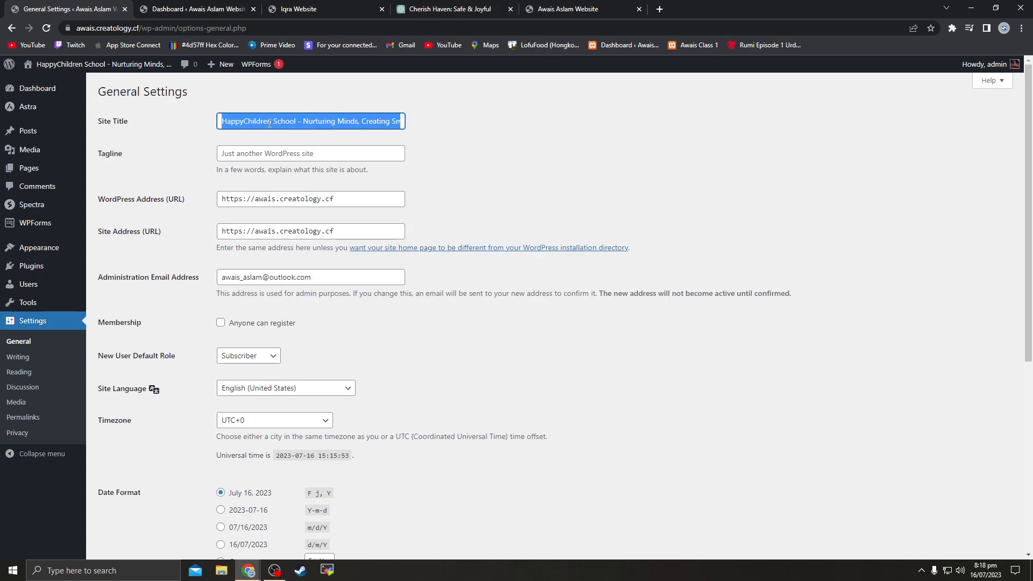
click(587, 9)
click(450, 9)
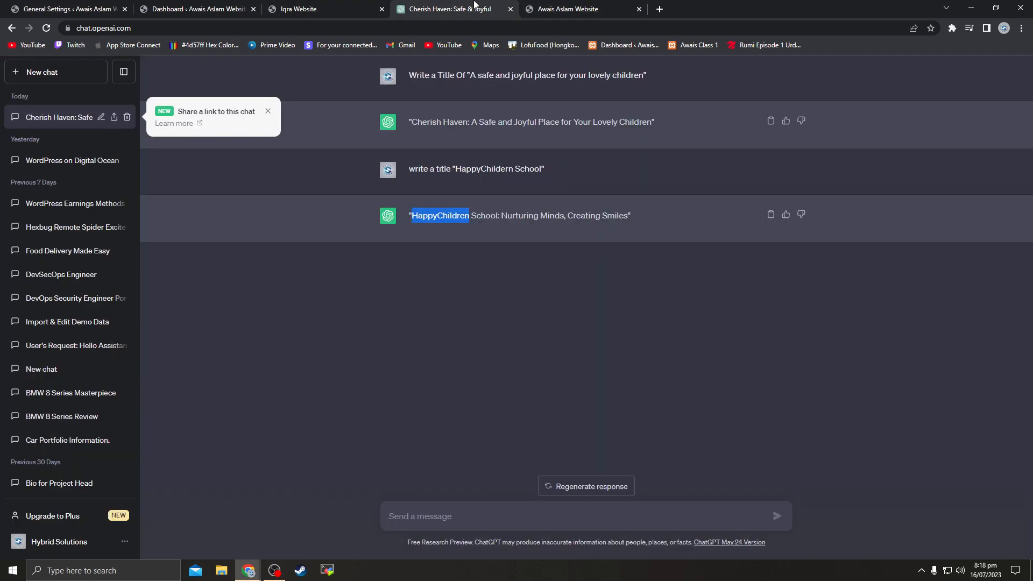
click(444, 517)
text(write a tagline of "")
key(ctrl+v)
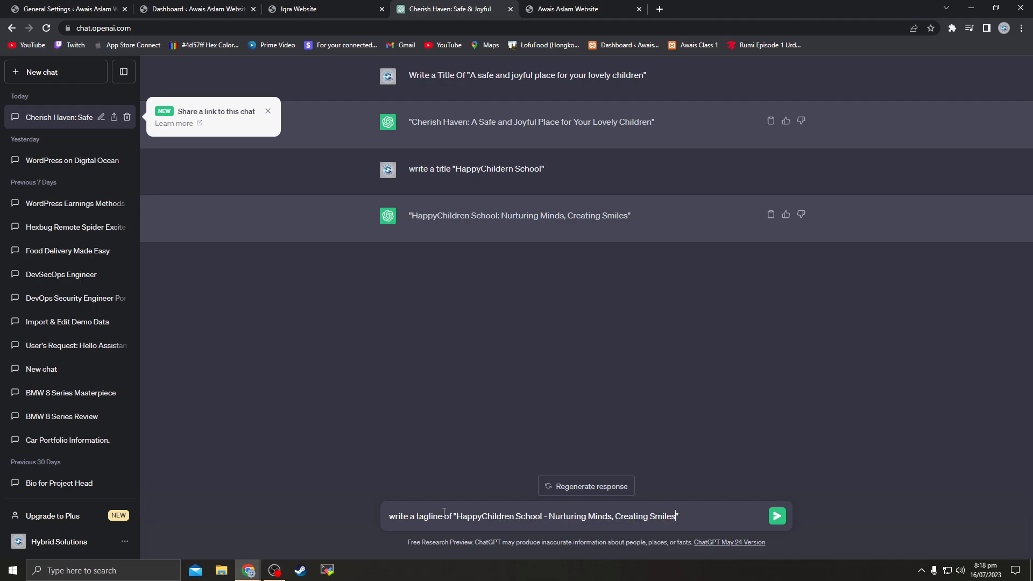
key(Return)
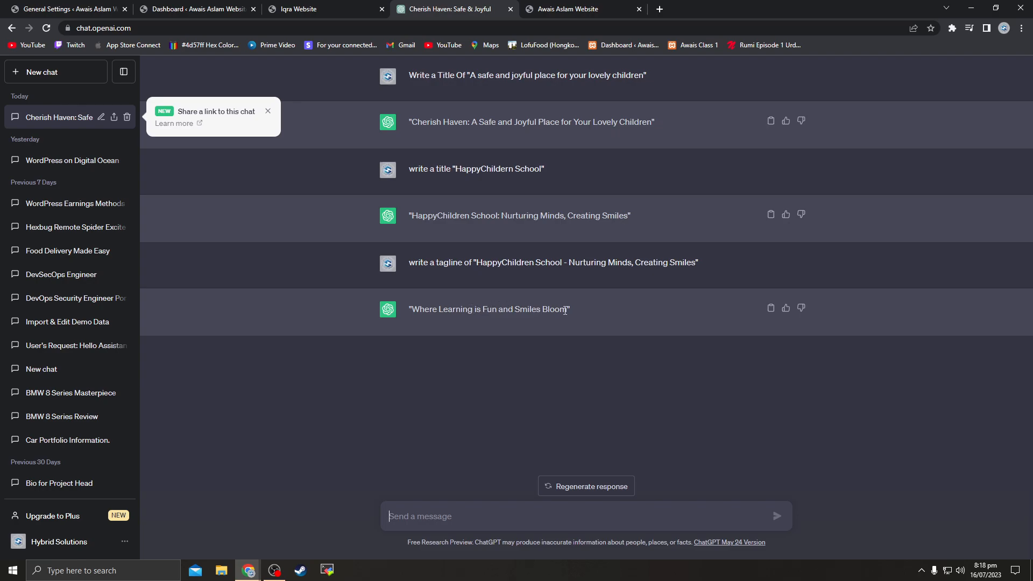
Copy the tagline 'Where Learning is Fun and Smiles Bloom' from ChatGPT's reply without its quotation marks
drag(567, 310, 416, 310)
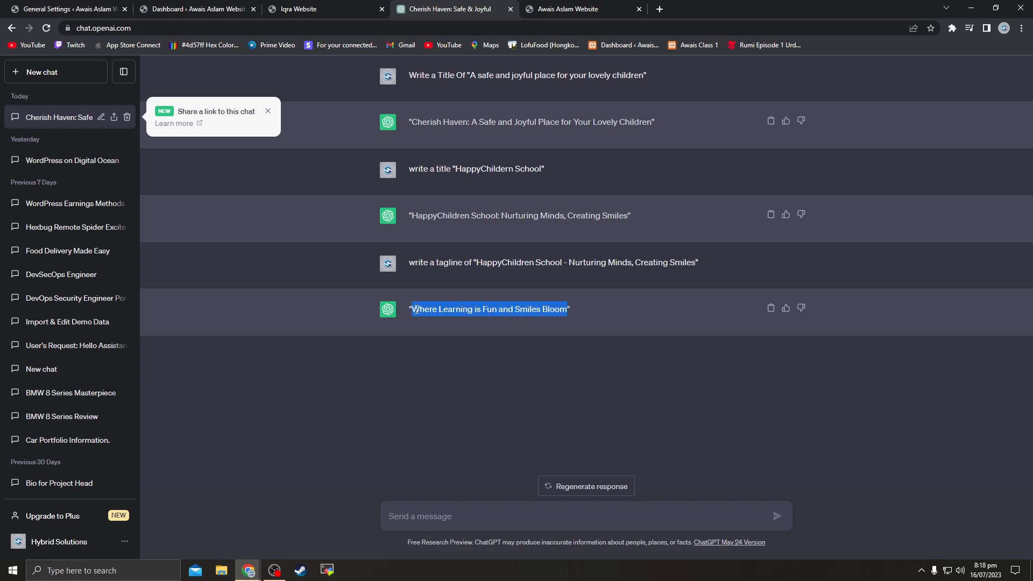
right_click(438, 312)
click(451, 321)
Regenerate ChatGPT's tagline reply twice and copy 'Where Learning is Fun and Smiles are the Curriculum' without its quotation marks
click(587, 487)
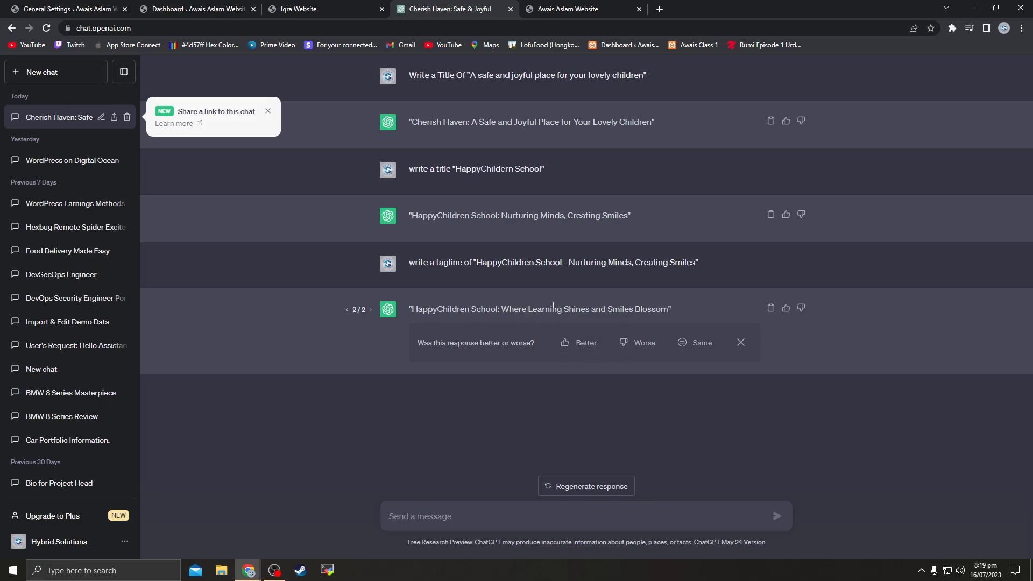
click(589, 487)
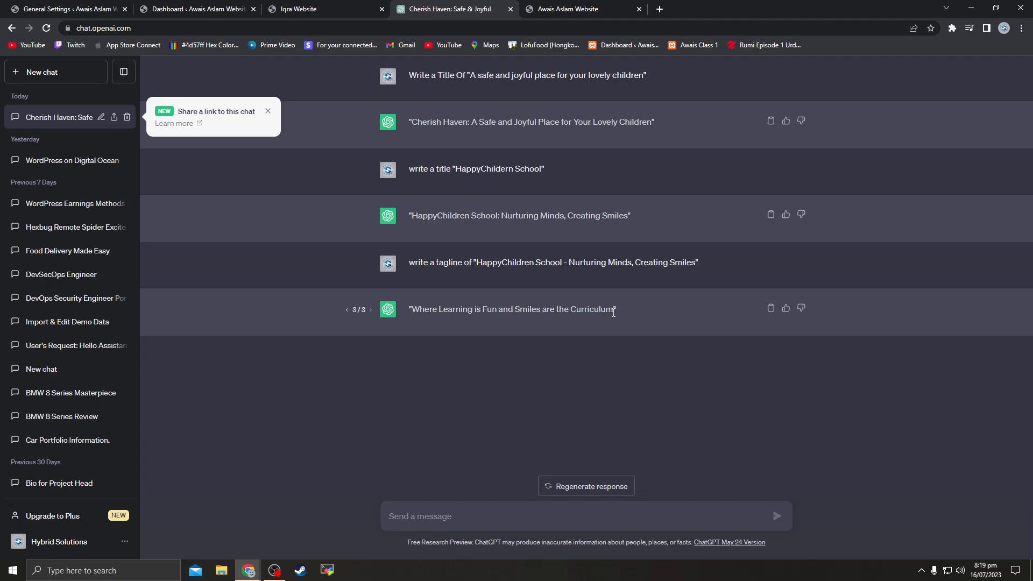
drag(613, 312, 412, 311)
right_click(426, 311)
click(446, 317)
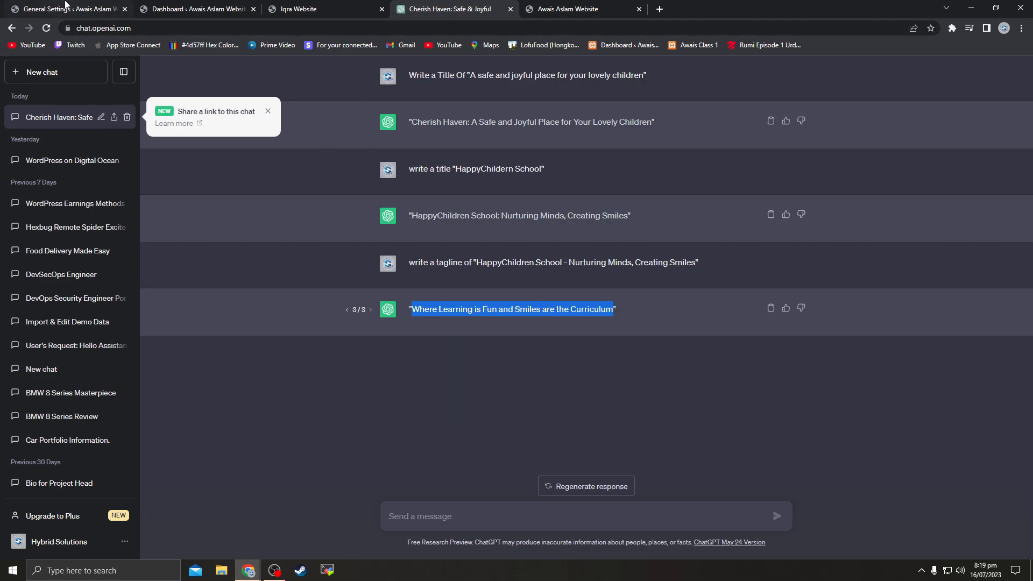
Paste the copied 'Where Learning is Fun and Smiles are the Curriculum' as the Tagline in WordPress General Settings
click(65, 9)
click(322, 154)
key(ctrl+v)
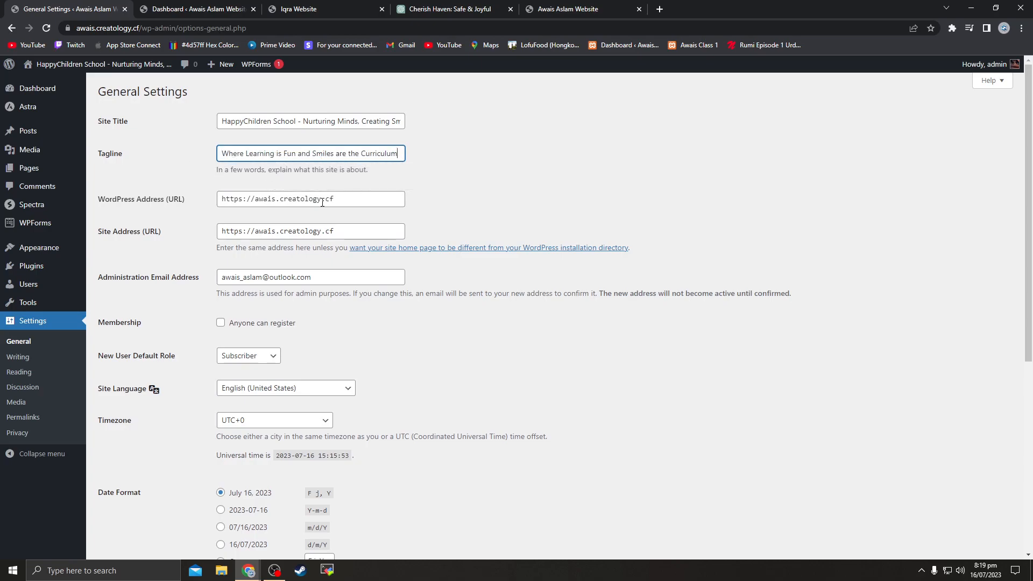
drag(116, 200, 194, 203)
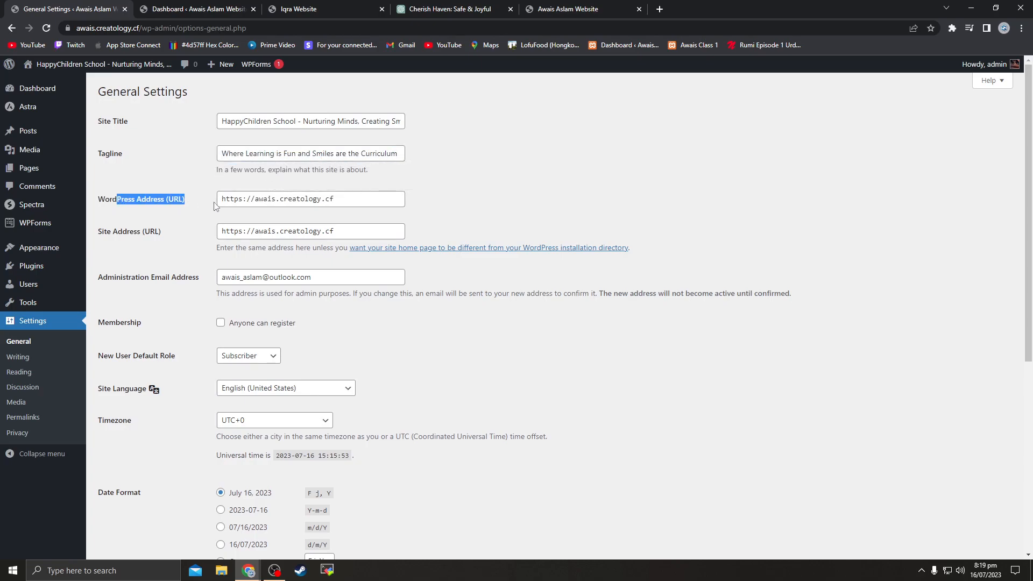
click(277, 200)
Set the site's Timezone to Karachi in General Settings
scroll(301, 250, down, 1)
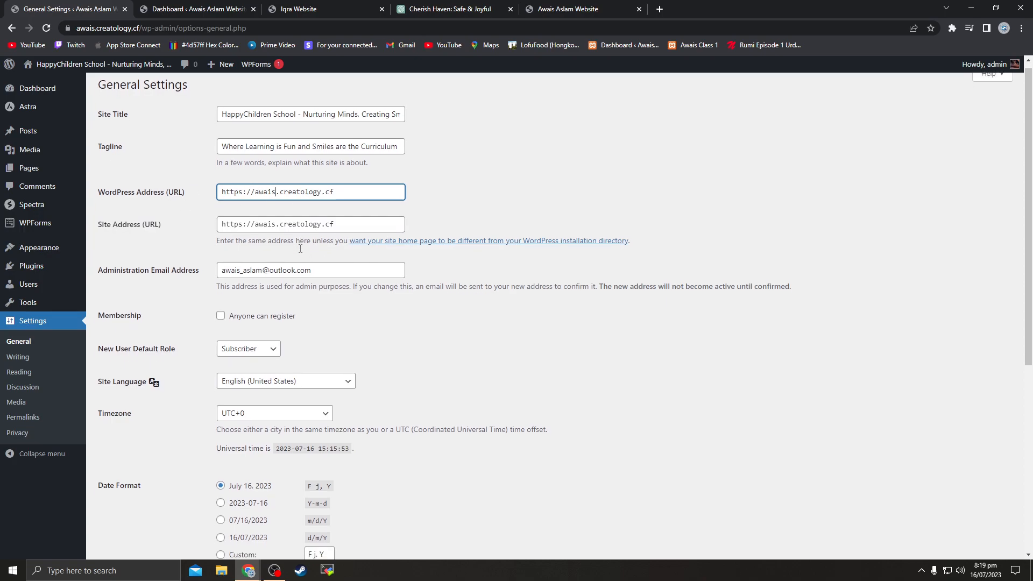
scroll(300, 249, down, 2)
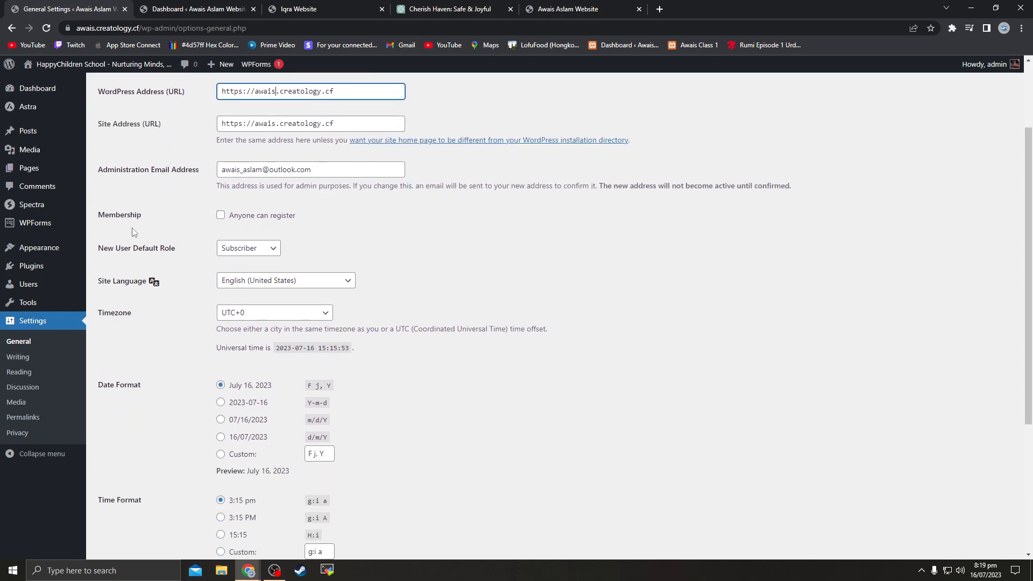
scroll(275, 255, down, 1)
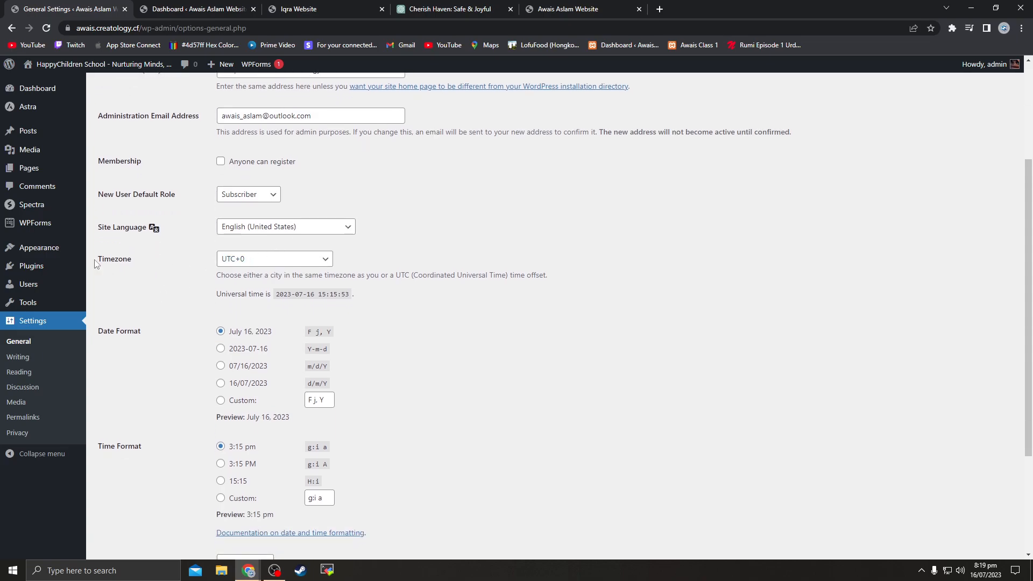
drag(95, 263, 127, 260)
click(853, 306)
click(242, 261)
scroll(258, 365, up, 12)
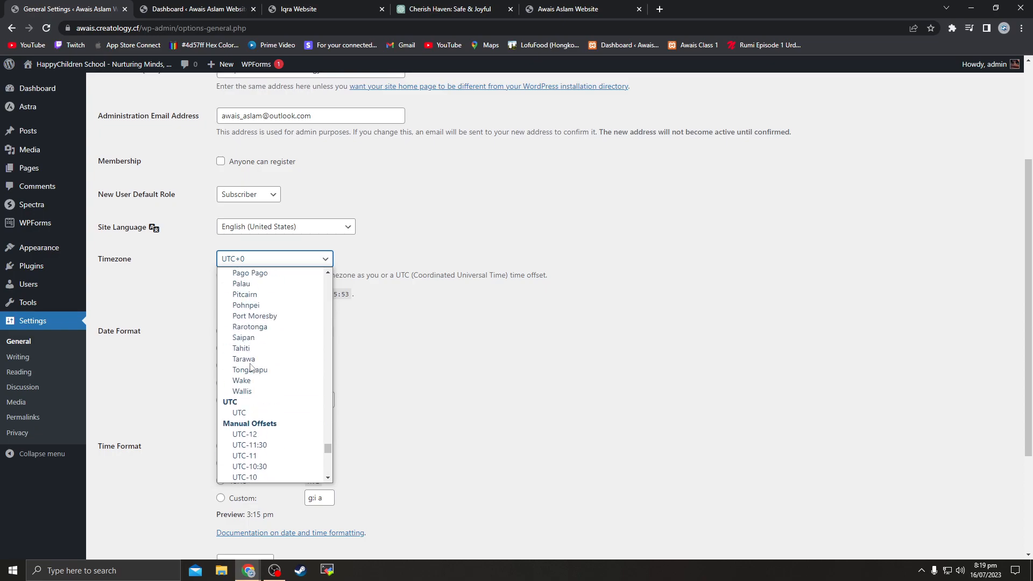
scroll(270, 362, down, 12)
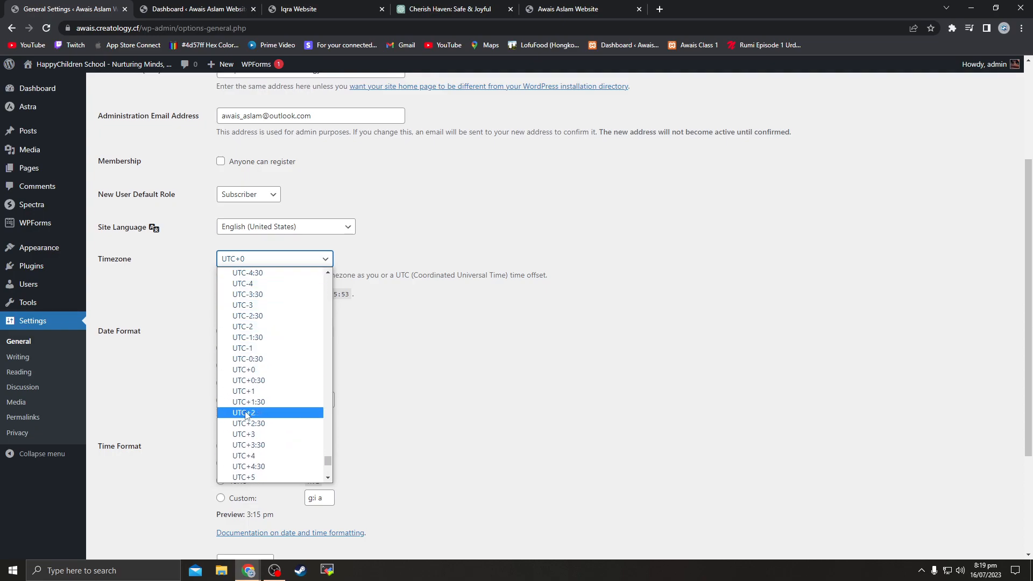
scroll(276, 382, down, 4)
scroll(270, 377, up, 3)
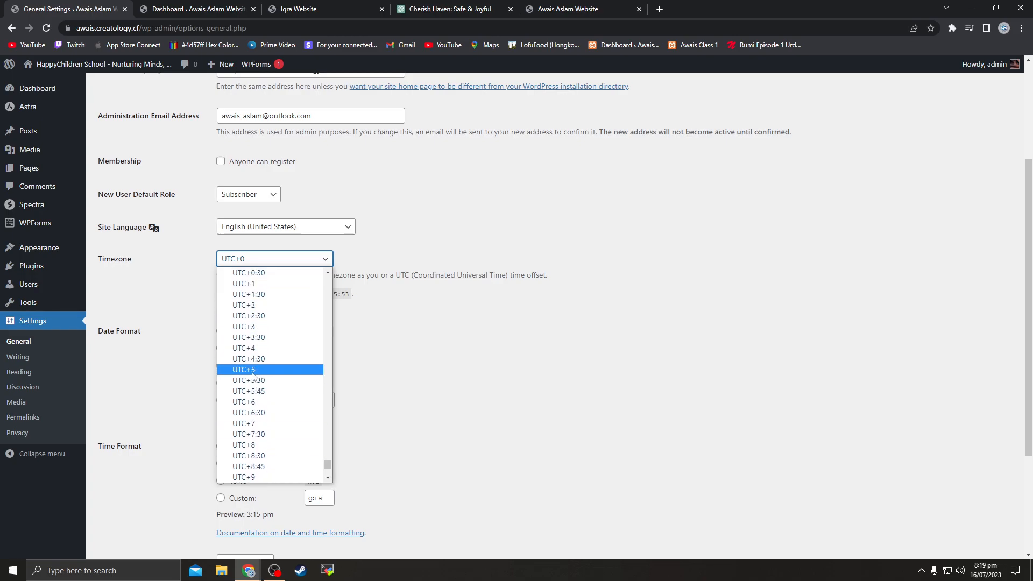
scroll(267, 376, up, 20)
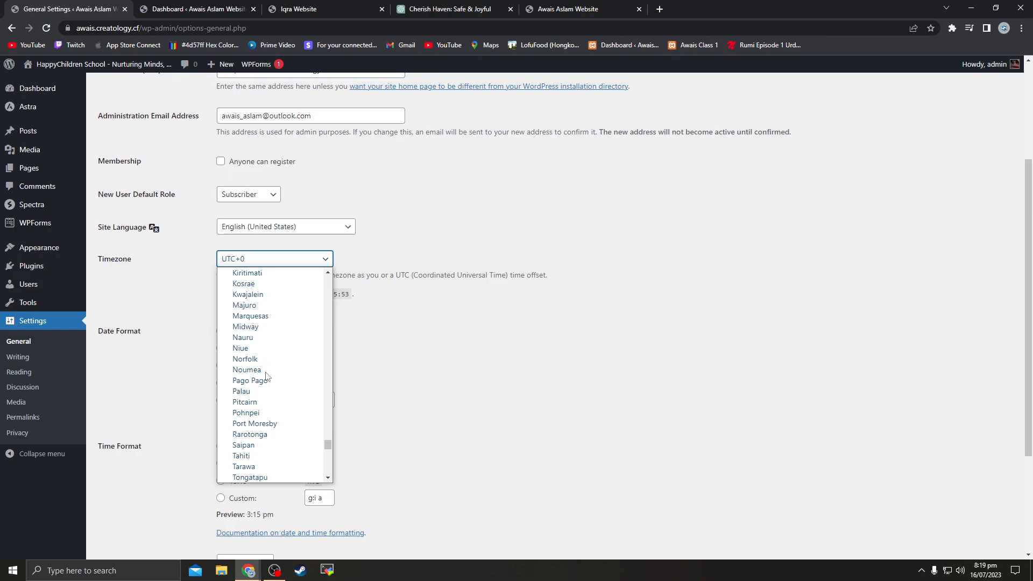
scroll(267, 376, up, 20)
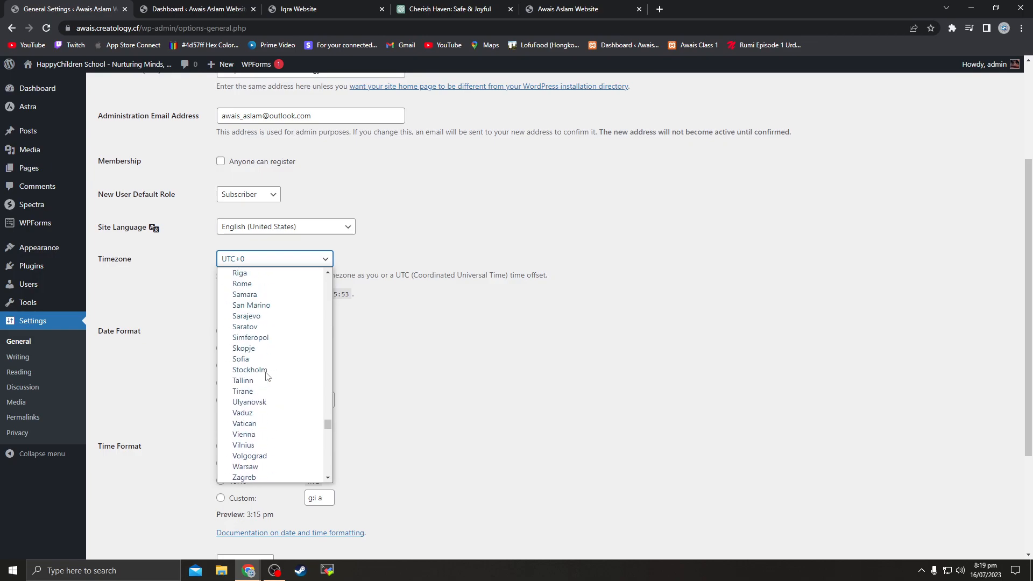
scroll(267, 376, up, 15)
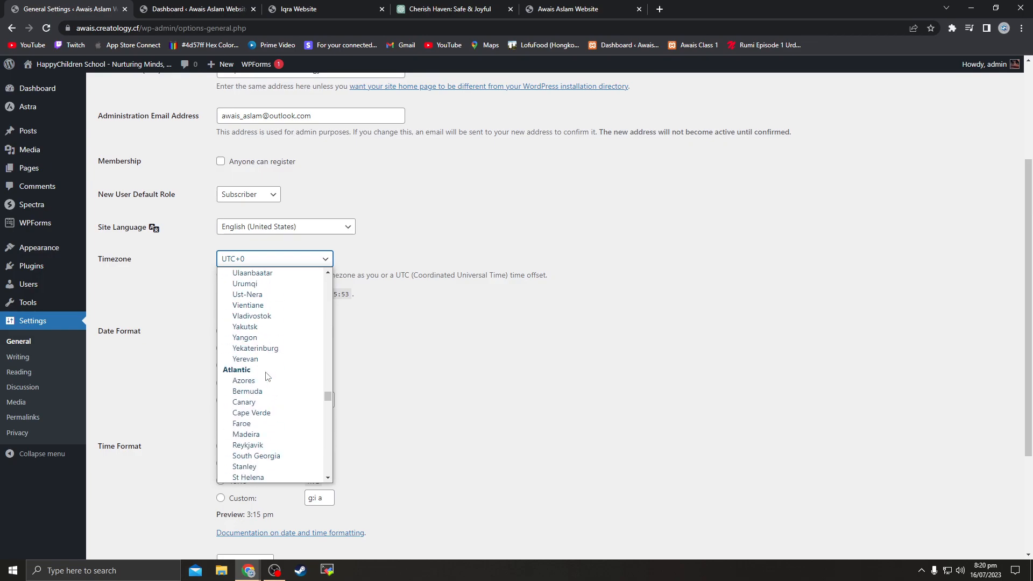
scroll(267, 376, down, 13)
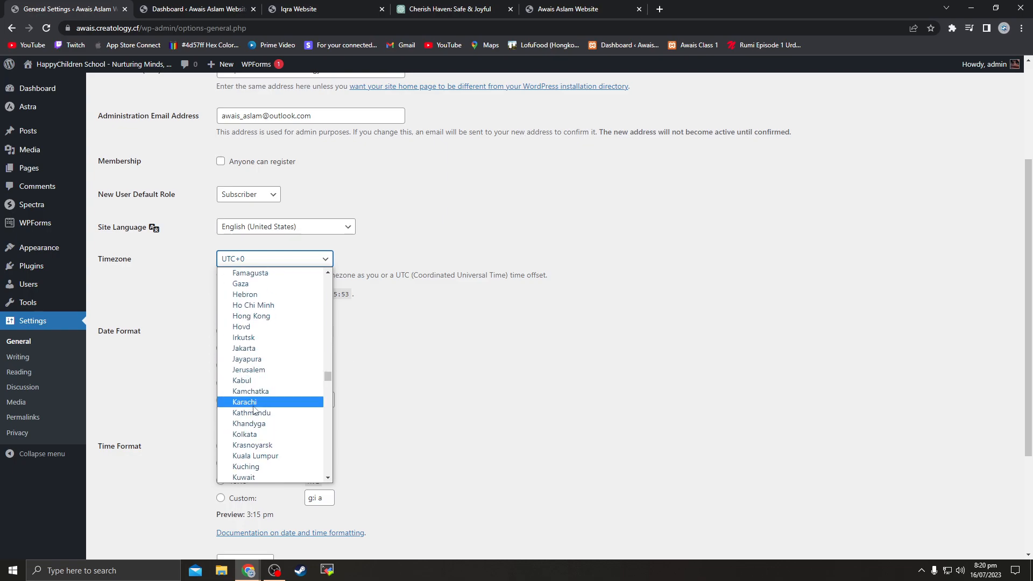
click(248, 405)
Set the Date Format to d/m/Y and the Time Format to g:i A, and save the General Settings changes
scroll(252, 277, down, 1)
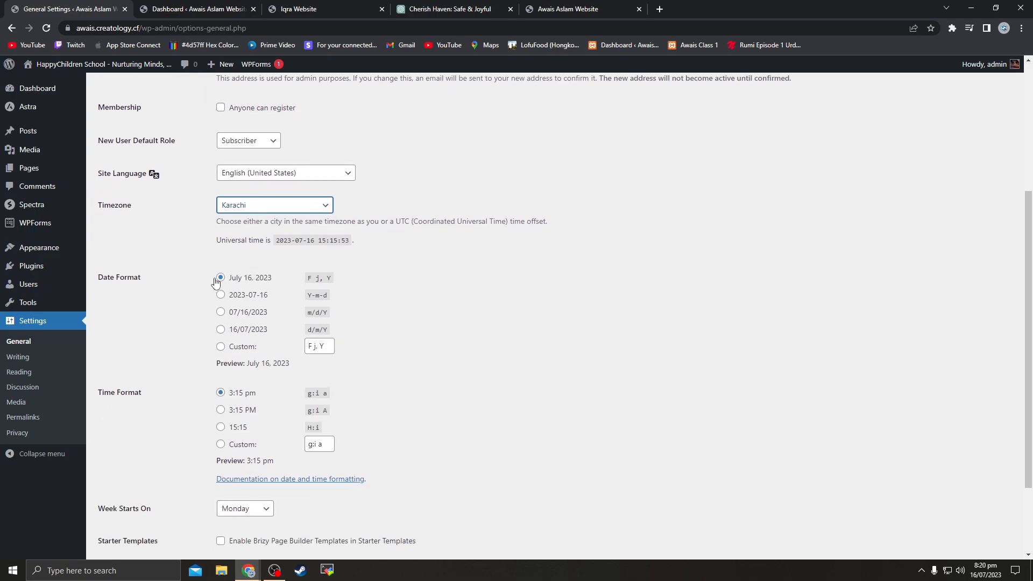
drag(107, 278, 173, 280)
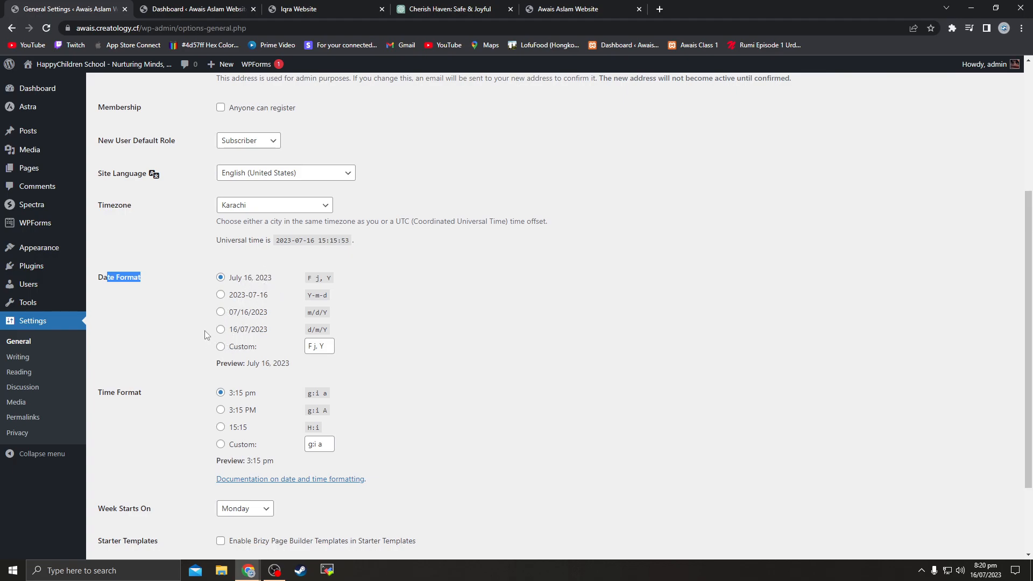
click(221, 330)
scroll(231, 411, down, 2)
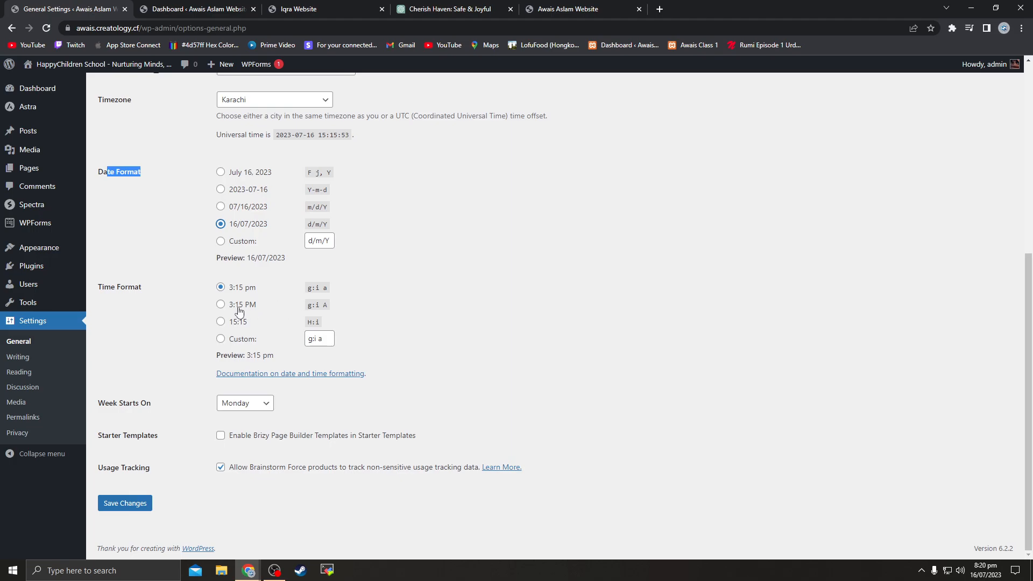
click(220, 305)
click(139, 505)
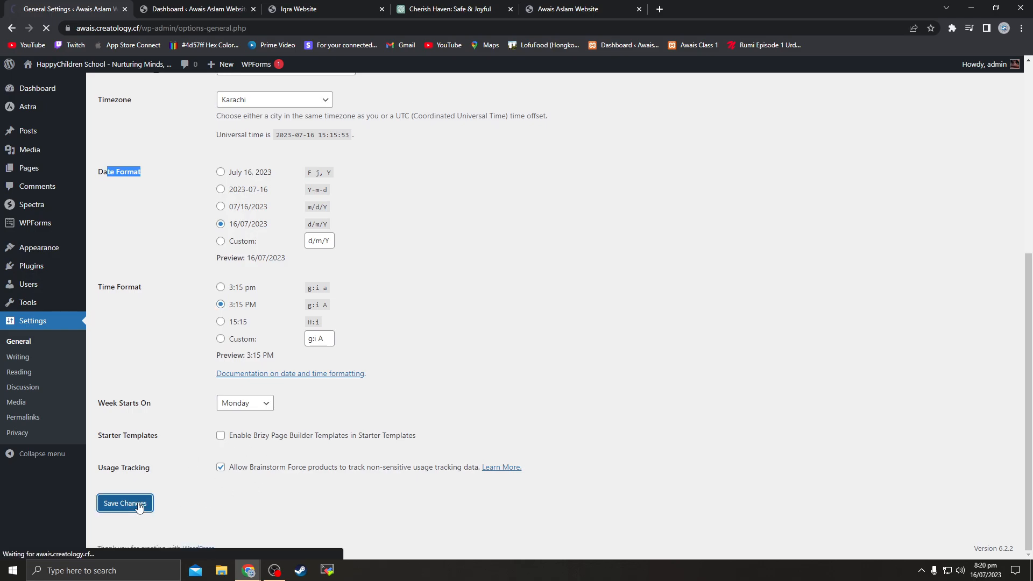
Load the site's front page in the dashboard's browser tab by removing the wp-admin path from the address
click(223, 8)
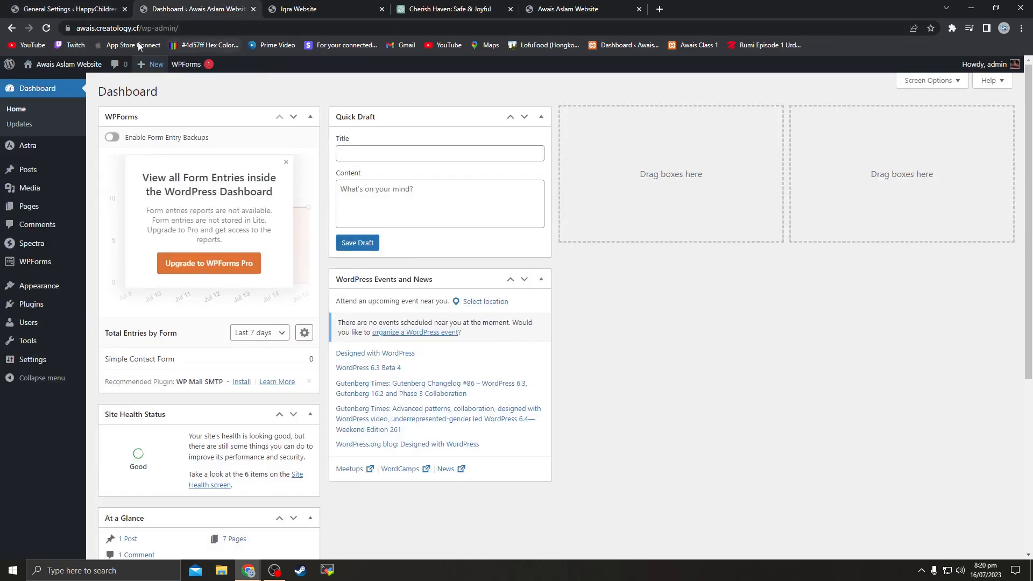
double_click(274, 32)
key(BackSpace)
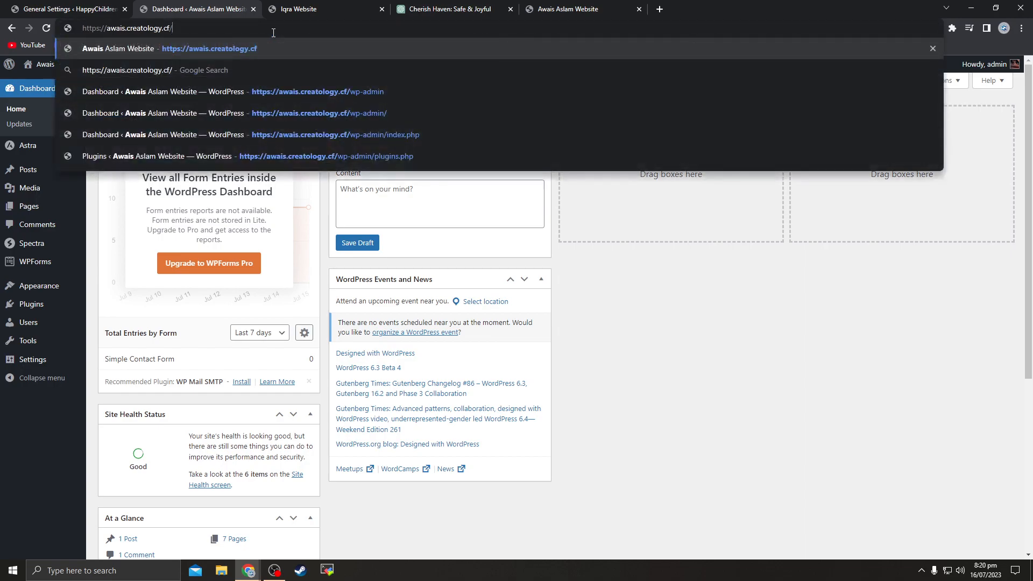
key(Return)
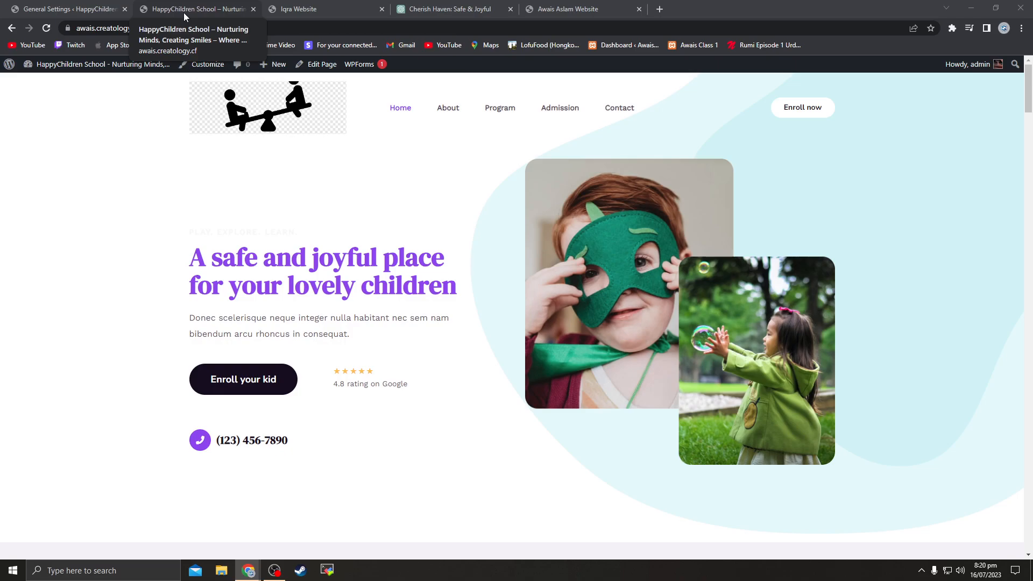
Open the front page's source code to examine the title in its head section
right_click(121, 315)
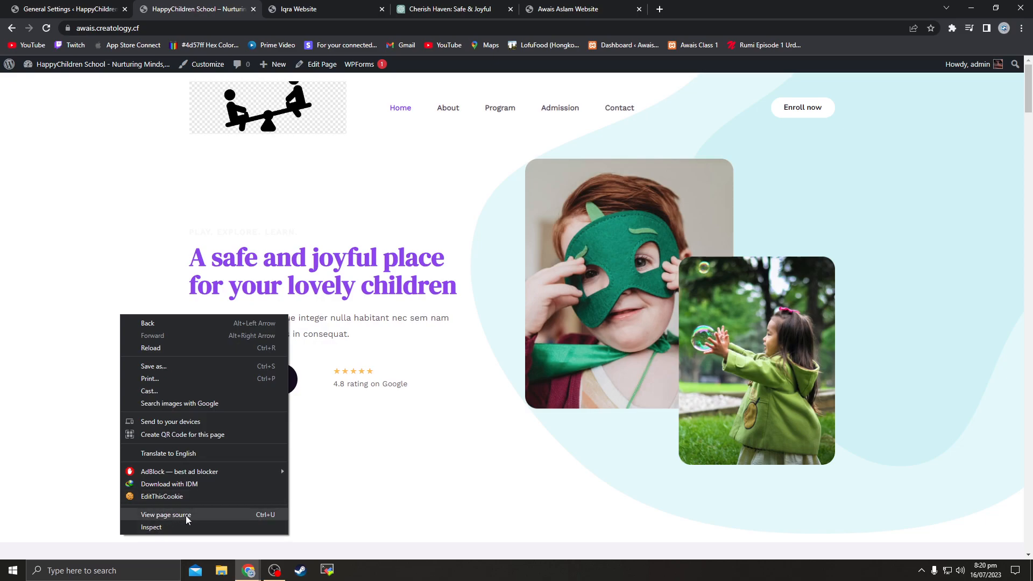
click(172, 515)
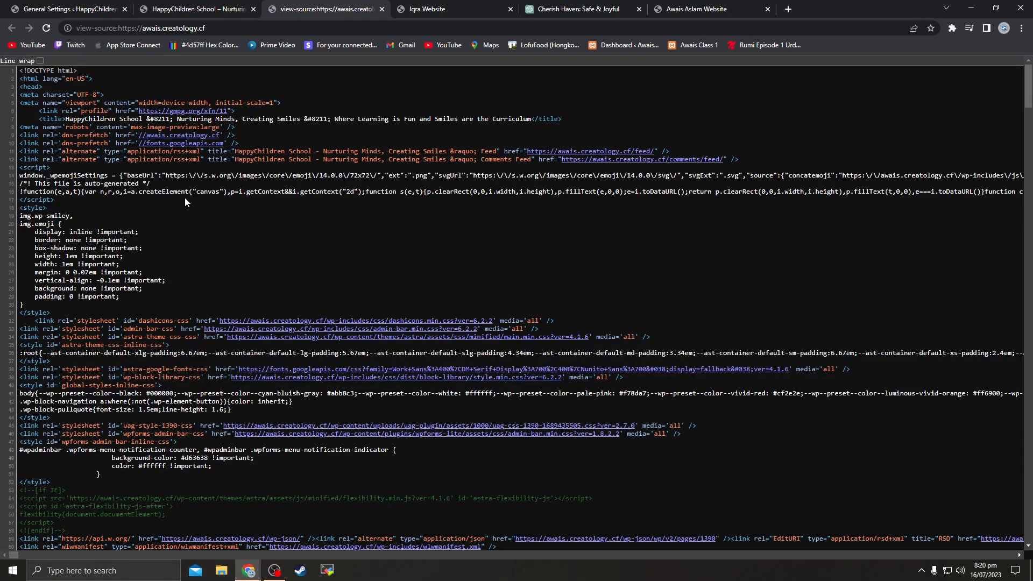
drag(70, 103, 126, 172)
click(354, 250)
Search the page source for 'title', go through the matches, and return to the beginning of the source lines
key(ctrl+f)
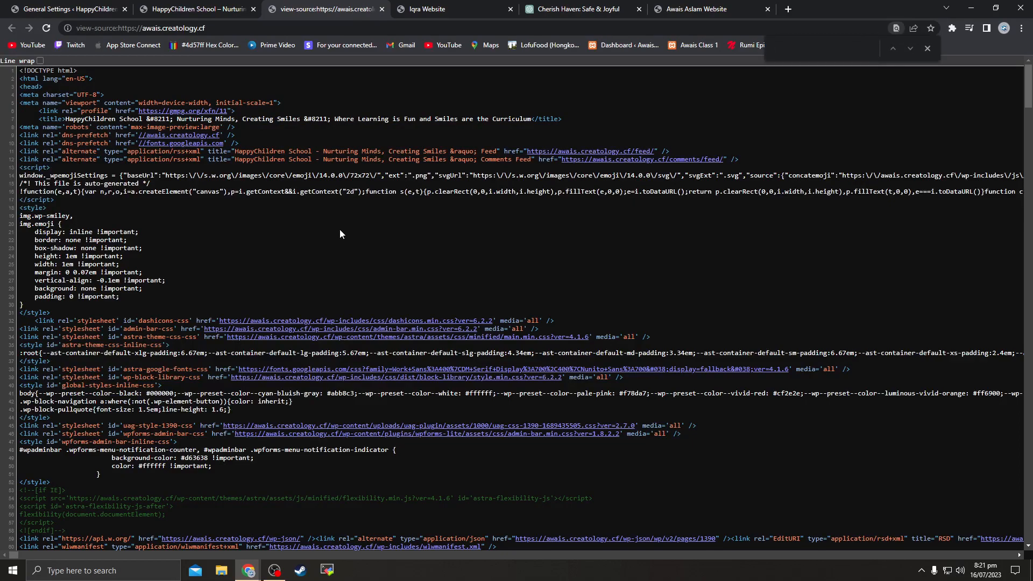
text(tit)
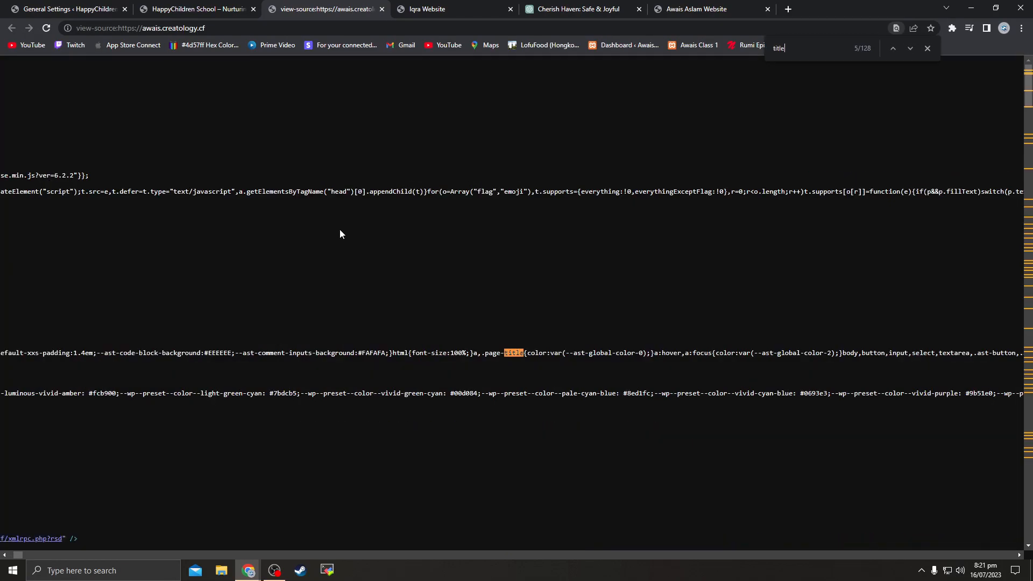
text(le)
key(Return)
key(Return)
key(Return)
key(Return)
key(Return)
key(Return)
key(Return)
key(Return)
key(Return)
key(Return)
key(Return)
key(Return)
key(Return)
key(Return)
key(Return)
key(Return)
key(Return)
key(Return)
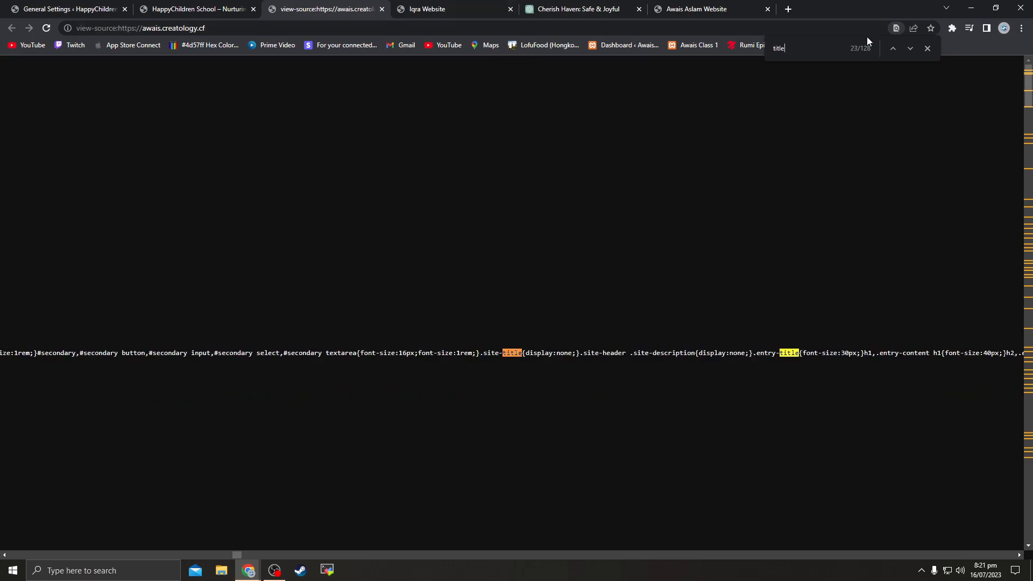
click(908, 50)
click(908, 50)
double_click(907, 50)
double_click(908, 50)
double_click(908, 50)
double_click(908, 50)
click(907, 50)
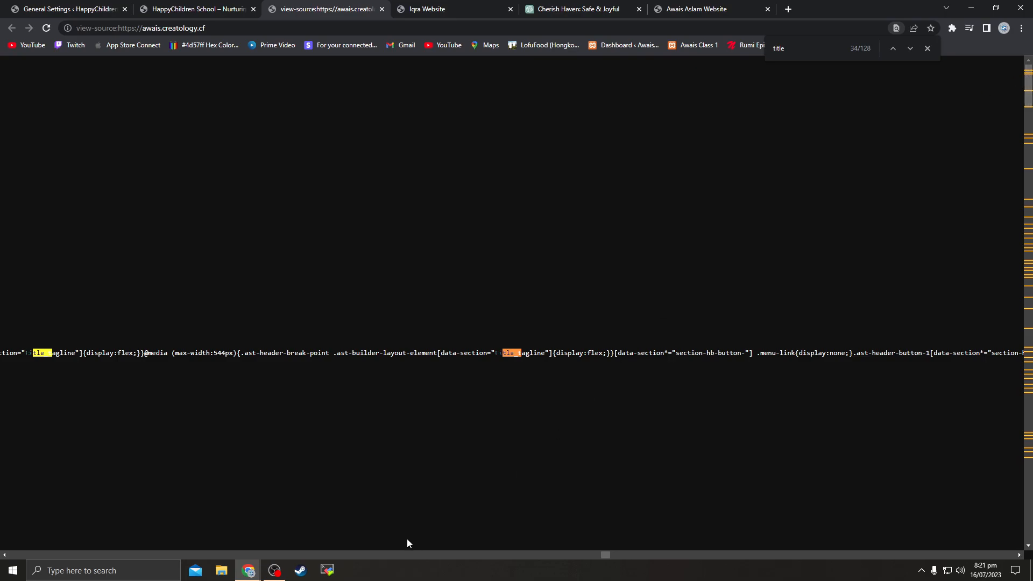
drag(605, 554, 65, 554)
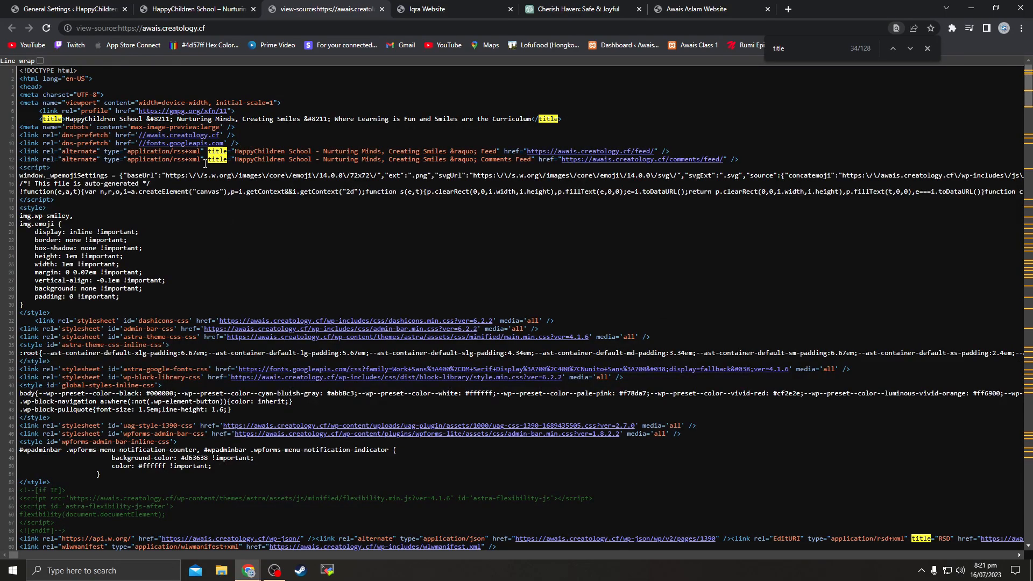
Examine the feed title in the page source and the front page's content down to the Schedule and tuition section
drag(233, 151, 494, 152)
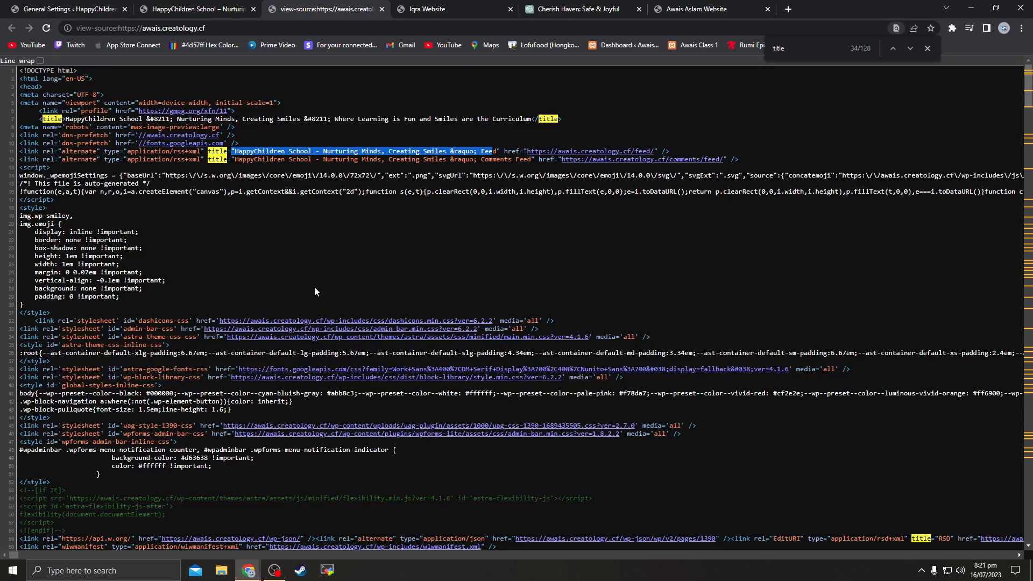
click(192, 7)
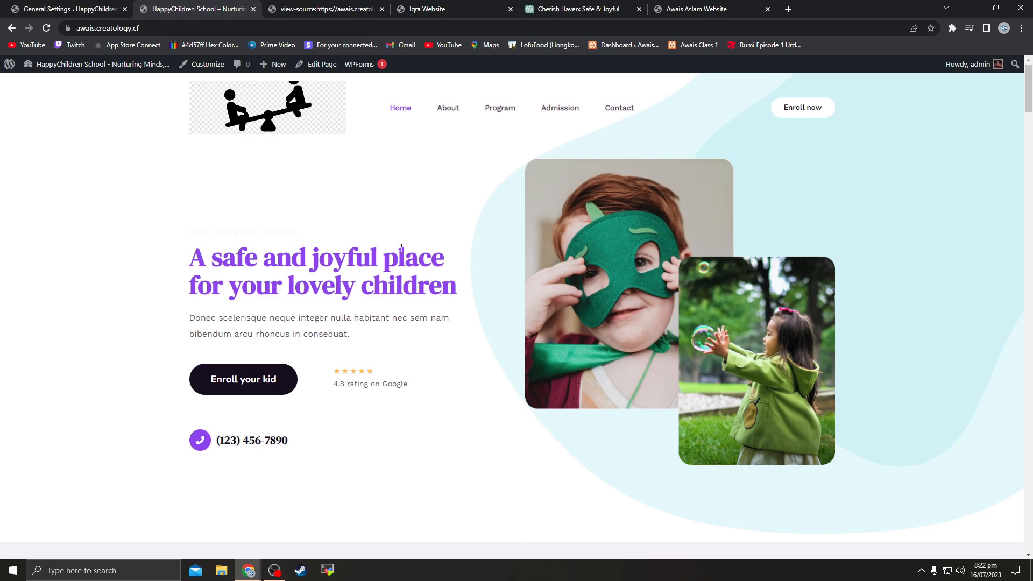
scroll(318, 256, down, 3)
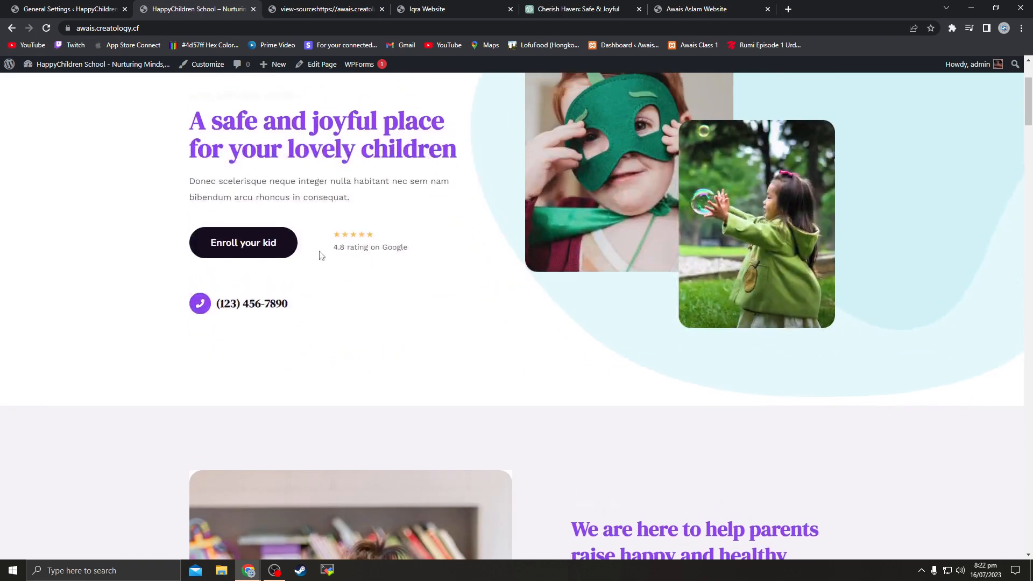
scroll(420, 177, up, 3)
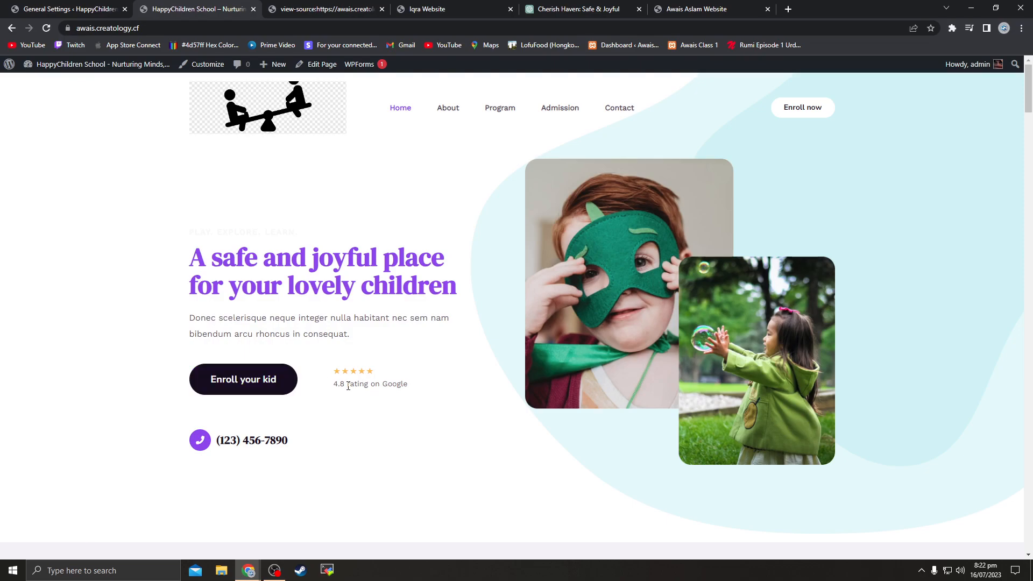
drag(347, 386, 415, 384)
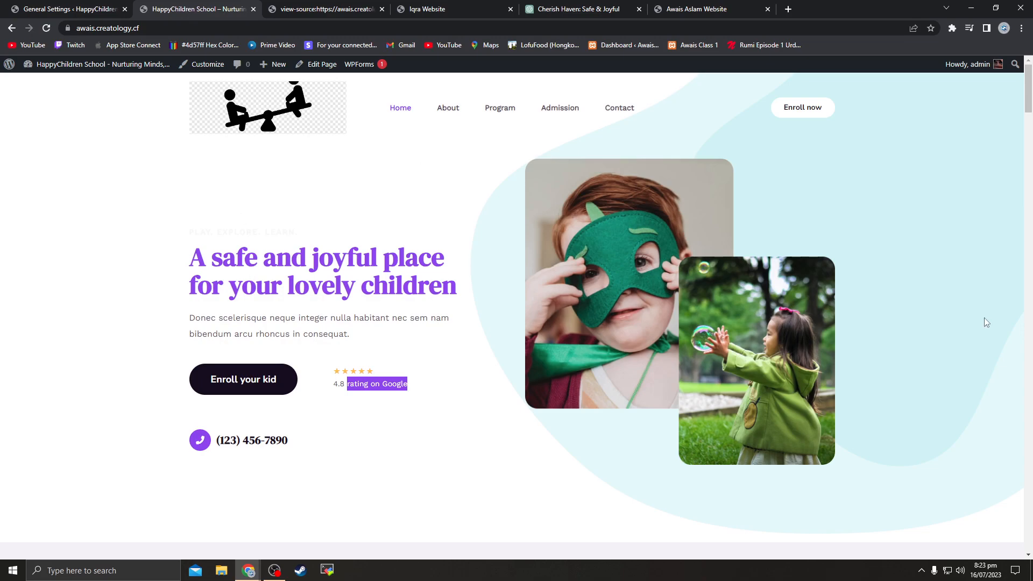
drag(197, 261, 452, 286)
scroll(299, 111, down, 4)
scroll(299, 111, down, 2)
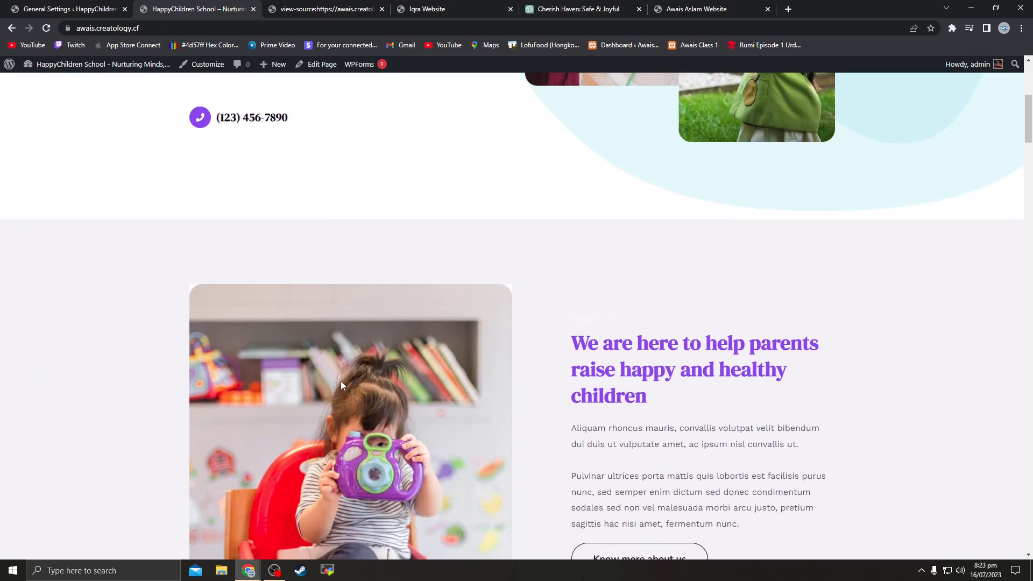
scroll(339, 385, down, 15)
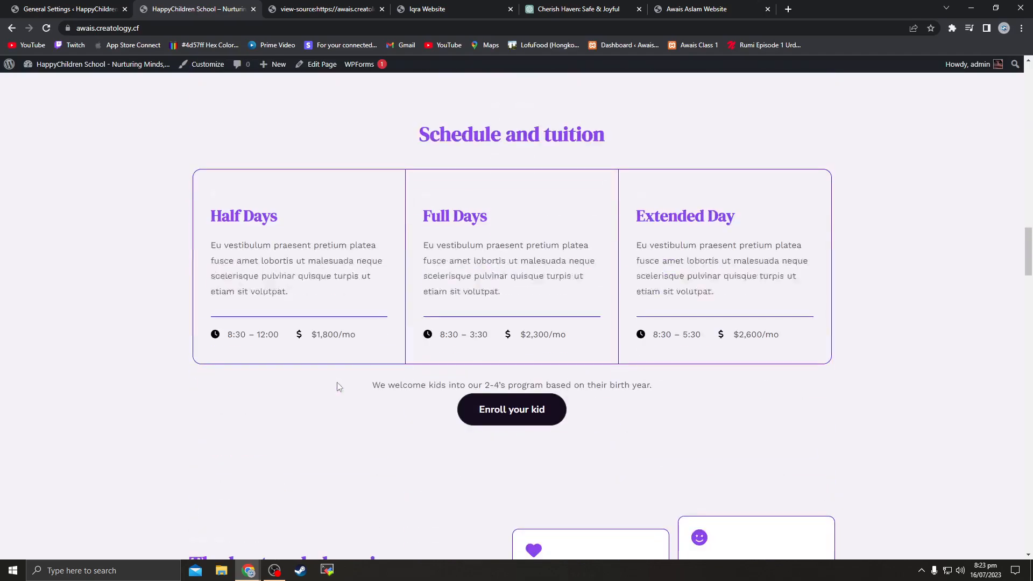
scroll(339, 387, up, 20)
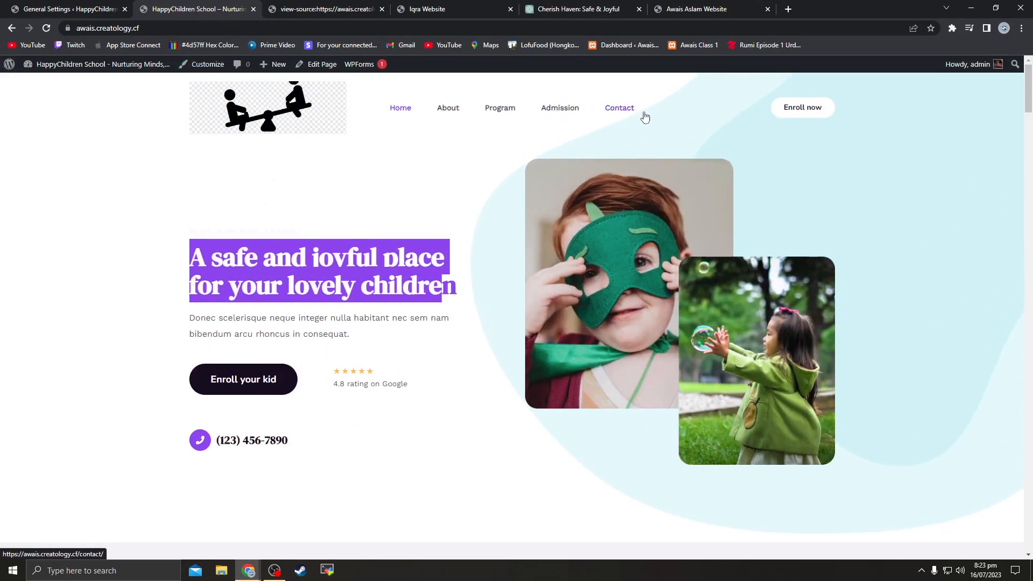
Examine the front page's main heading and the sections down to the founder's quote
click(268, 269)
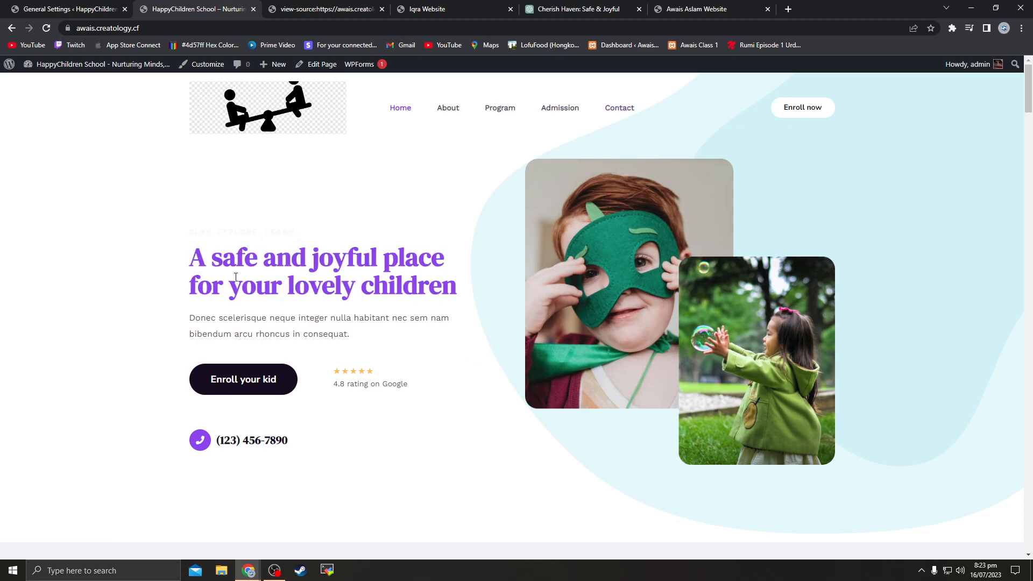
drag(190, 253, 462, 287)
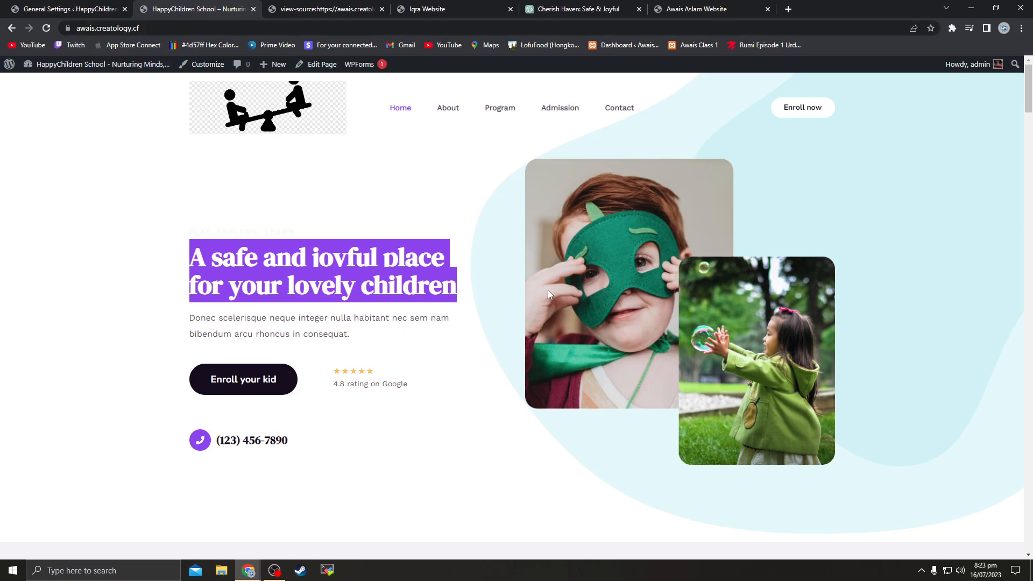
scroll(337, 319, down, 10)
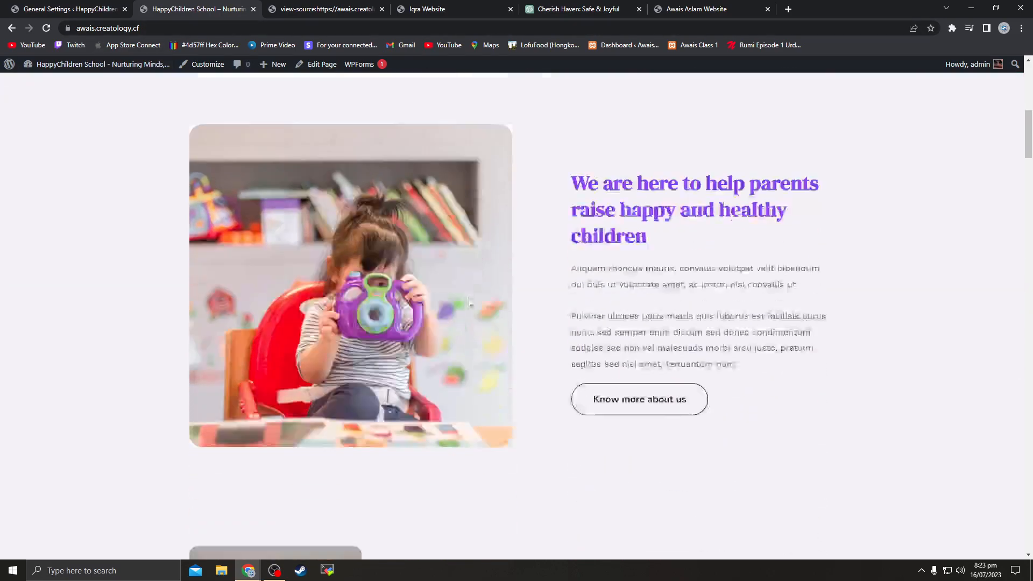
scroll(382, 305, down, 4)
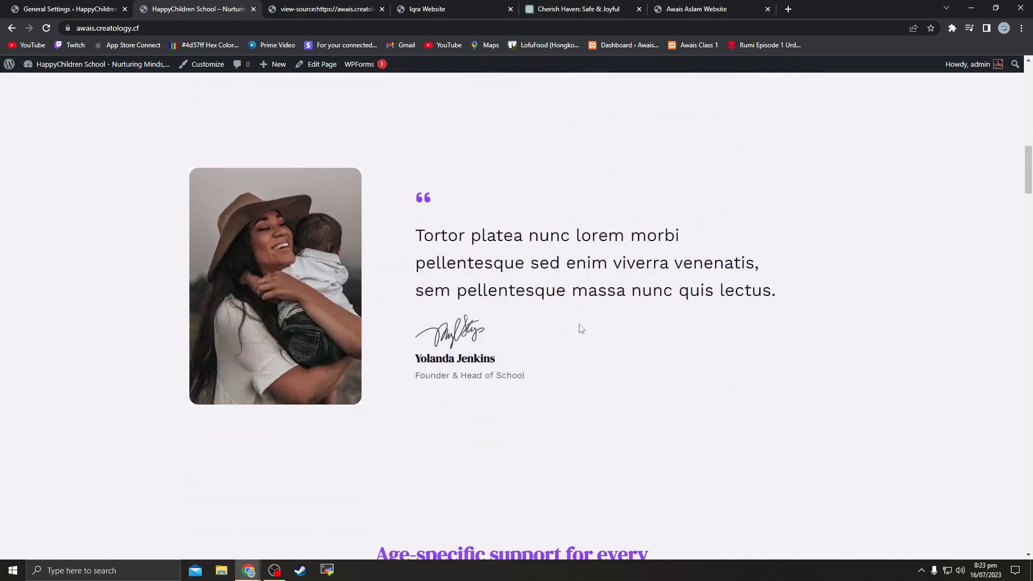
scroll(621, 327, up, 16)
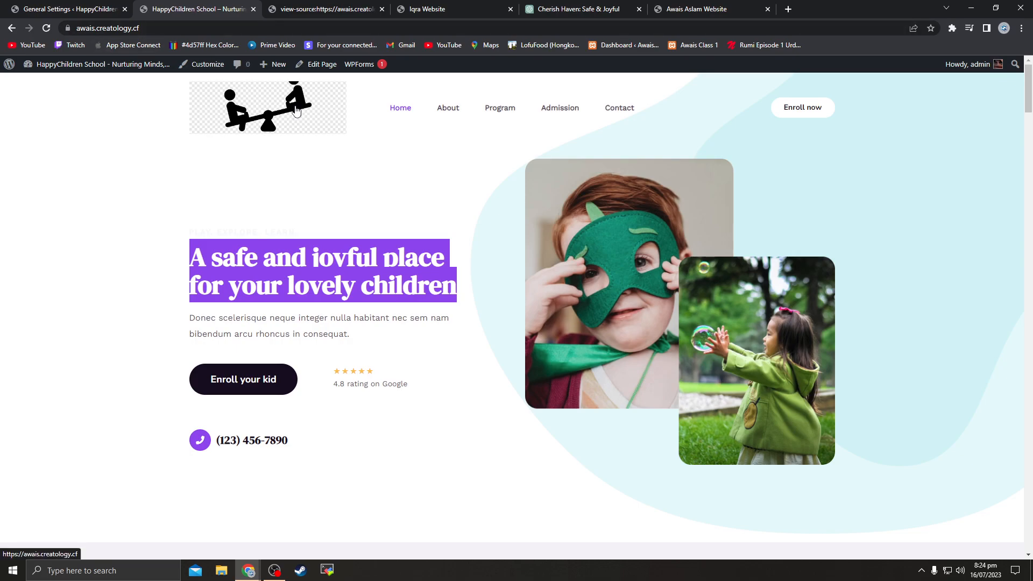
Go back to the WordPress dashboard and open the site's Menus management page
click(65, 8)
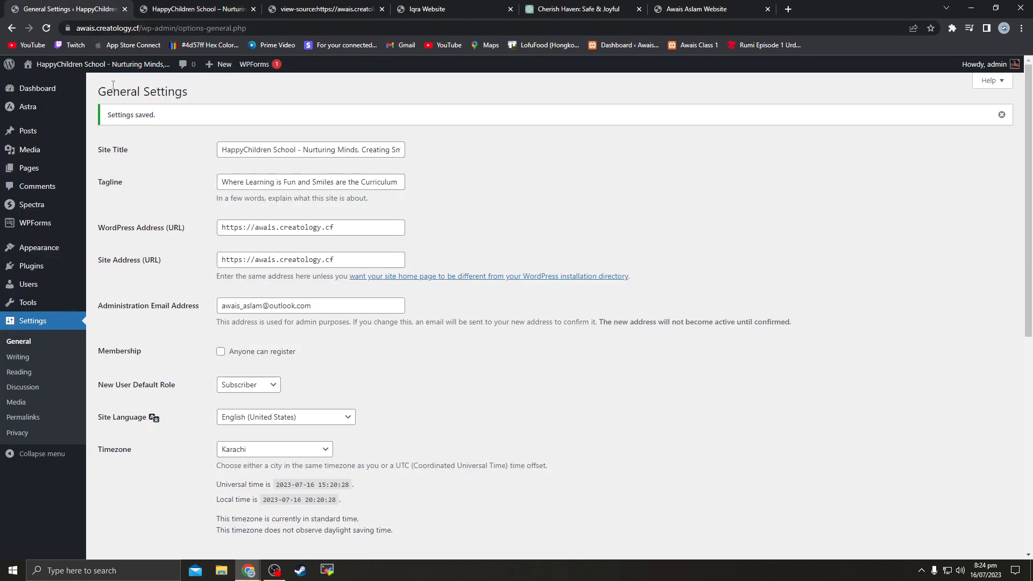
click(36, 90)
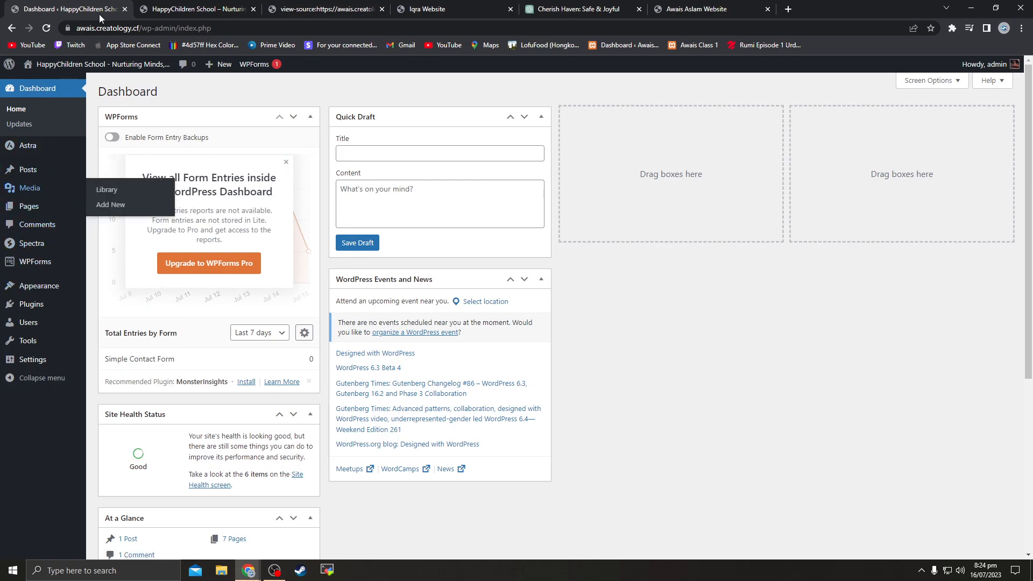
key(ctrl+Tab)
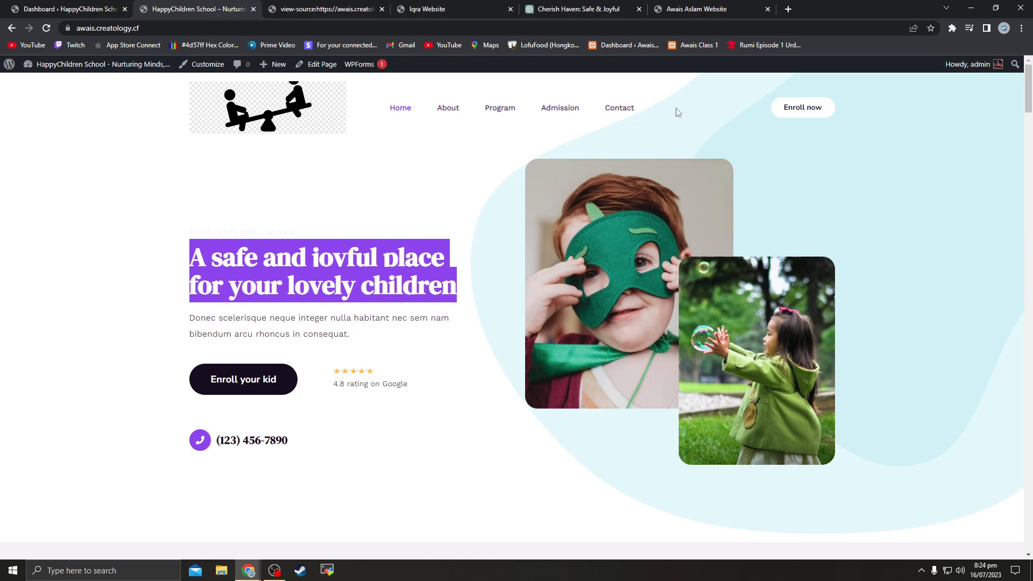
click(97, 10)
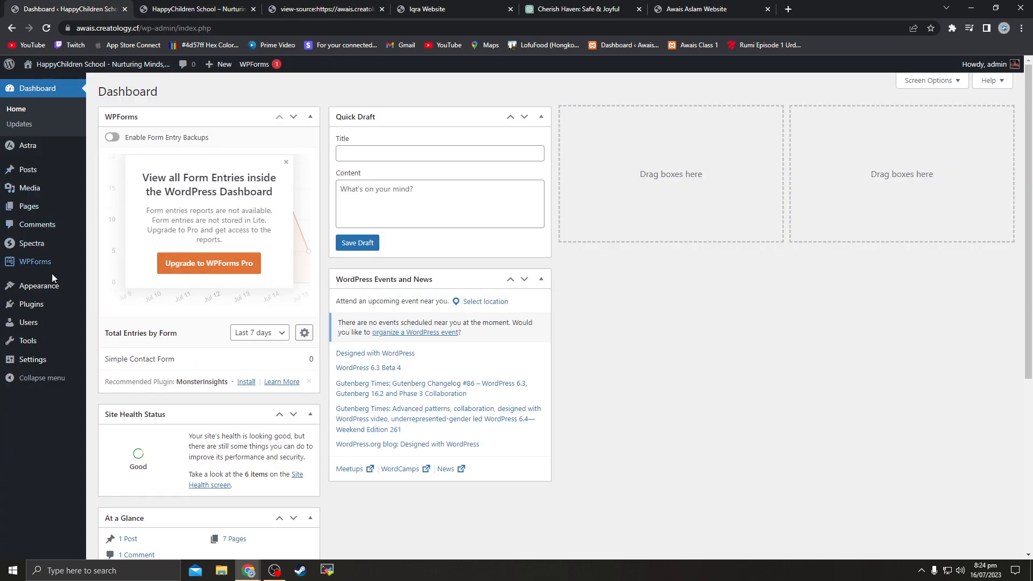
mouse_move(38, 291)
click(112, 335)
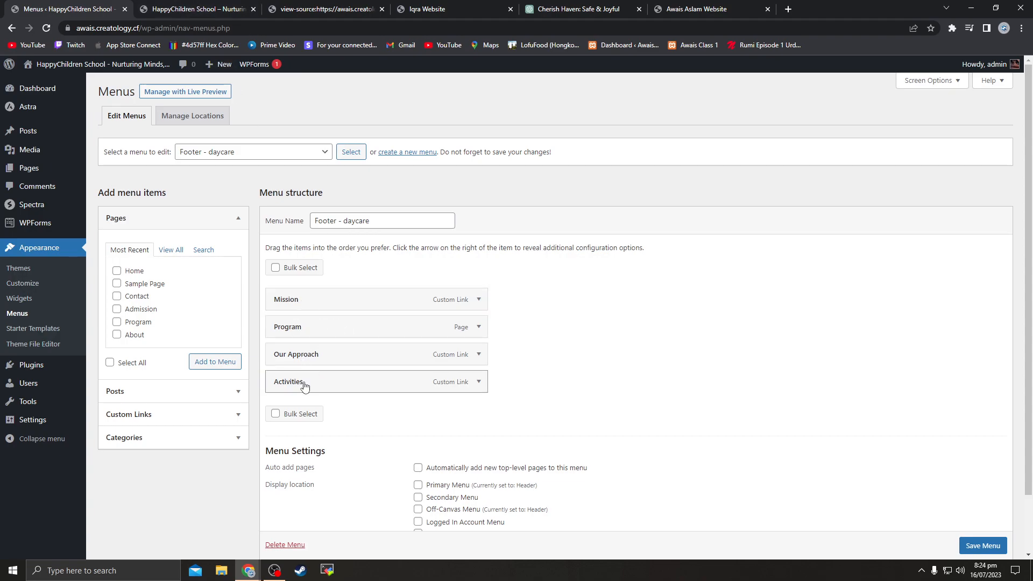
Check the front page's navigation links and load the Primary menu for editing
click(159, 9)
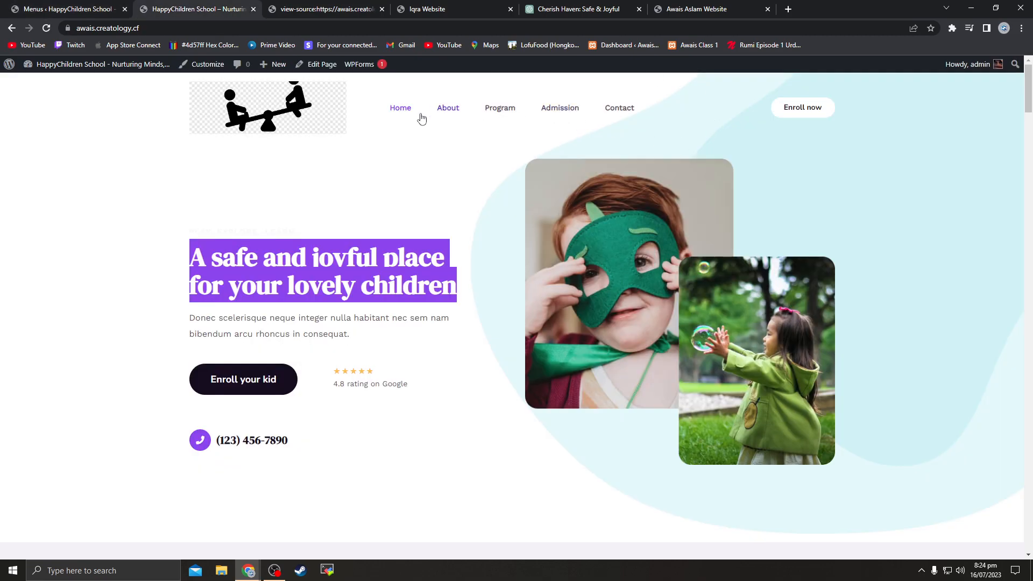
click(104, 5)
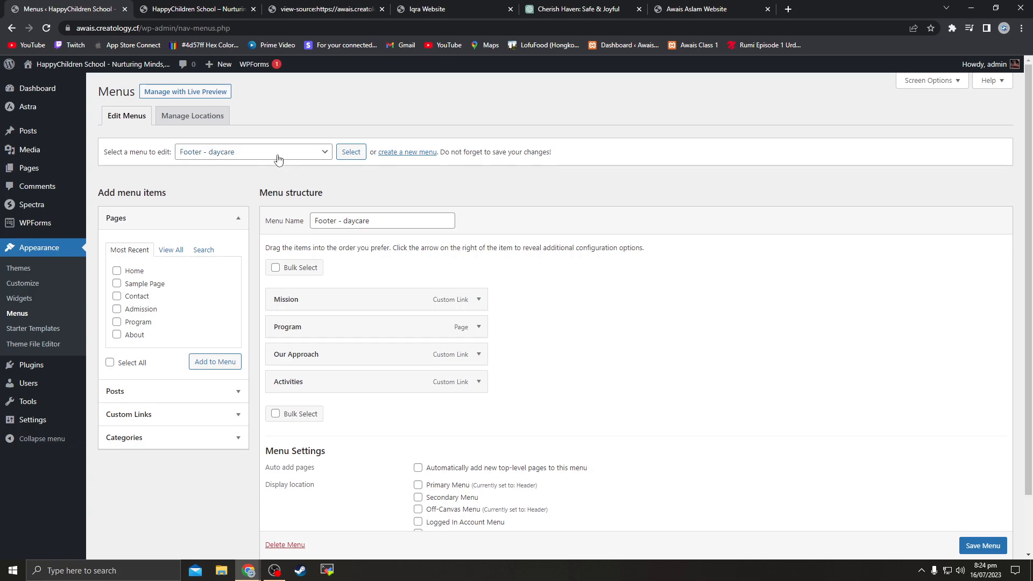
click(195, 155)
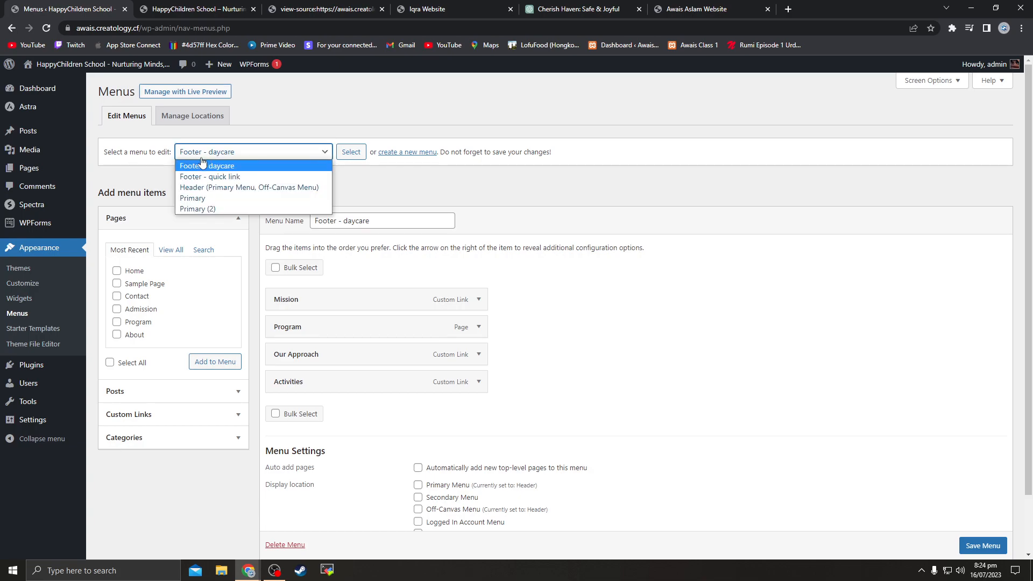
click(194, 199)
click(353, 154)
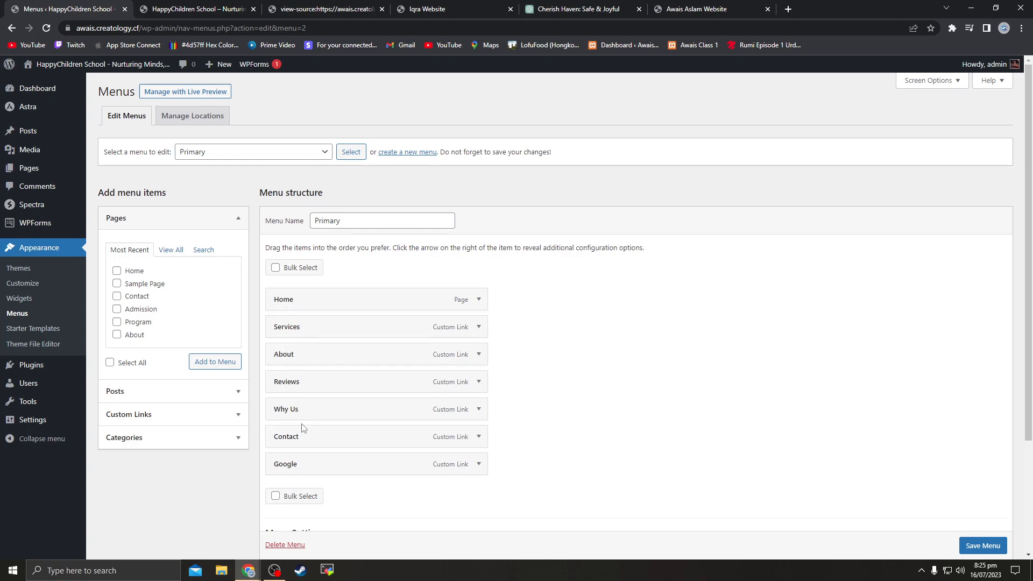
Save the Primary menu and reload the front page to check its navigation links
click(323, 9)
click(199, 8)
click(48, 7)
scroll(984, 535, down, 1)
click(983, 546)
click(199, 8)
click(47, 28)
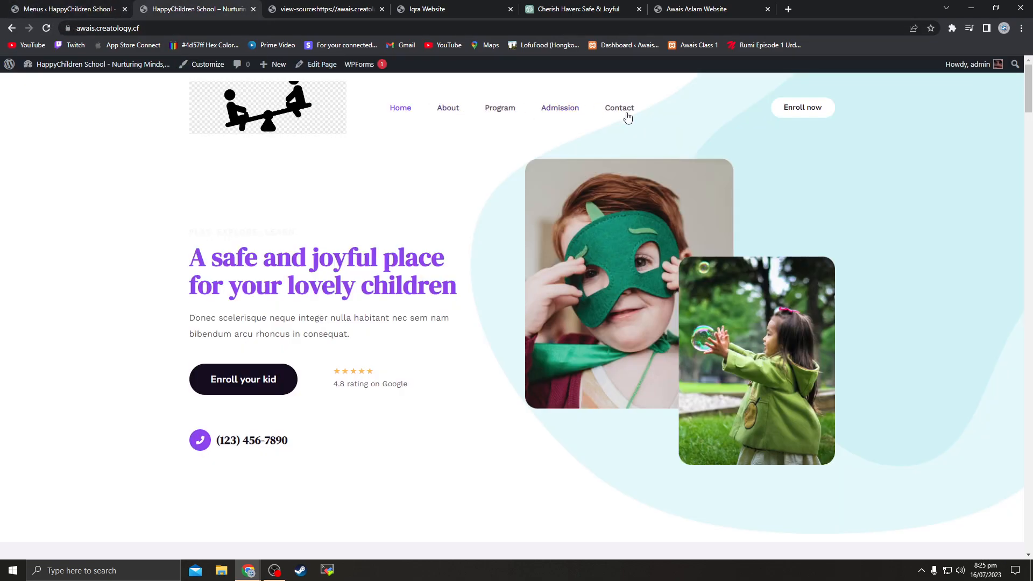
Load the Header (Primary Menu, Off-Canvas Menu) menu for editing and compare its items with the front page's navigation
click(32, 9)
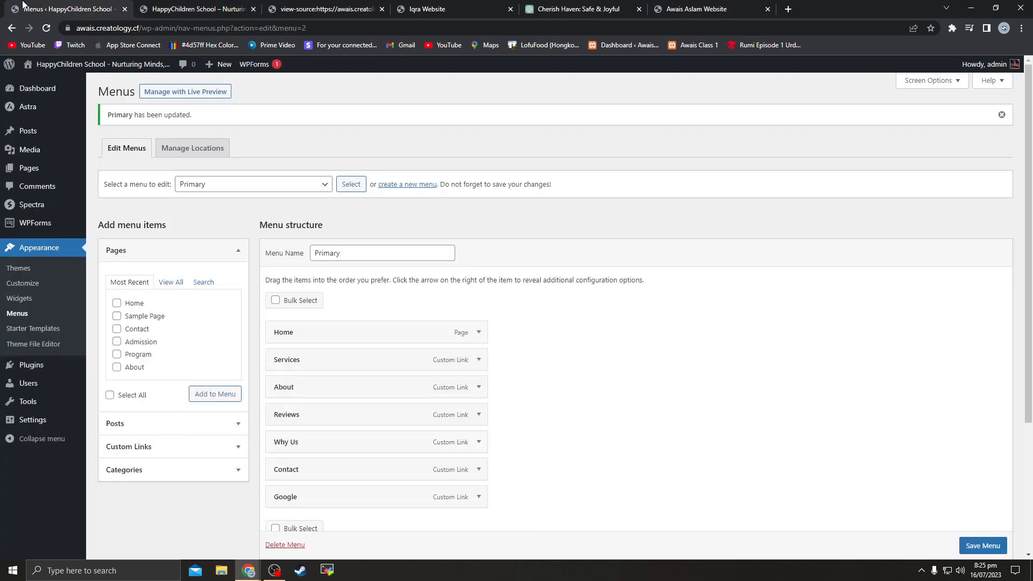
click(199, 188)
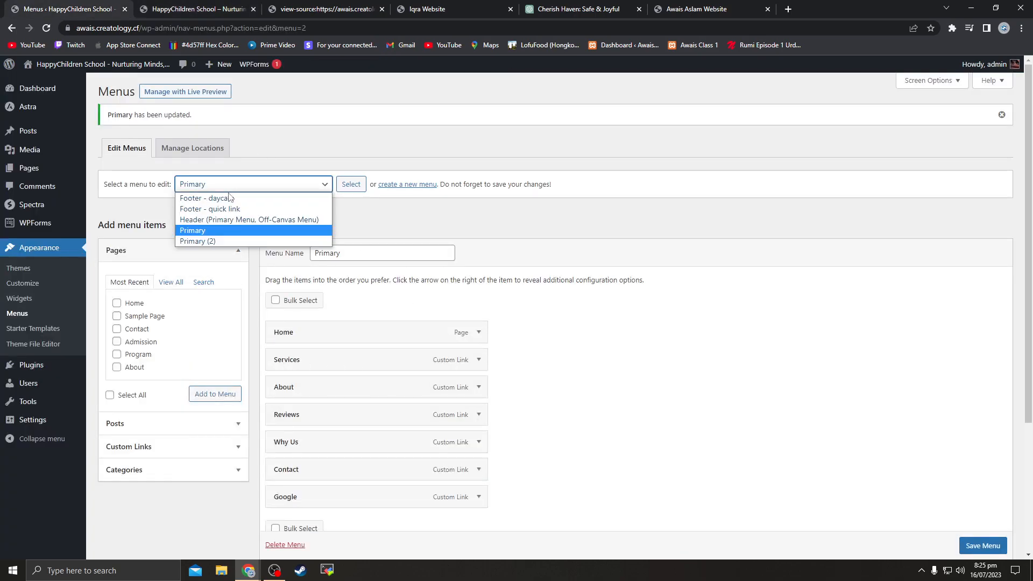
click(204, 221)
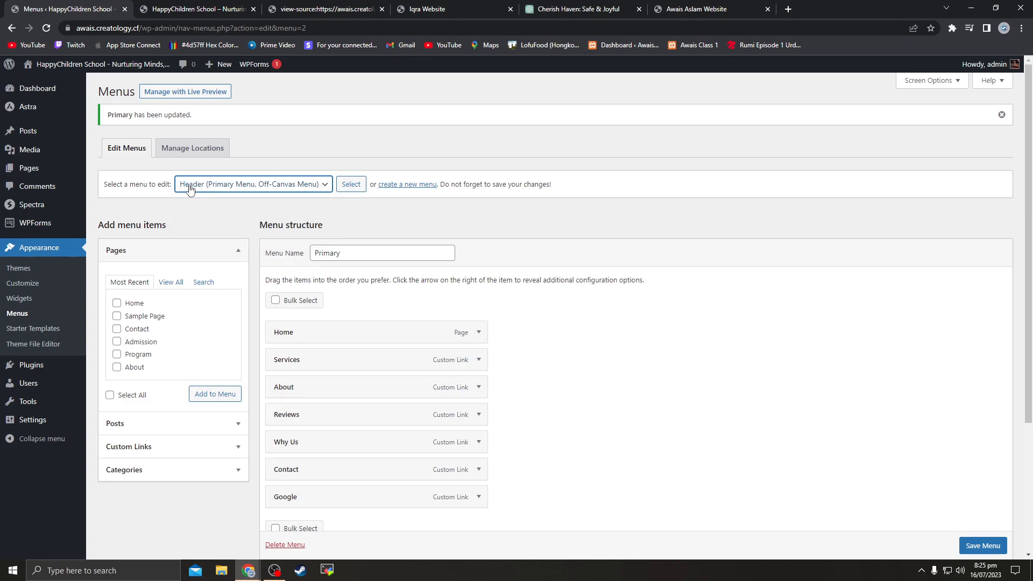
click(350, 185)
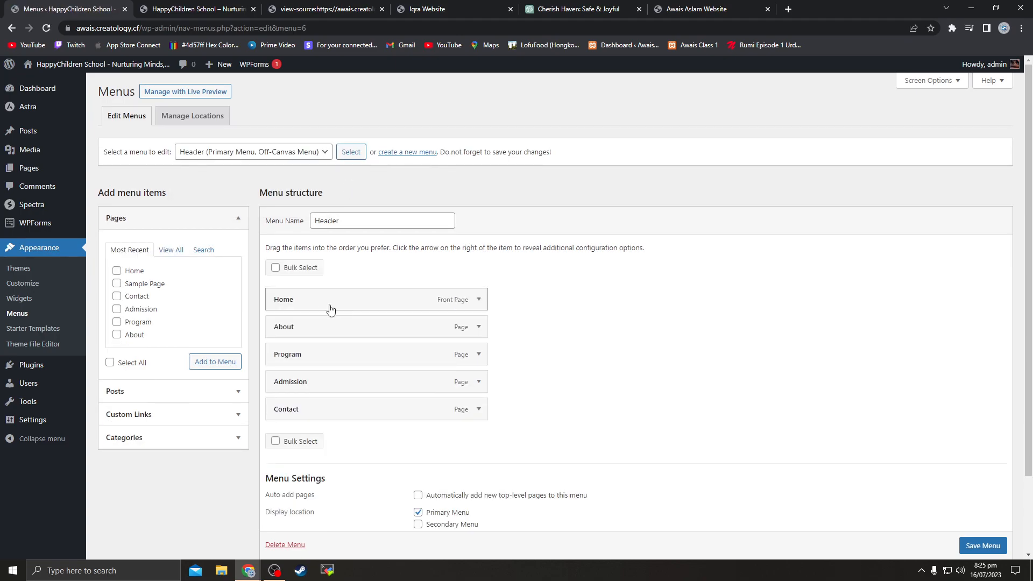
click(173, 9)
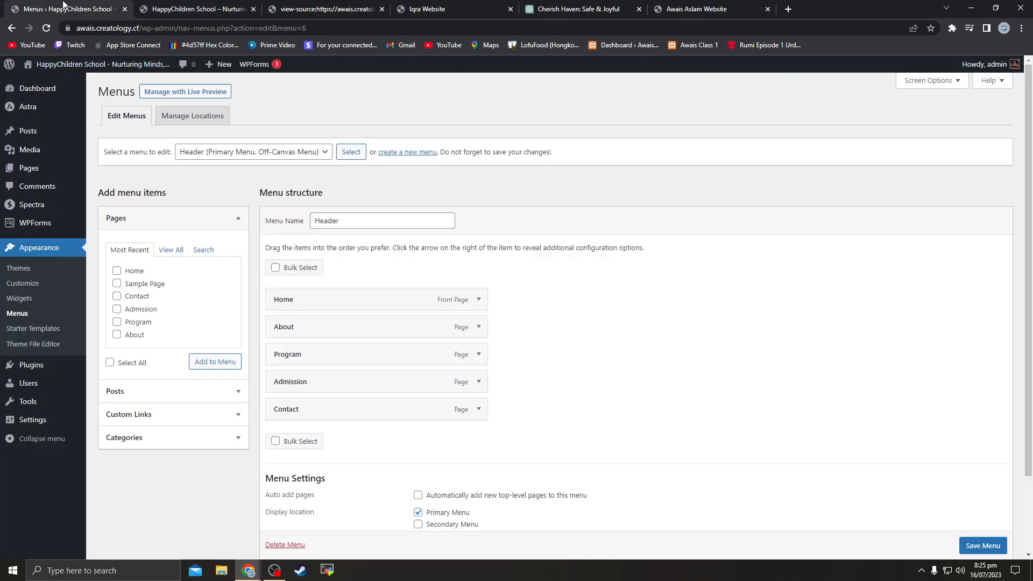
click(63, 6)
Recheck the front page's navigation and open the Categories management page for posts
mouse_move(45, 132)
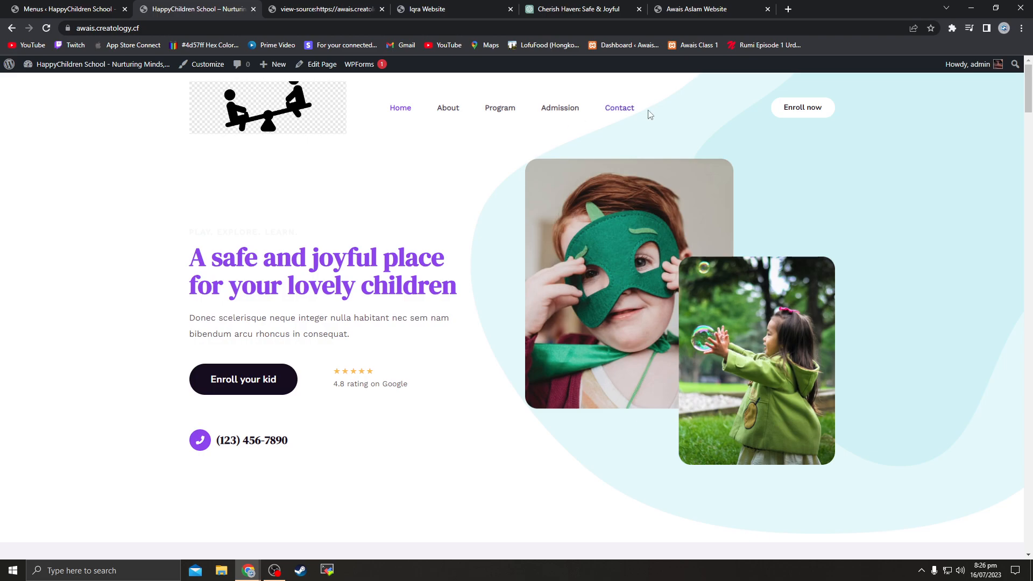
click(88, 5)
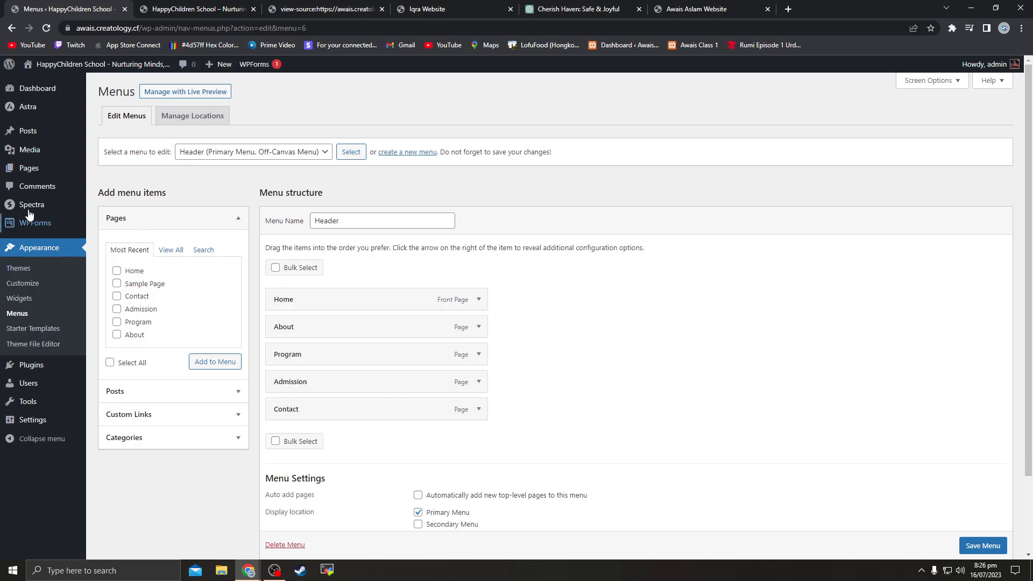
mouse_move(28, 134)
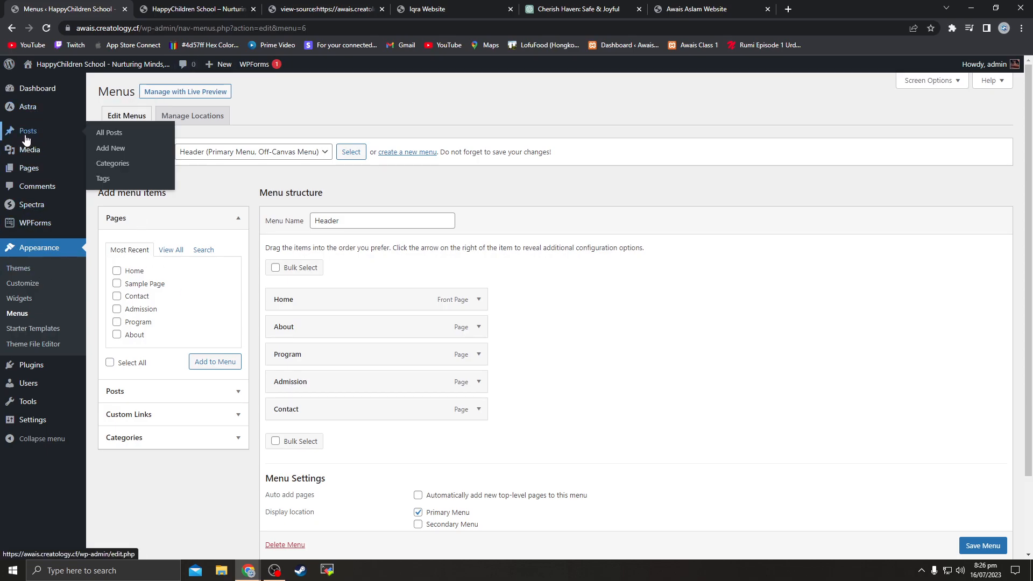
click(105, 170)
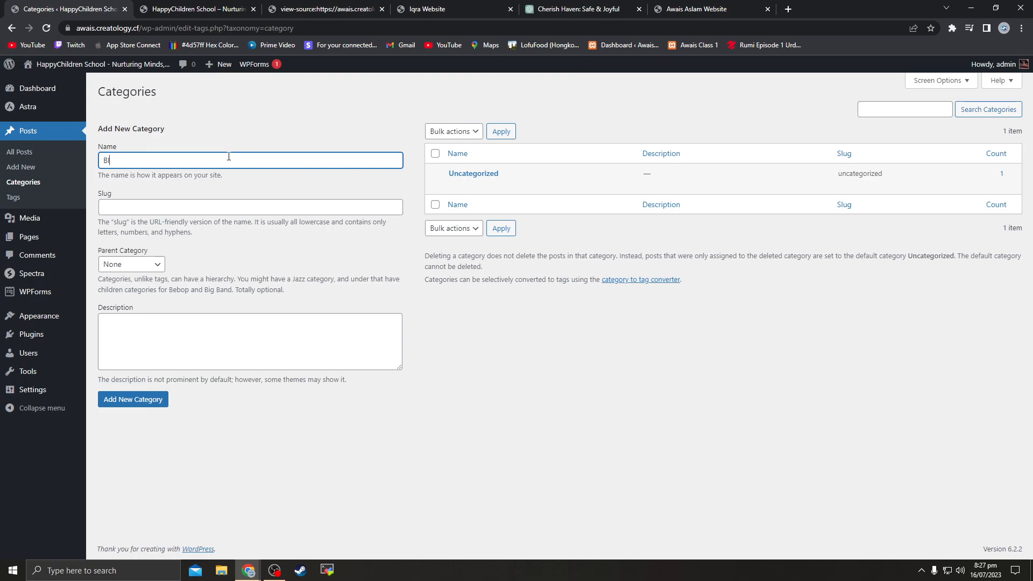
Fill in the new category's Name as Blog and its Slug as blog
click(162, 207)
click(127, 160)
drag(134, 160, 95, 170)
mouse_move(102, 160)
mouse_down()
mouse_move(160, 159)
mouse_move(99, 148)
mouse_move(106, 156)
mouse_up()
click(160, 158)
drag(145, 200, 95, 195)
click(228, 210)
text(blog)
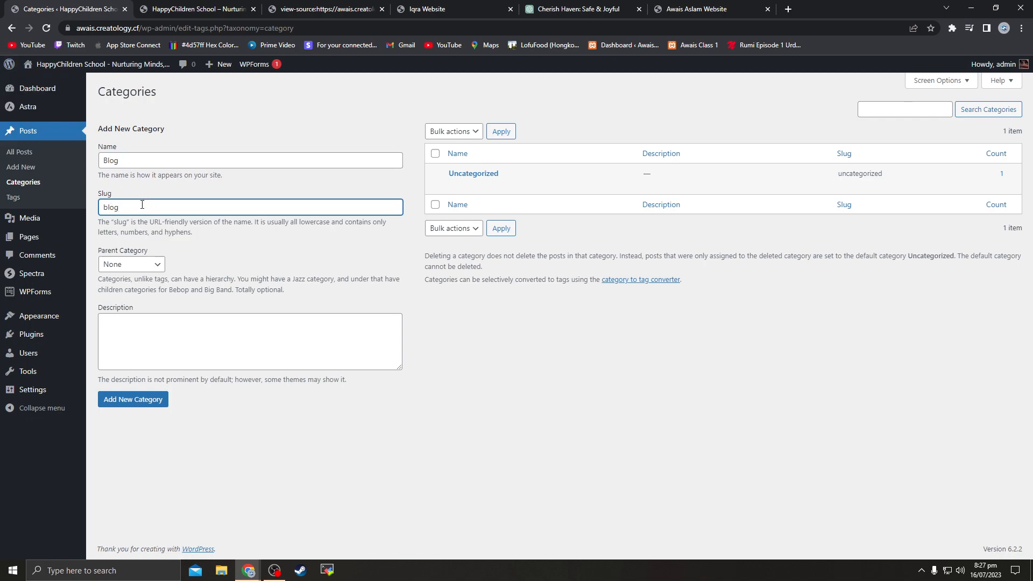
drag(125, 207, 100, 209)
click(731, 8)
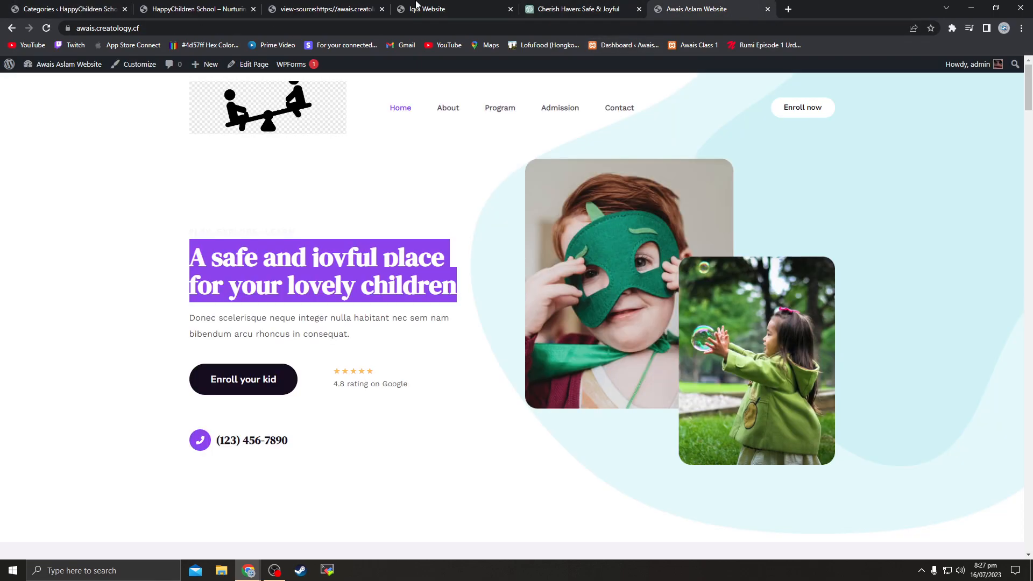
click(92, 30)
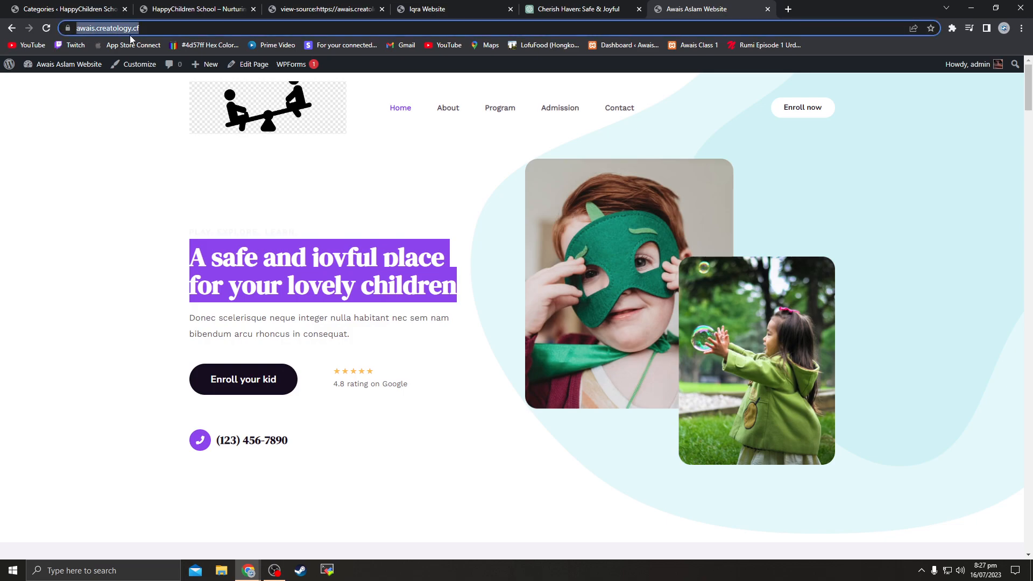
key(Left)
key(BackSpace)
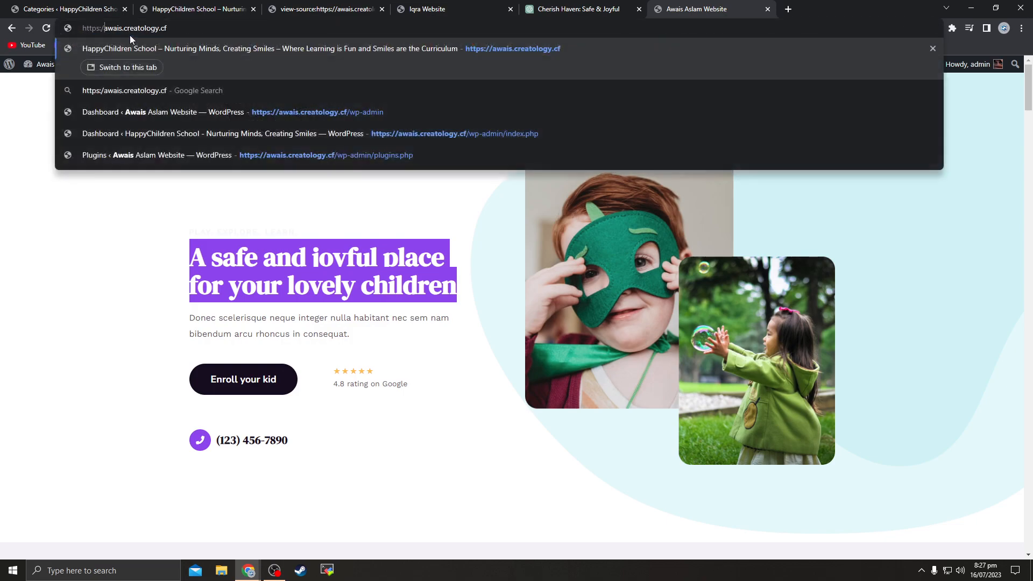
text(/)
key(Delete)
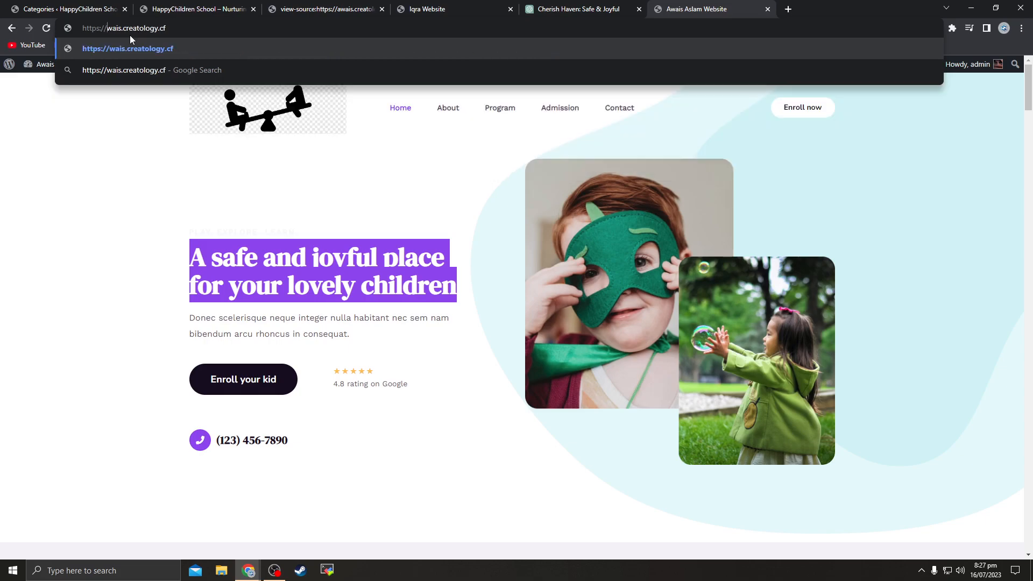
text(A)
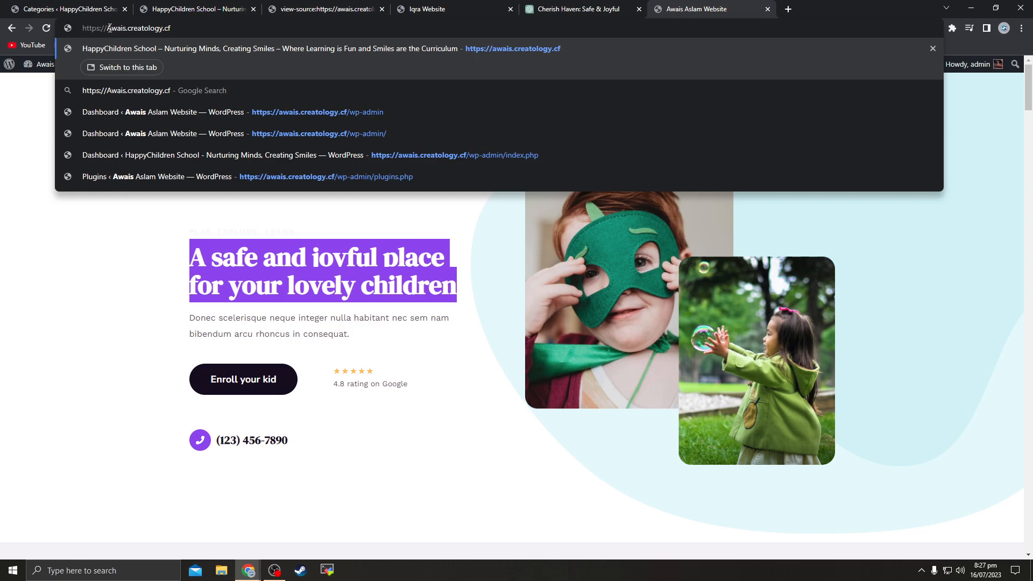
click(564, 11)
click(425, 9)
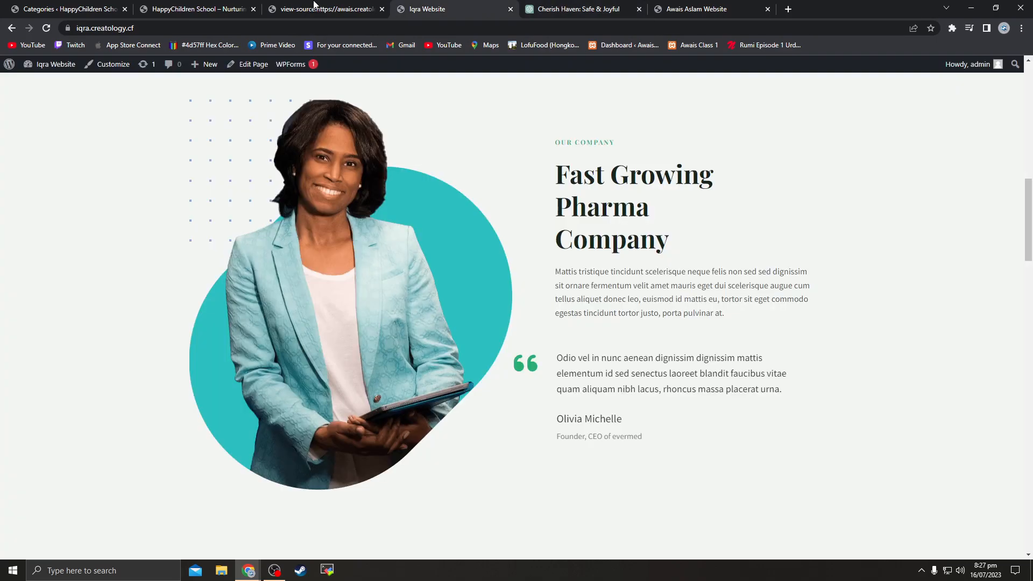
click(344, 4)
click(199, 9)
click(70, 9)
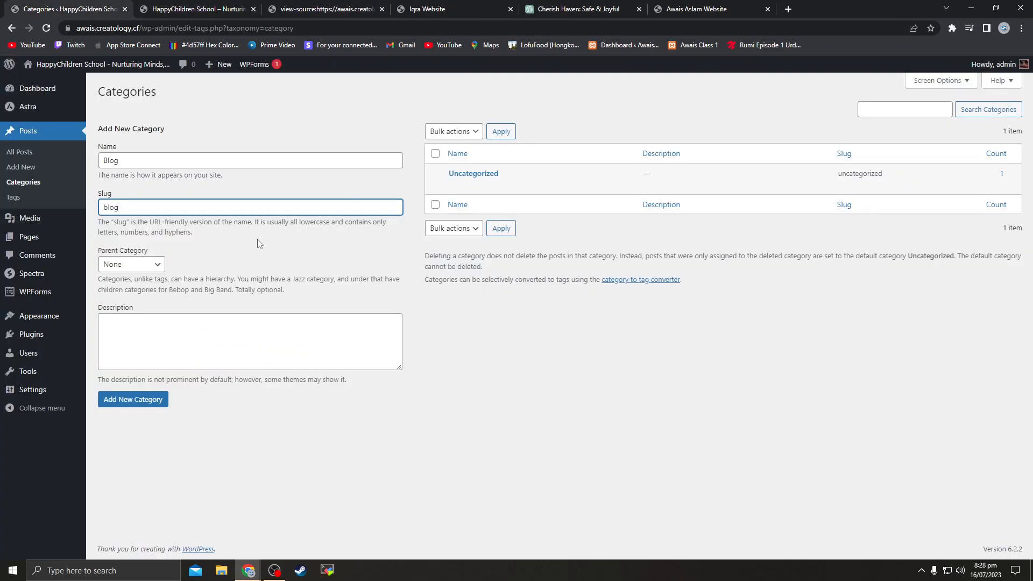
drag(122, 207, 234, 222)
click(132, 209)
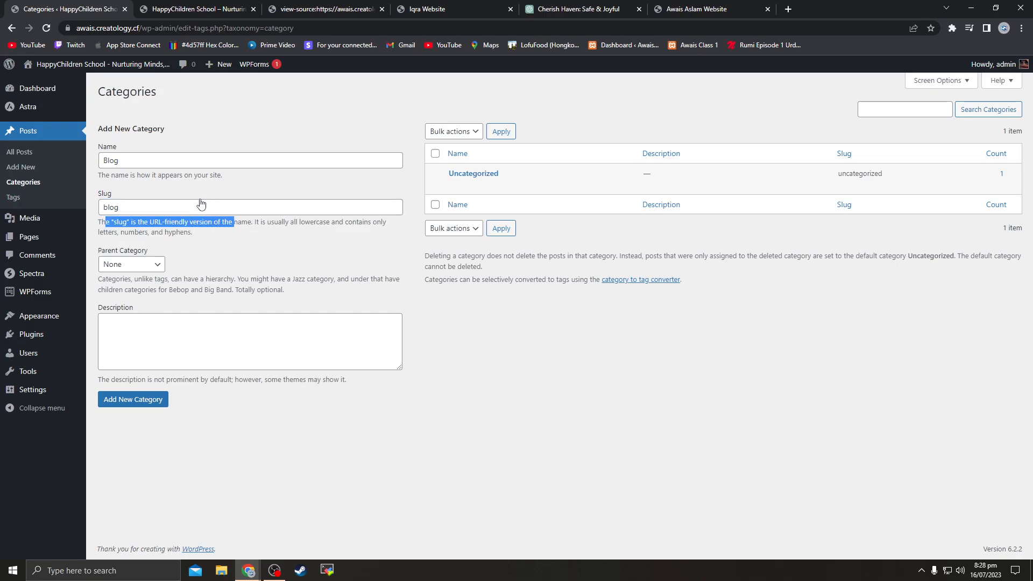
click(149, 161)
click(130, 205)
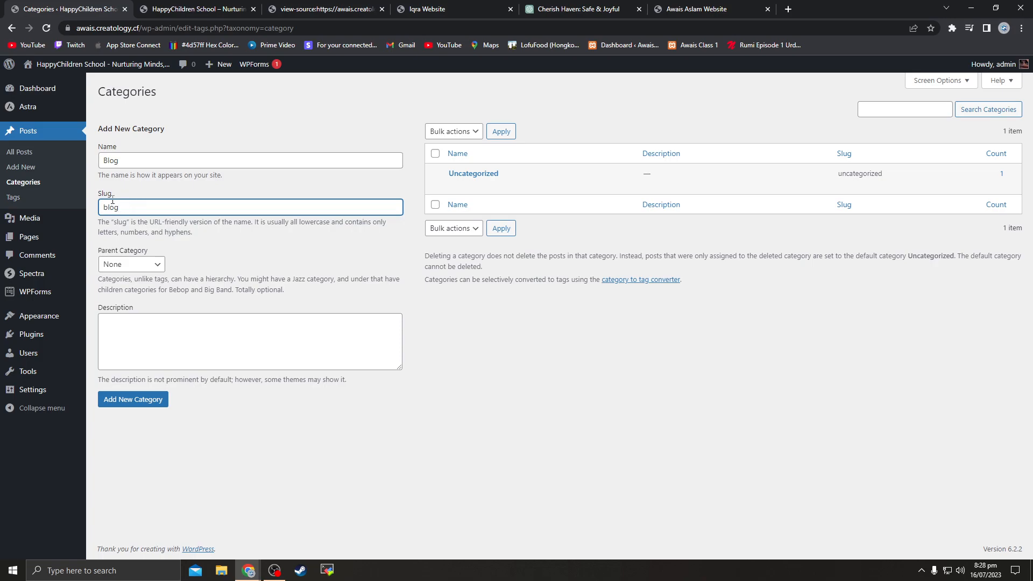
Change the new category's Name to Our Blog and its Slug to our-blog
click(139, 162)
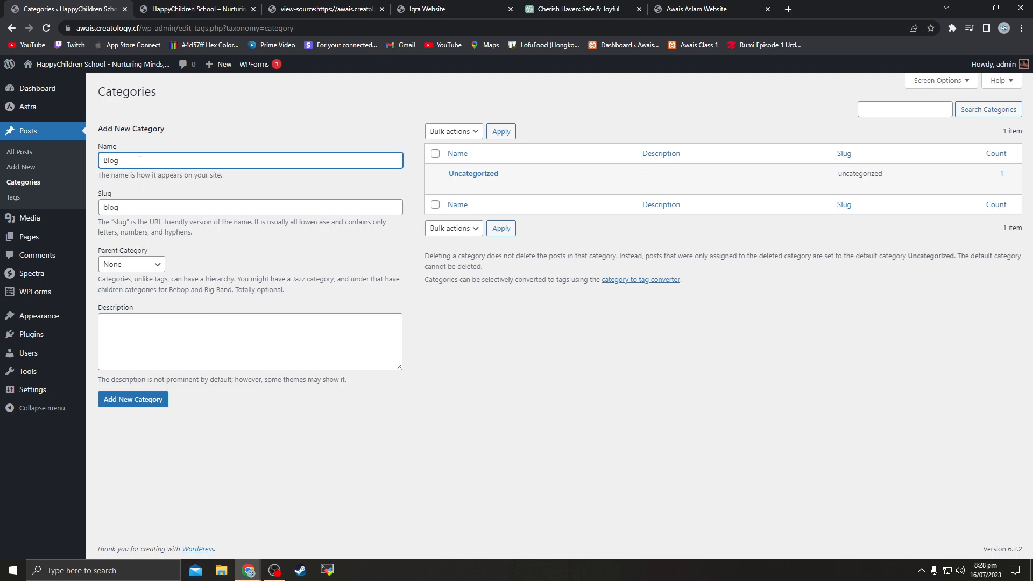
text(Our)
key(Tab)
mouse_move(88, 216)
text(ou)
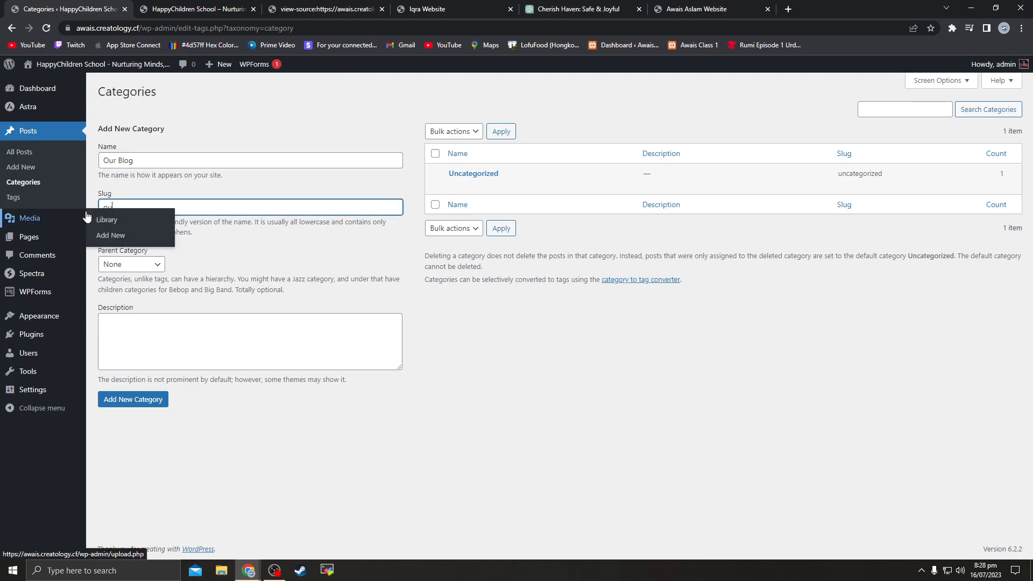
text(r-blog)
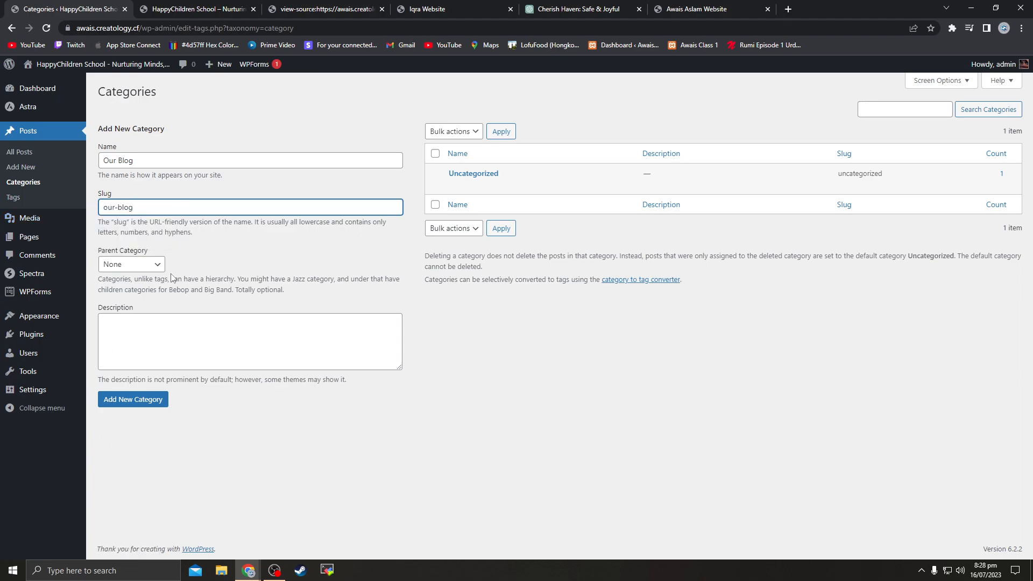
click(117, 161)
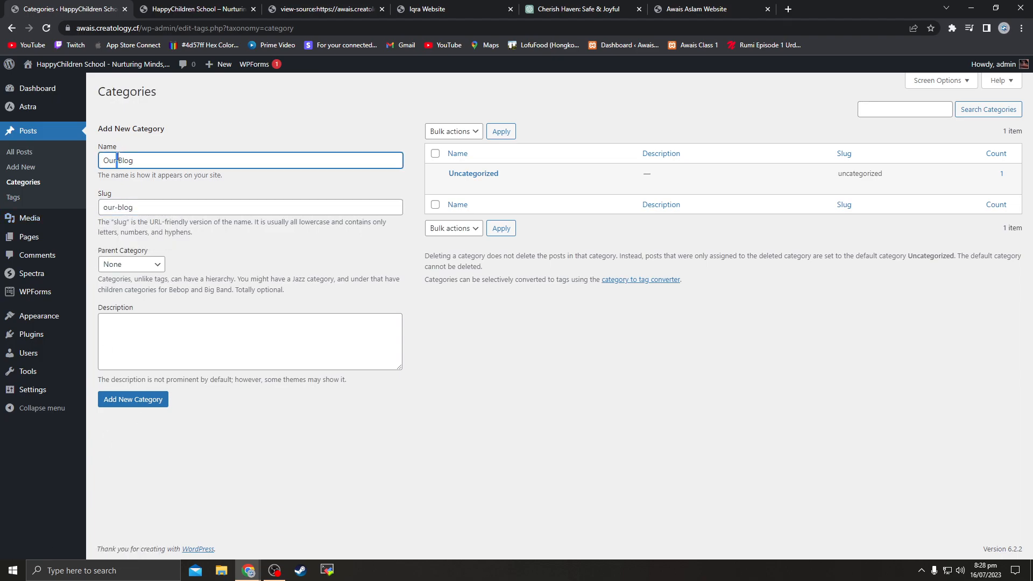
click(118, 209)
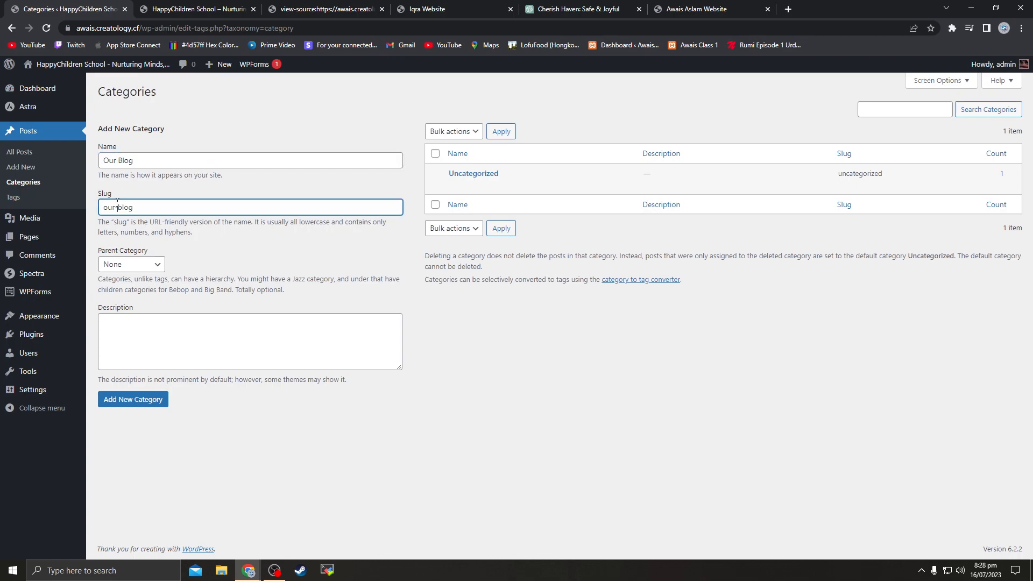
key(BackSpace)
text(-)
double_click(149, 160)
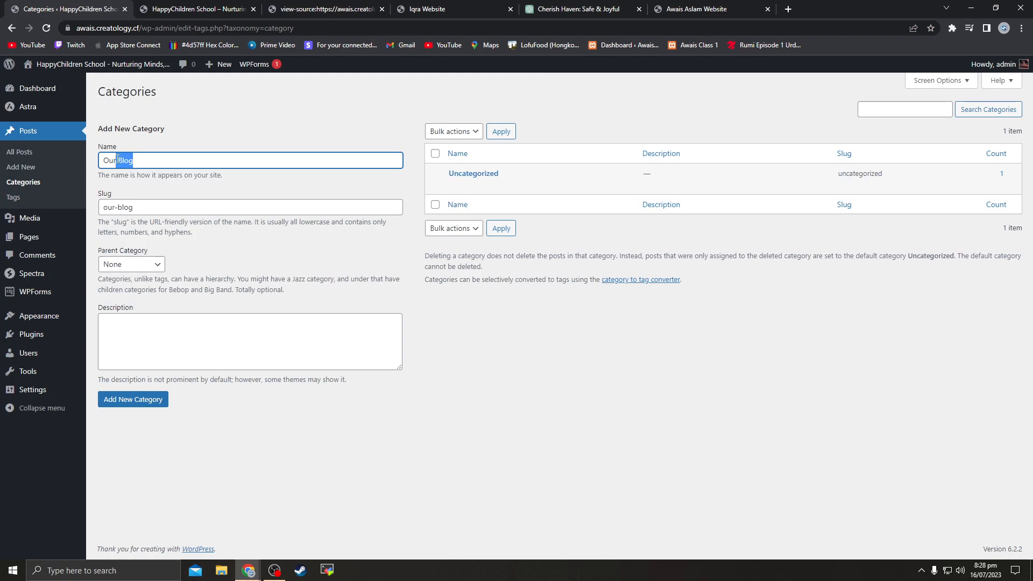
Review the Parent Category choices for the new category and keep None
click(141, 264)
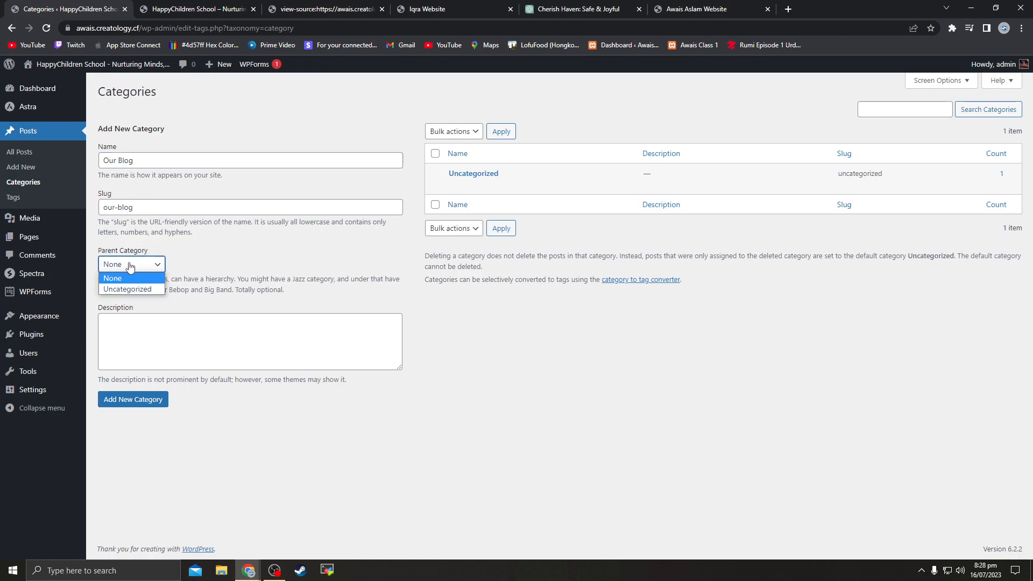
click(154, 262)
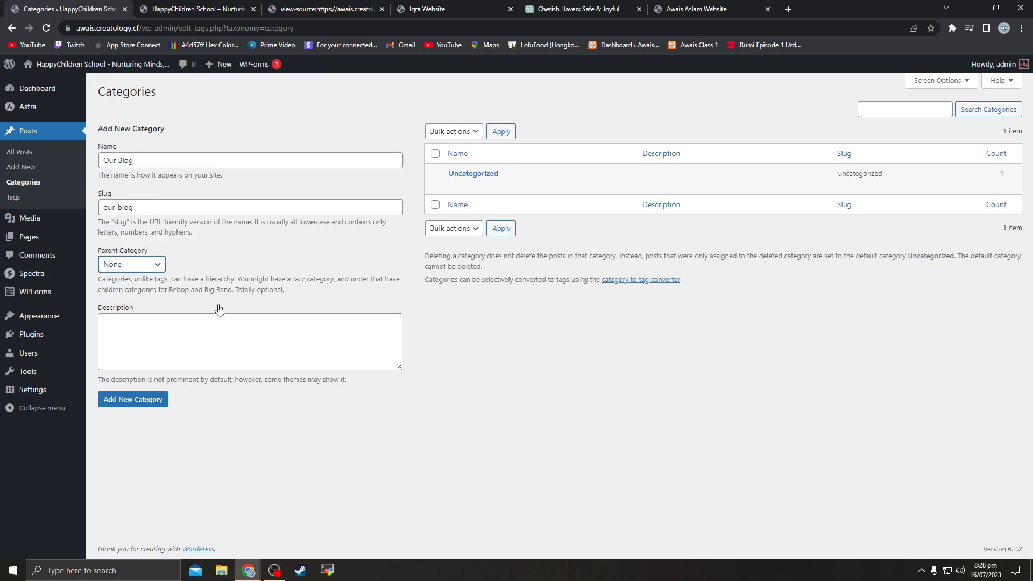
click(177, 363)
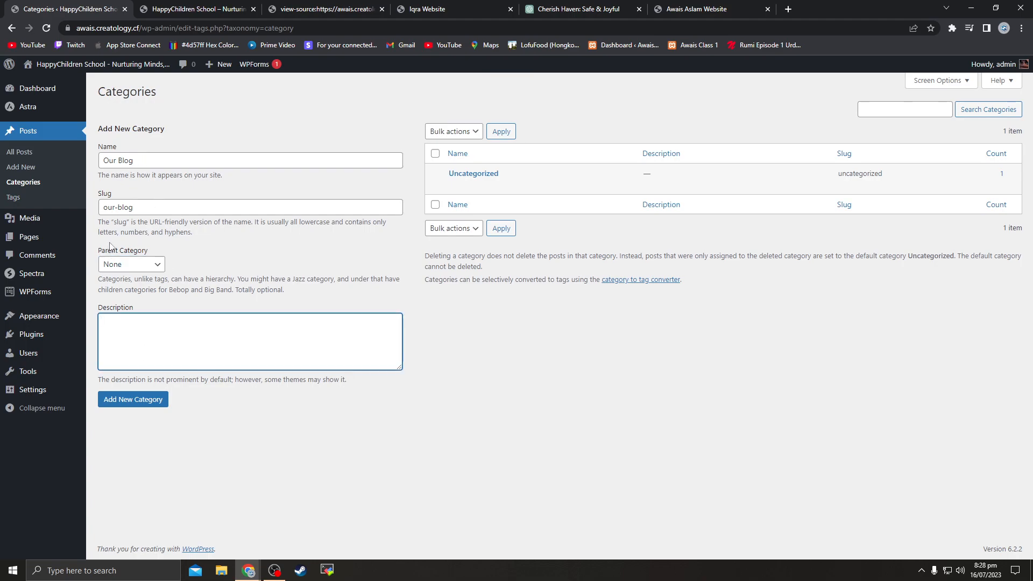
Copy the category name Our Blog and start a ChatGPT message with "write me a"
drag(136, 161, 105, 167)
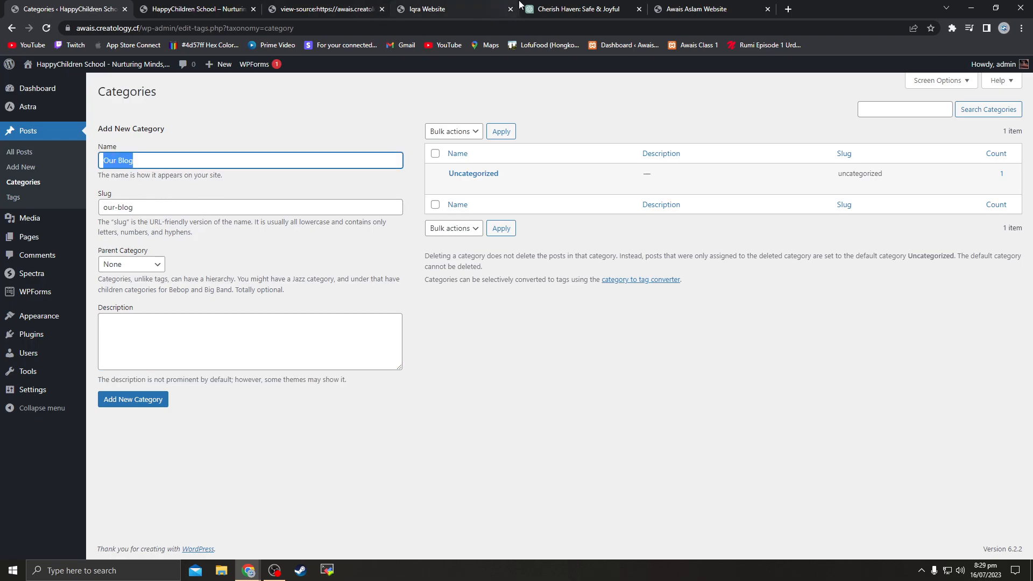
click(576, 9)
click(447, 518)
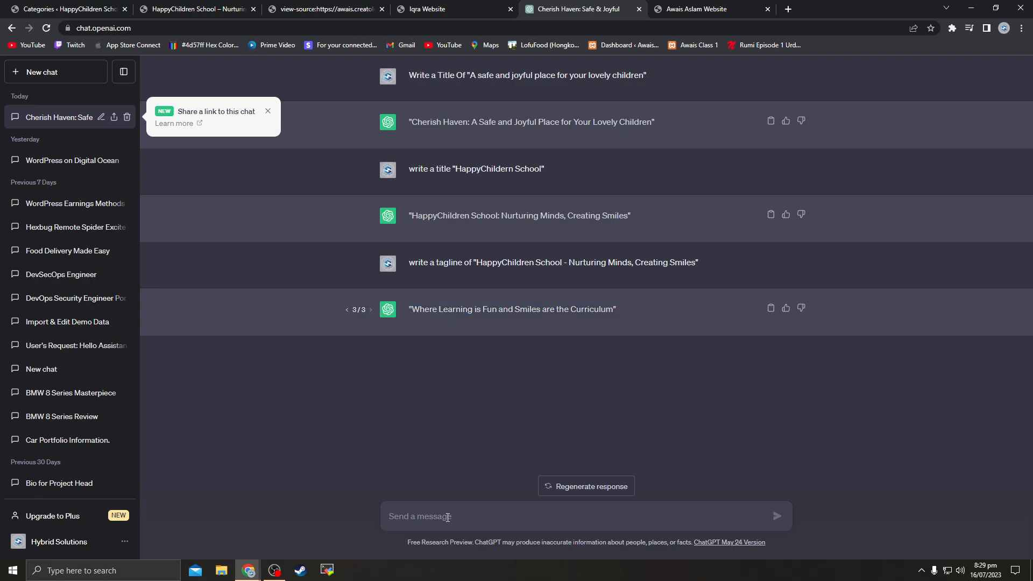
text(write me a)
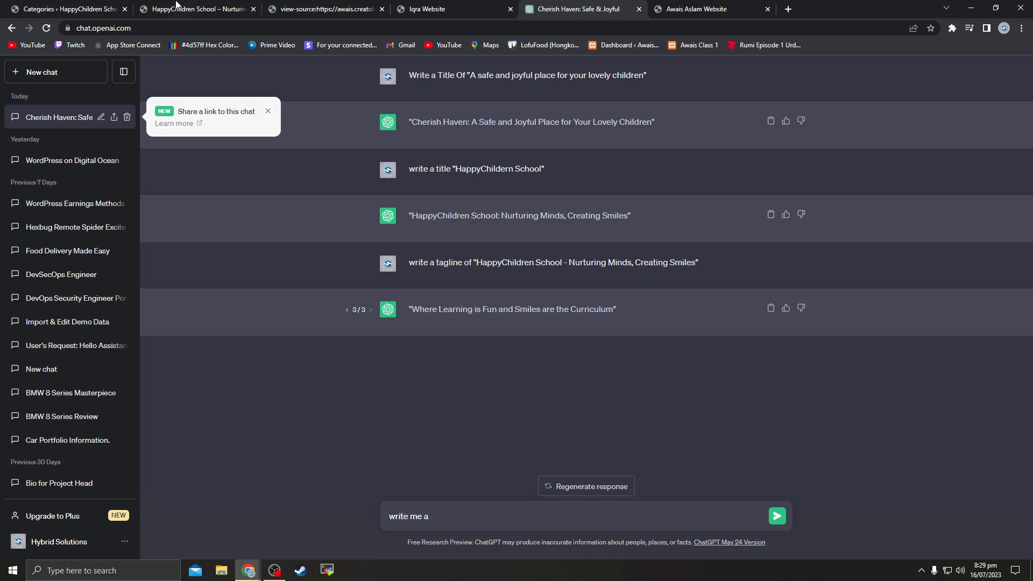
Check the Categories page's title and Description field wording, and return to the ChatGPT conversation
click(110, 8)
drag(163, 95, 98, 92)
drag(141, 308, 98, 308)
click(681, 9)
click(455, 6)
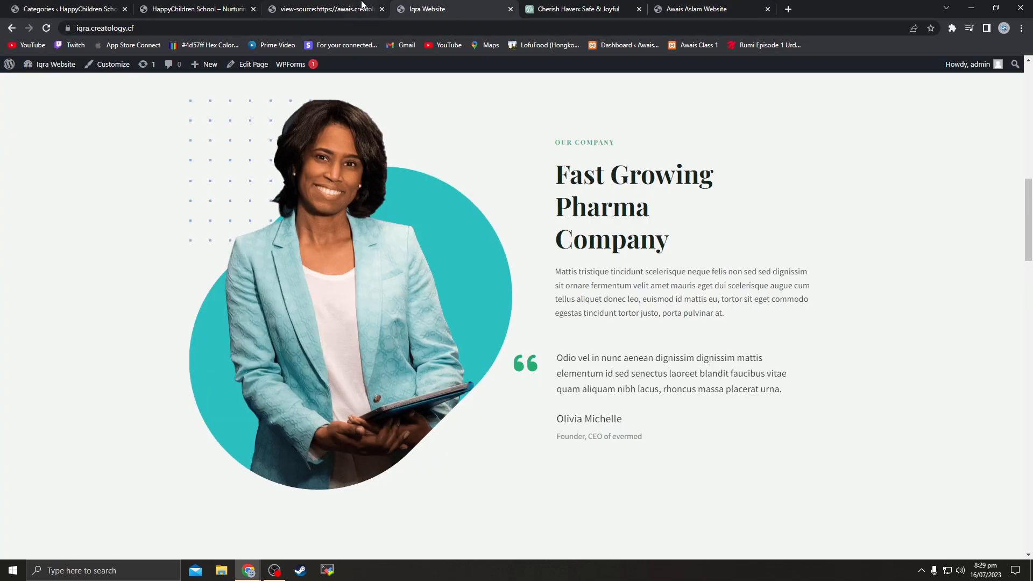
click(586, 8)
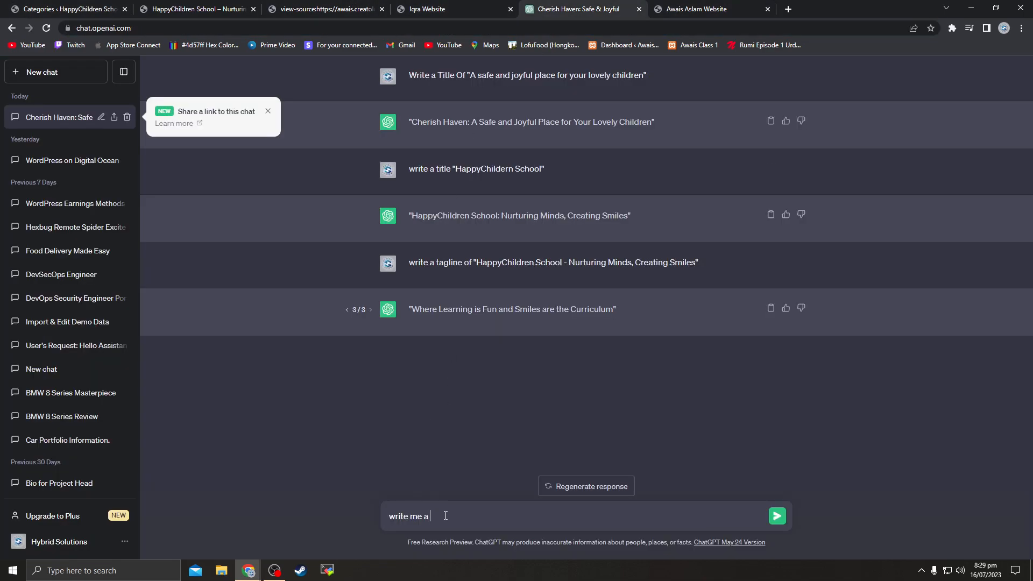
Complete the ChatGPT prompt to request a category description of "Our Blog" and send it
text(category)
text( description )
text(of "")
text(Our Blog)
key(Return)
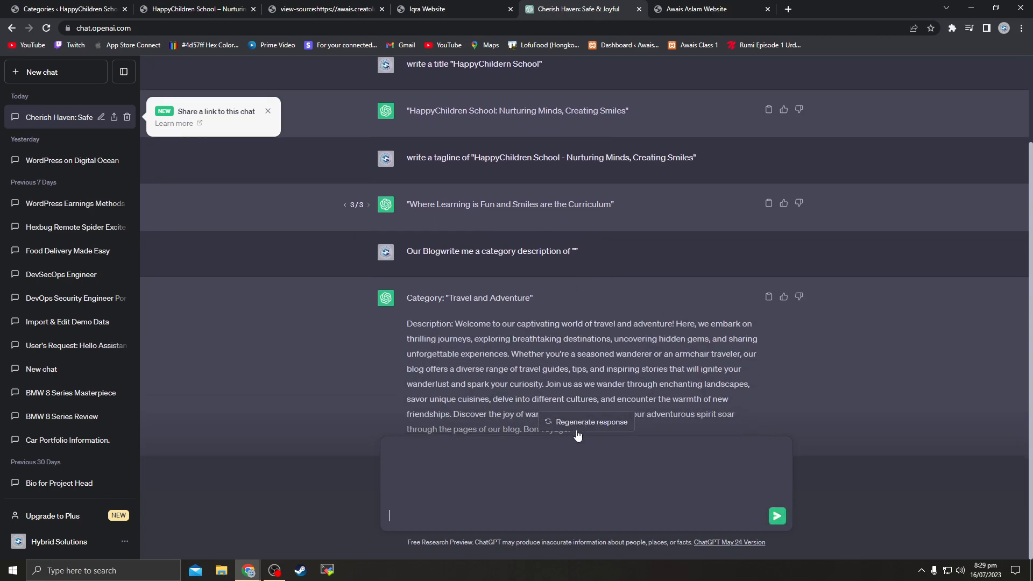
Reuse the sent prompt, correct it to read write me a category description of "Our Blog", and send it again
click(467, 478)
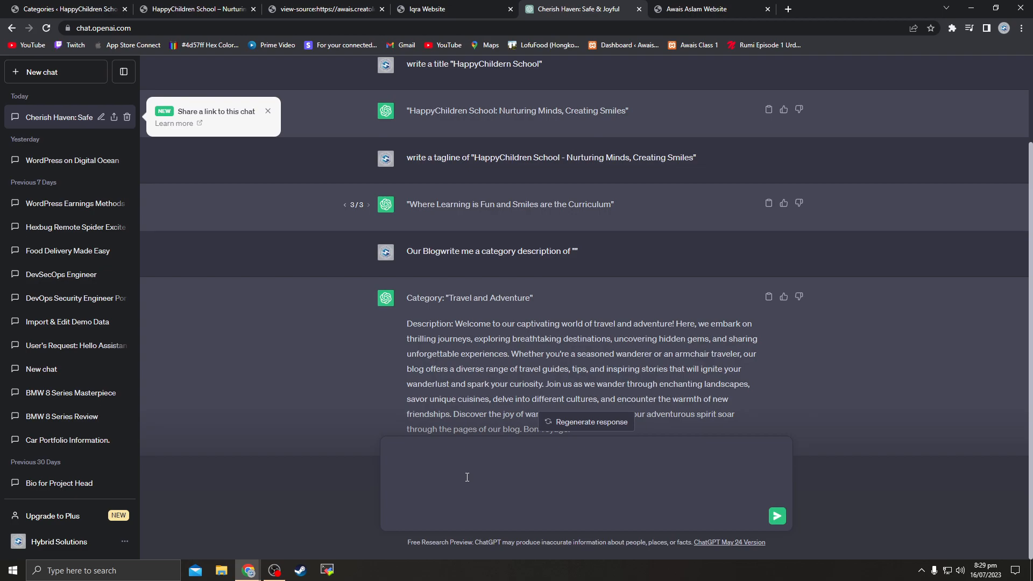
drag(590, 249, 390, 270)
drag(594, 254, 447, 260)
key(ctrl+c)
click(518, 485)
key(ctrl+v)
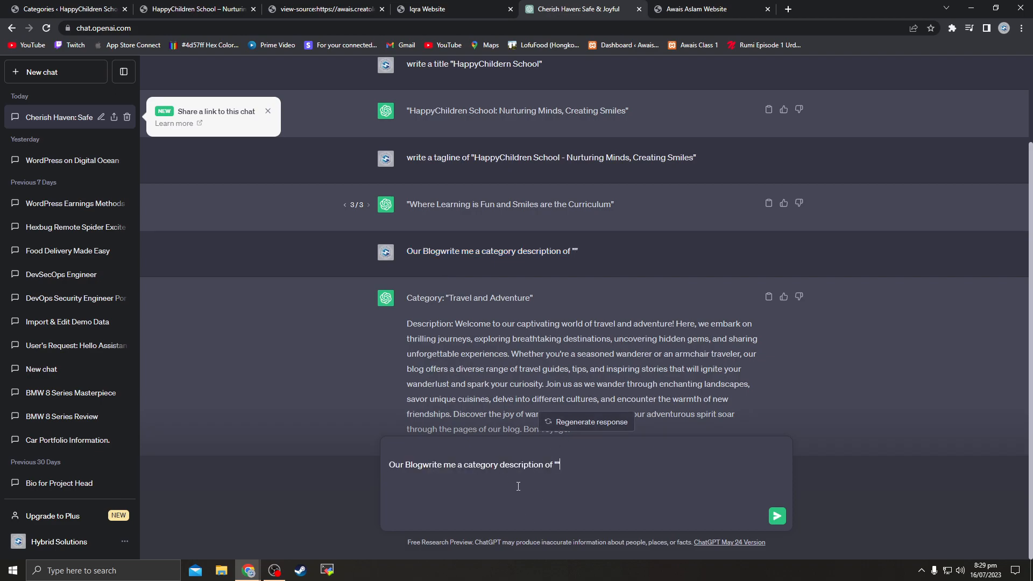
drag(424, 467, 395, 466)
key(BackSpace)
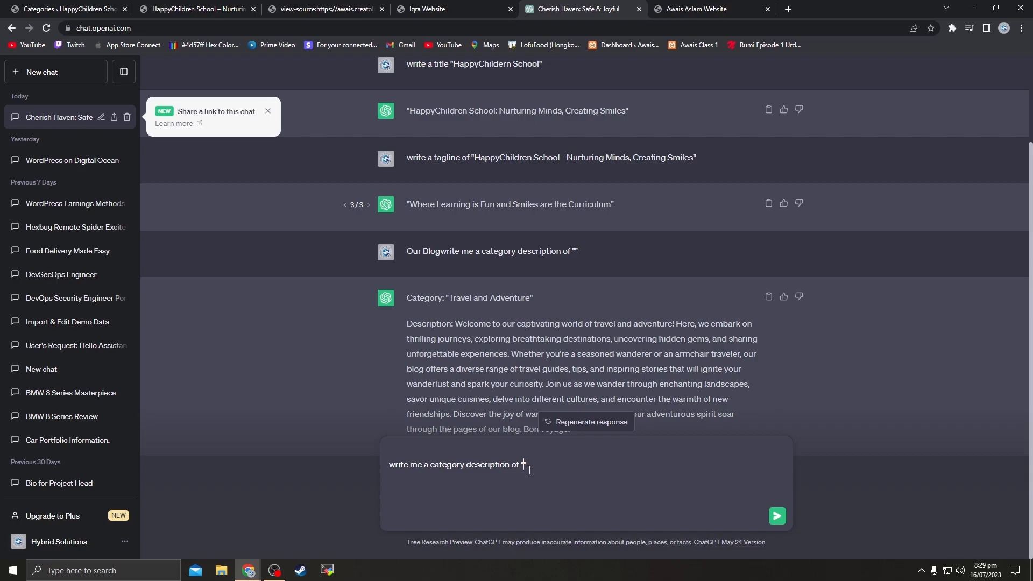
key(ctrl+v)
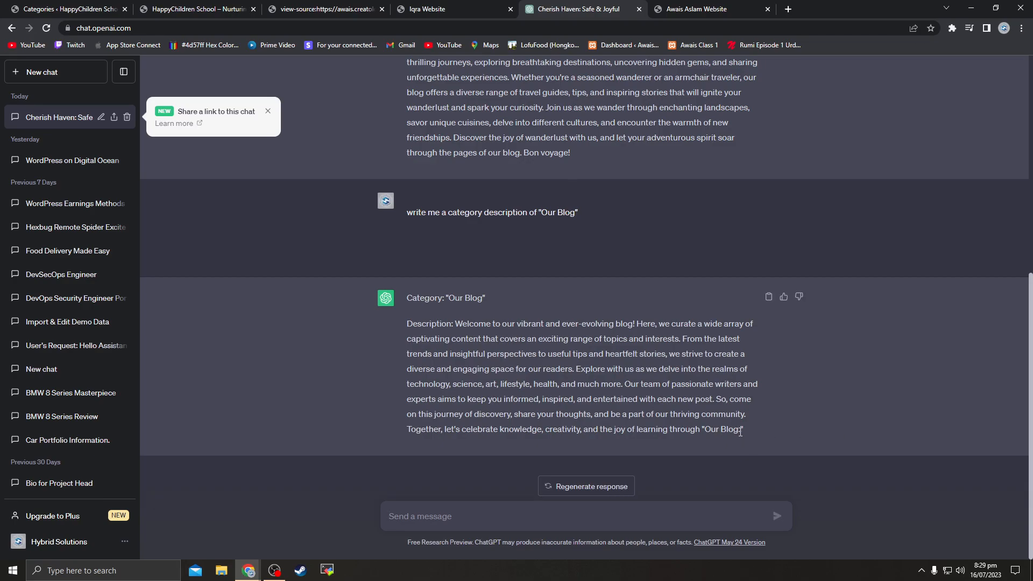
Copy the whole generated "Our Blog" description paragraph from ChatGPT's reply, including its "Description:" label
drag(742, 431, 462, 340)
click(594, 446)
drag(748, 430, 405, 330)
click(726, 435)
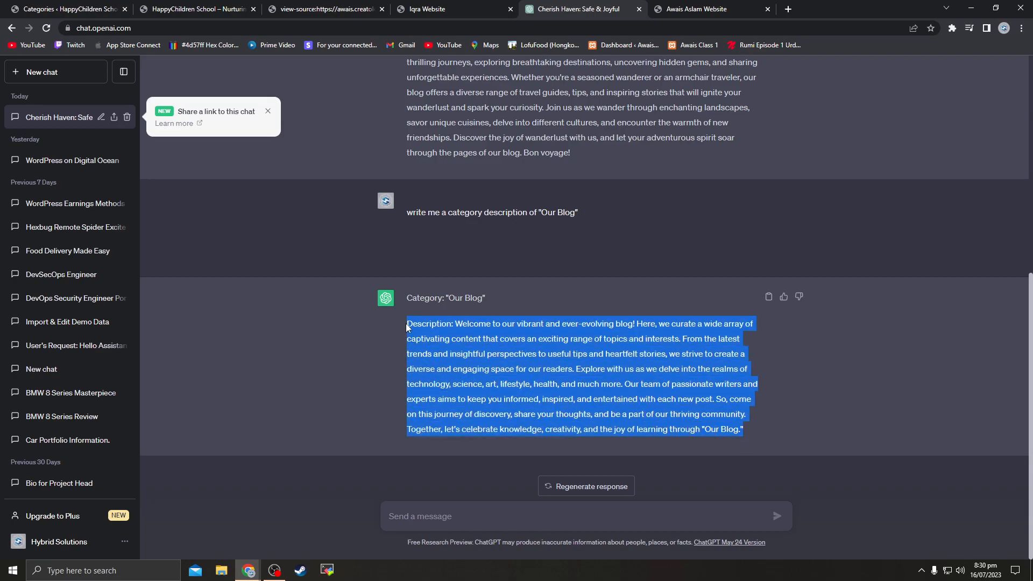
right_click(455, 342)
click(485, 350)
Paste the generated text as the Our Blog category's Description in WordPress and add the category
click(78, 5)
click(150, 338)
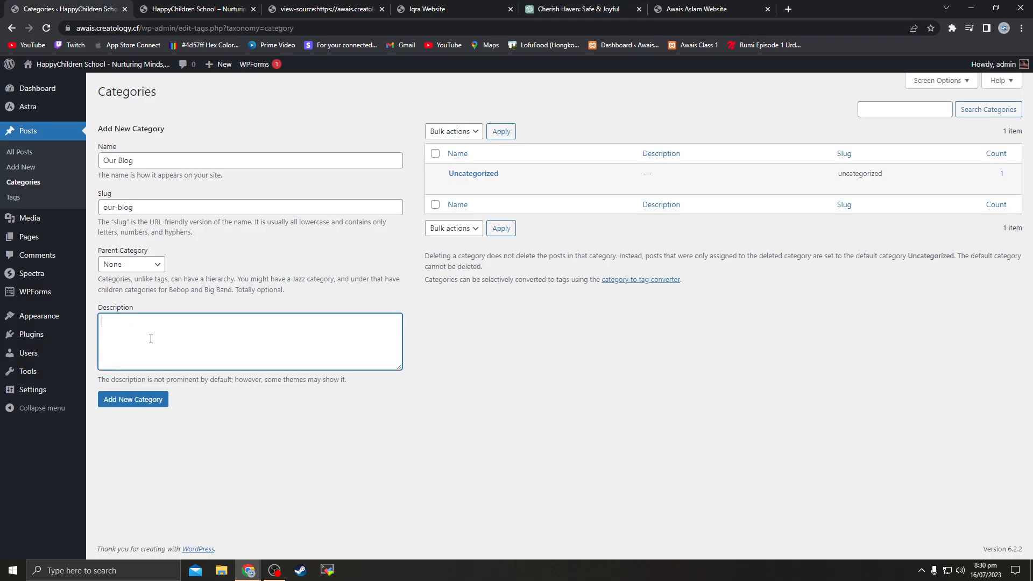
key(ctrl+v)
scroll(309, 358, up, 5)
scroll(309, 358, down, 5)
click(150, 400)
mouse_move(486, 214)
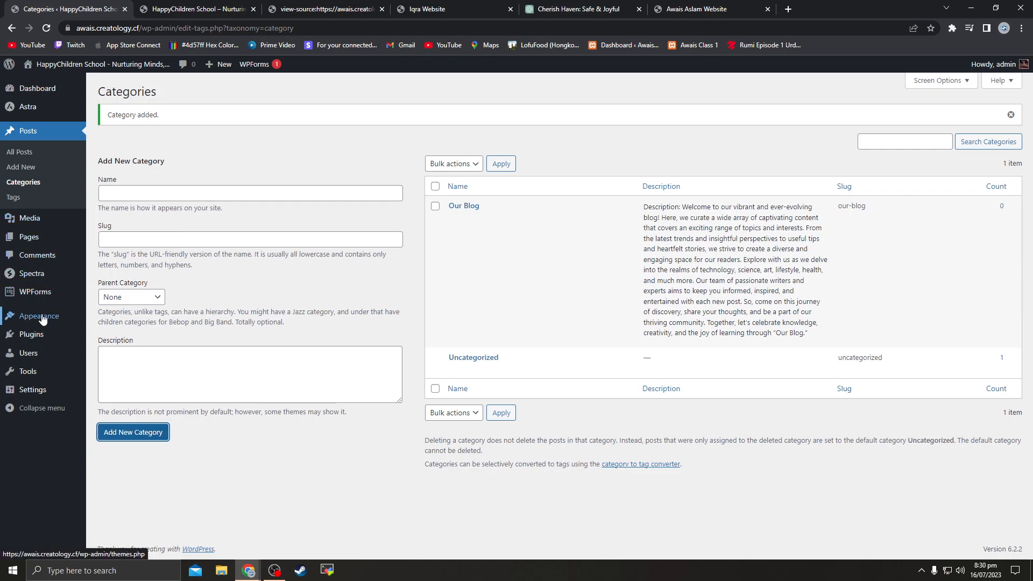
Add the Our Blog category to the Header menu as its last item, after Contact, and save the menu
mouse_move(53, 319)
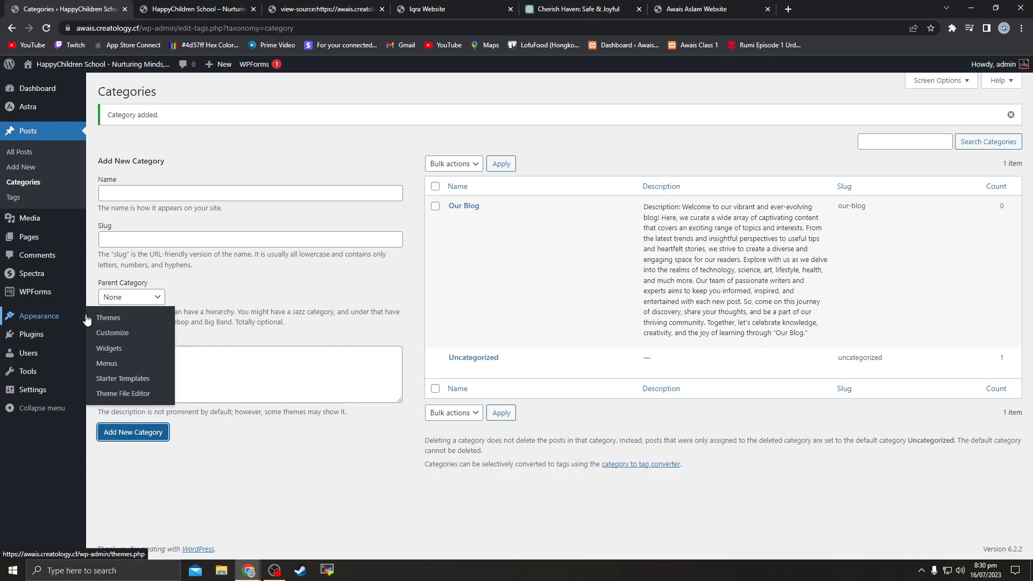
click(107, 368)
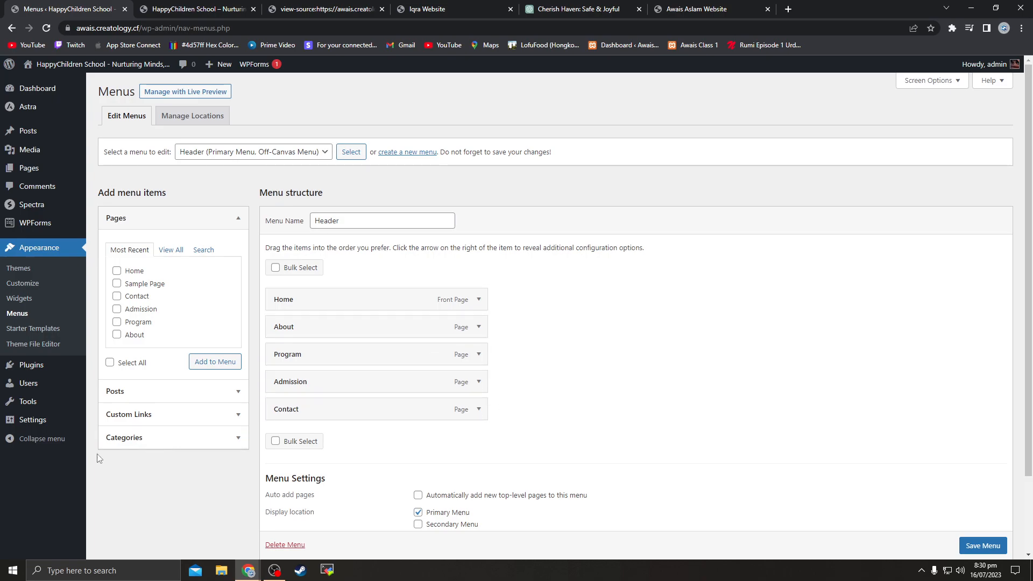
click(143, 441)
click(166, 320)
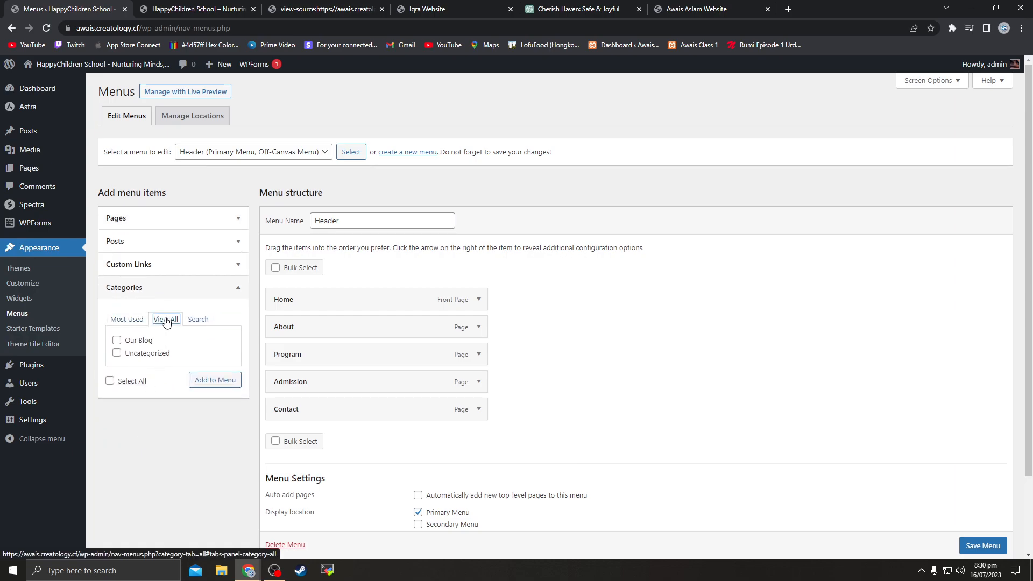
click(118, 341)
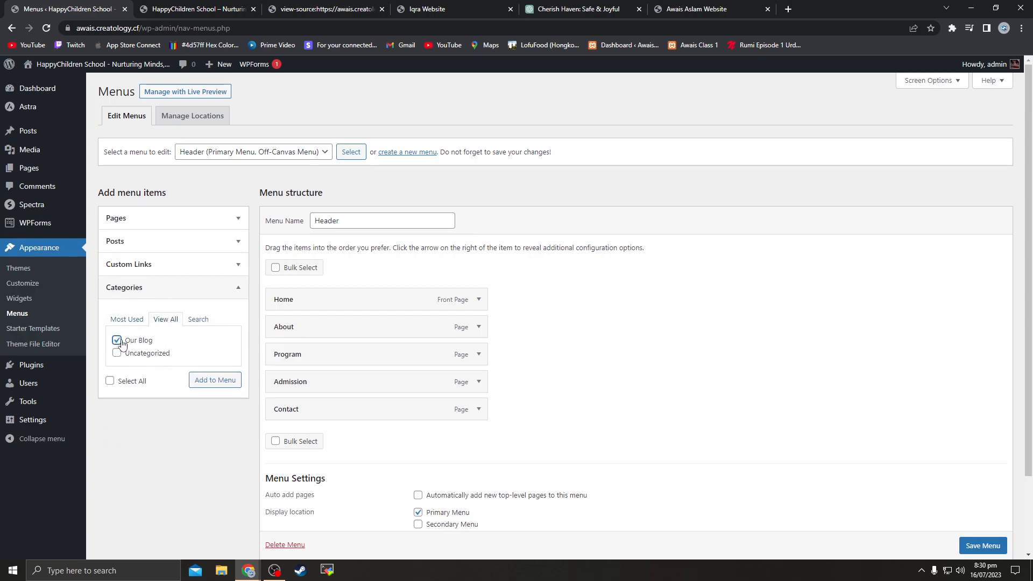
click(204, 380)
drag(302, 438, 330, 436)
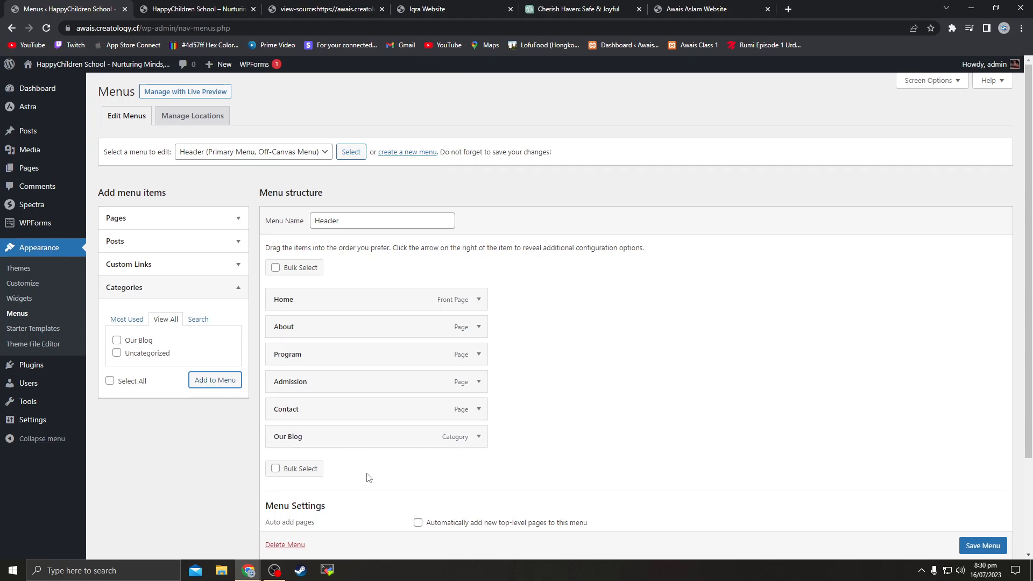
scroll(790, 422, down, 3)
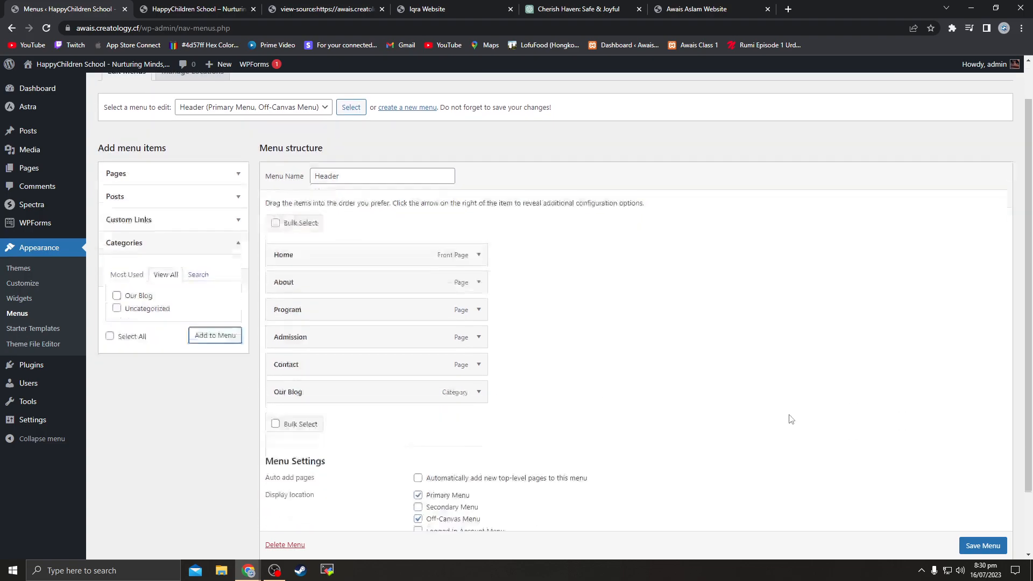
click(978, 503)
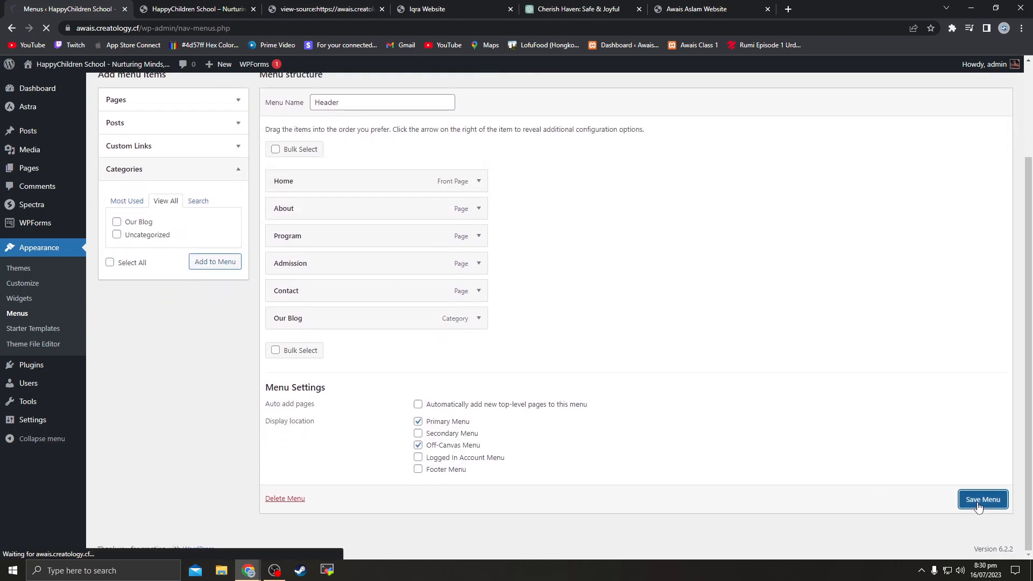
Reload the live site's home page and open Our Blog from its header navigation
click(199, 9)
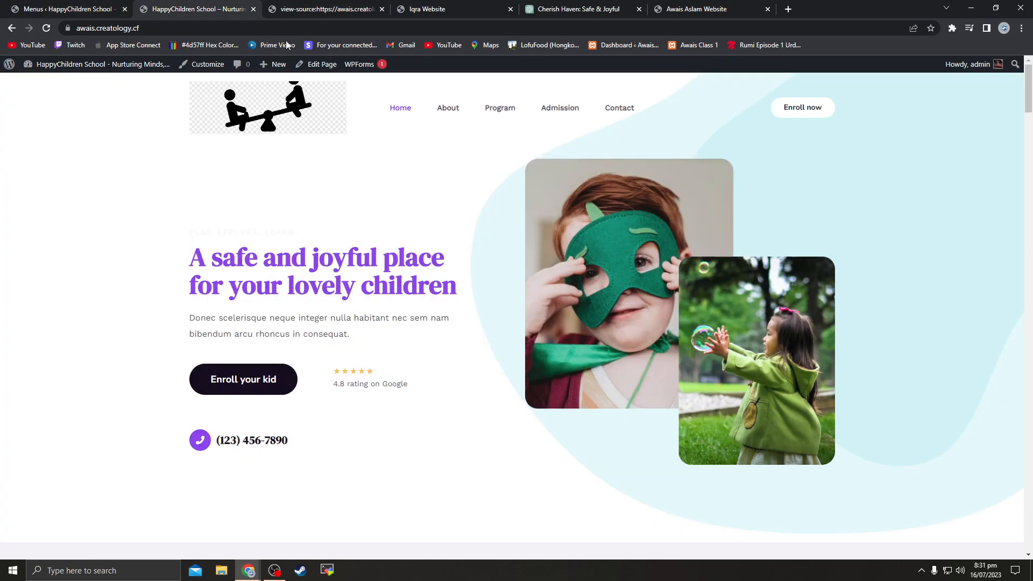
click(46, 28)
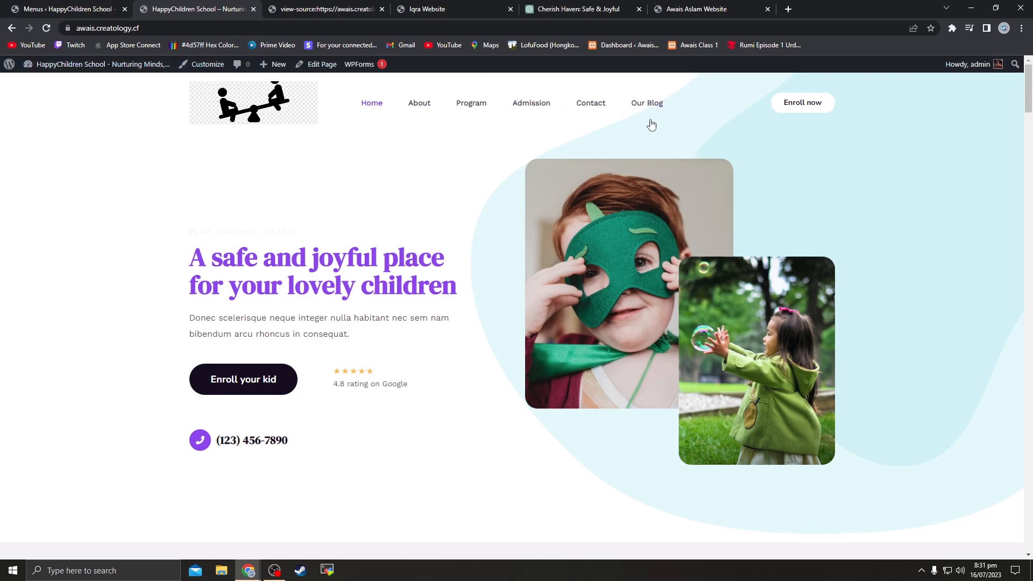
click(652, 104)
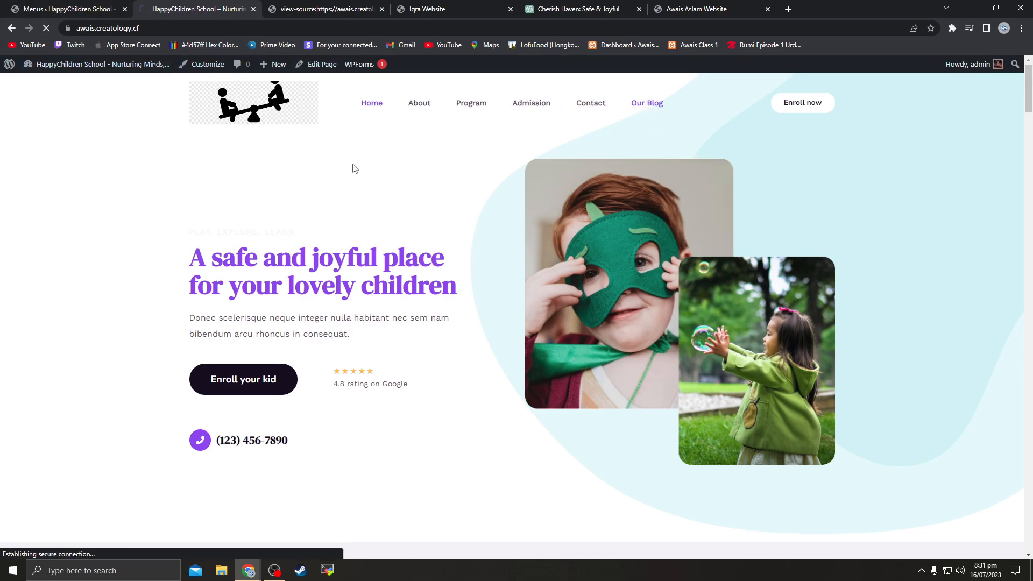
Examine the live Our Blog category page, including its description, post area and sidebar widgets
scroll(394, 228, down, 8)
scroll(305, 249, up, 8)
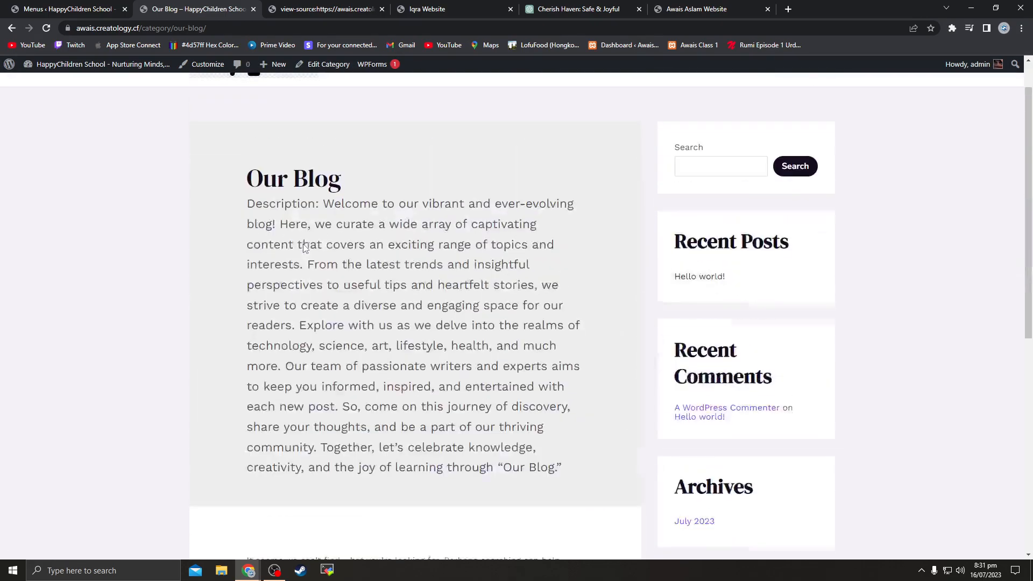
drag(251, 249, 599, 522)
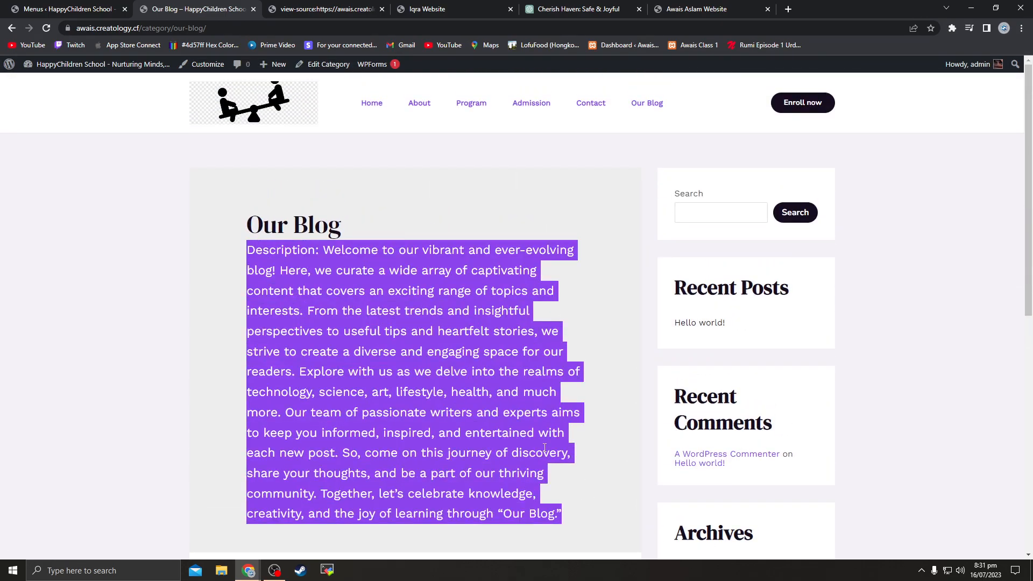
scroll(517, 431, down, 8)
click(315, 211)
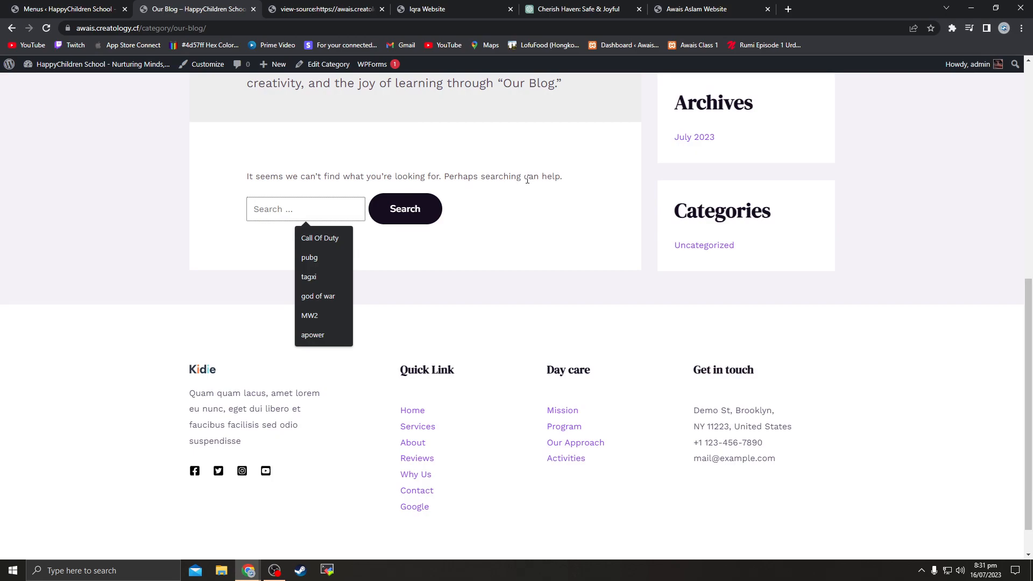
drag(527, 180, 562, 177)
click(249, 177)
scroll(515, 245, up, 4)
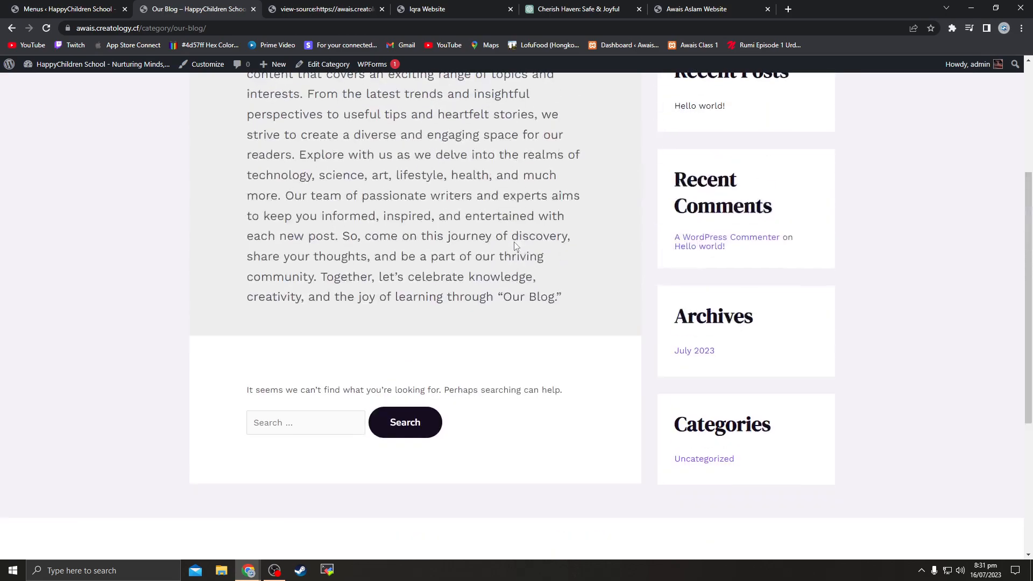
scroll(515, 245, up, 4)
scroll(602, 240, down, 1)
scroll(380, 108, up, 1)
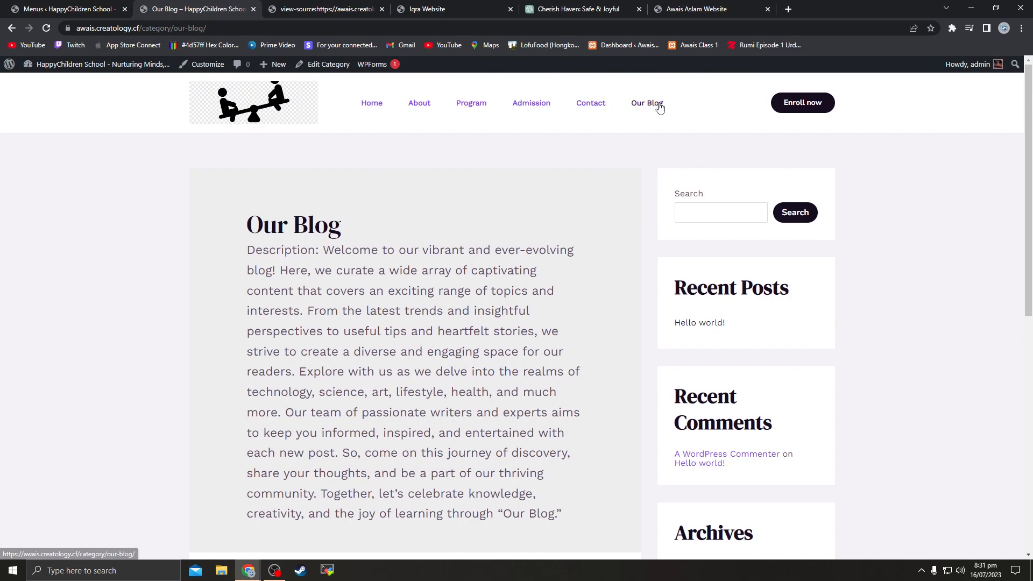
scroll(667, 123, down, 1)
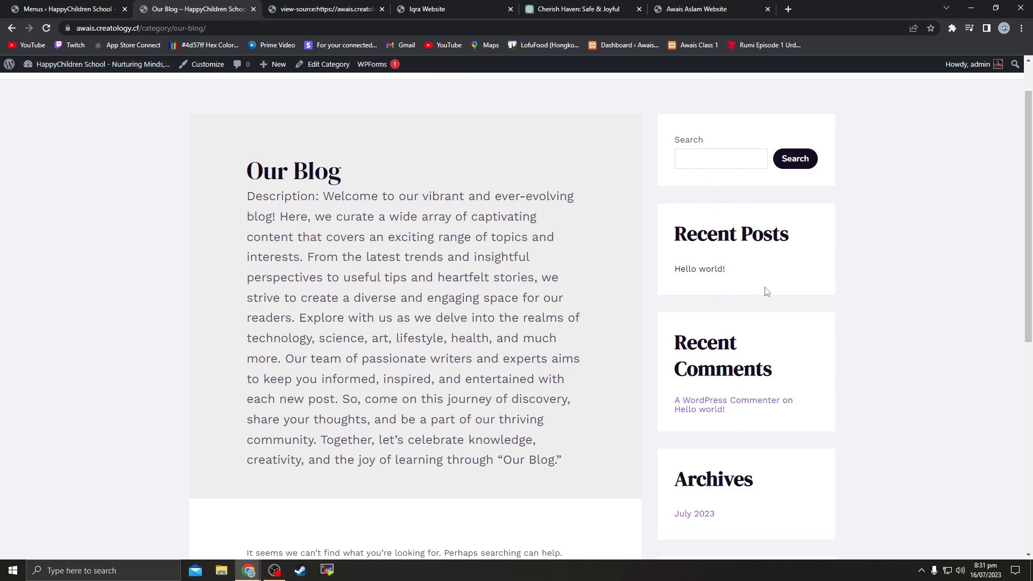
drag(667, 139, 717, 140)
drag(107, 237, 127, 503)
click(113, 175)
scroll(347, 271, down, 6)
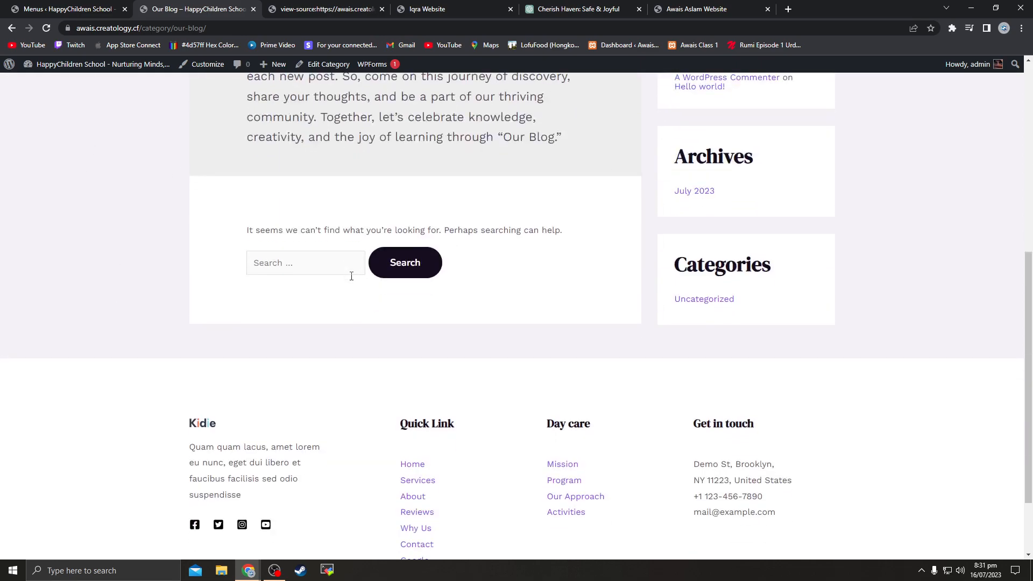
scroll(351, 279, up, 7)
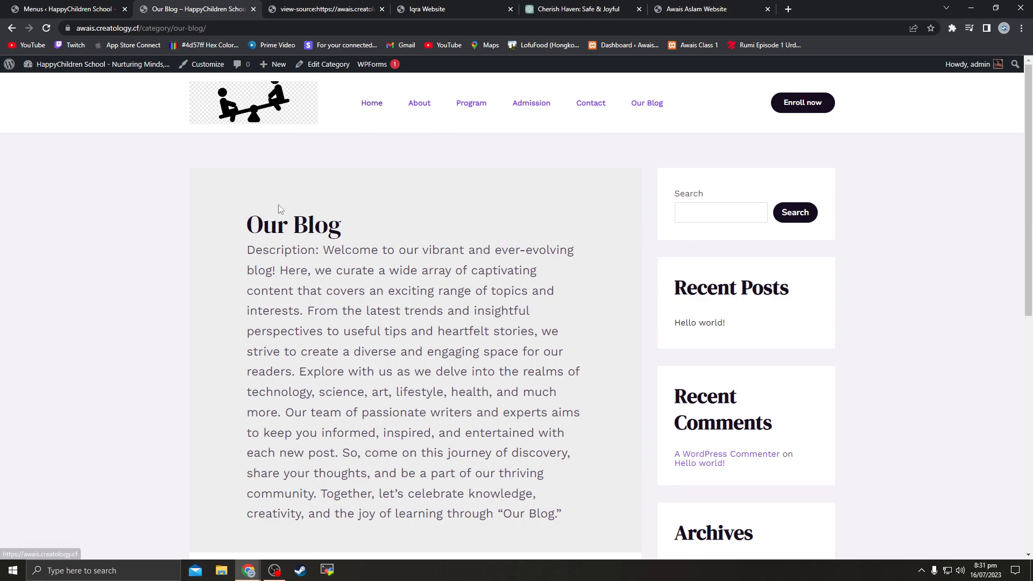
Open the list of all posts in the WordPress admin and check the Hello world! post's category
click(60, 9)
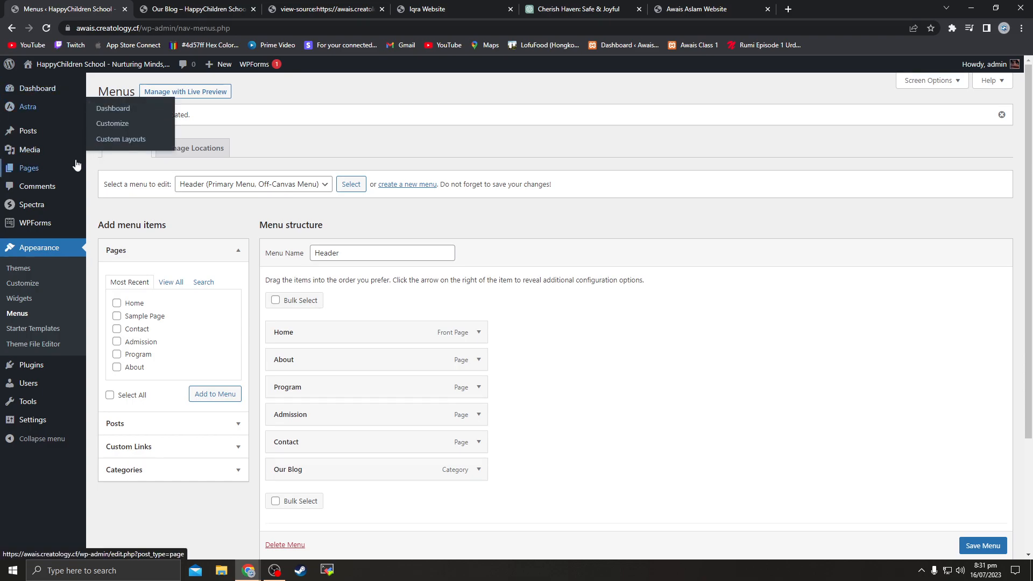
mouse_move(39, 137)
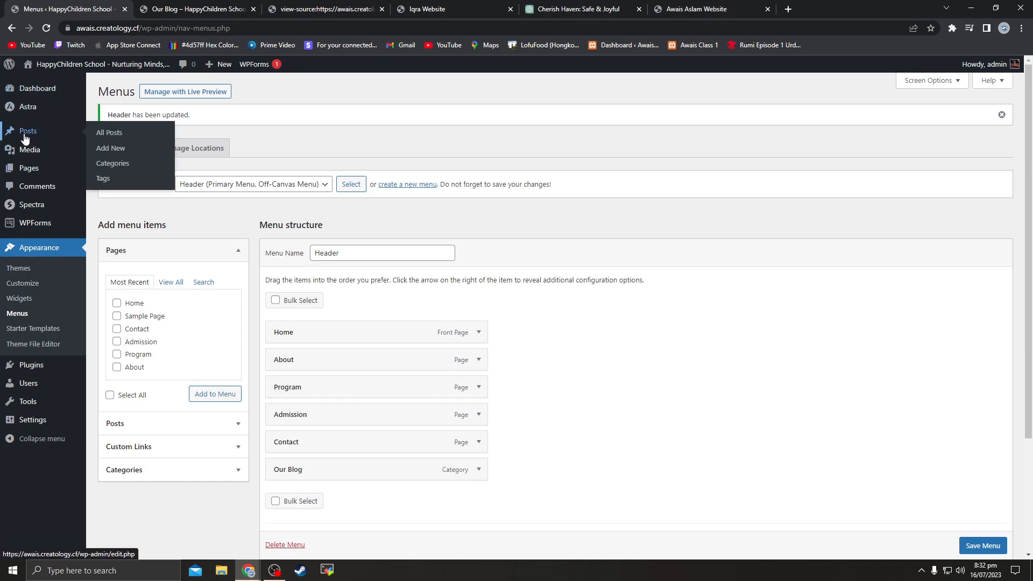
click(111, 139)
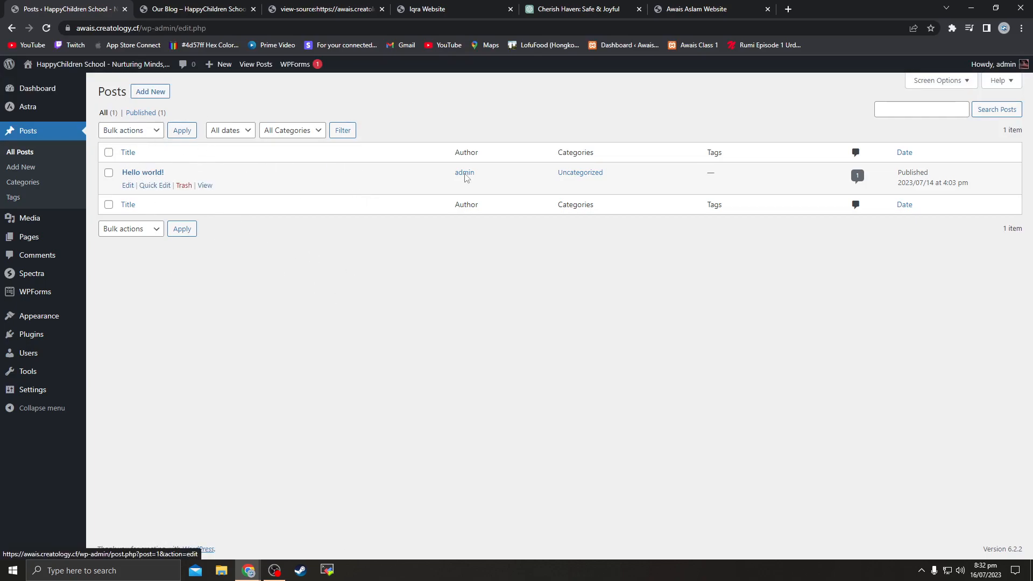
drag(577, 151, 614, 176)
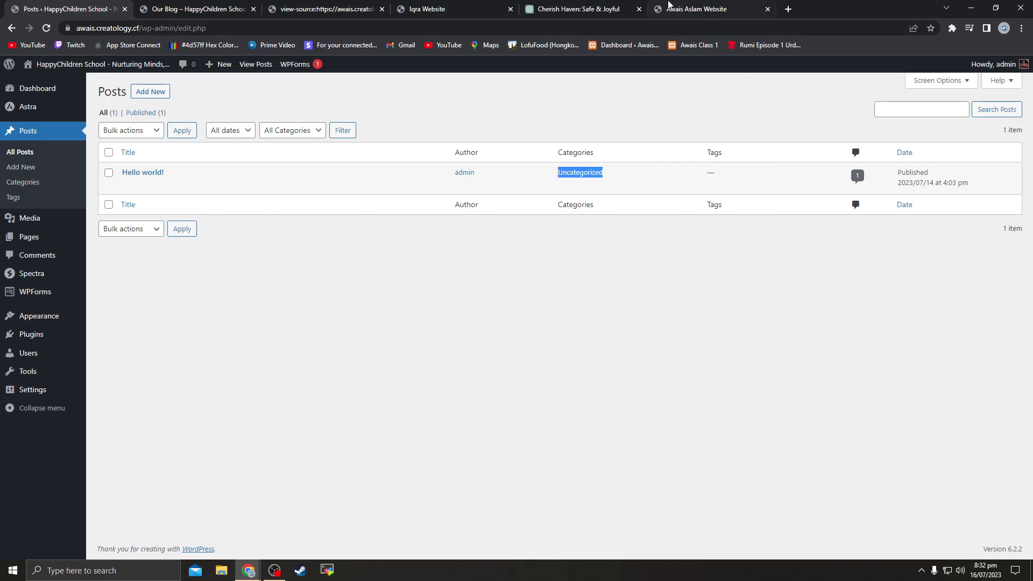
Close the page-source tab and return to the WordPress posts list
click(356, 7)
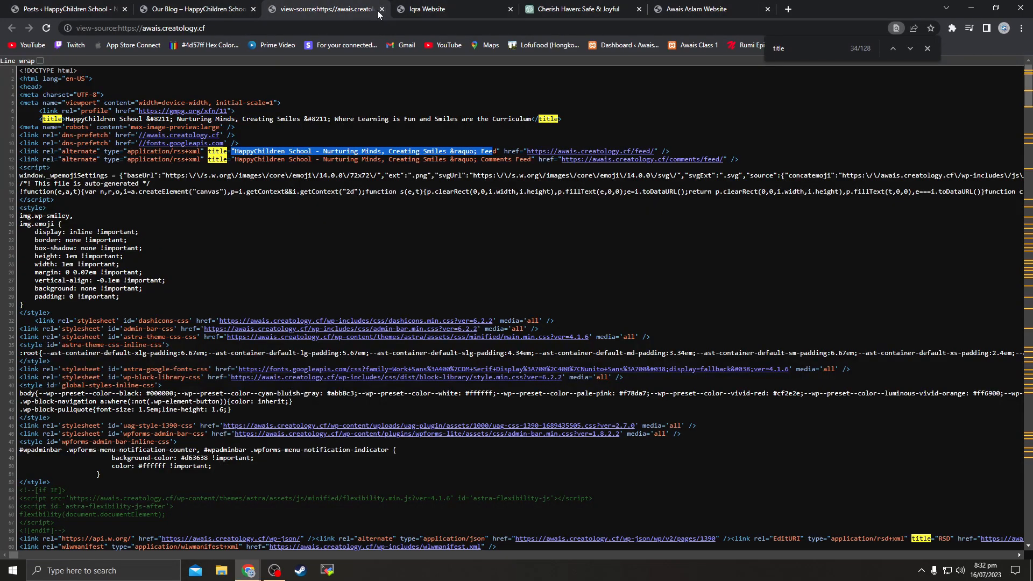
click(382, 9)
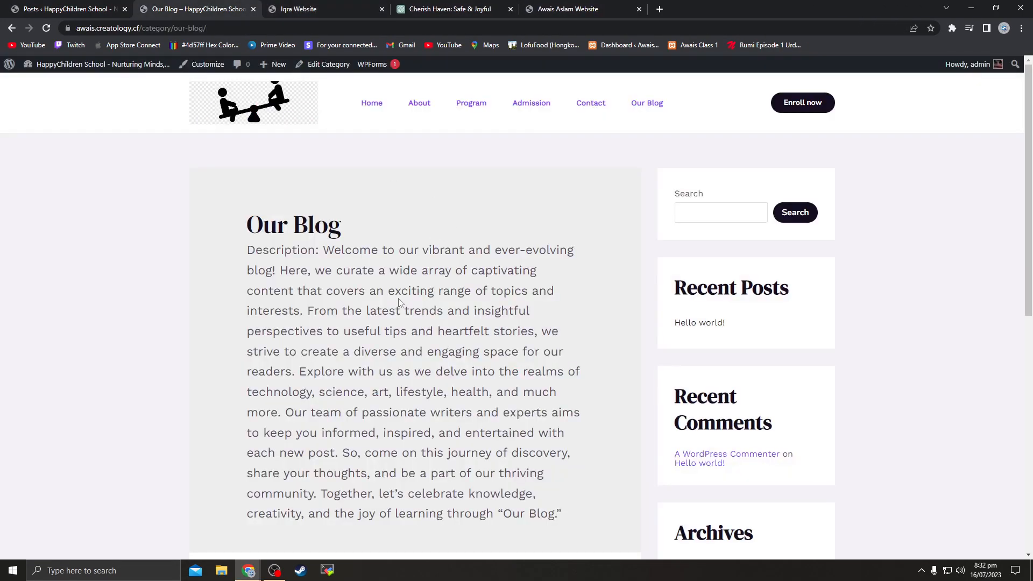
click(92, 6)
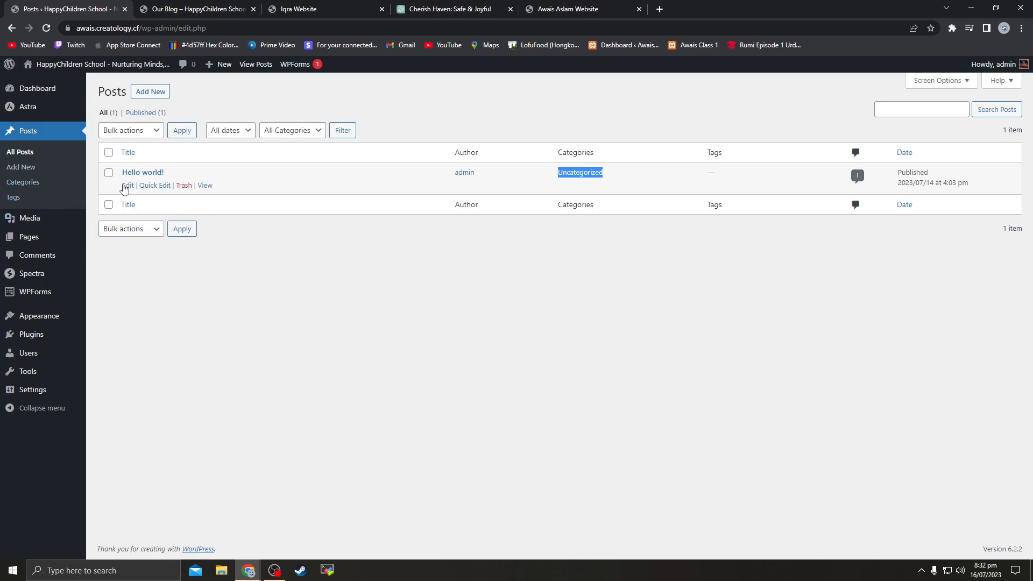
Open the Hello world! post for editing and dismiss the block editor's welcome guide
click(128, 186)
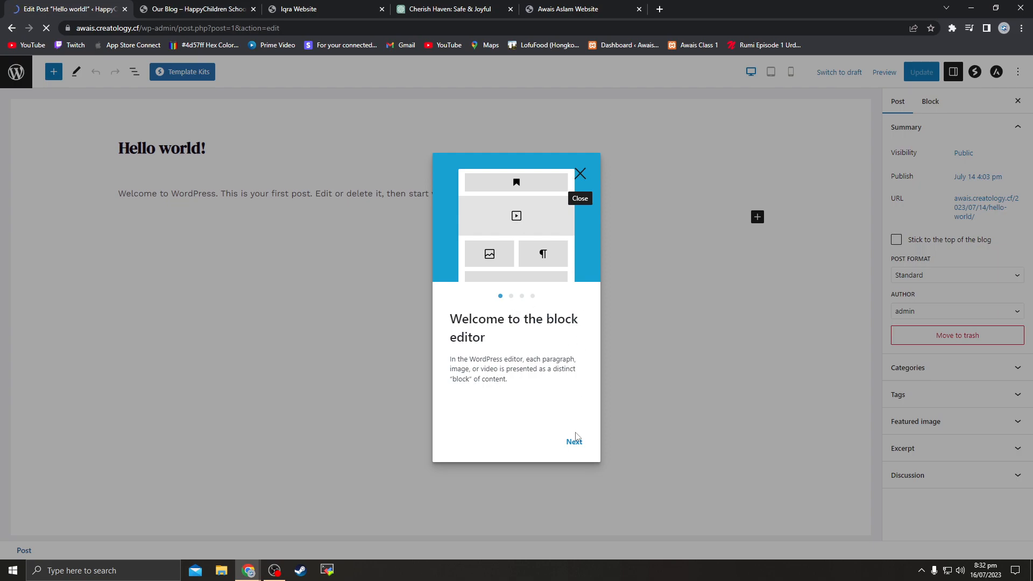
click(571, 446)
click(571, 446)
click(581, 174)
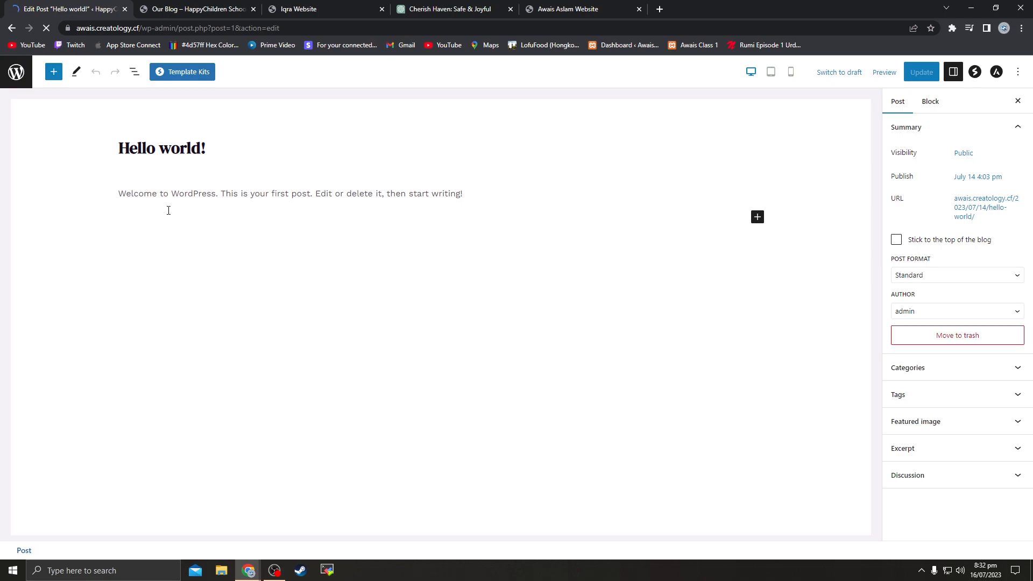
drag(122, 154, 210, 149)
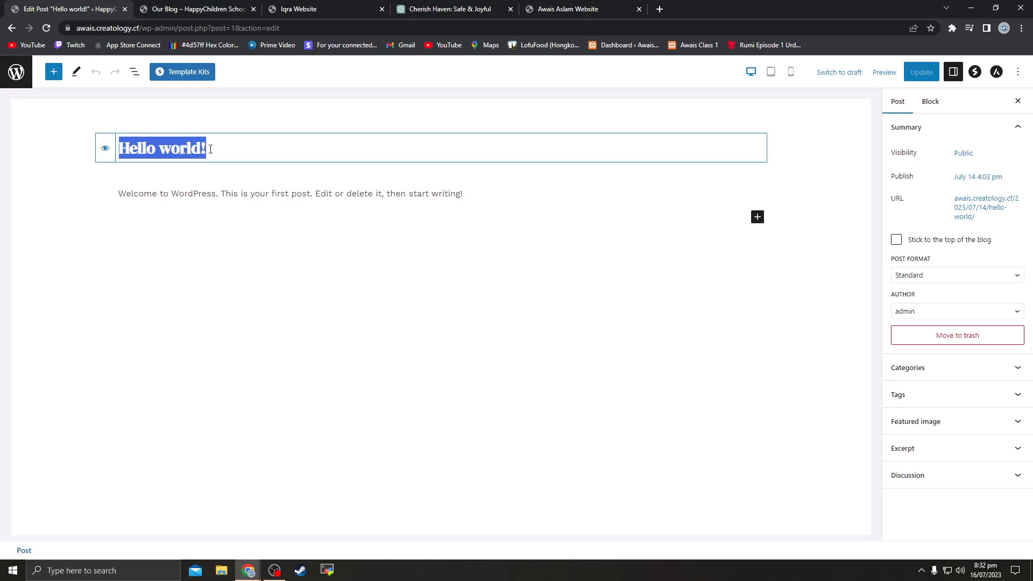
click(187, 152)
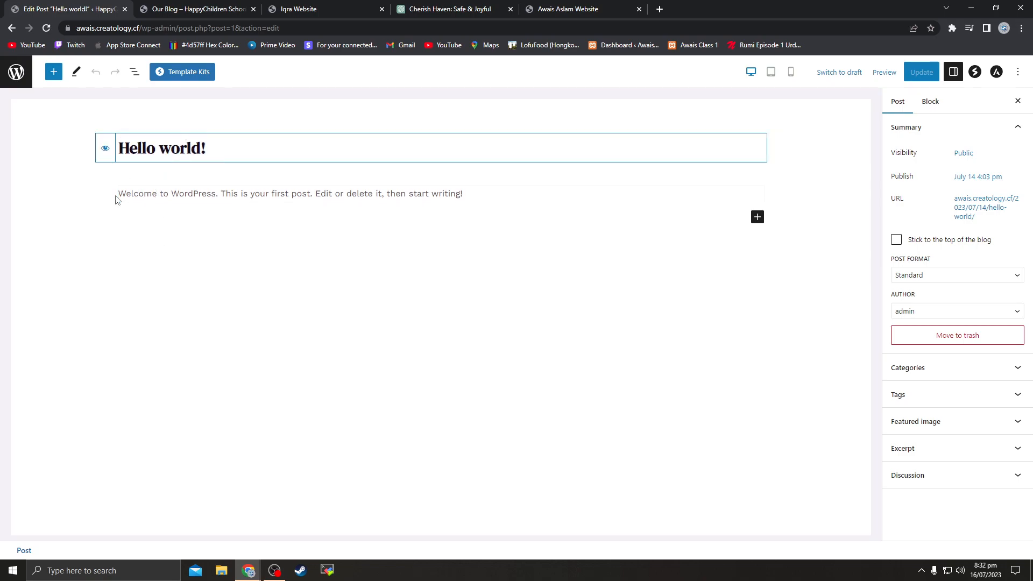
drag(122, 195, 487, 194)
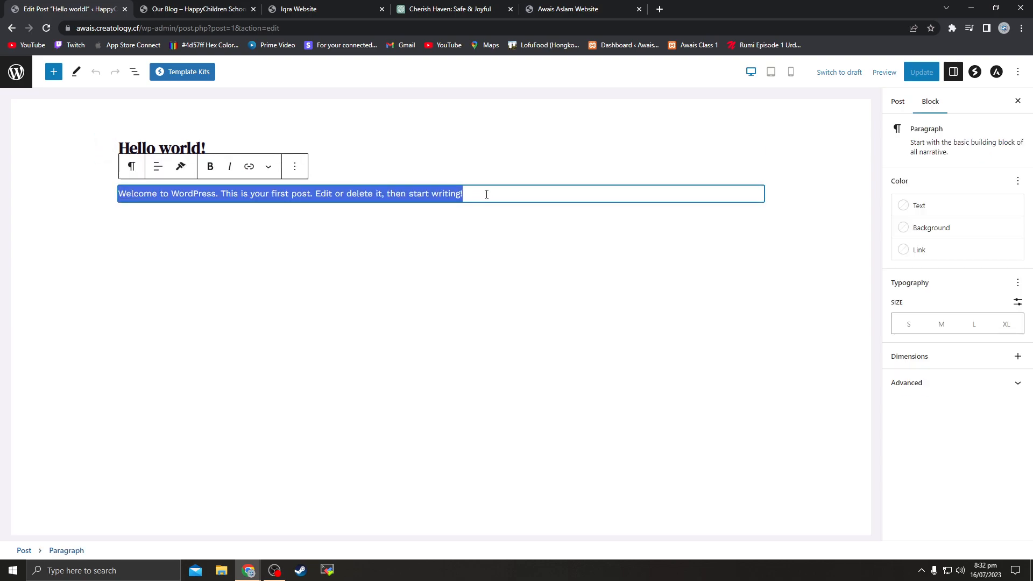
click(486, 194)
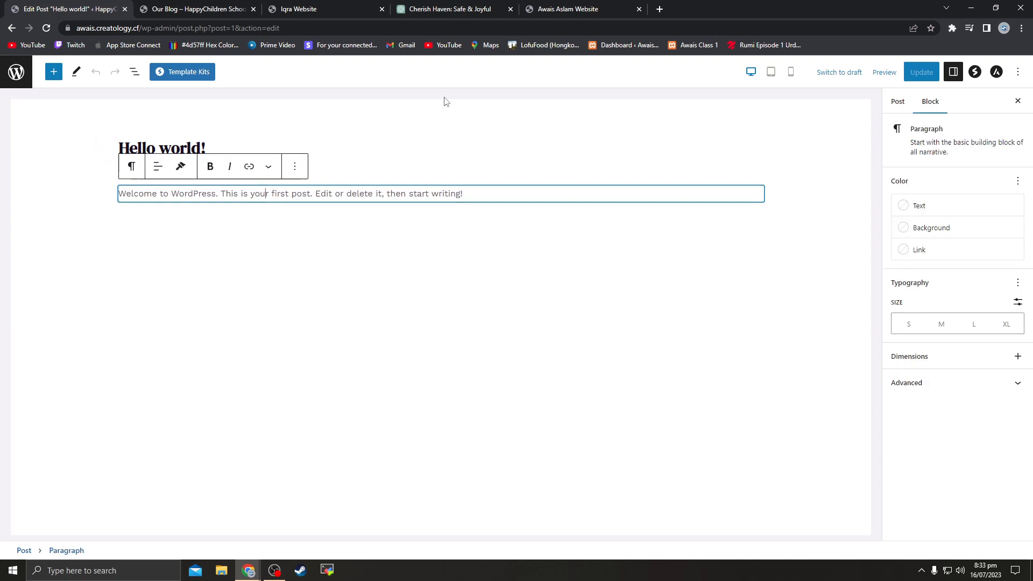
Assign the Hello world! post to Our Blog instead of Uncategorized, update it, and return to the posts list
click(592, 379)
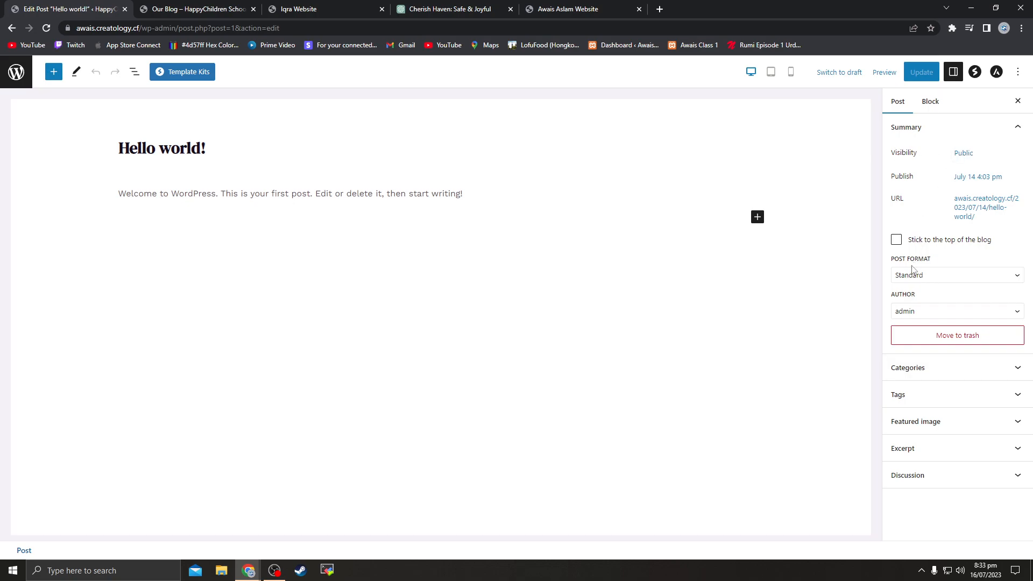
click(904, 370)
click(894, 393)
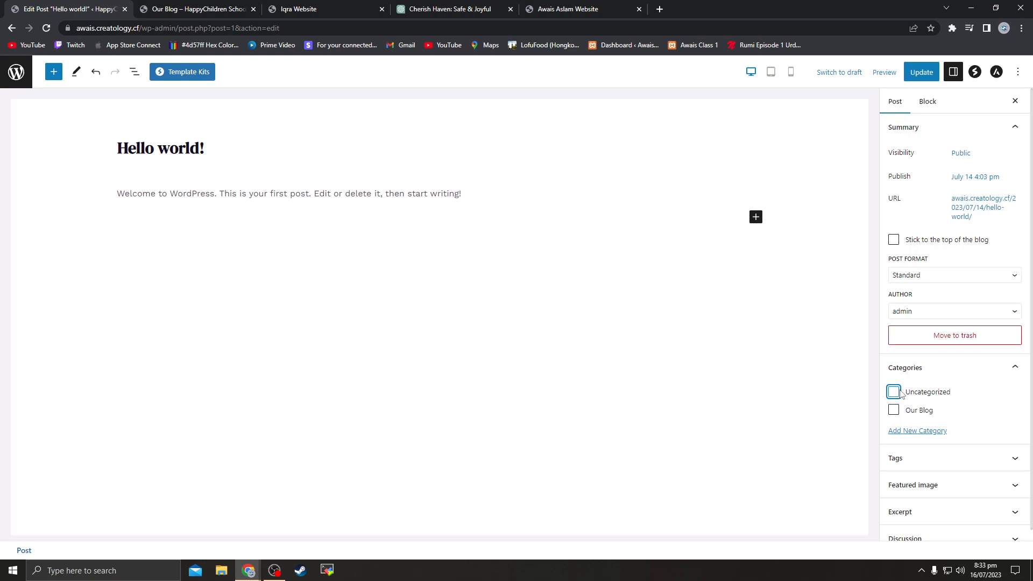
click(894, 411)
click(926, 78)
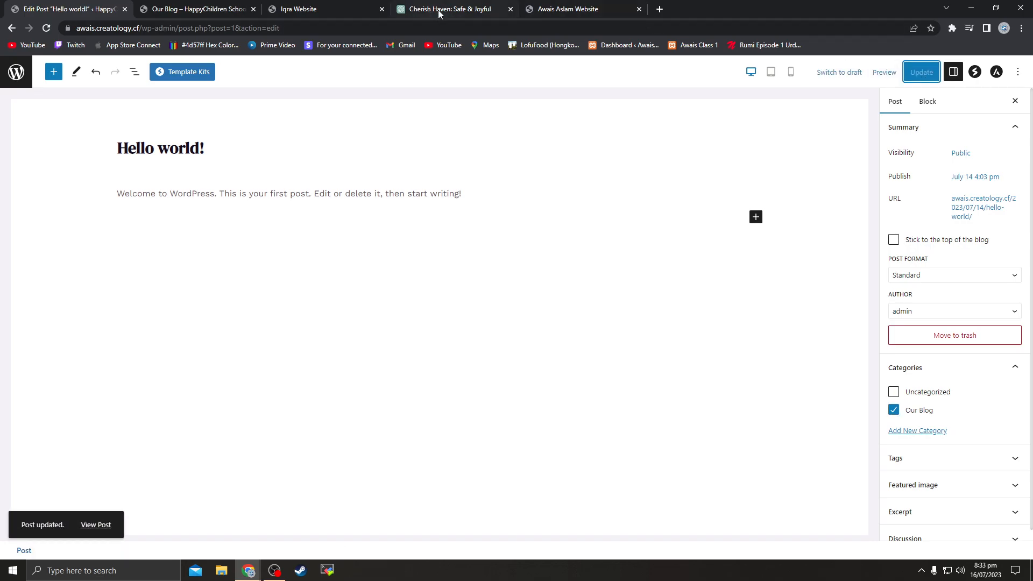
click(11, 28)
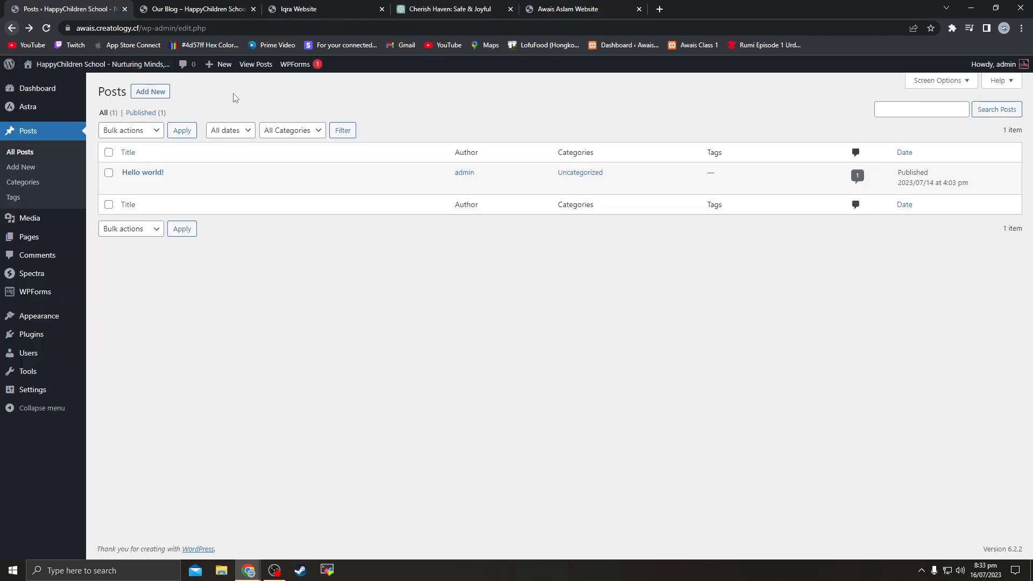
Reload the posts list and the live Our Blog page to check the Hello world! post's category assignment
click(46, 28)
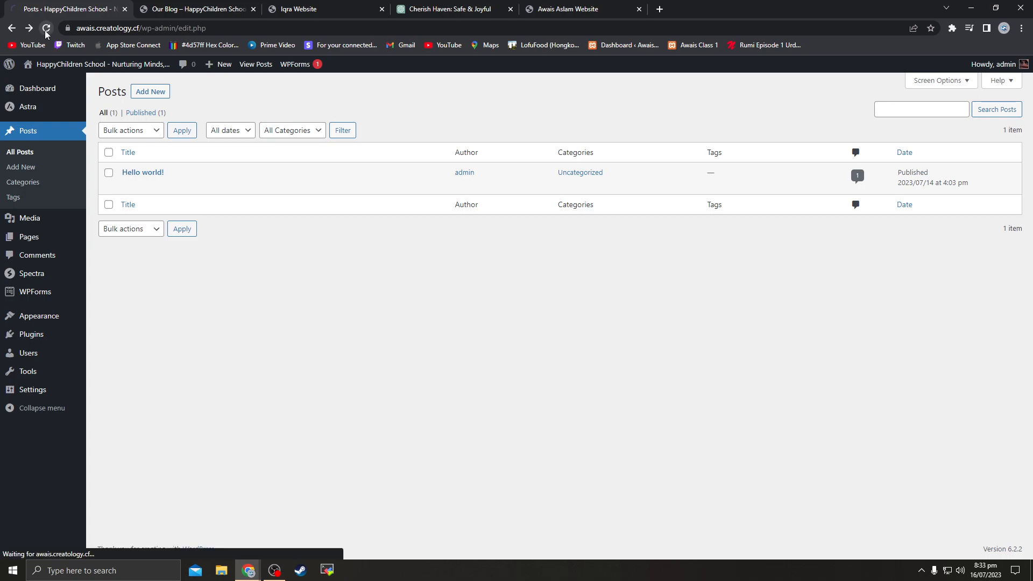
drag(567, 152, 594, 153)
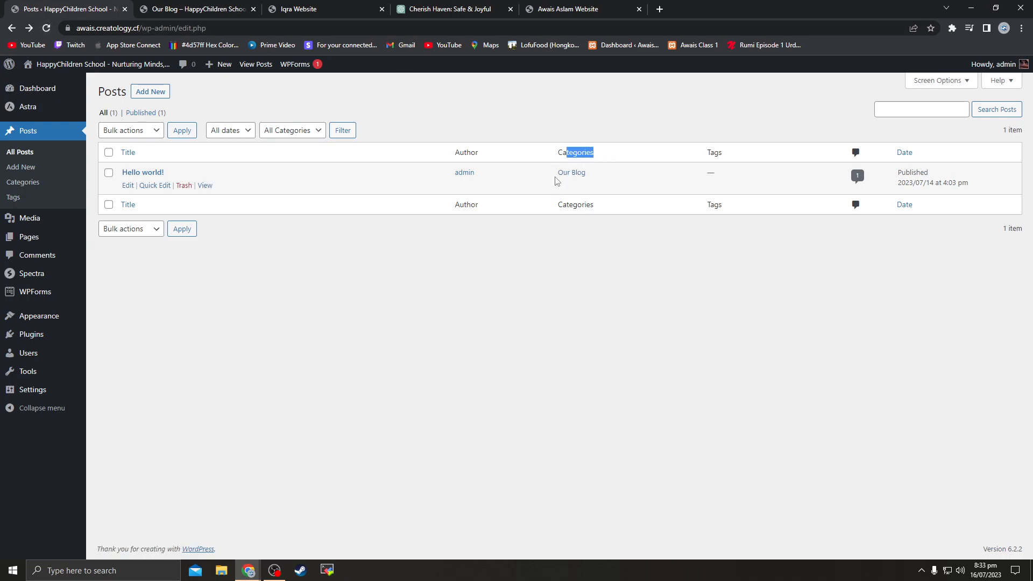
click(227, 7)
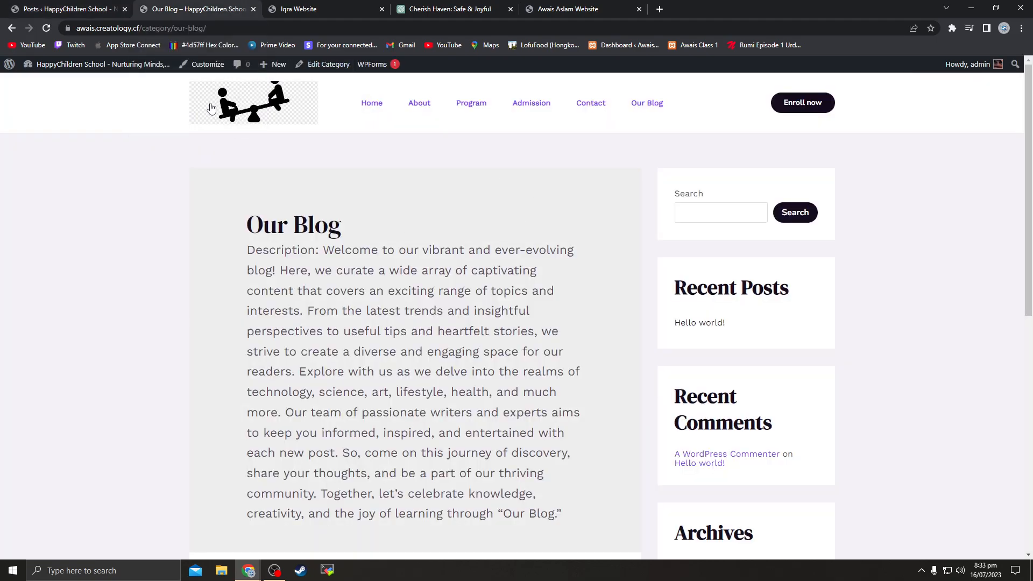
click(47, 28)
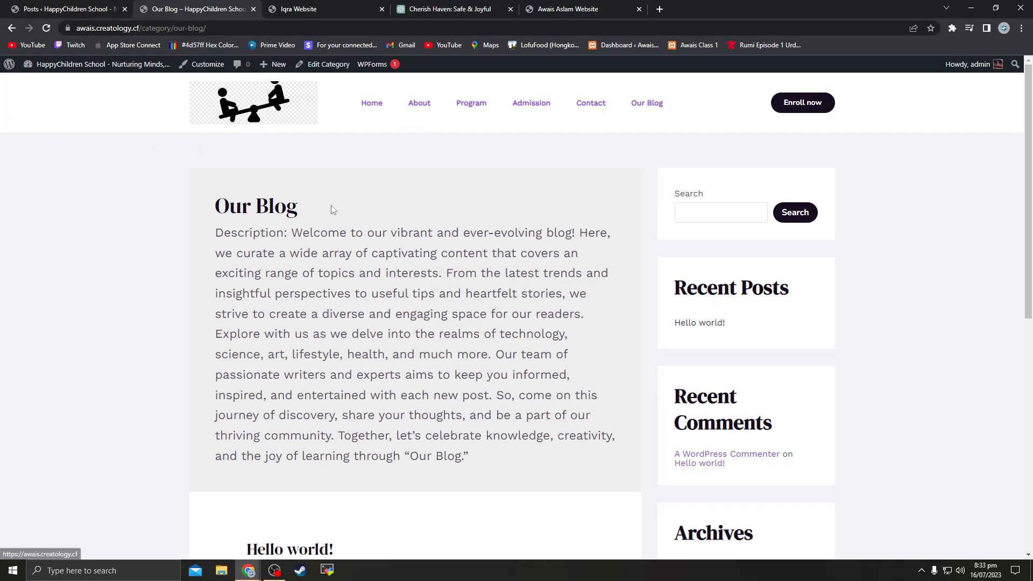
scroll(293, 199, down, 1)
scroll(294, 200, up, 1)
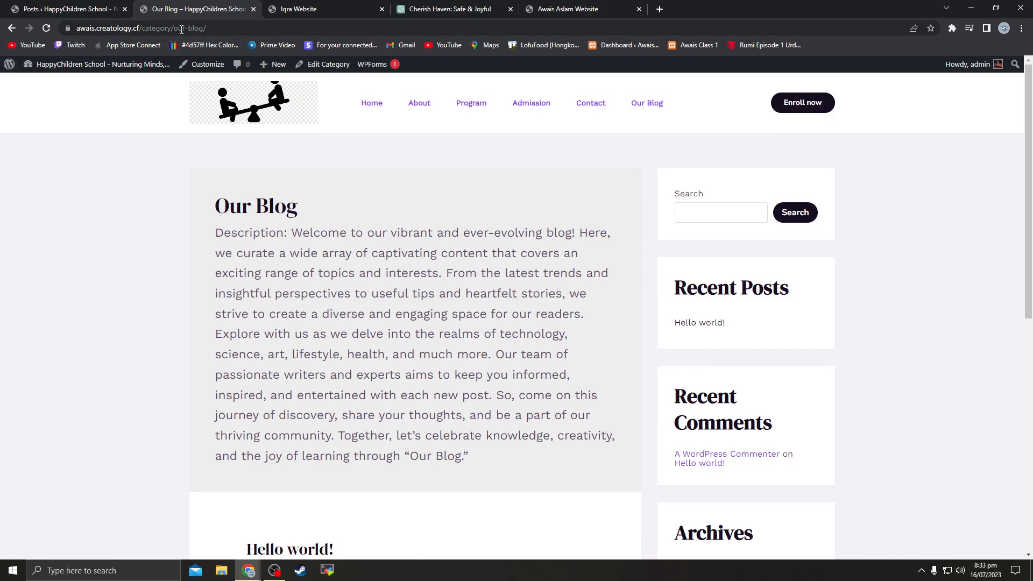
Examine the category description and the Hello world! post entry on the live Our Blog page
drag(215, 211, 497, 461)
click(473, 461)
click(225, 228)
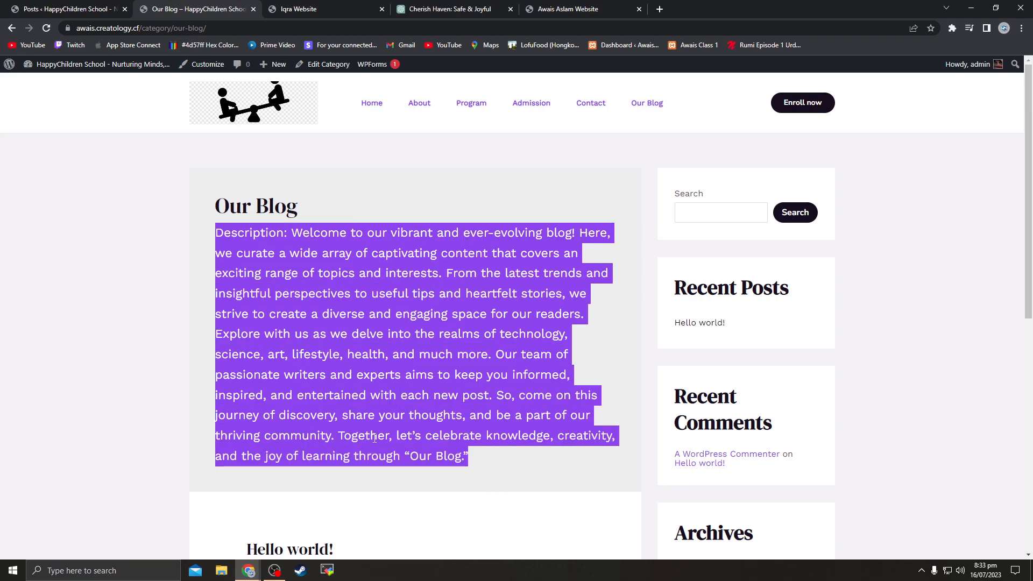
scroll(411, 346, down, 5)
drag(244, 233, 355, 234)
drag(332, 307, 234, 277)
click(521, 272)
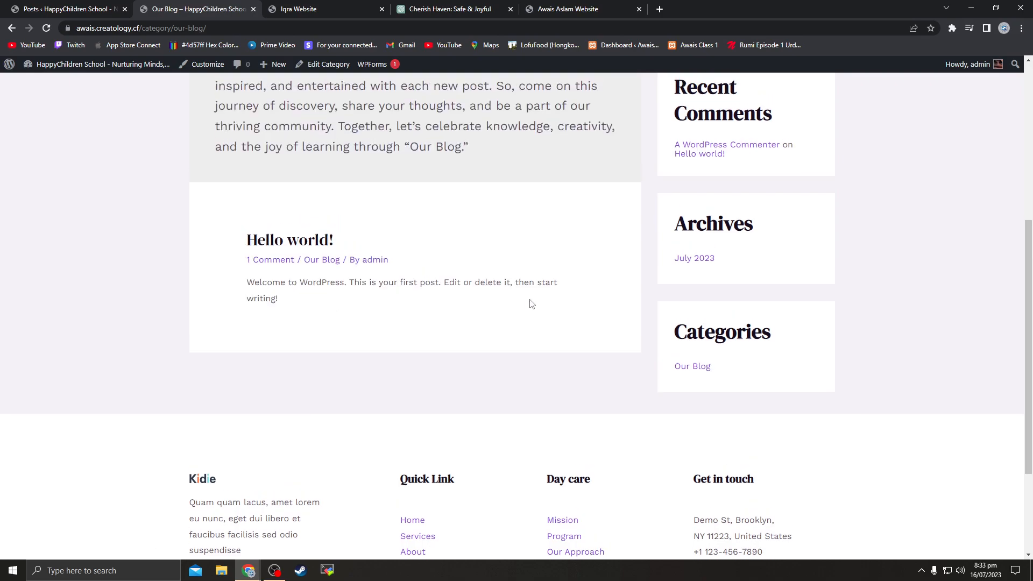
scroll(531, 300, up, 5)
drag(214, 237, 481, 463)
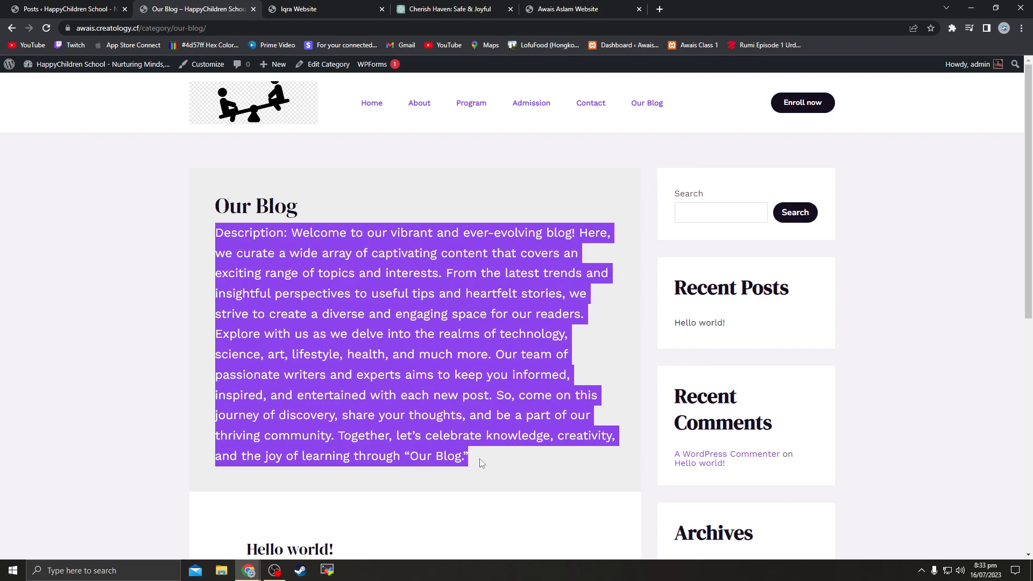
click(219, 235)
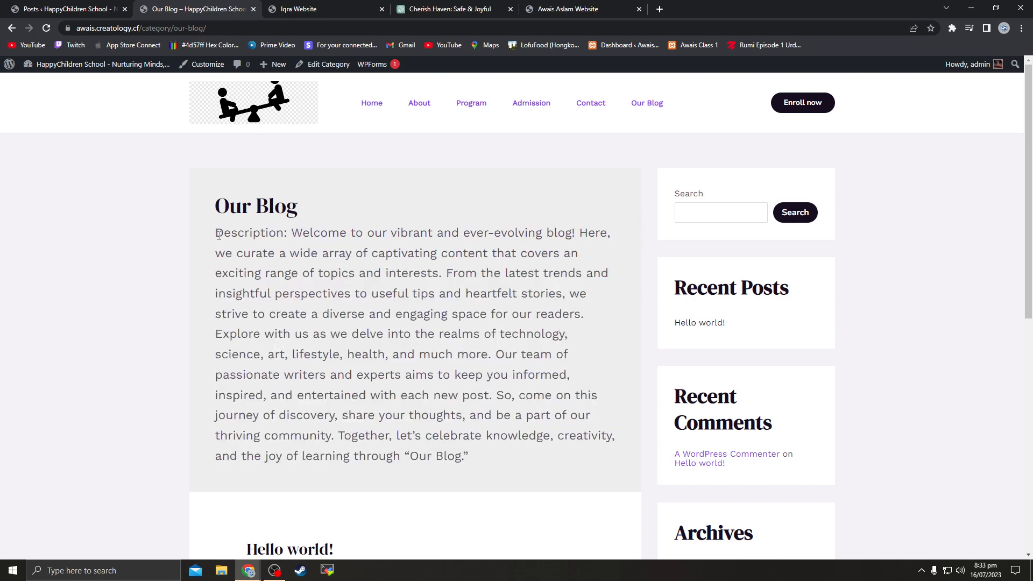
drag(219, 235, 552, 474)
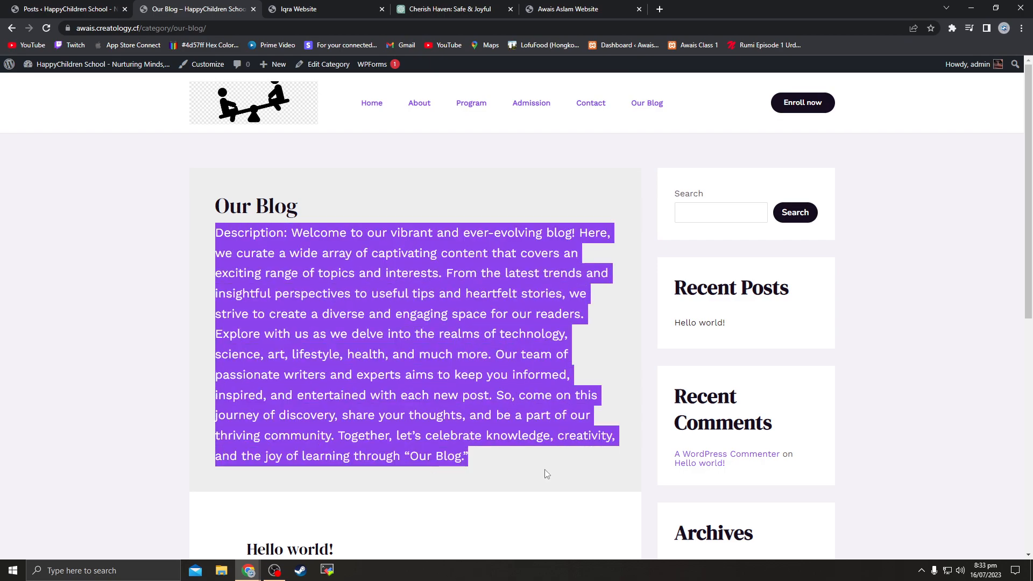
click(472, 455)
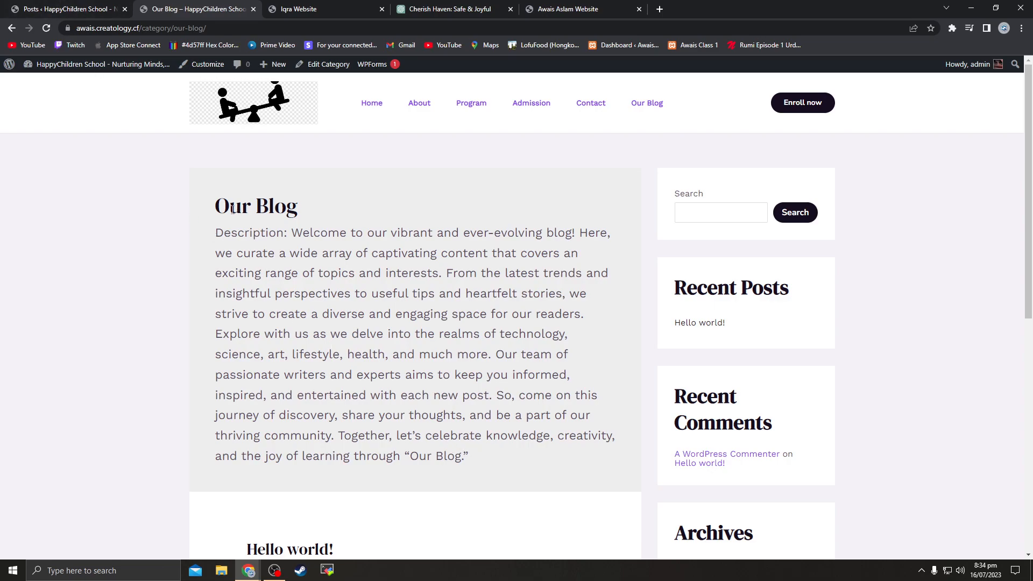
drag(216, 232, 476, 462)
scroll(448, 416, down, 4)
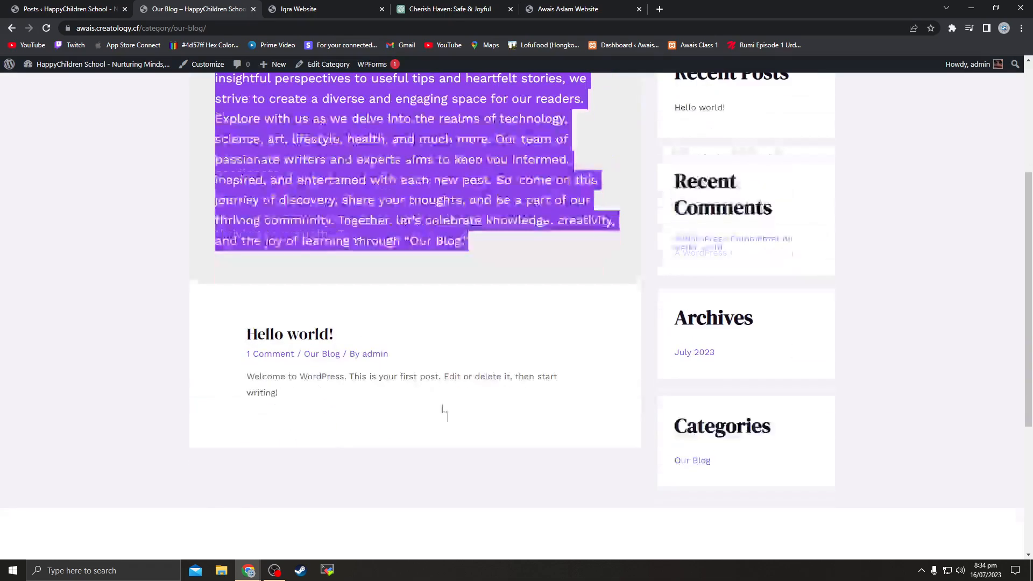
scroll(314, 257, up, 3)
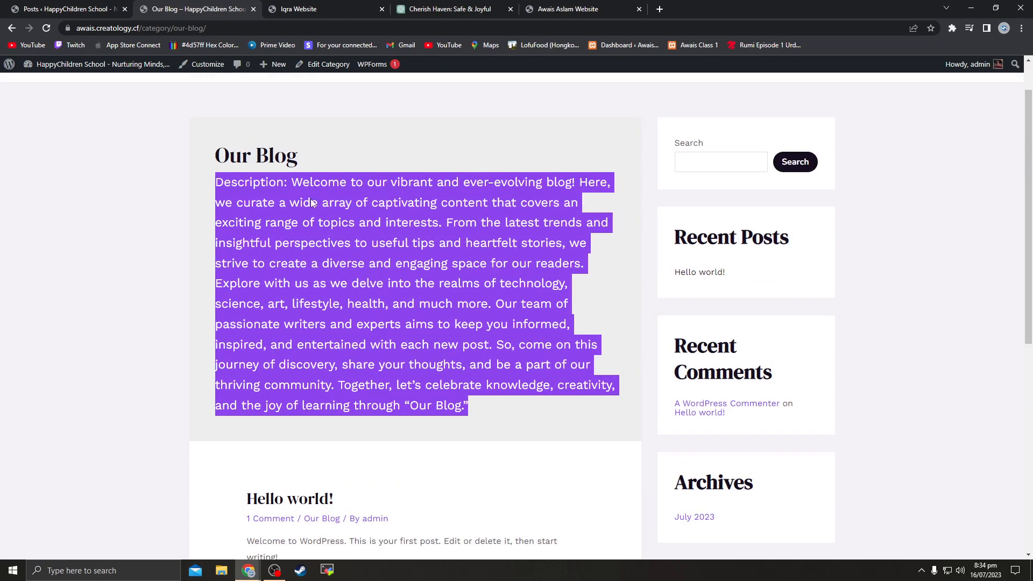
scroll(392, 235, up, 2)
Clear the description of the Our Blog category in the WordPress admin and update the category
click(70, 9)
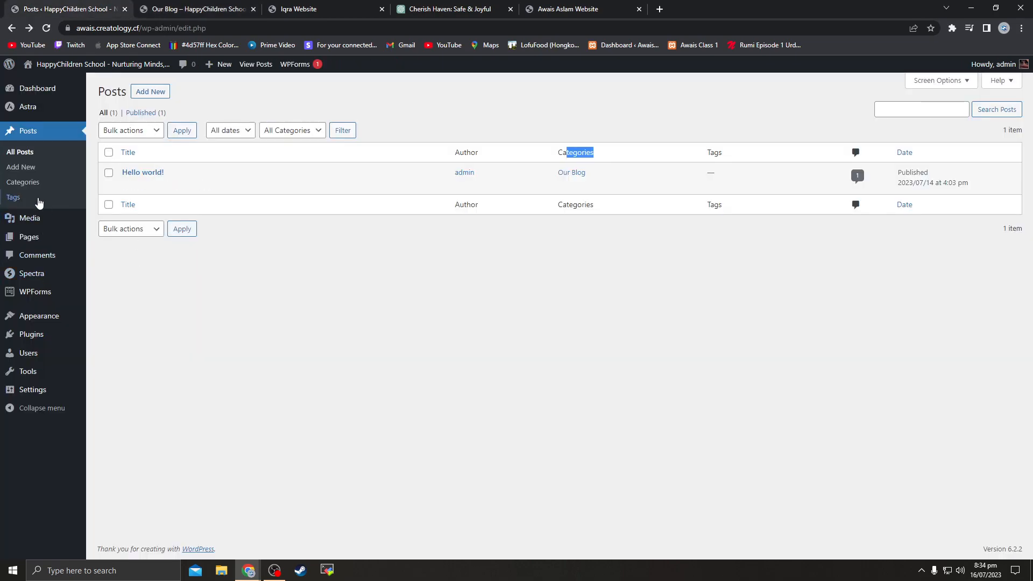
click(22, 184)
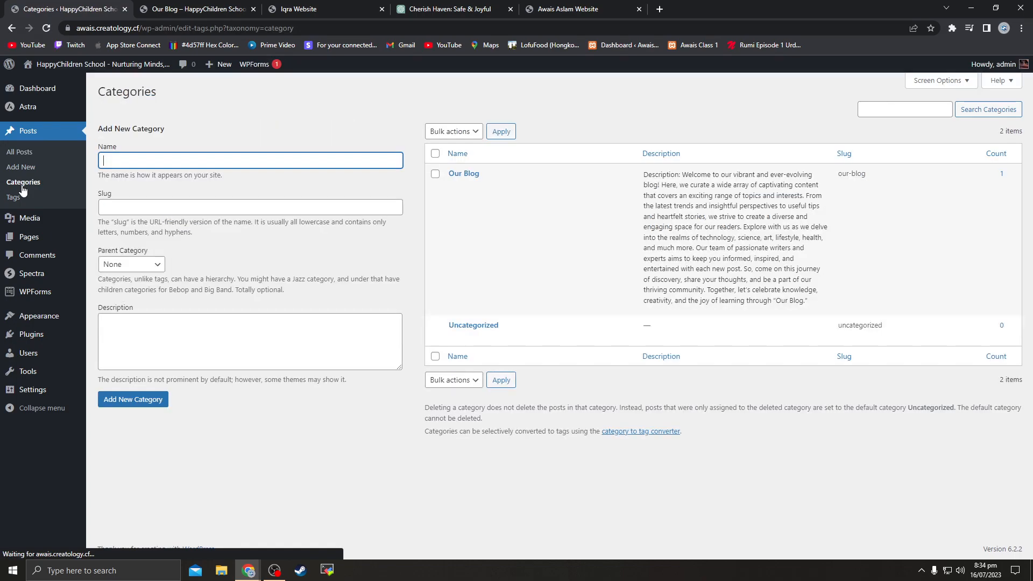
click(455, 186)
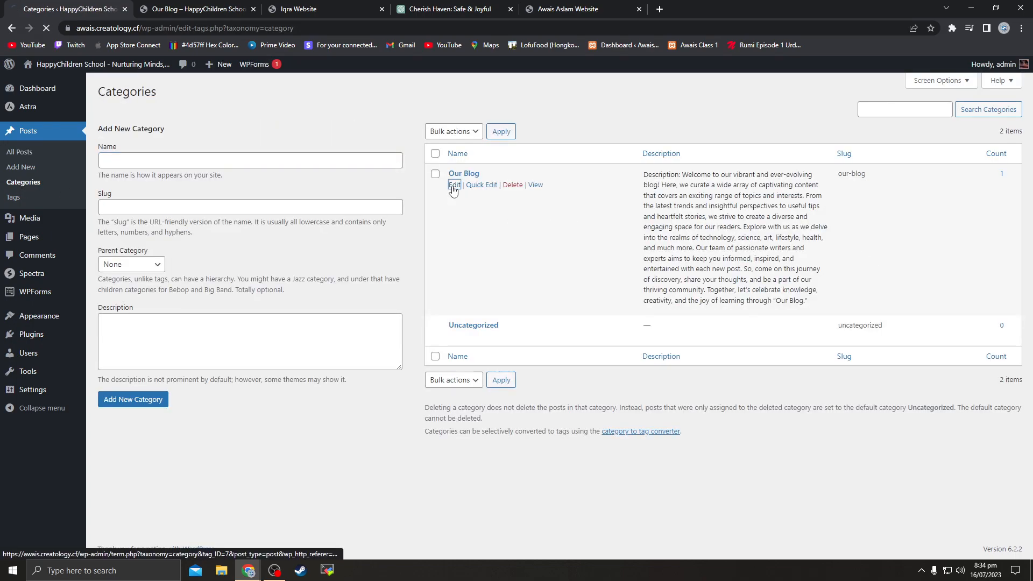
click(282, 296)
key(ctrl+a)
key(BackSpace)
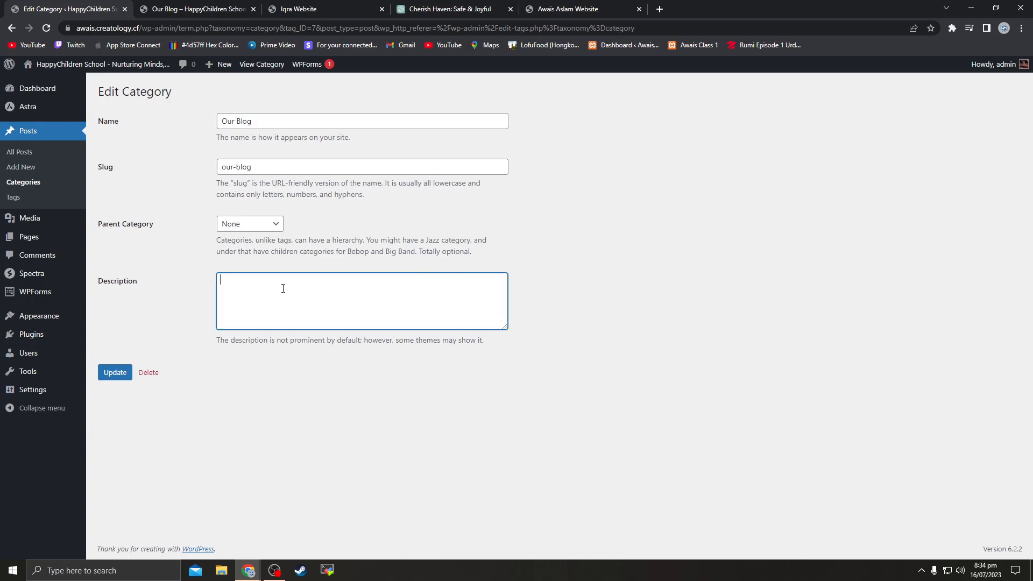
click(114, 373)
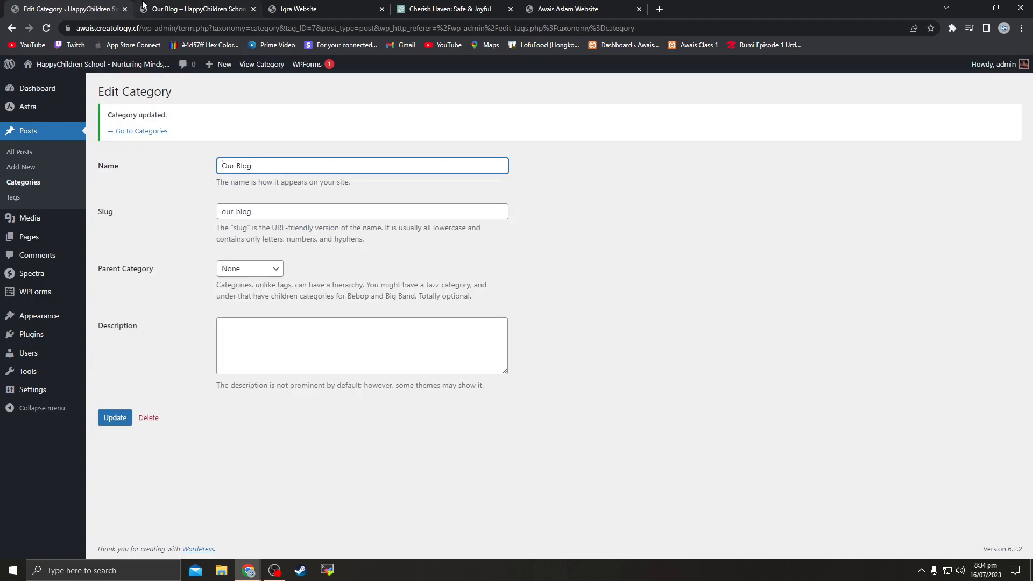
Reload the live Our Blog page and check its header area without the category description
click(142, 6)
click(48, 29)
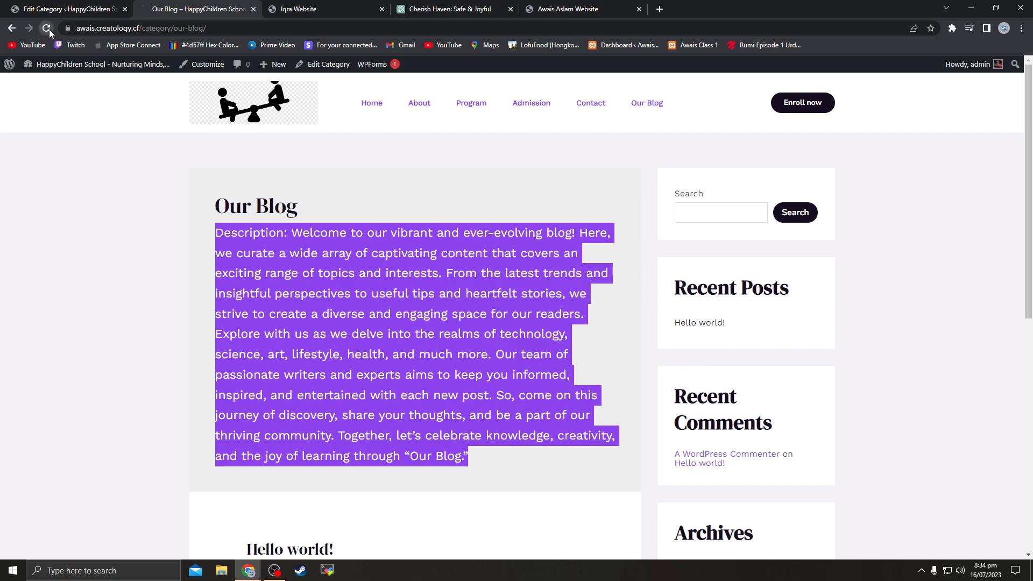
drag(225, 227, 477, 234)
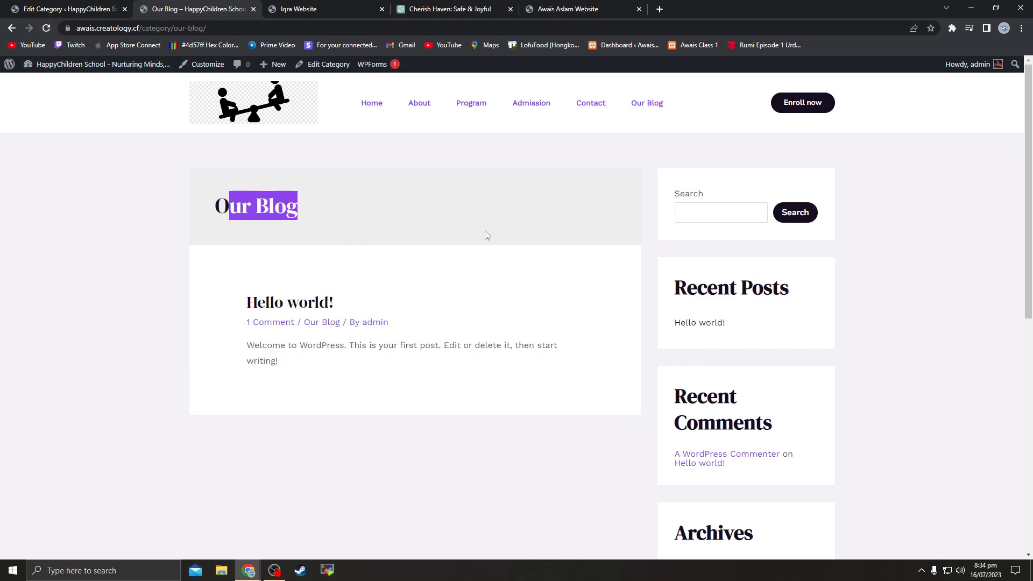
click(210, 210)
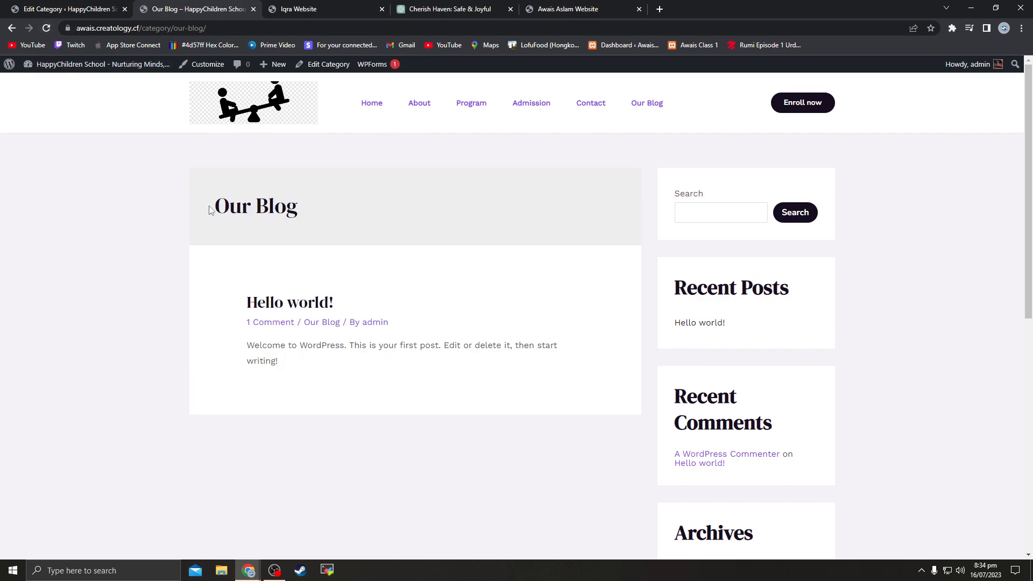
Visit the site's Home and About pages, return to Our Blog, and look over its post listing
click(369, 107)
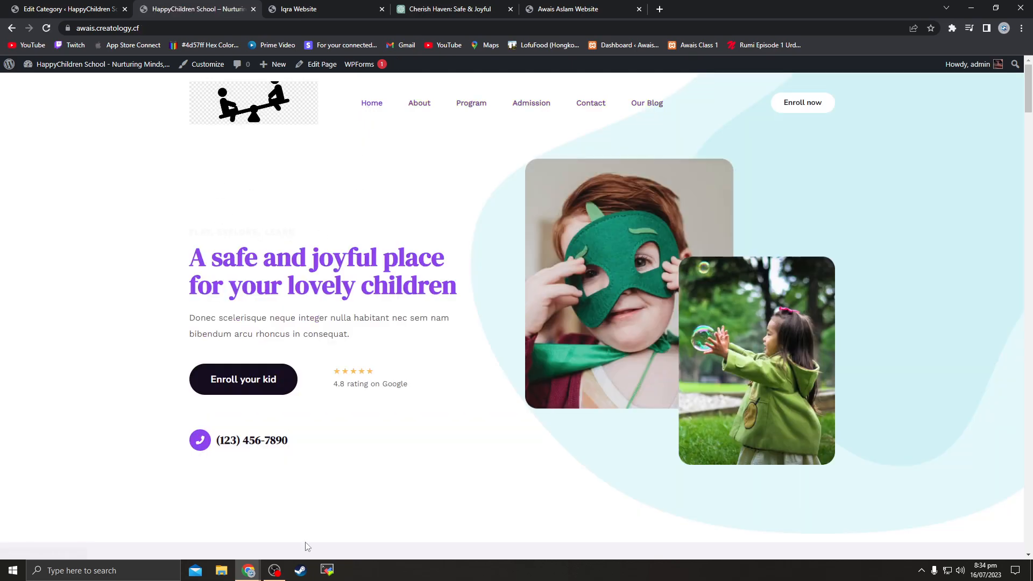
click(409, 118)
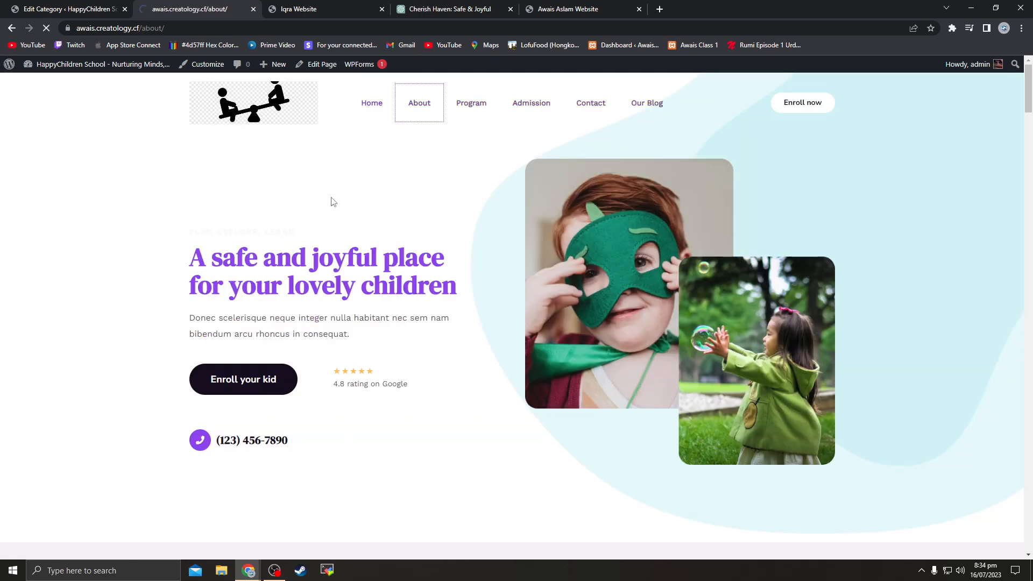
click(653, 105)
drag(200, 222, 417, 401)
click(417, 401)
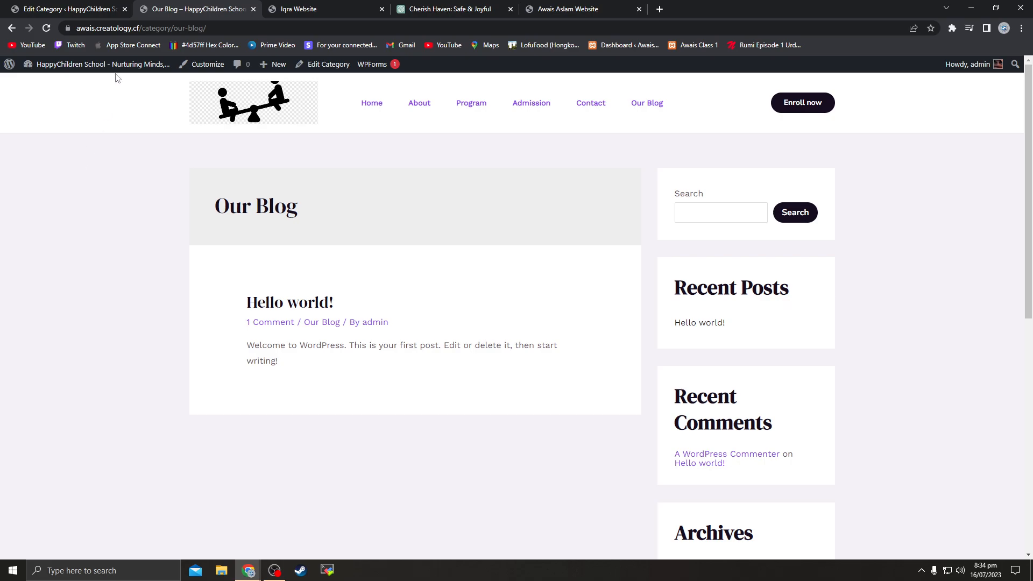
Open the General Settings in the WordPress admin and copy the full site title
mouse_move(84, 69)
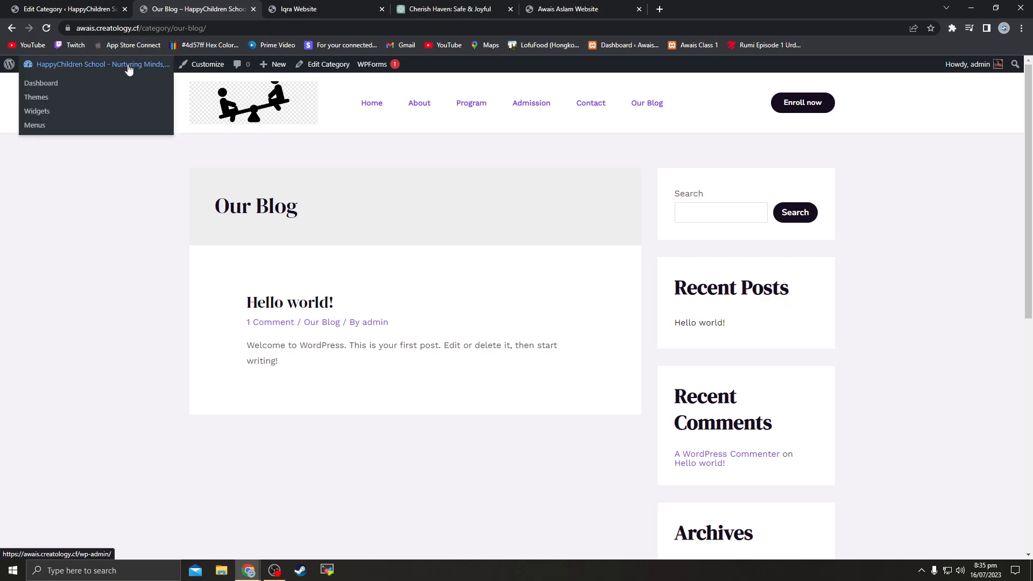
click(101, 8)
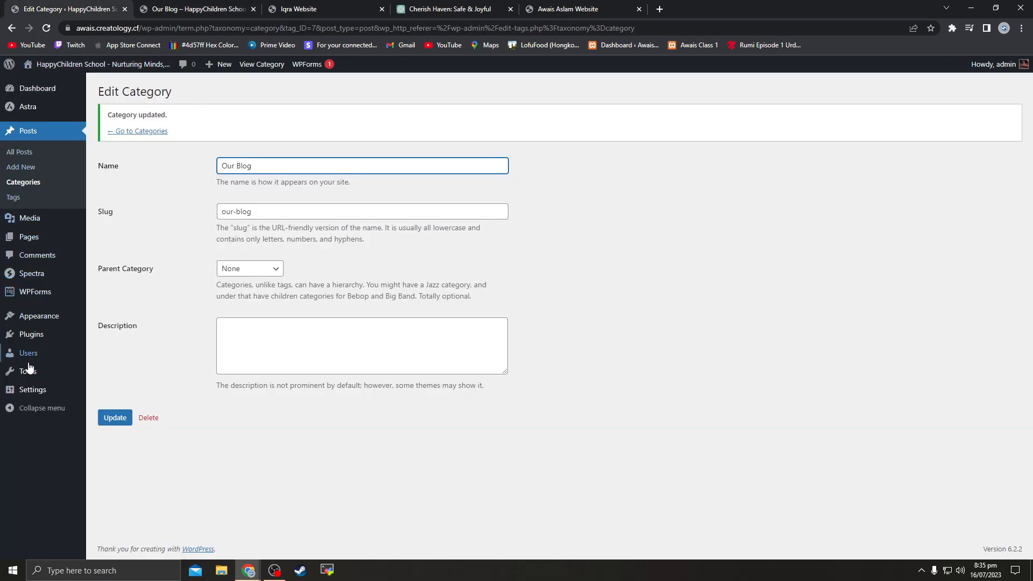
mouse_move(32, 390)
click(107, 393)
click(332, 119)
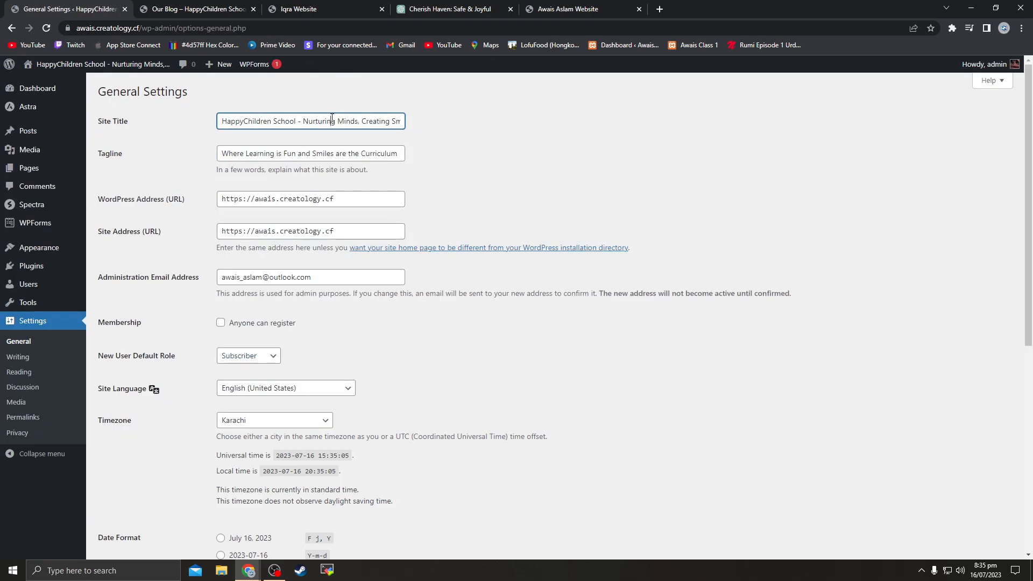
key(ctrl+a)
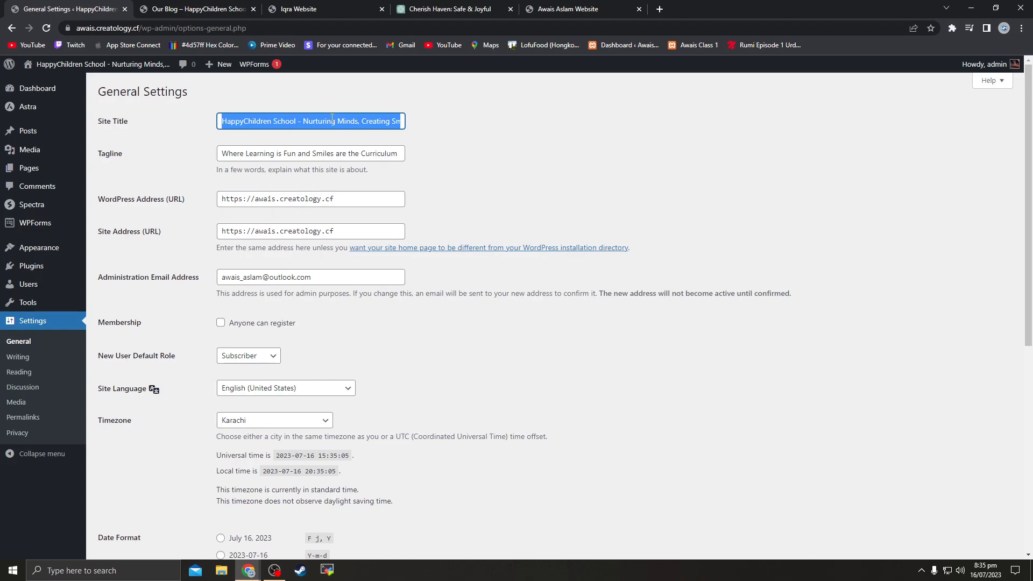
Switch to ChatGPT and request a 500-word article titled "HappyChildren School - Nurturing Minds, Creating Smiles"
click(555, 8)
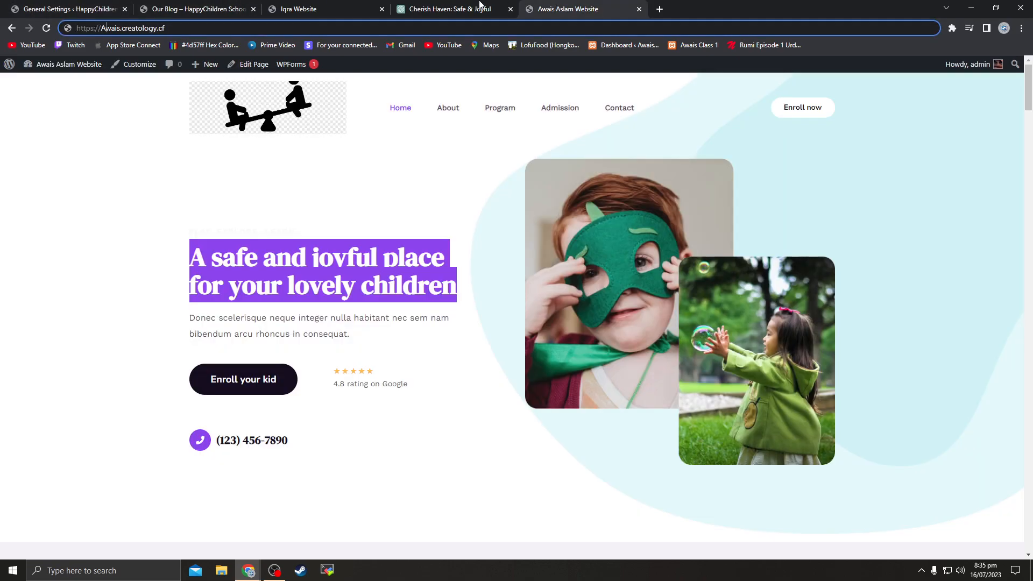
click(456, 7)
click(457, 521)
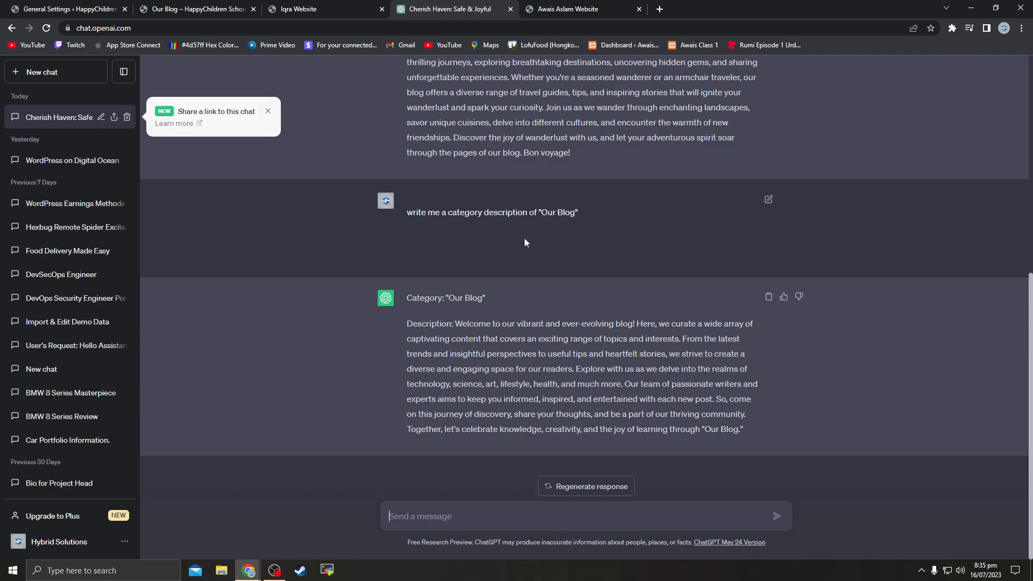
scroll(500, 234, up, 7)
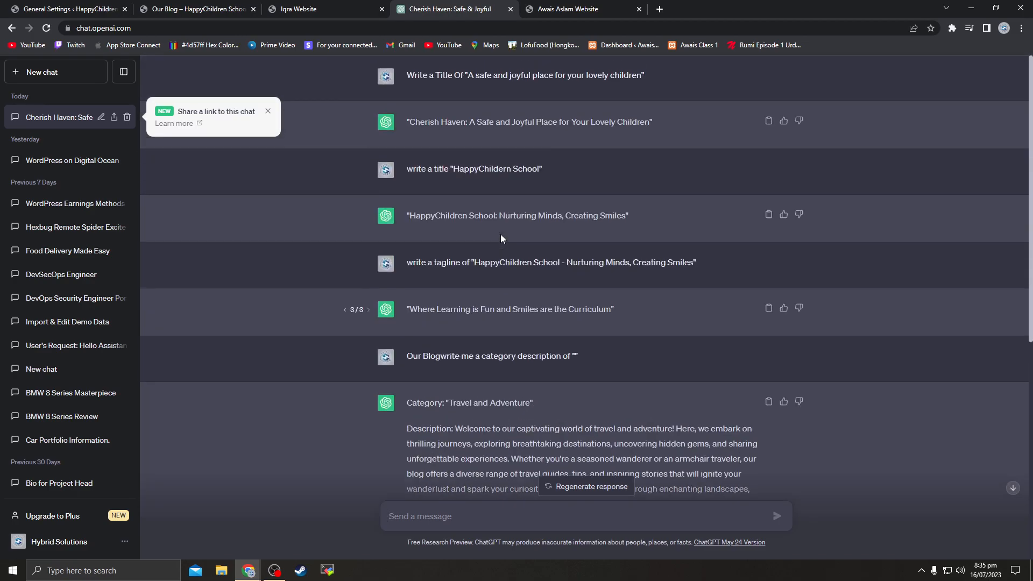
scroll(500, 234, down, 7)
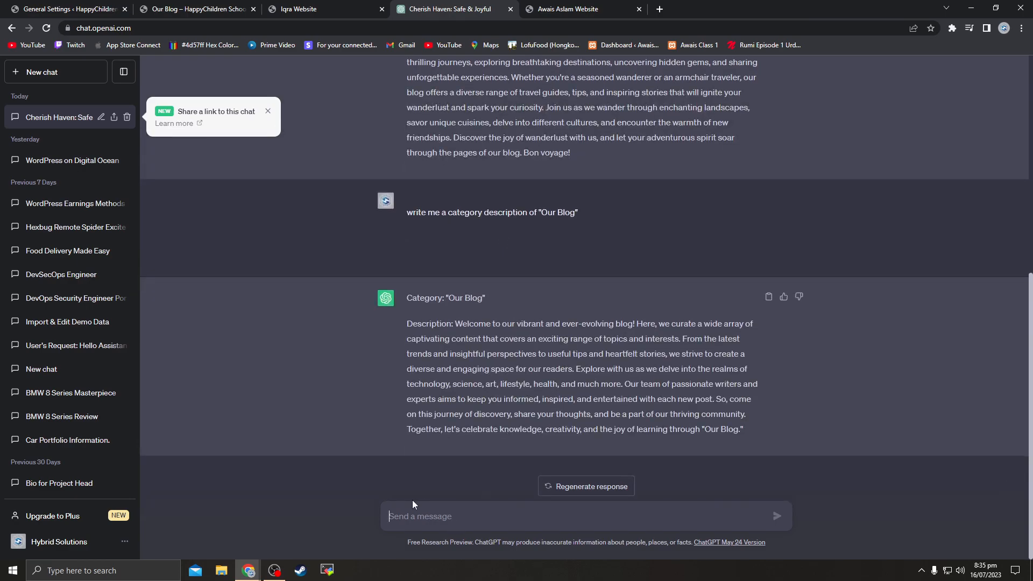
text(write me an article of 500 words a)
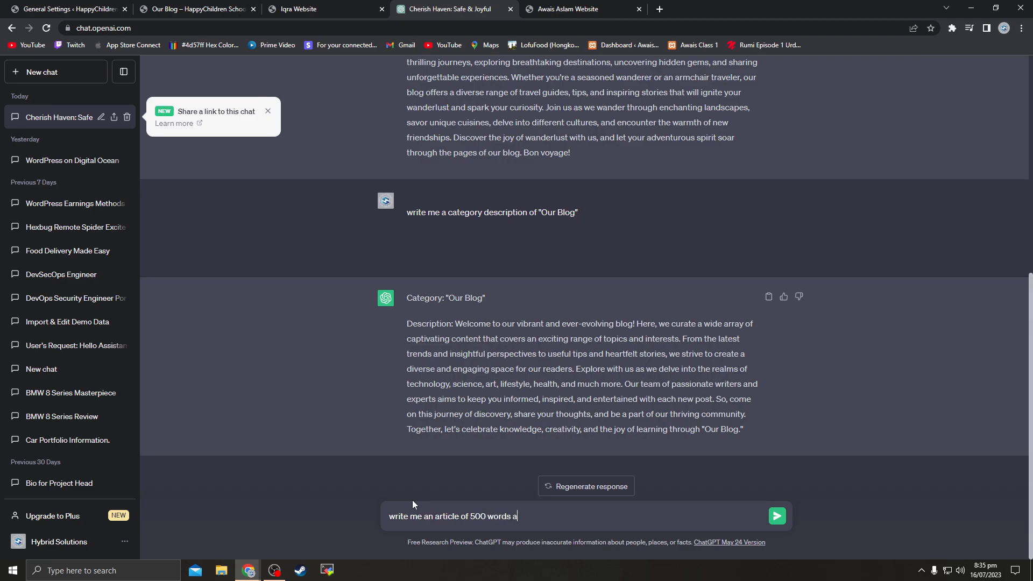
text(nd the title is ")
text(HappyChildren School - Nurturing Minds, Creating Smiles)
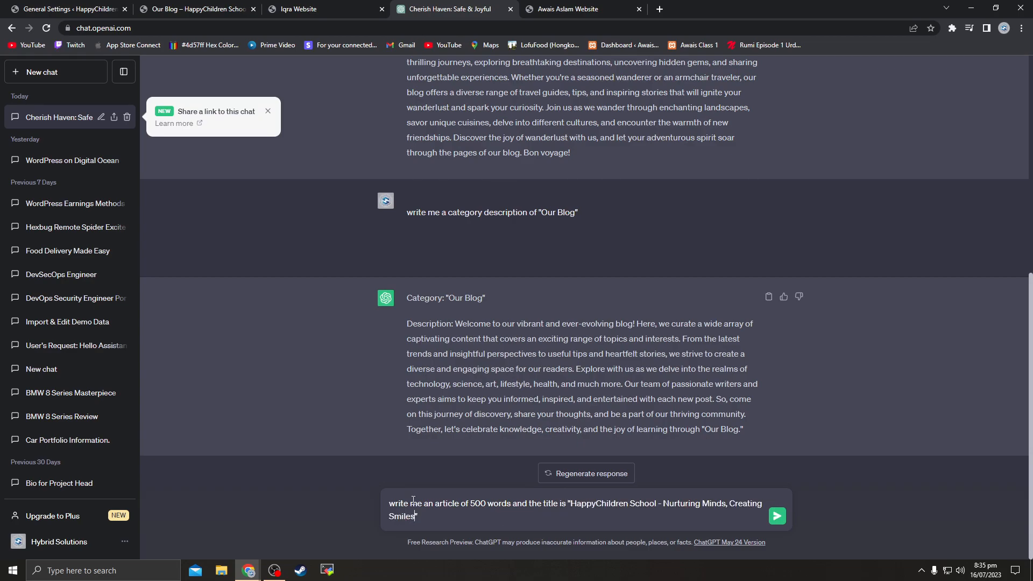
key(Return)
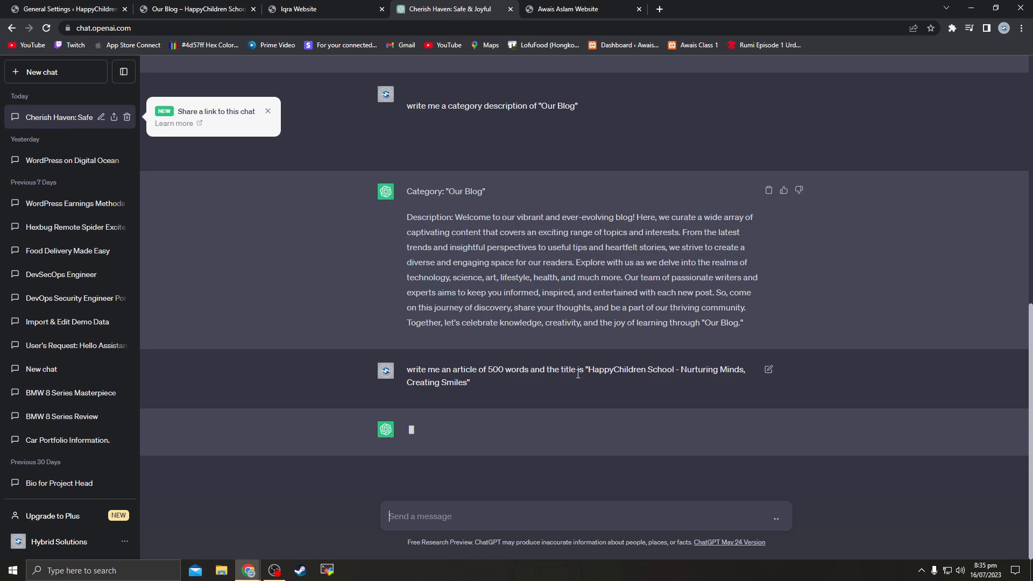
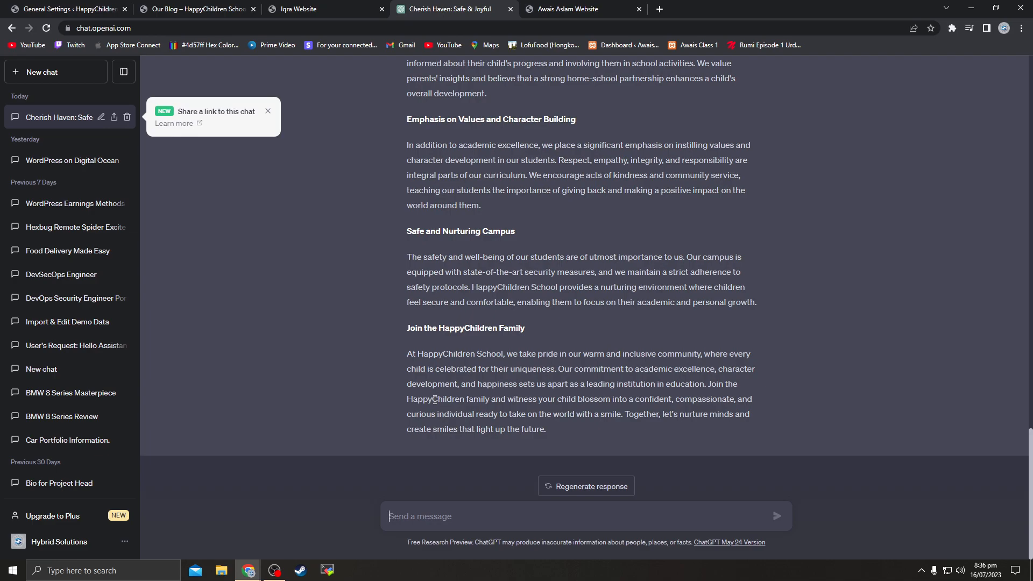
Copy the title "HappyChildren School - Nurturing Minds, Creating Smiles" from the article request in the chat
scroll(725, 233, up, 15)
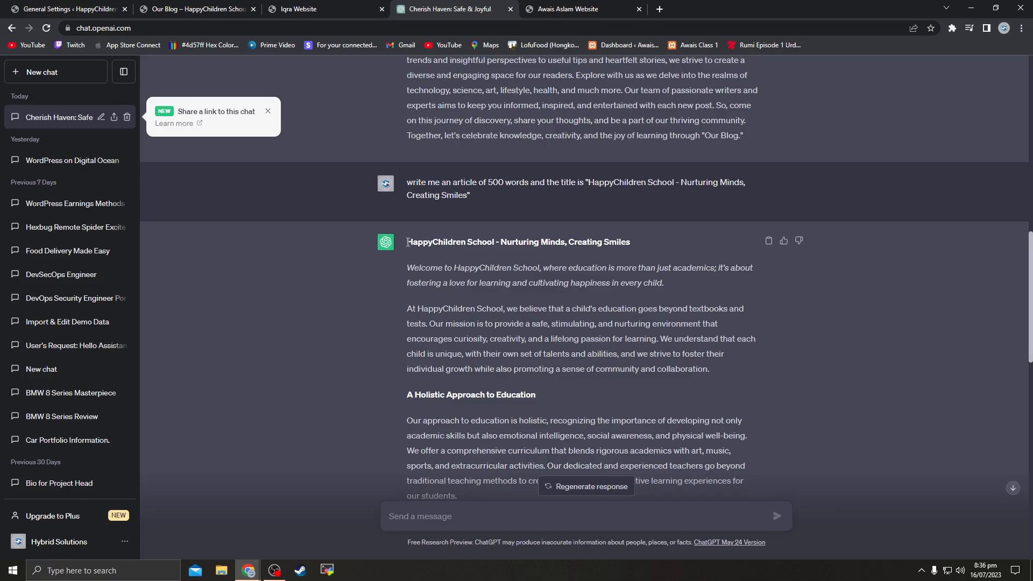
drag(408, 243, 538, 248)
click(656, 247)
drag(589, 189, 489, 201)
right_click(451, 201)
click(465, 206)
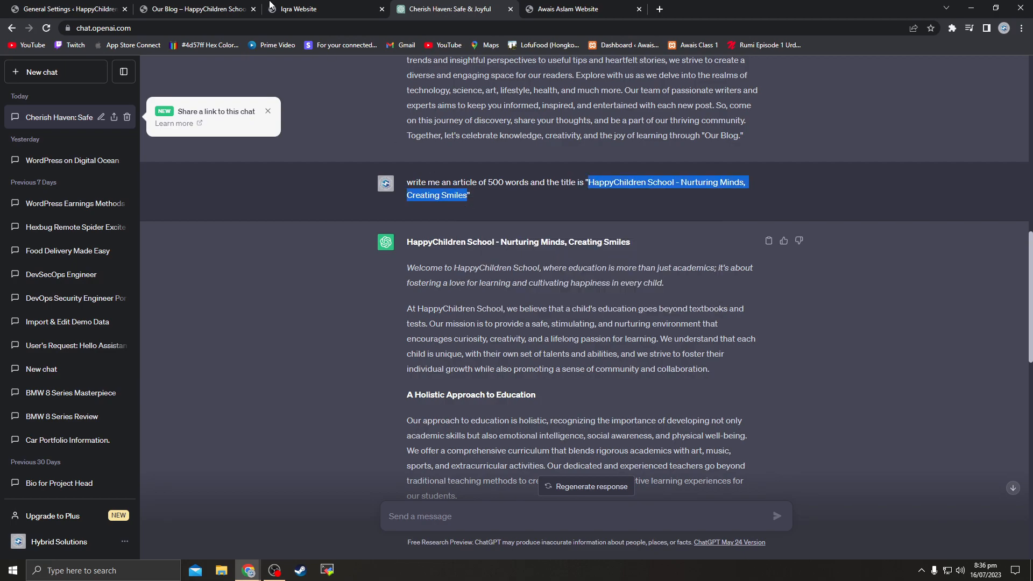
Return to the WordPress admin and add a new post titled "HappyChildren School - Nurturing Minds, Creating Smiles"
click(68, 7)
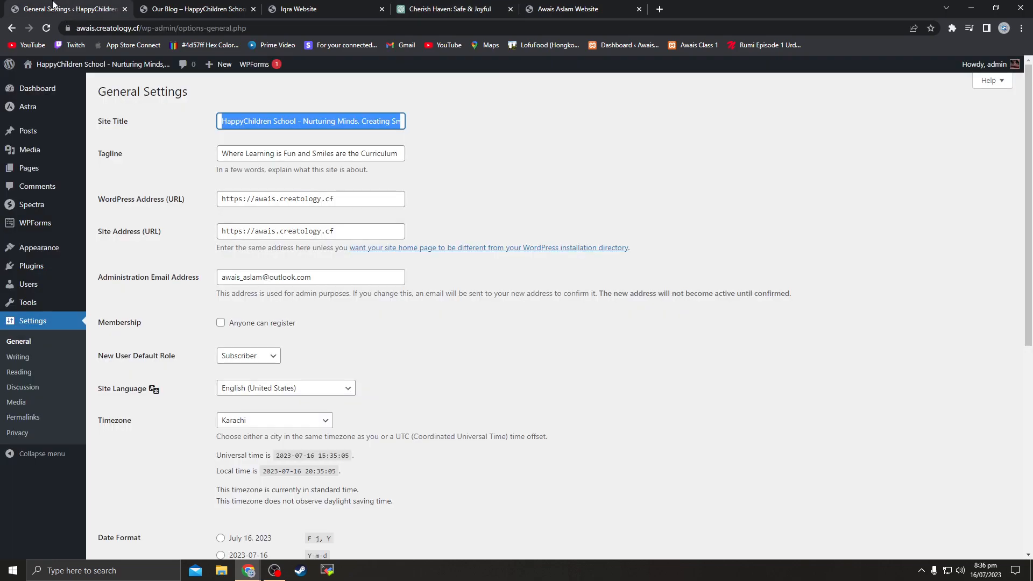
mouse_move(25, 134)
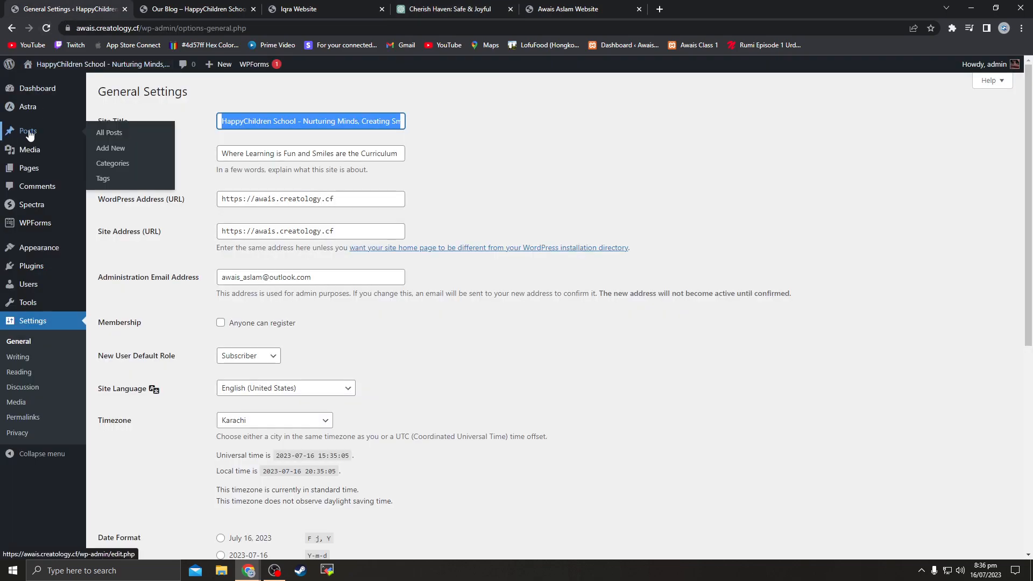
click(108, 152)
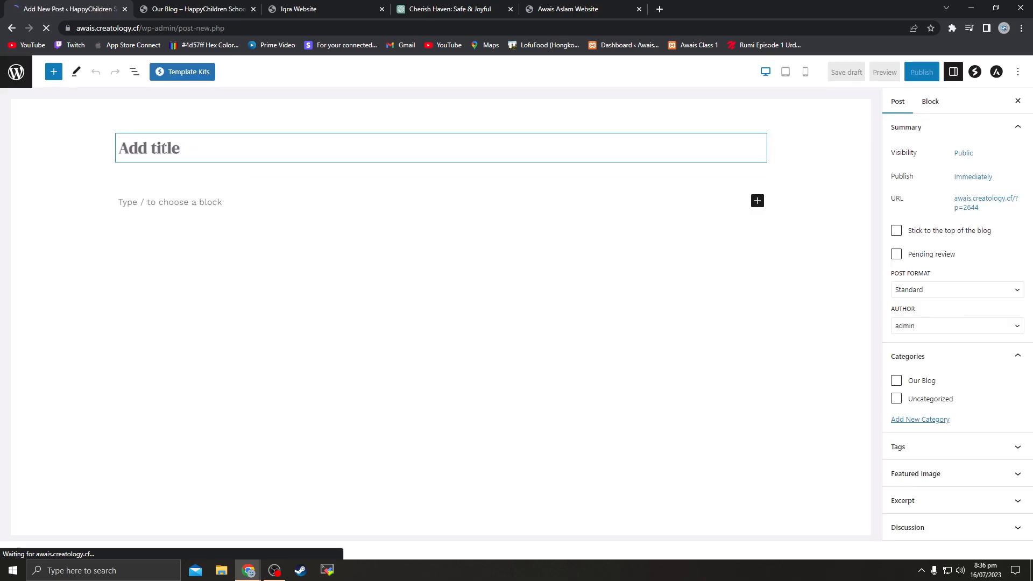
key(ctrl+v)
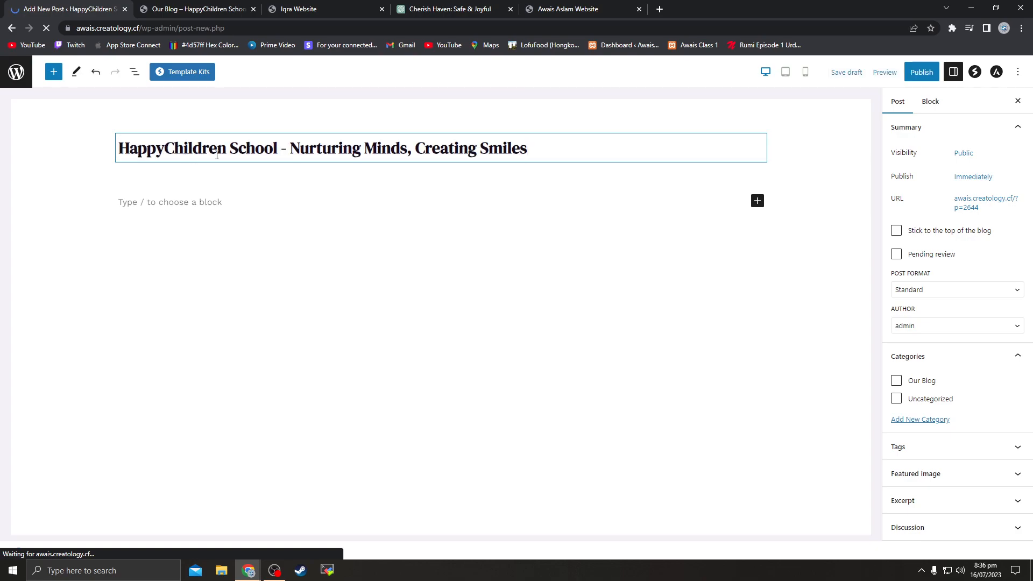
drag(190, 153, 530, 151)
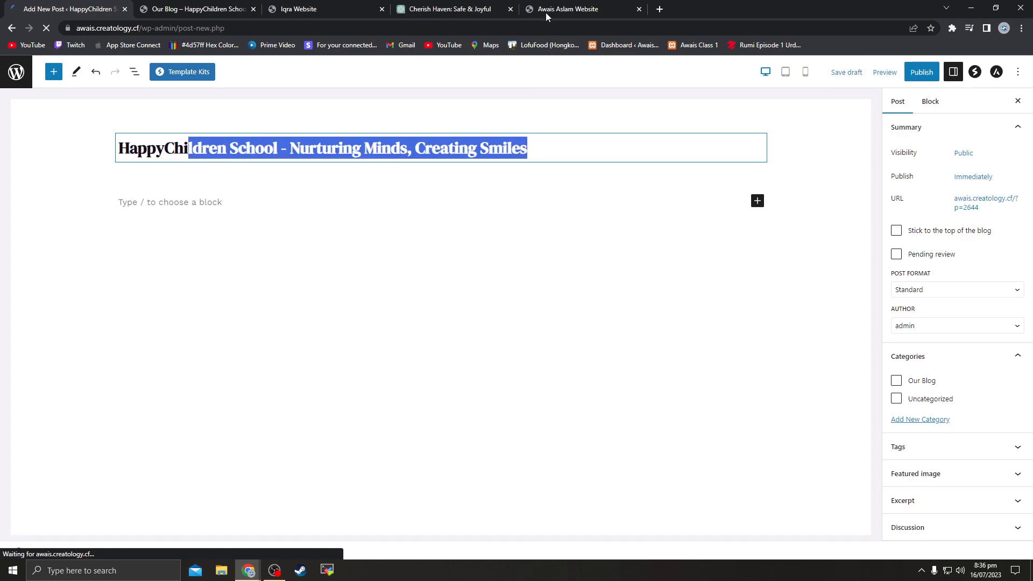
Switch back to ChatGPT and copy the generated HappyChildren School article, starting from its title heading
click(546, 11)
click(466, 9)
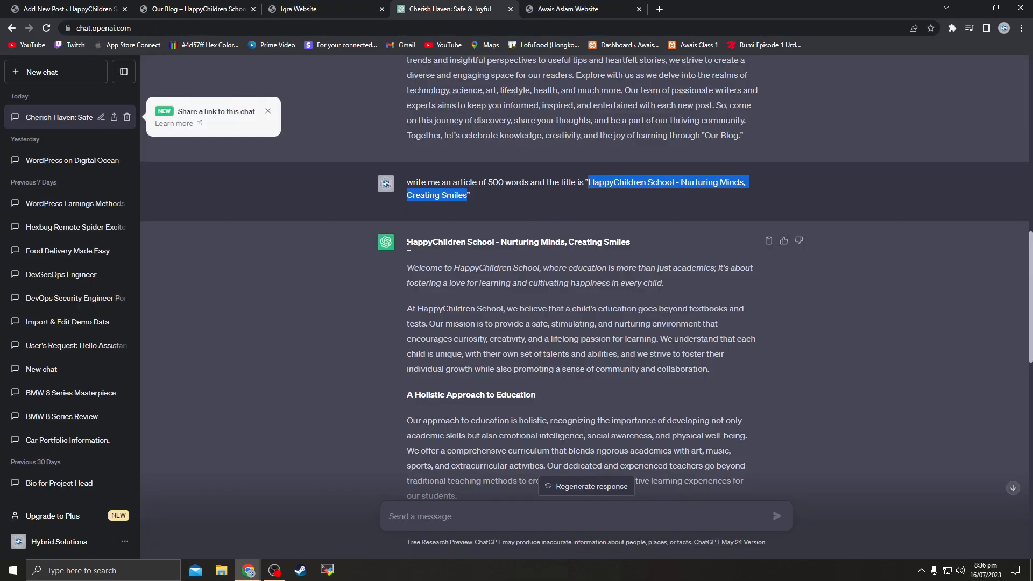
drag(410, 243, 545, 366)
scroll(531, 382, down, 4)
scroll(536, 374, up, 14)
click(688, 242)
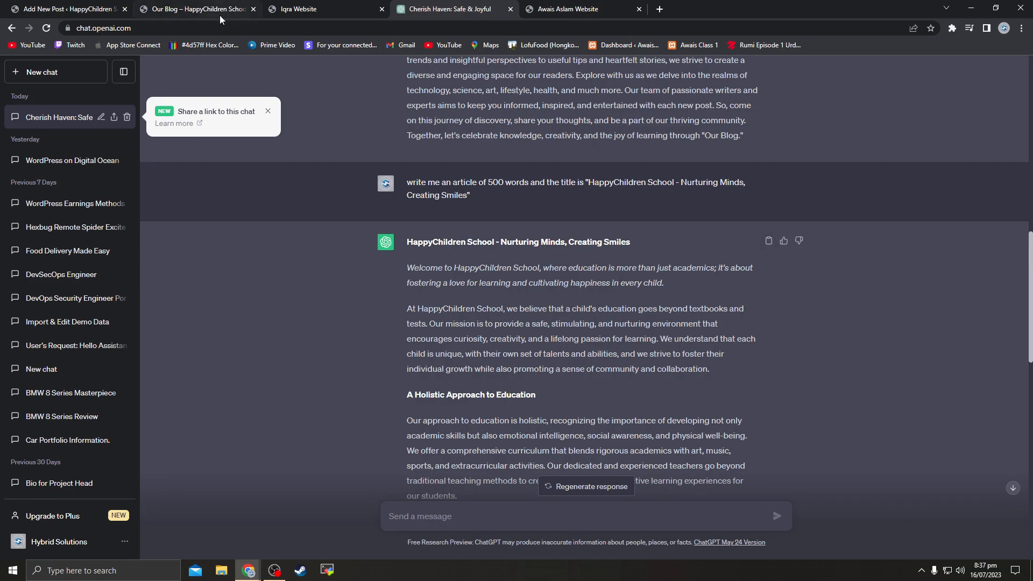
drag(409, 242, 457, 497)
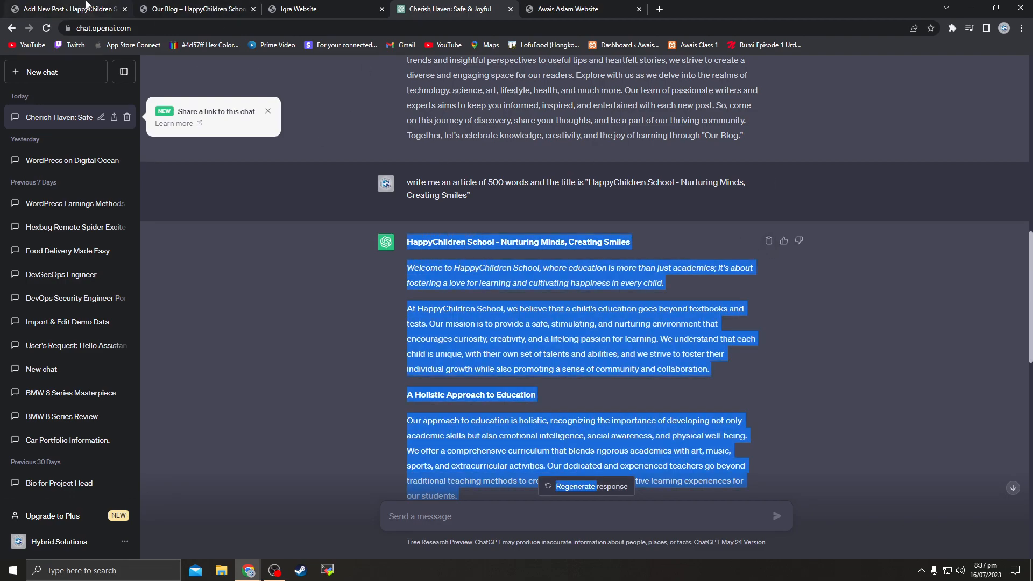
Switch to the new WordPress post and paste the copied article into its empty body below the title
click(70, 8)
click(186, 204)
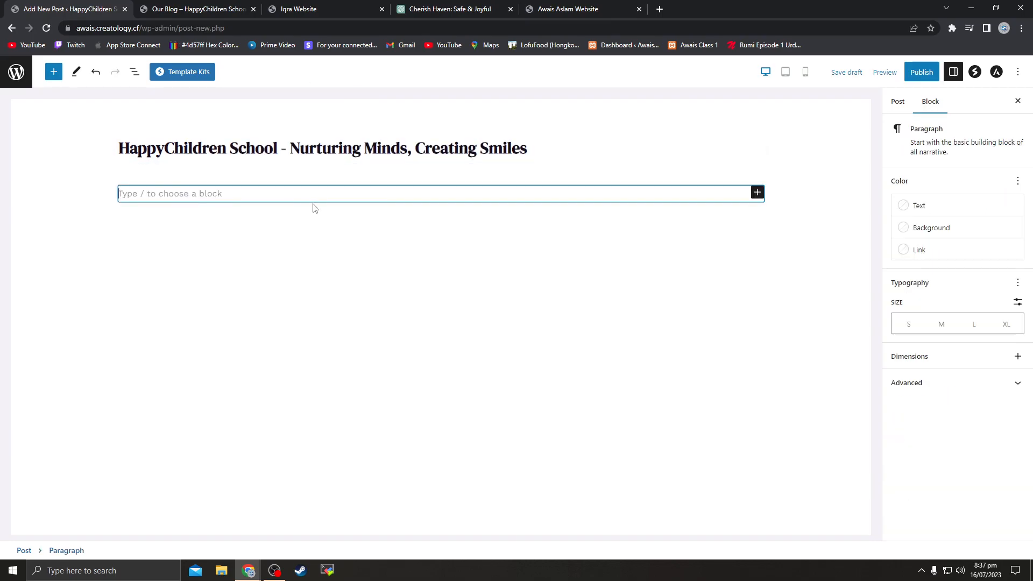
key(ctrl+v)
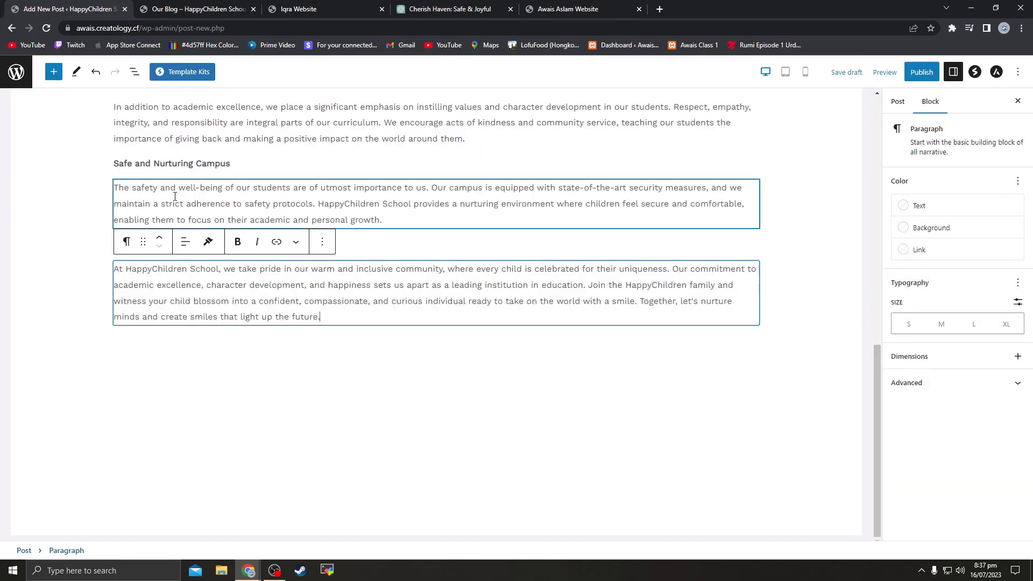
click(549, 364)
Review the headings and paragraphs of the pasted article in the post
scroll(539, 369, up, 3)
scroll(537, 371, up, 8)
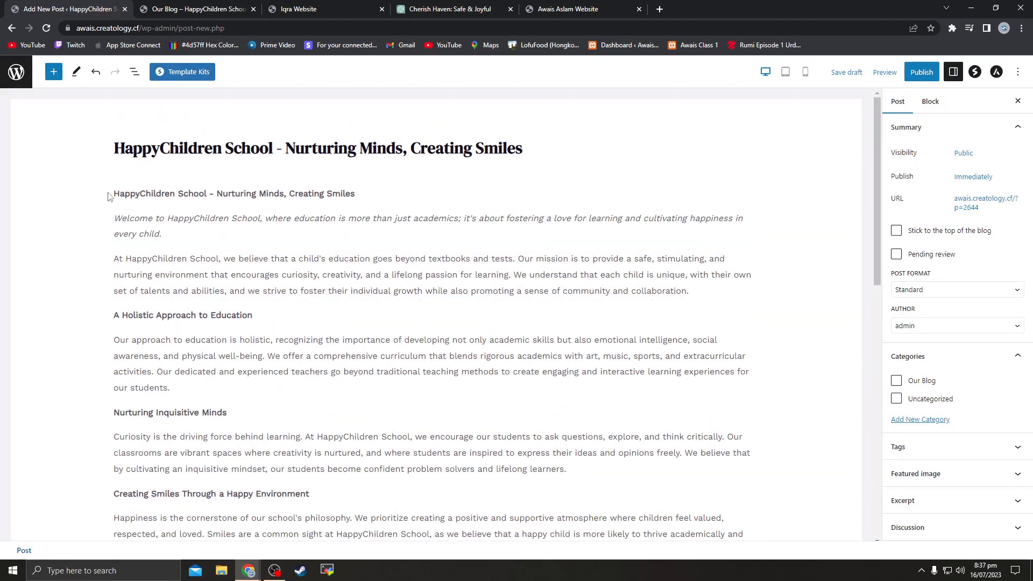
scroll(452, 330, down, 3)
scroll(452, 329, down, 7)
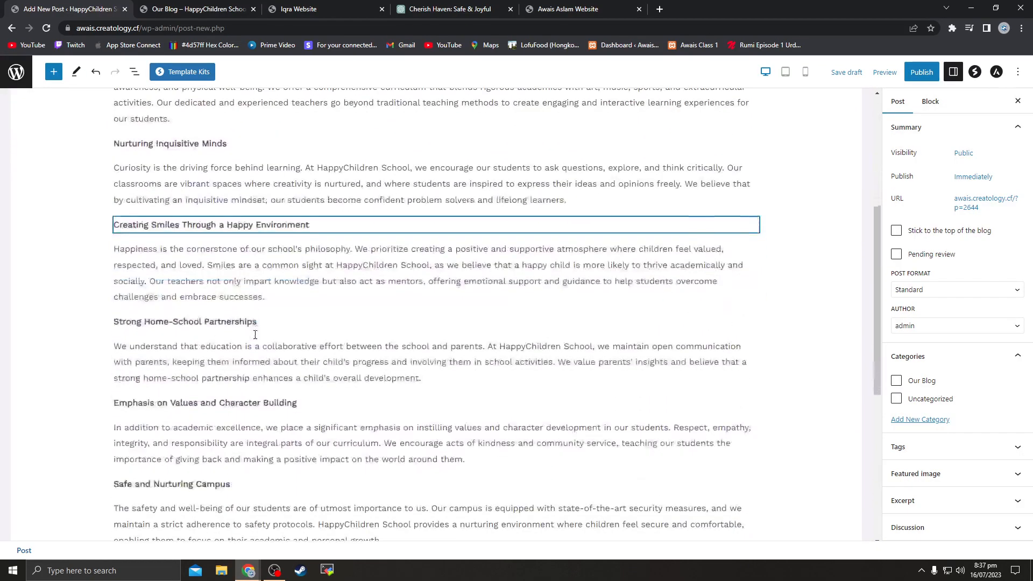
scroll(255, 333, up, 6)
scroll(255, 334, up, 4)
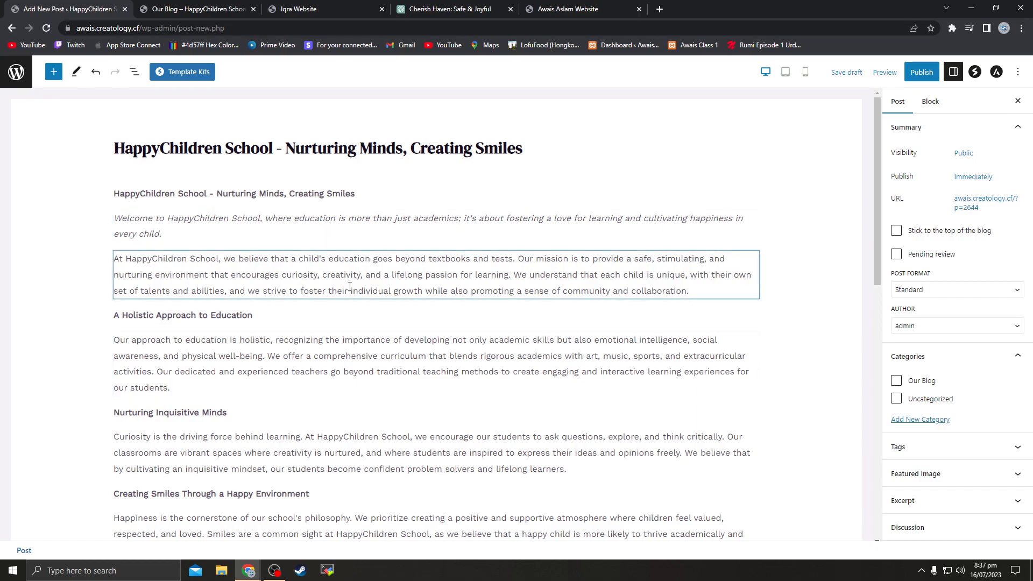
click(237, 411)
click(249, 430)
click(607, 388)
click(606, 411)
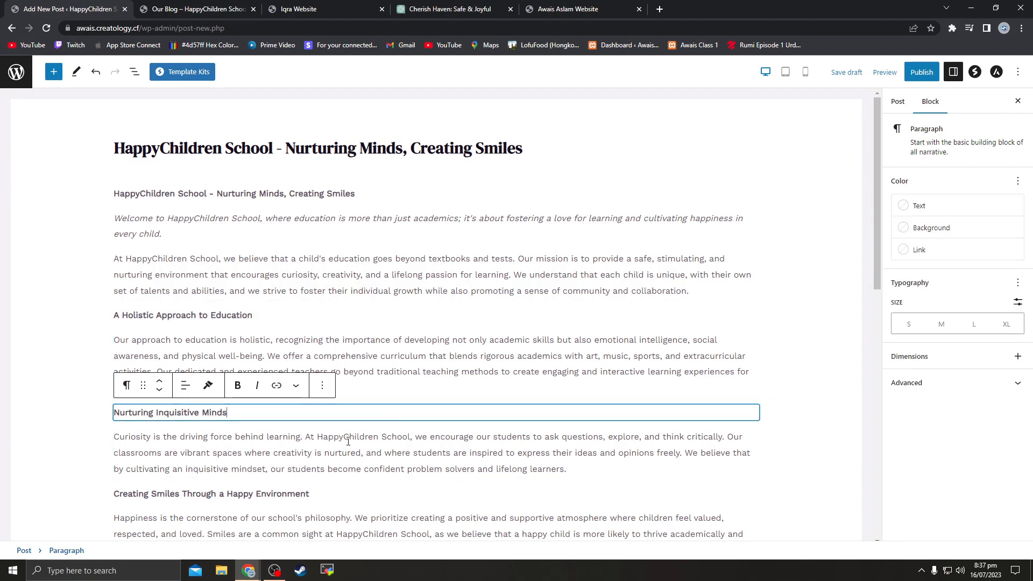
click(905, 110)
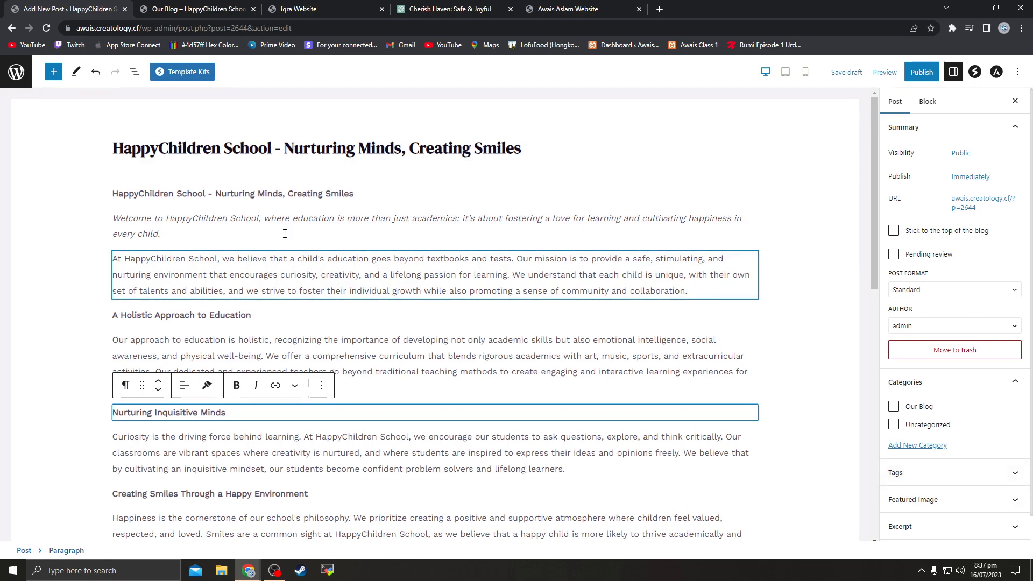
Copy the post title and open a Google search page in a new browser tab
drag(113, 148, 525, 146)
right_click(517, 147)
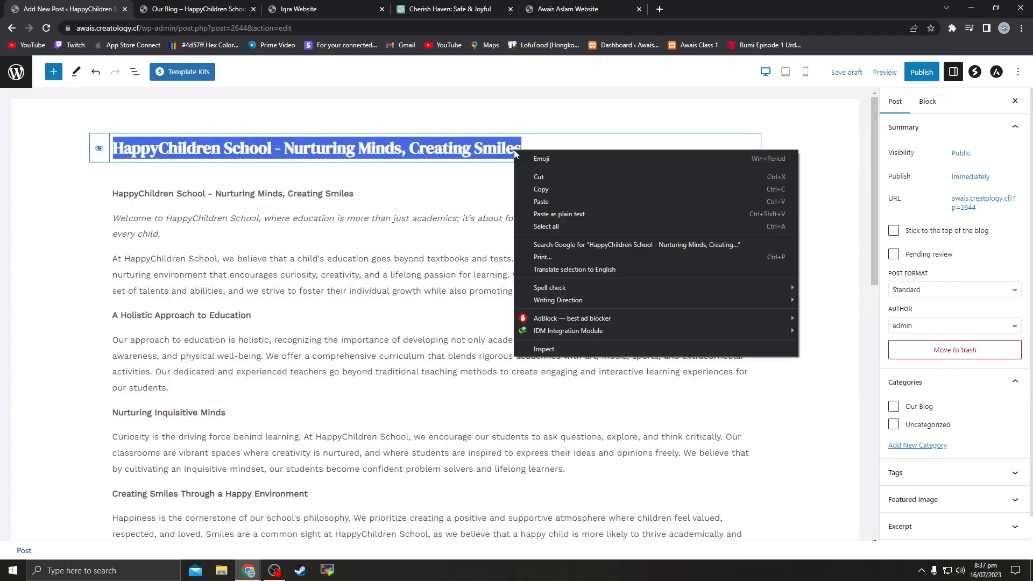
click(538, 185)
click(660, 9)
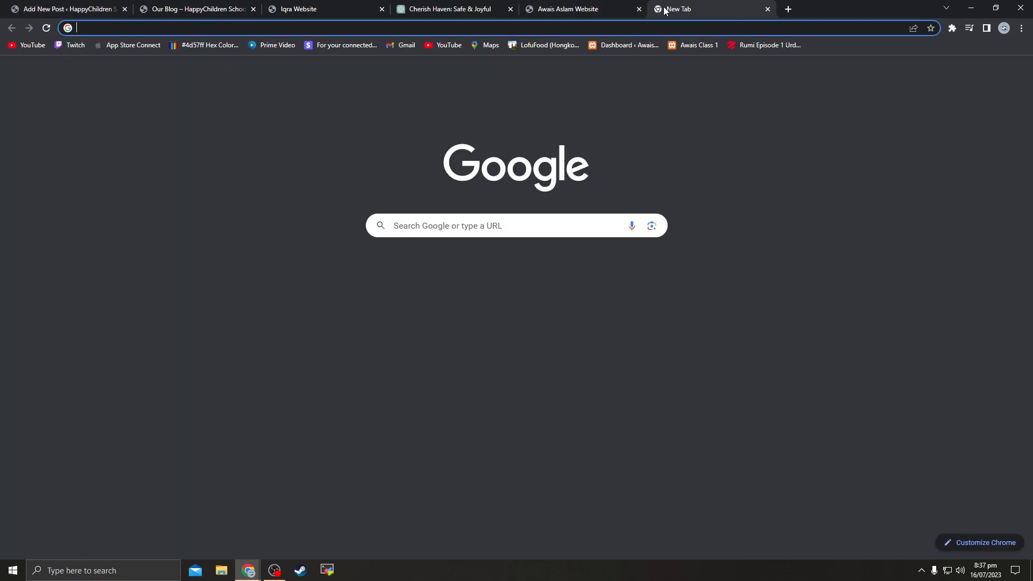
text(google.com0)
key(Return)
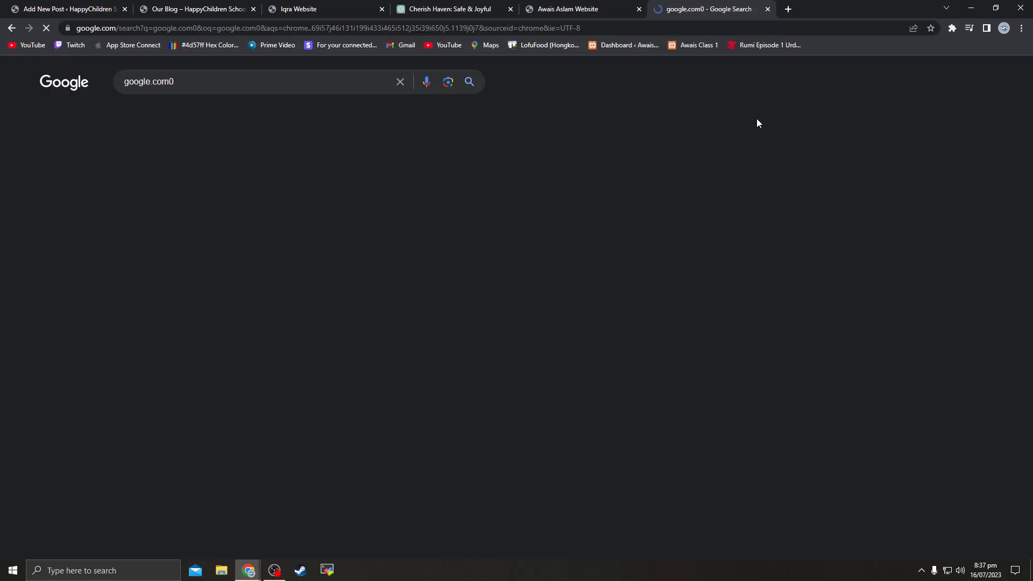
Search Google Images for "HappyChildren School - Nurturing Minds, Creating Smiles" and show the results in a separate maximized window
triple_click(174, 85)
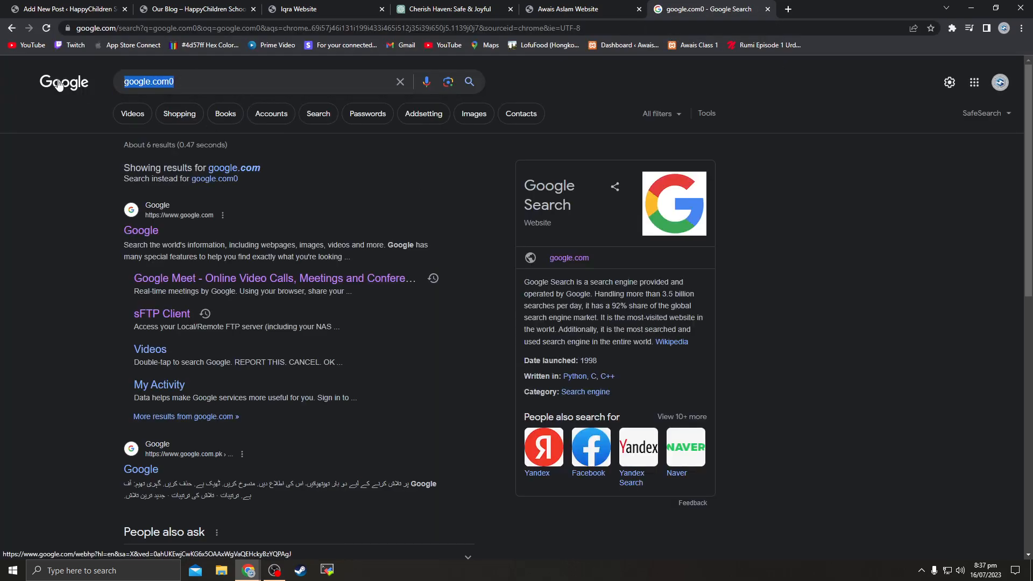
key(ctrl+v)
key(Return)
drag(700, 8, 0, 114)
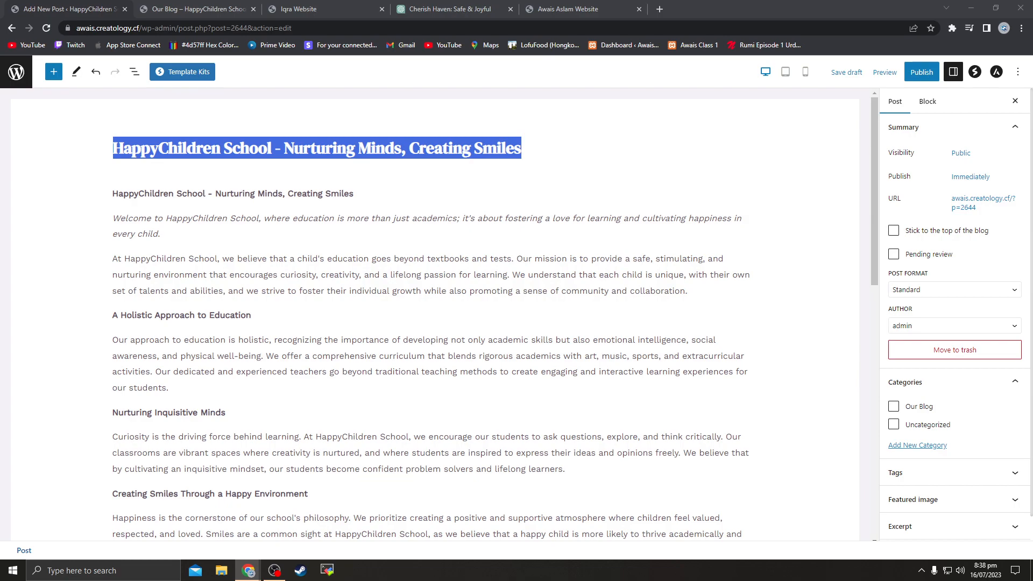
drag(0, 114, 555, 128)
double_click(554, 128)
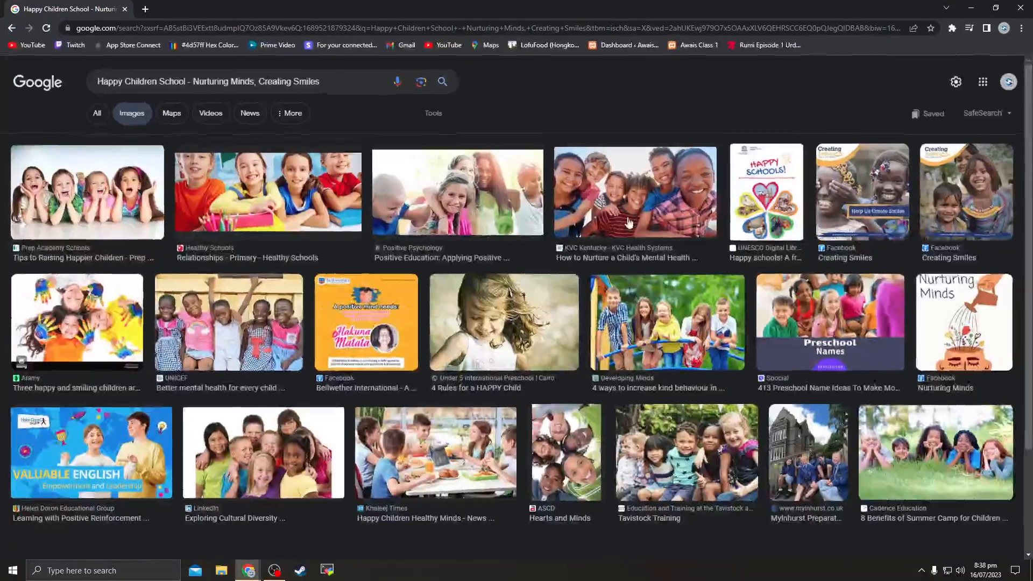
Save the Prep Academy Schools picture of four cheering children to the Desktop as image1
click(55, 206)
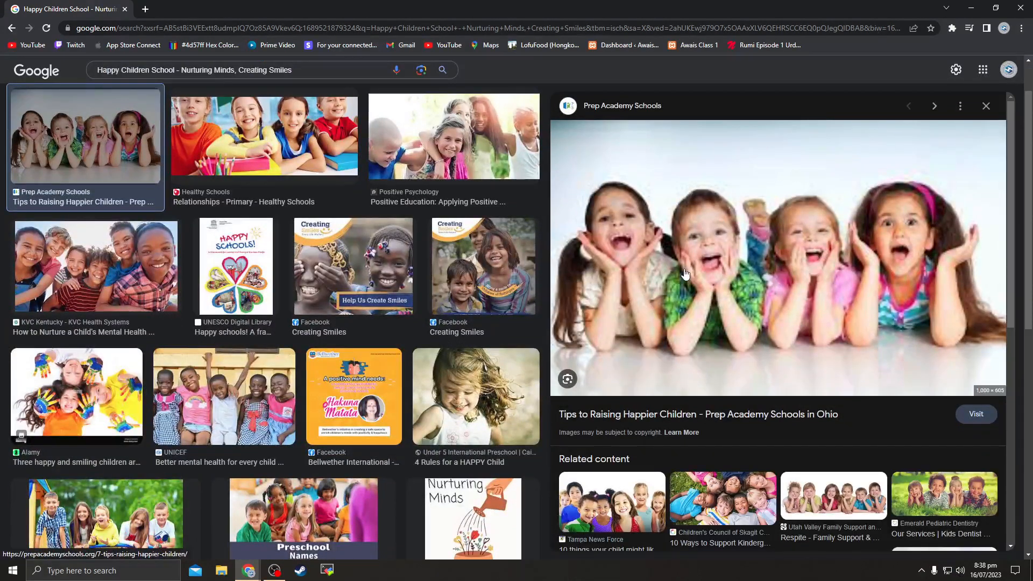
right_click(737, 244)
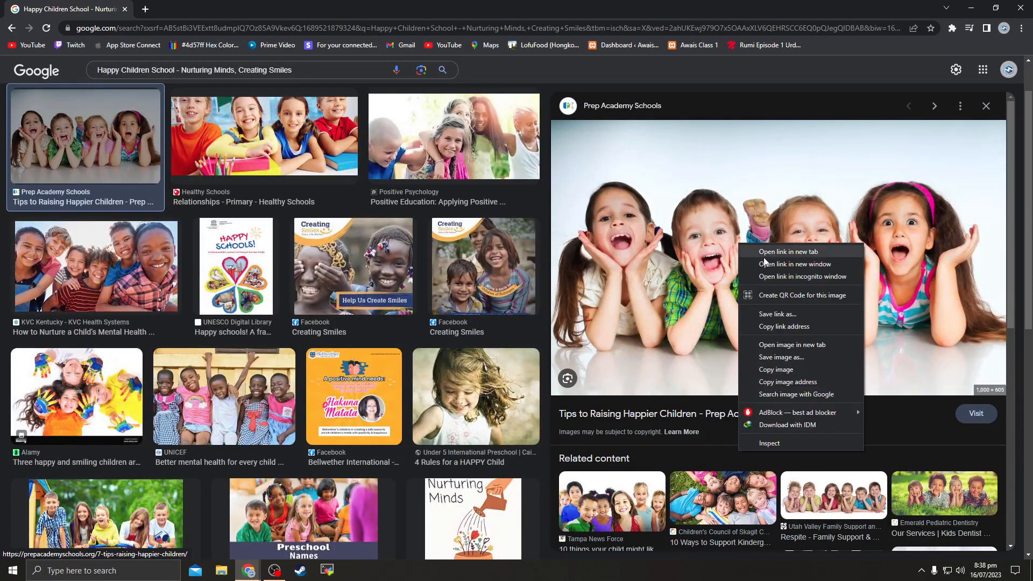
click(781, 358)
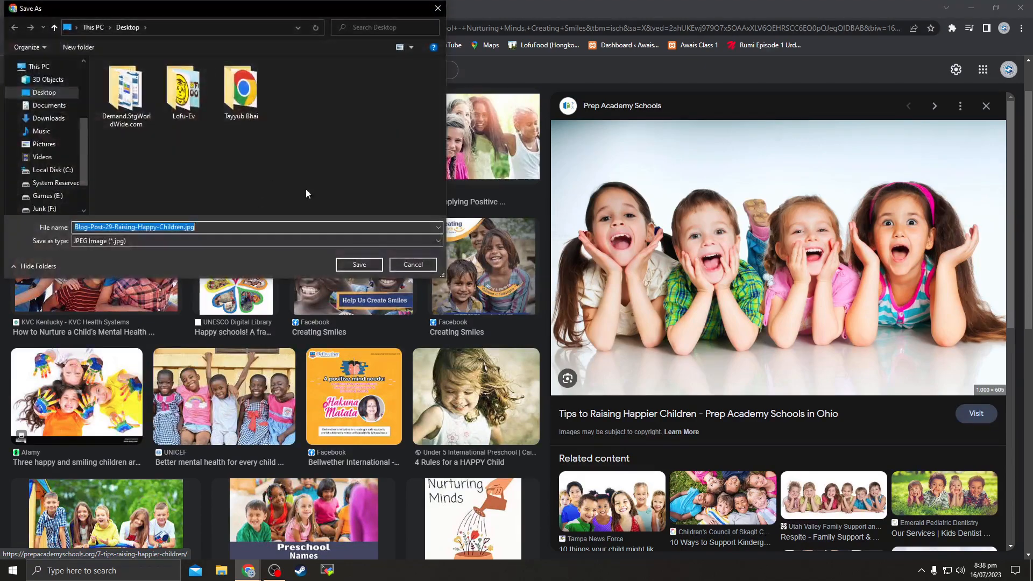
text(image1)
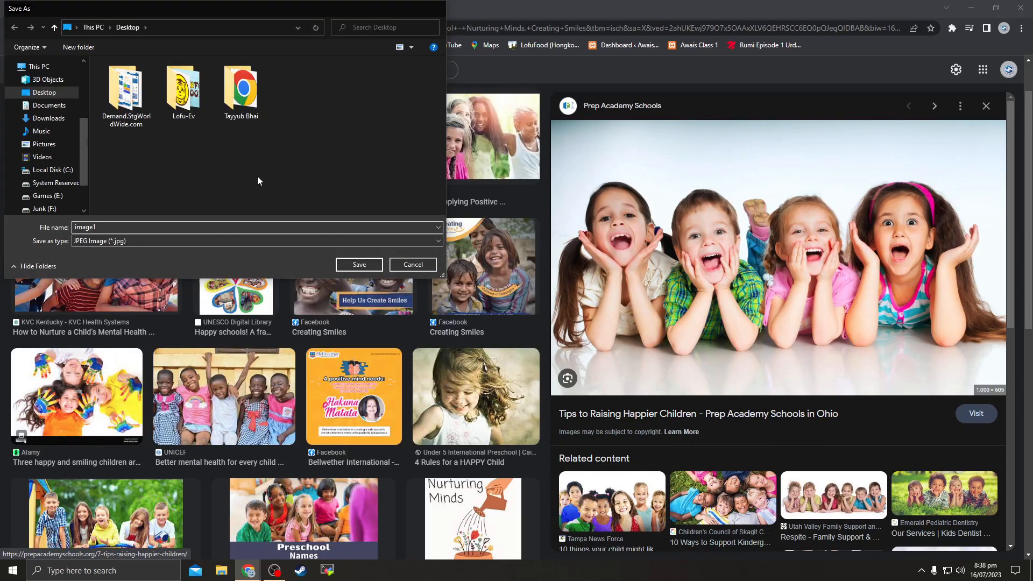
key(Return)
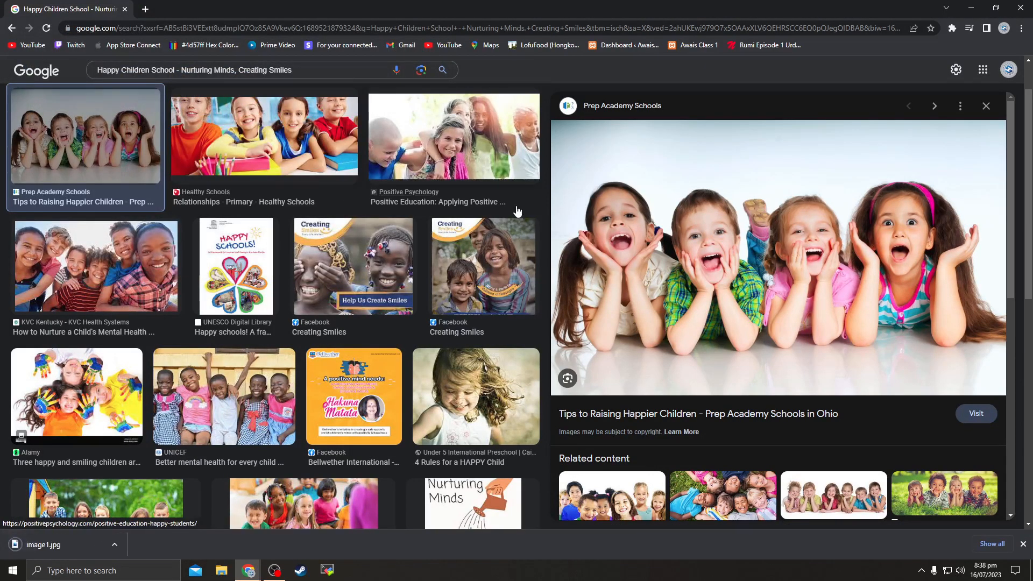
Save the Developing Minds picture of five children on a playground to the Desktop as image2
scroll(323, 306, down, 2)
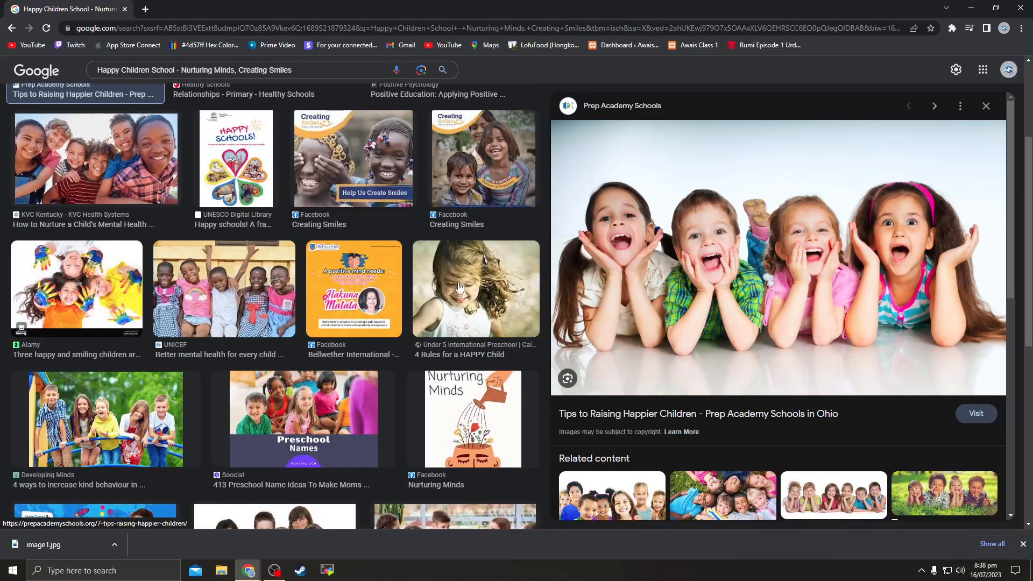
scroll(415, 314, down, 4)
click(133, 199)
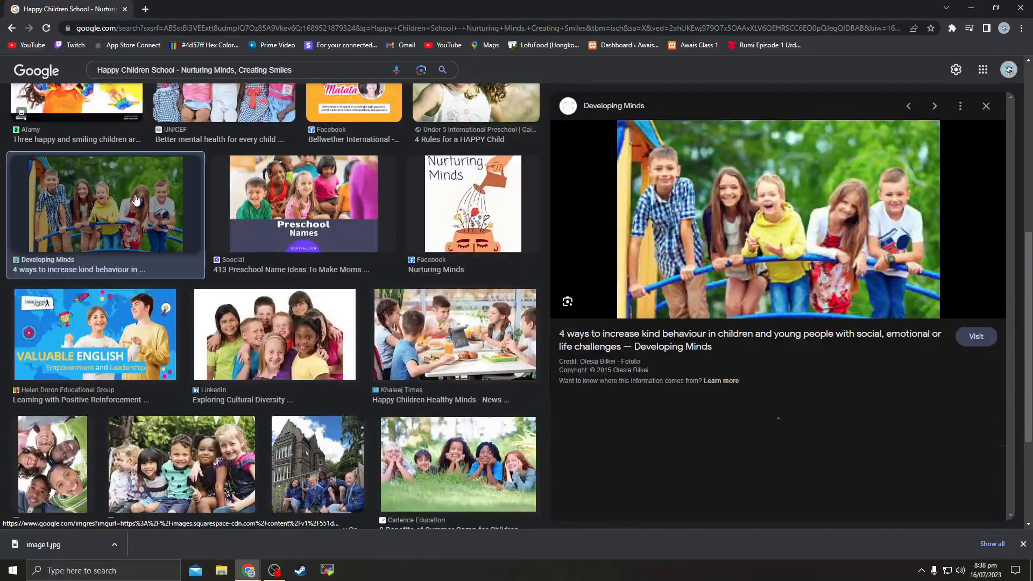
right_click(730, 208)
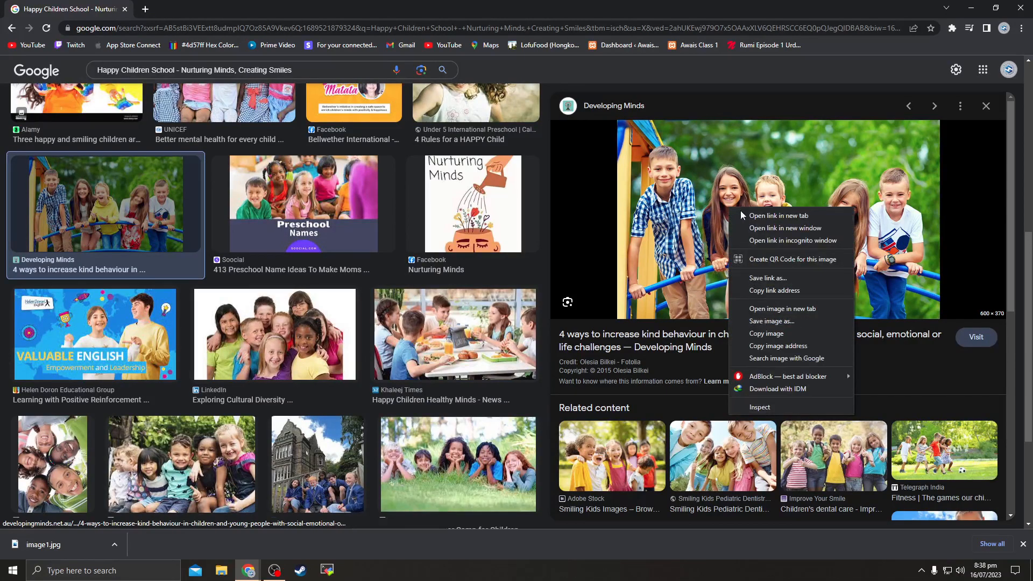
click(780, 323)
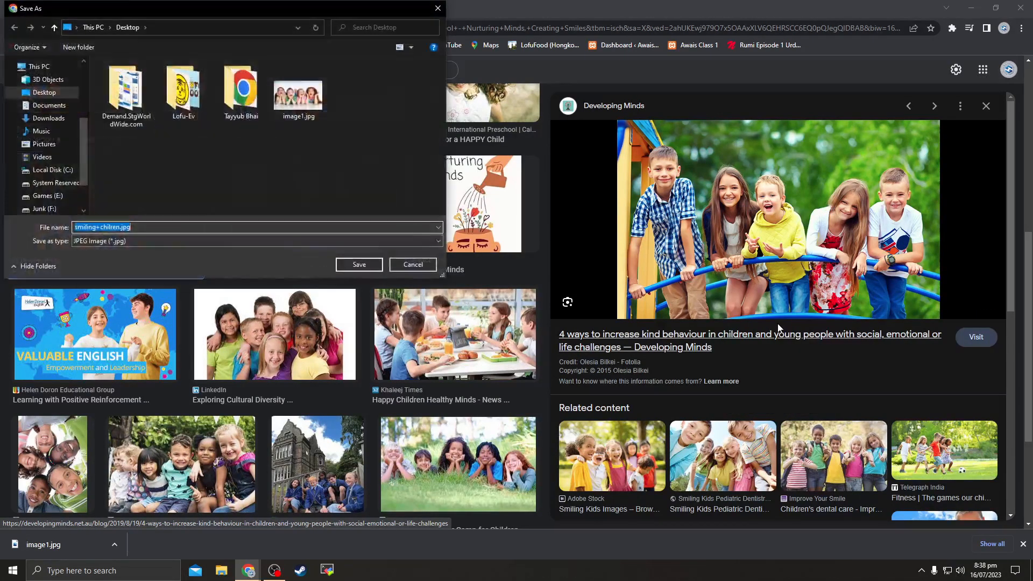
text(image2)
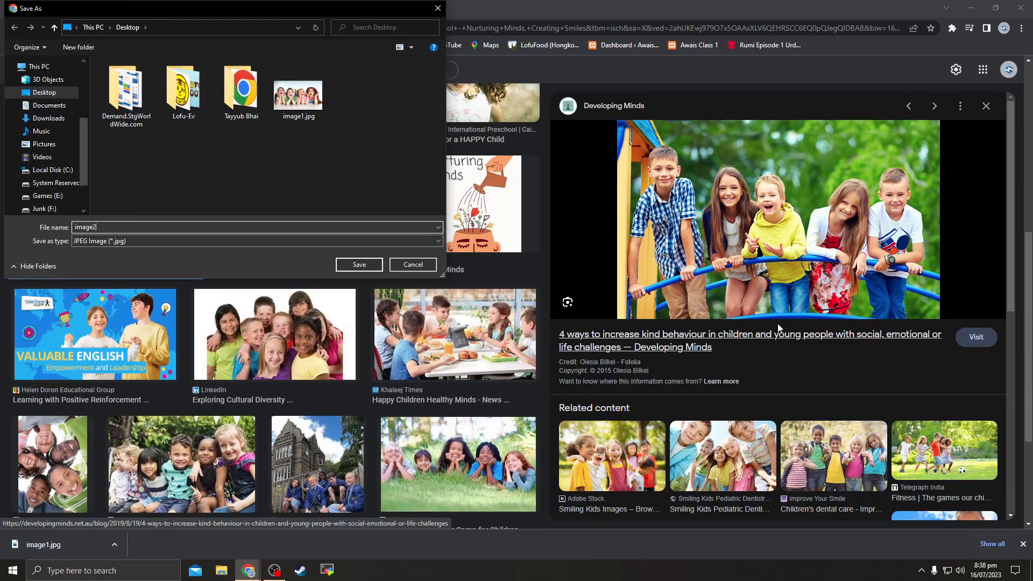
key(Return)
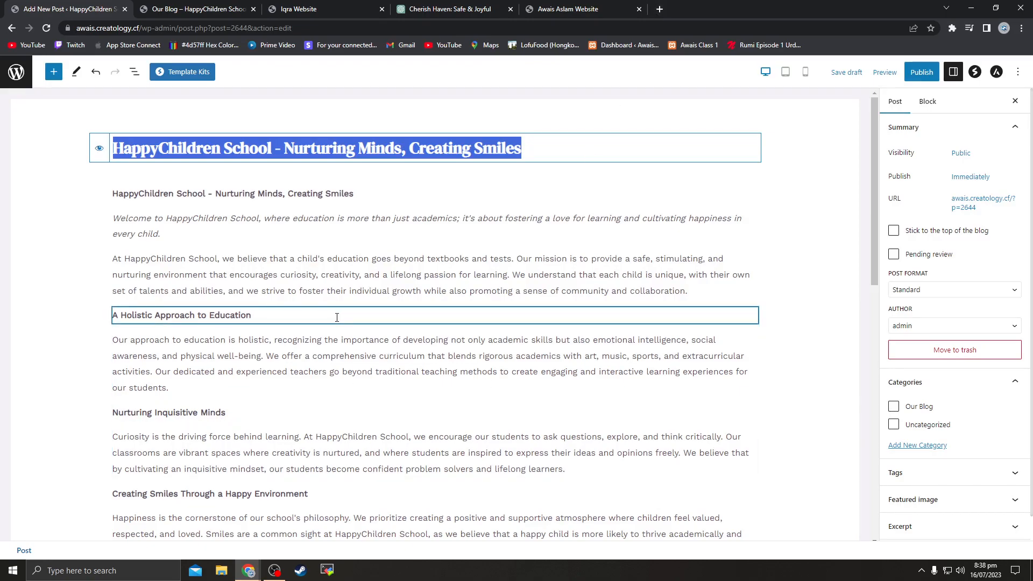
click(664, 11)
click(83, 5)
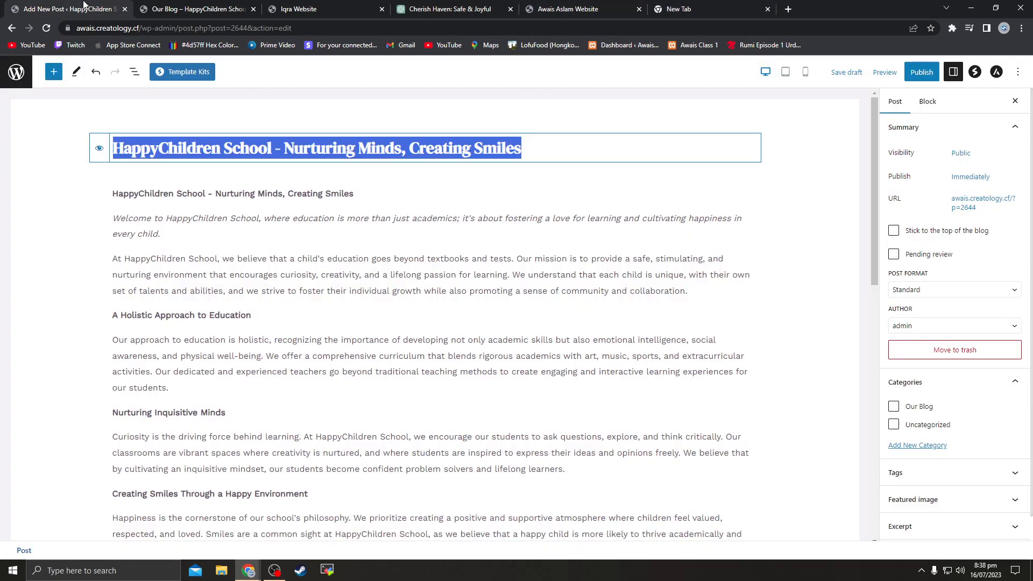
click(768, 9)
Open the full block library for adding a block after the article's final paragraph
click(344, 437)
click(372, 413)
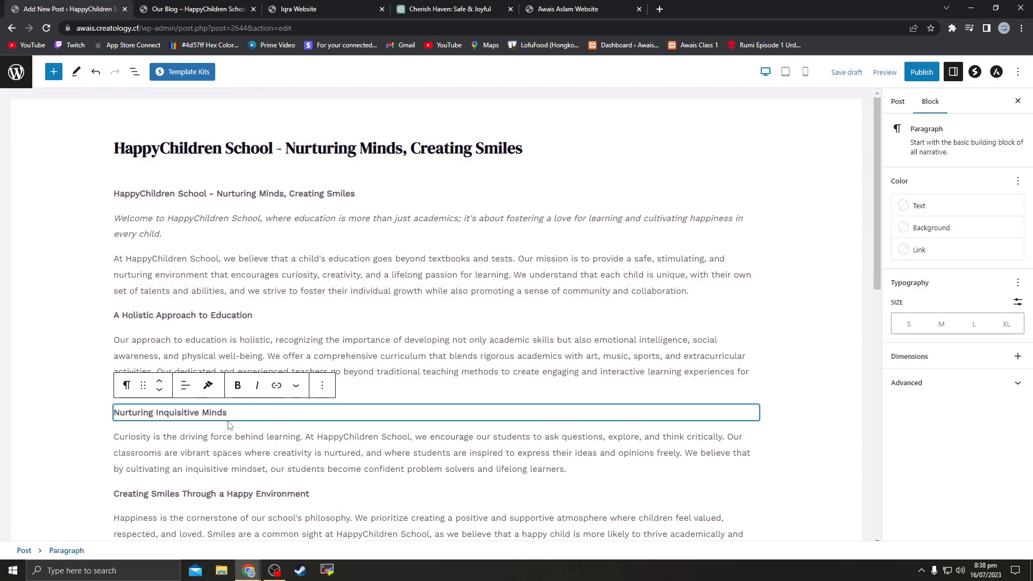
scroll(230, 414, down, 10)
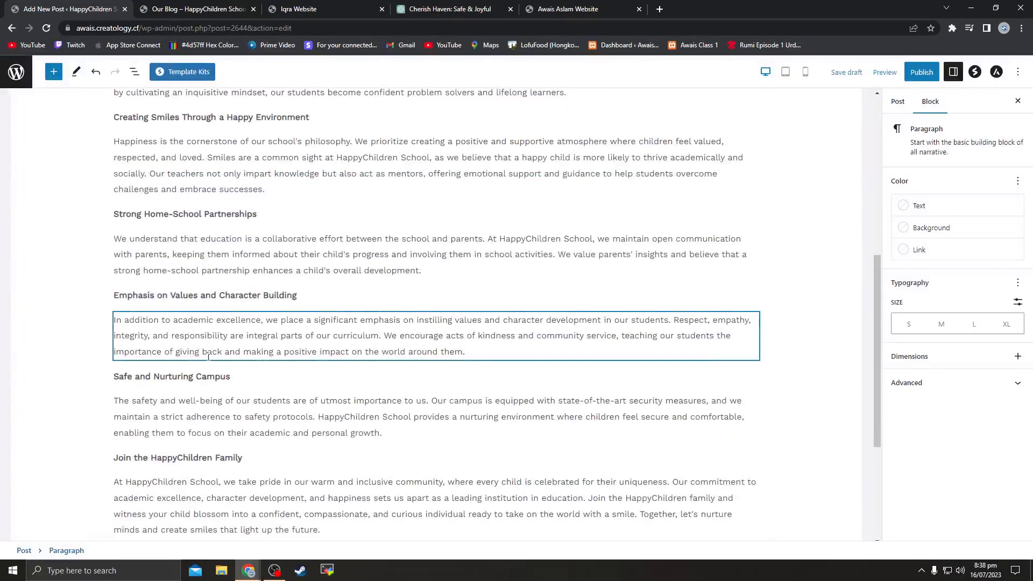
scroll(226, 364, up, 2)
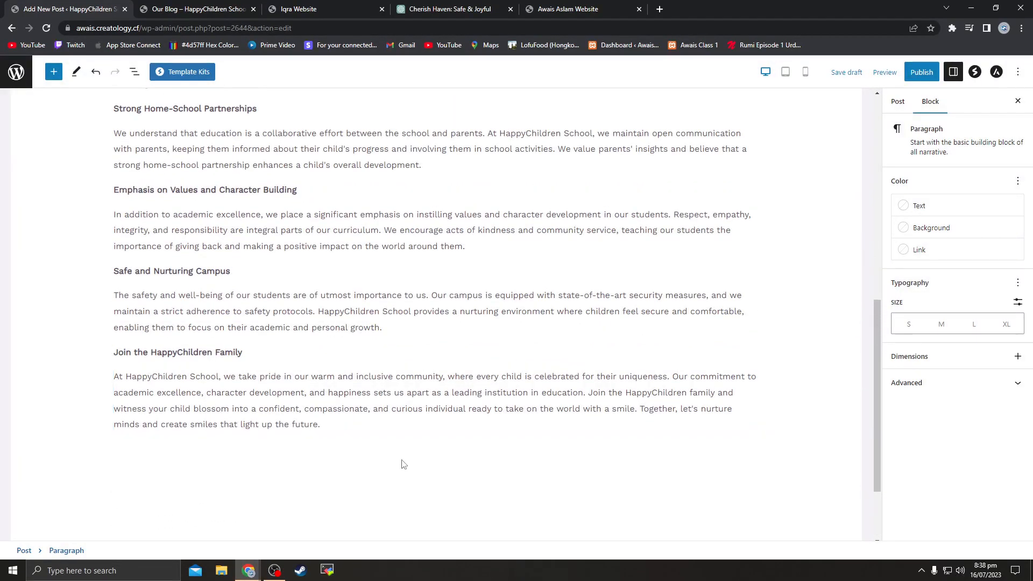
click(765, 457)
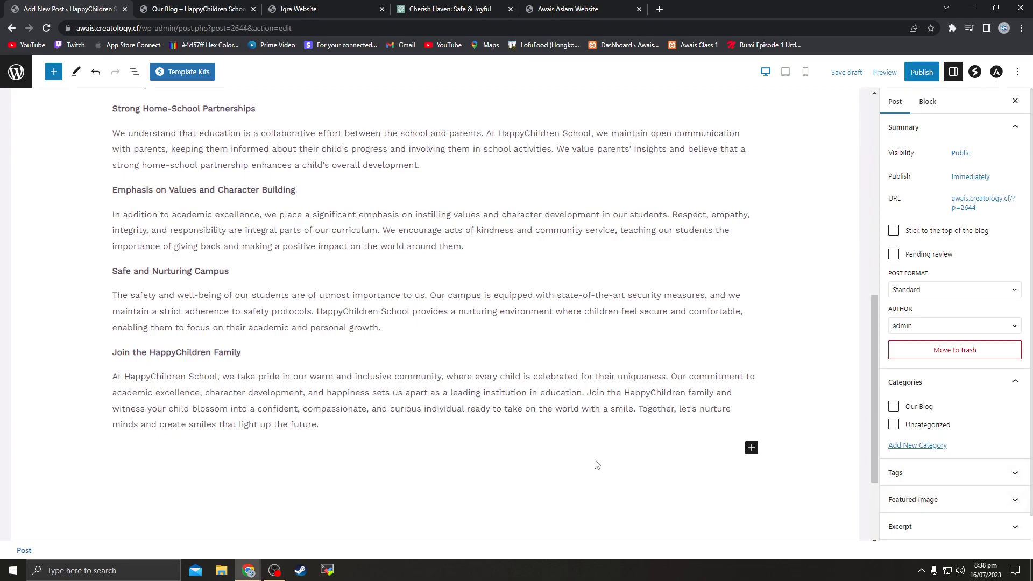
click(751, 450)
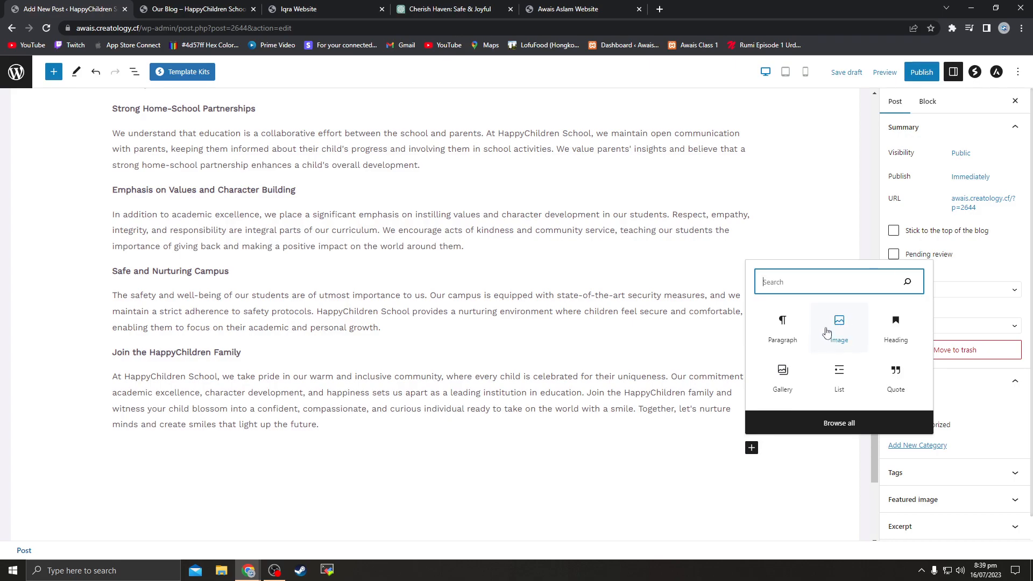
click(843, 423)
Browse the block library's media, design, theme and embed blocks
scroll(64, 232, down, 10)
scroll(65, 259, down, 15)
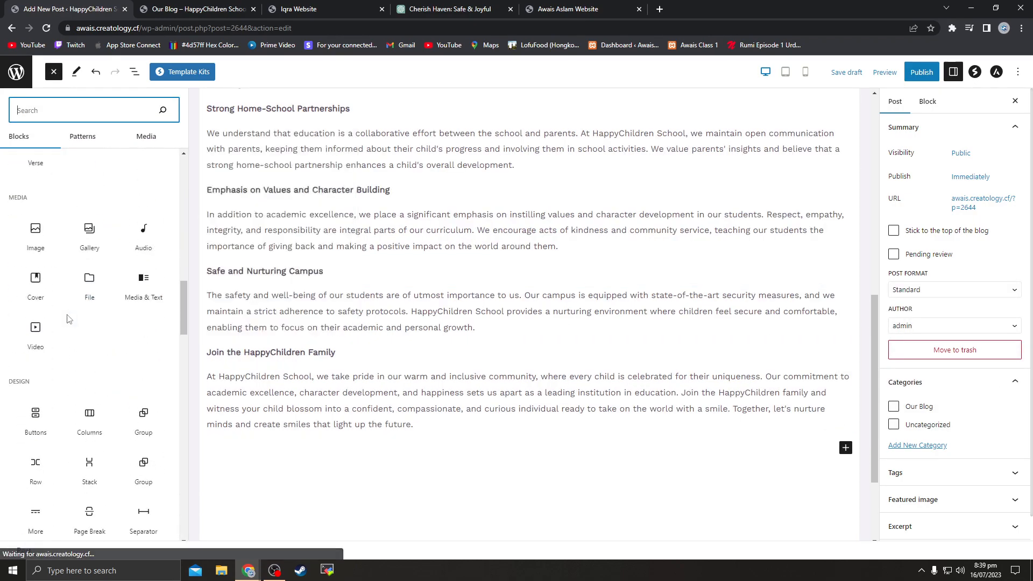
scroll(68, 319, down, 10)
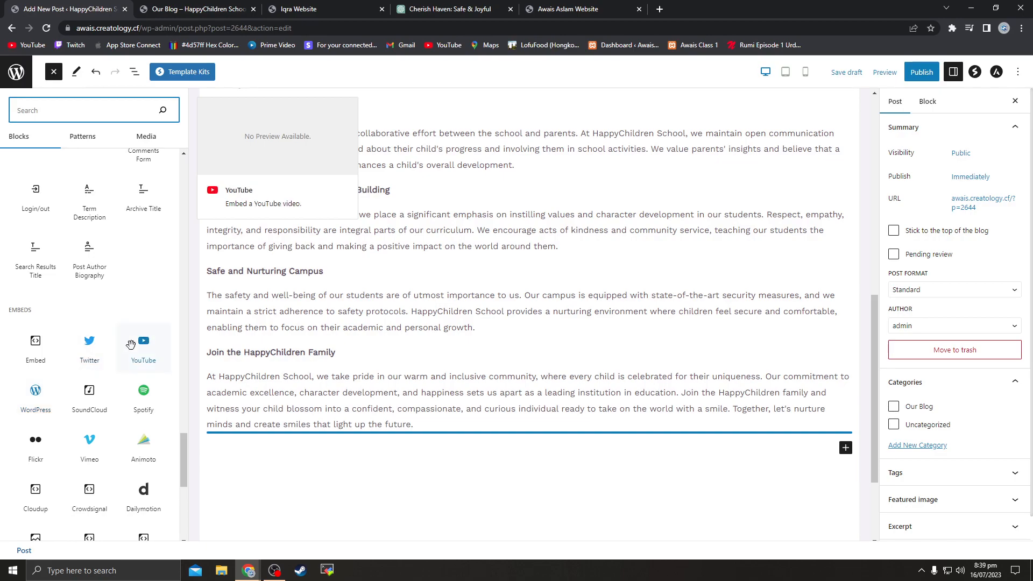
scroll(86, 420, down, 5)
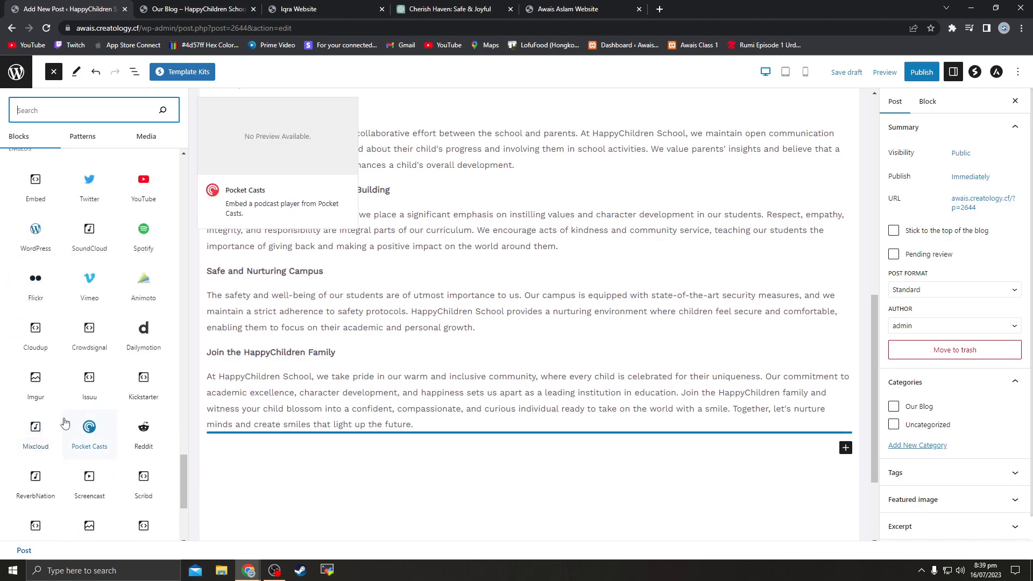
scroll(86, 396, up, 10)
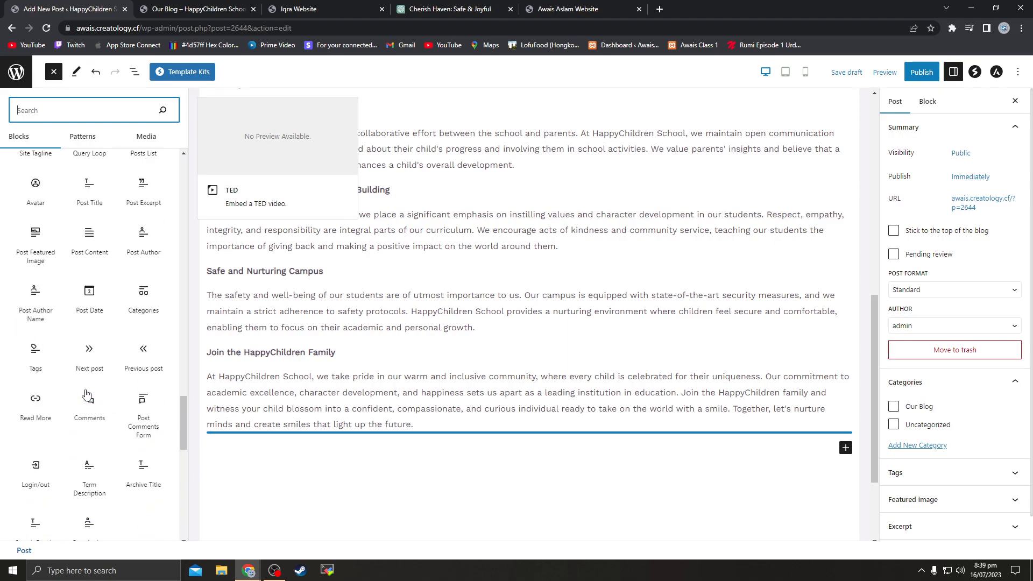
scroll(86, 396, up, 15)
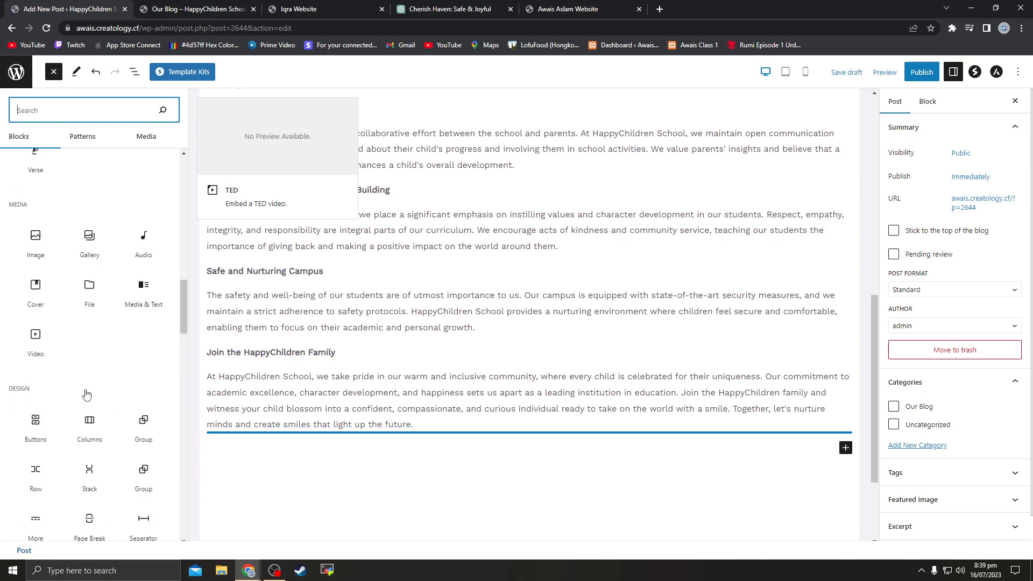
Search the block library for "image" and insert the customizable Spectra Image block after the article's final paragraph
scroll(86, 396, up, 5)
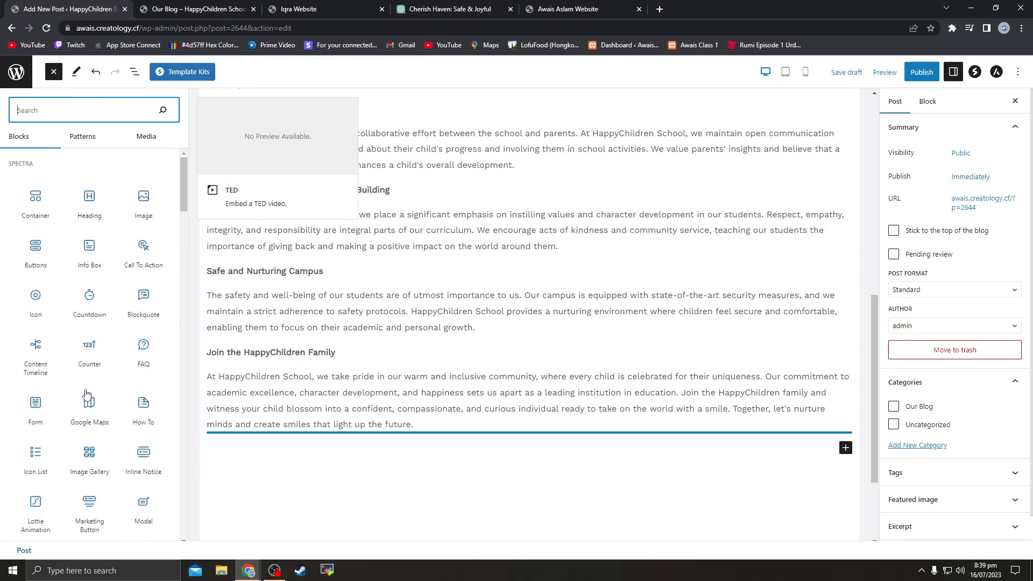
click(66, 118)
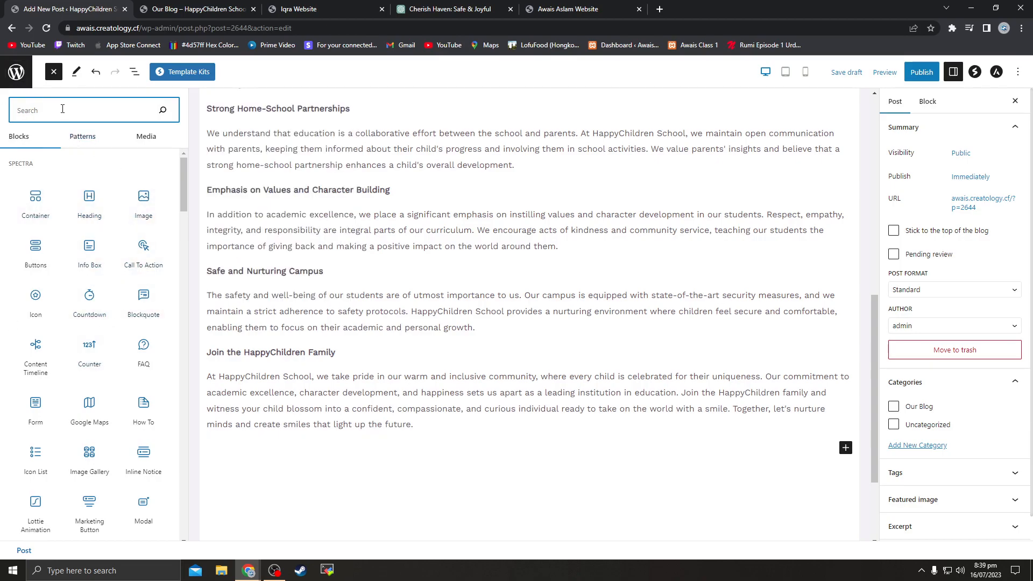
text(ima)
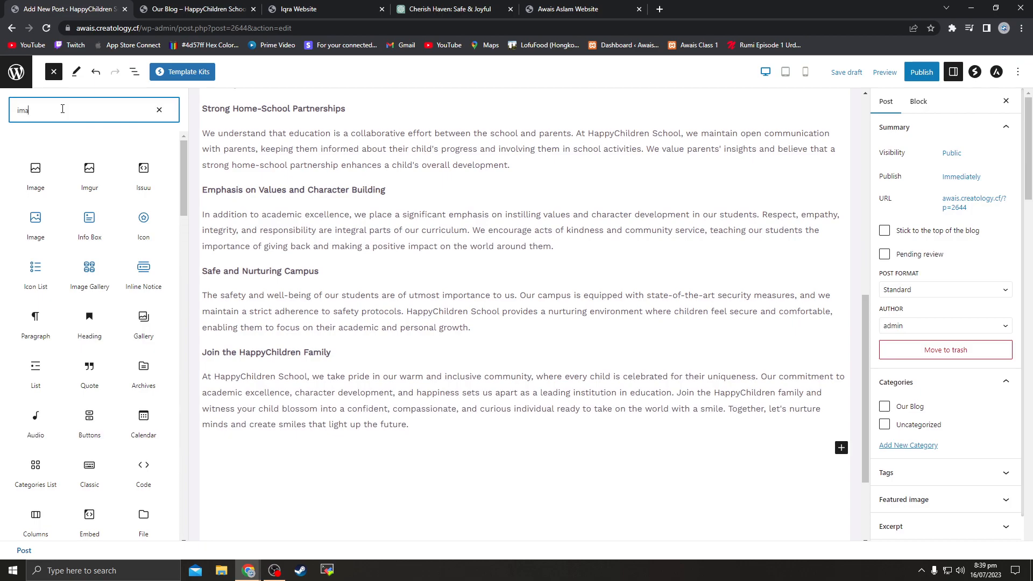
text(ge)
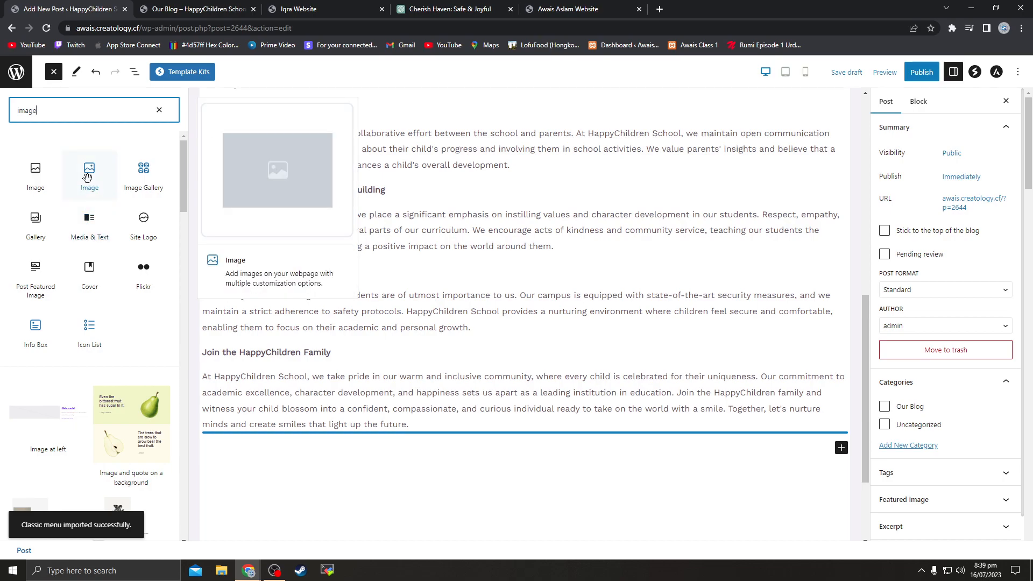
click(87, 175)
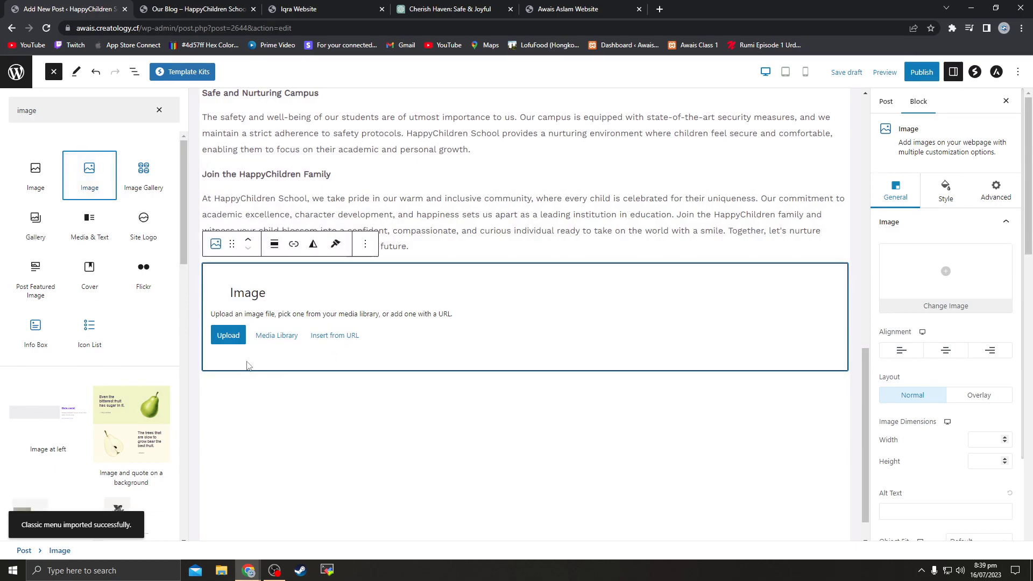
Upload image1.jpg from the Desktop into the new Image block
click(225, 332)
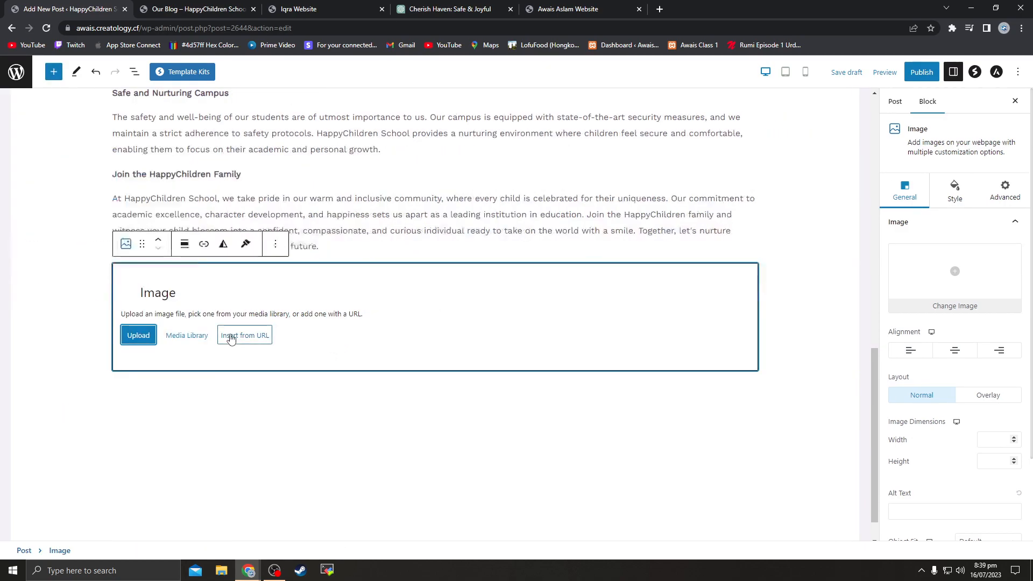
click(143, 337)
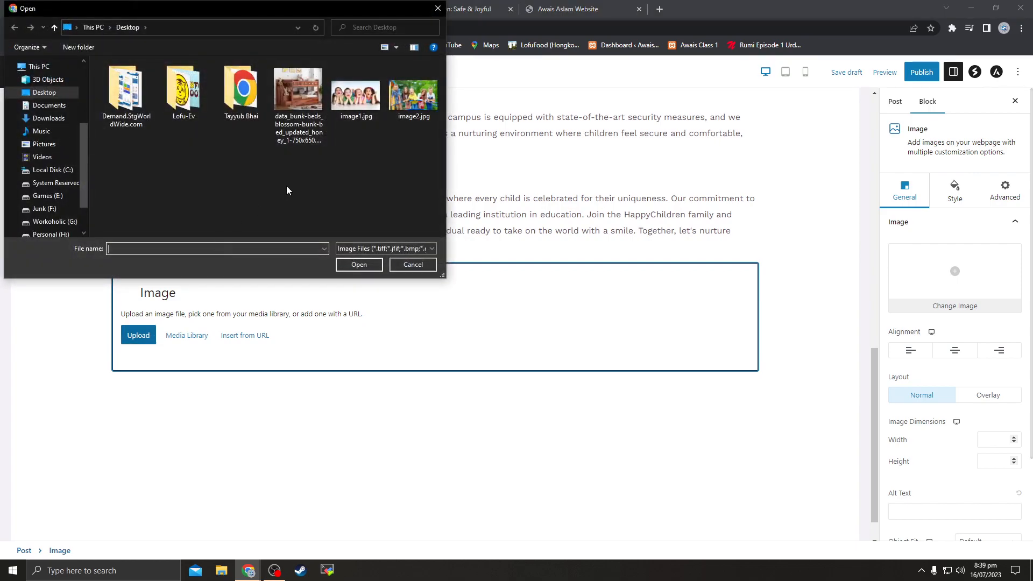
click(348, 99)
click(345, 266)
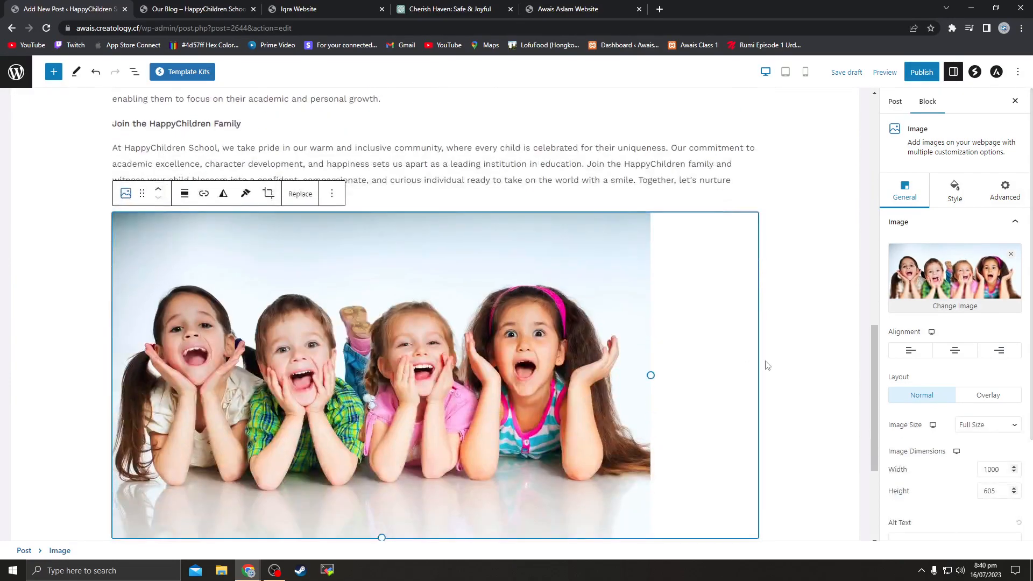
click(768, 366)
click(398, 383)
scroll(325, 331, down, 2)
scroll(325, 332, up, 2)
Move the picture up block by block until it sits beneath the "Emphasis on Values and Character Building" heading
click(158, 192)
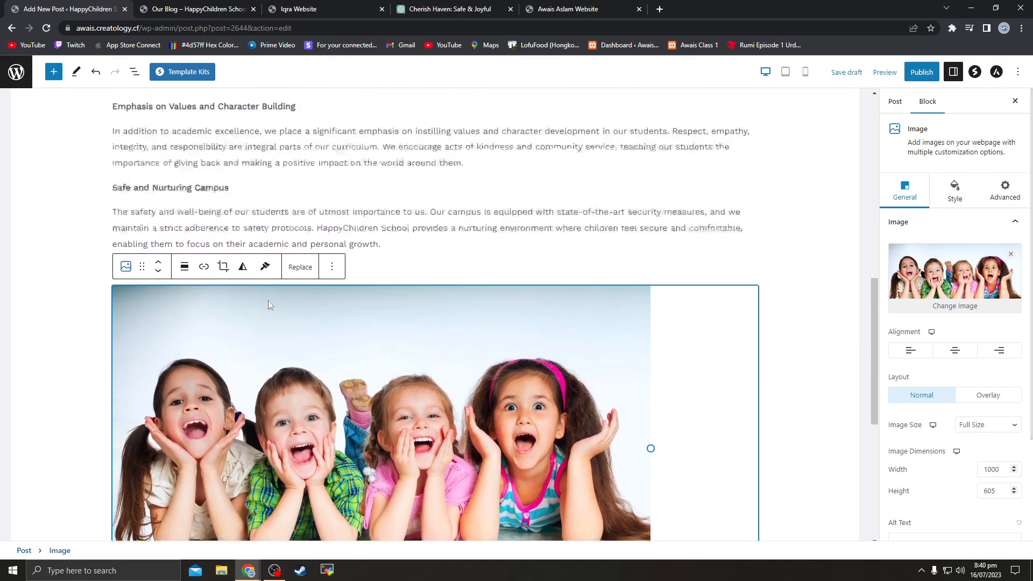
scroll(190, 454, up, 3)
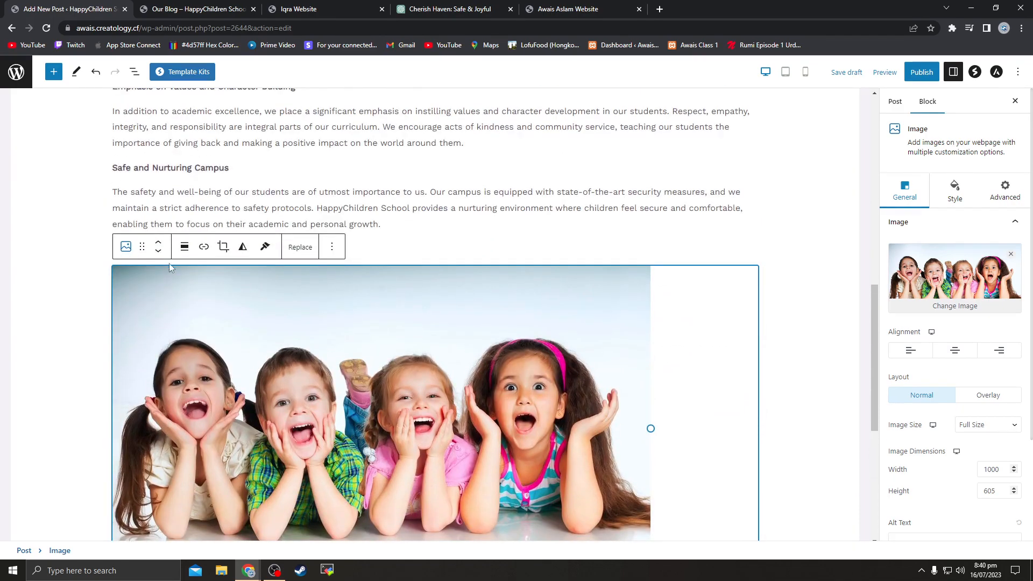
click(159, 247)
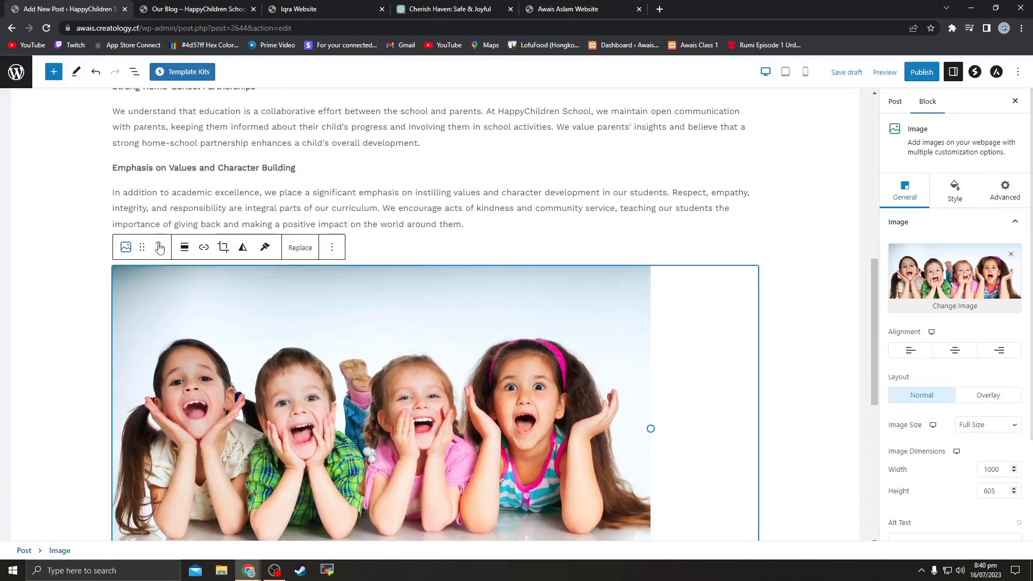
click(159, 246)
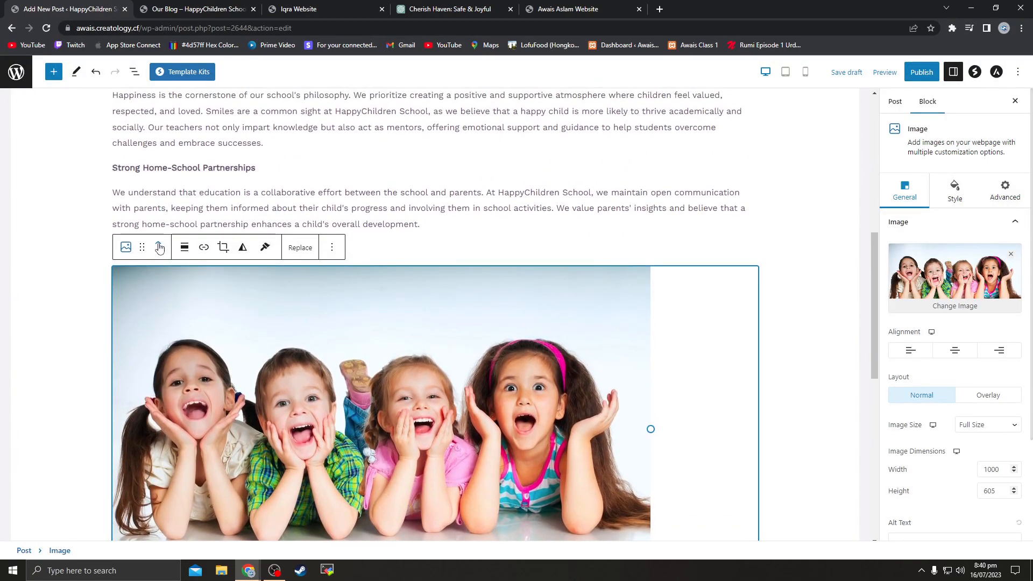
scroll(545, 296, down, 4)
scroll(545, 297, up, 5)
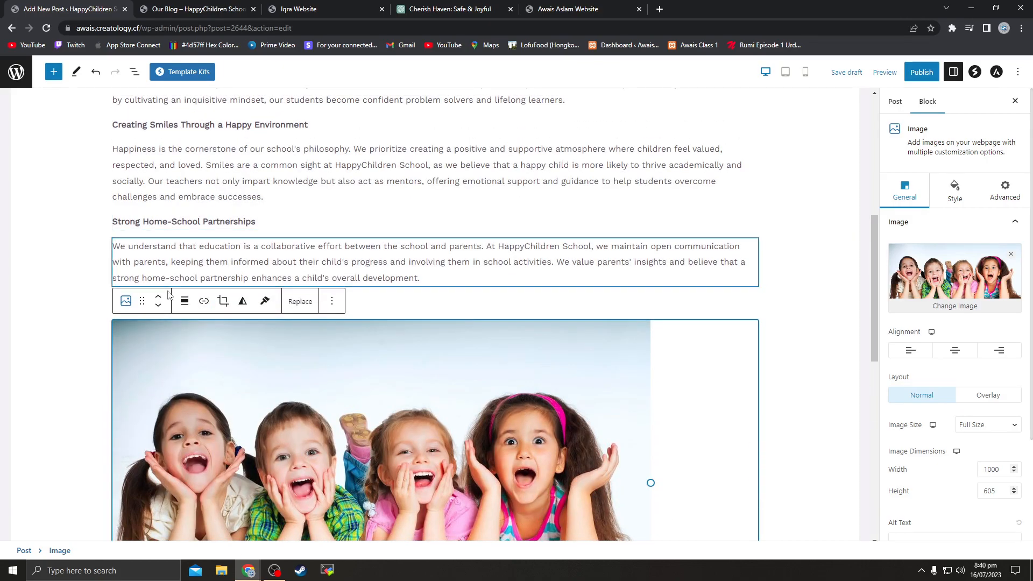
click(157, 306)
click(157, 305)
scroll(330, 346, down, 2)
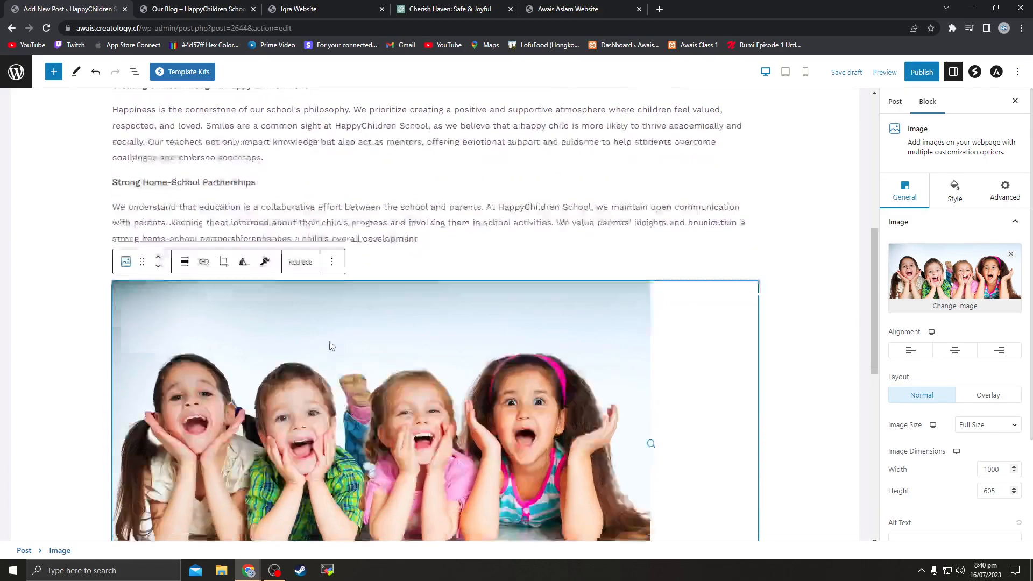
scroll(364, 347, down, 3)
scroll(337, 387, up, 6)
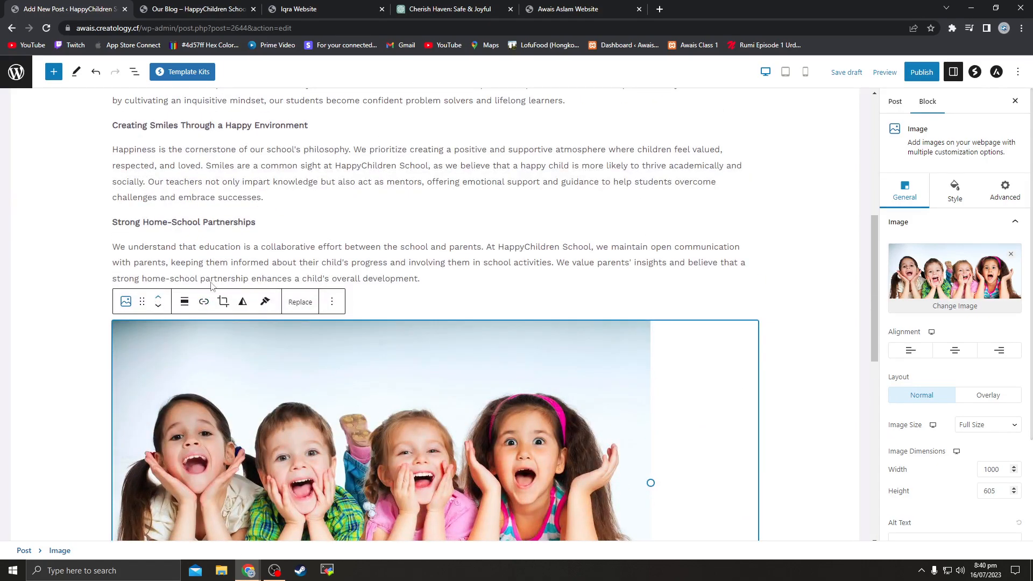
Move the picture above the "Emphasis on Values and Character Building" heading, directly after the Strong Home-School Partnerships paragraph
click(421, 308)
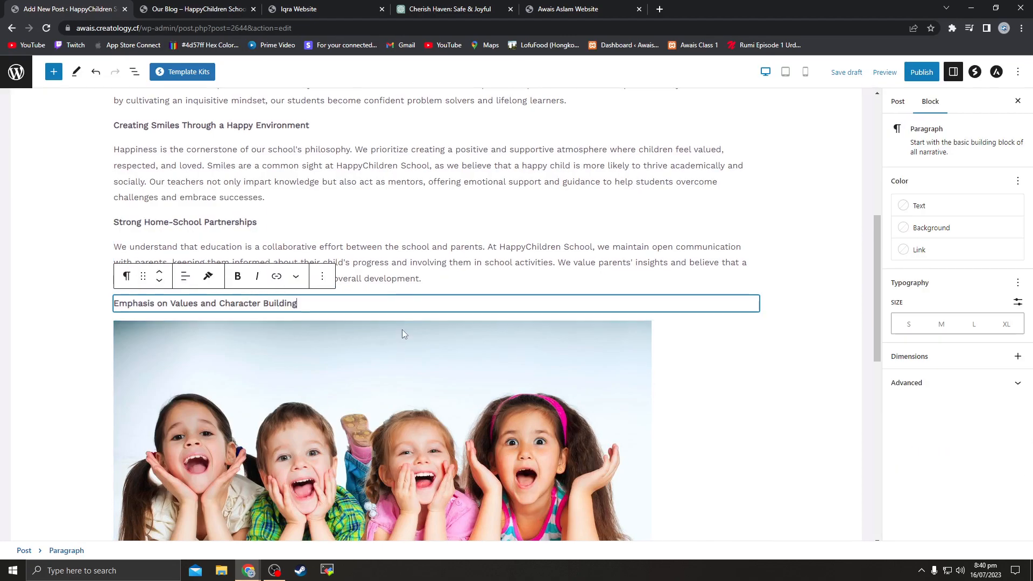
click(173, 342)
click(160, 299)
scroll(456, 315, down, 1)
click(494, 238)
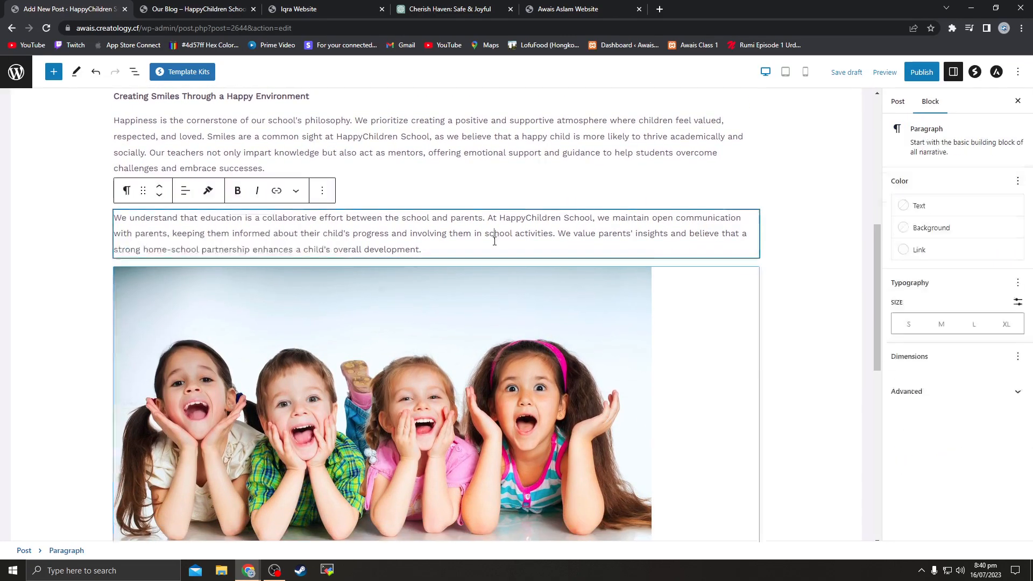
scroll(399, 301, down, 4)
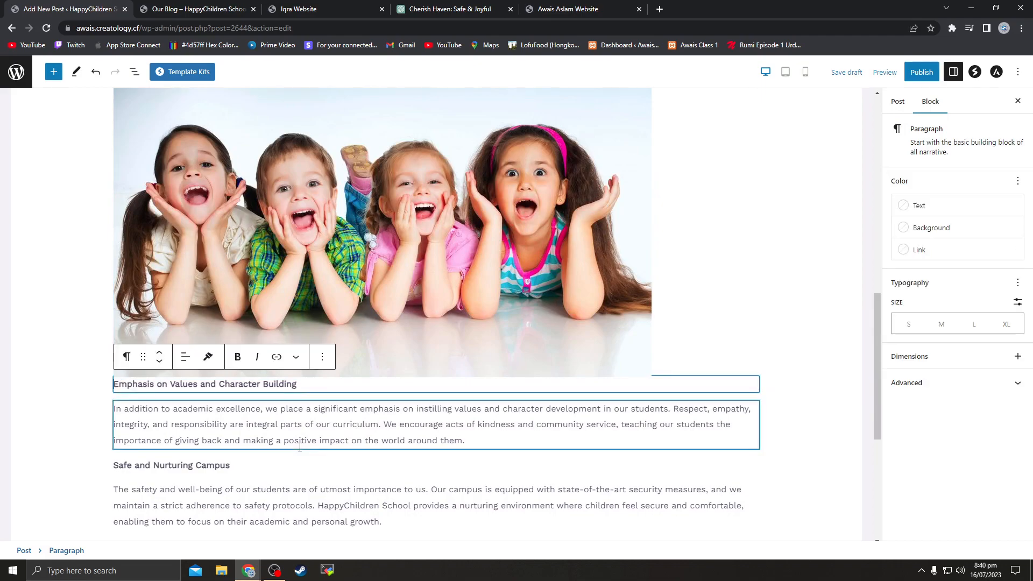
scroll(377, 414, up, 7)
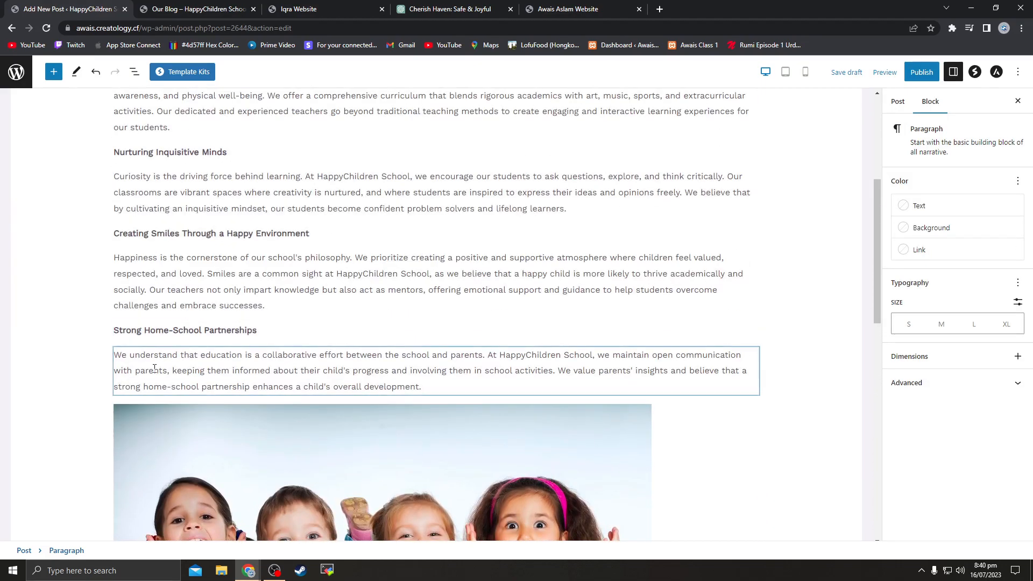
Add empty paragraph blocks above and below the picture to space it from the surrounding text
click(423, 391)
key(Return)
scroll(423, 391, up, 6)
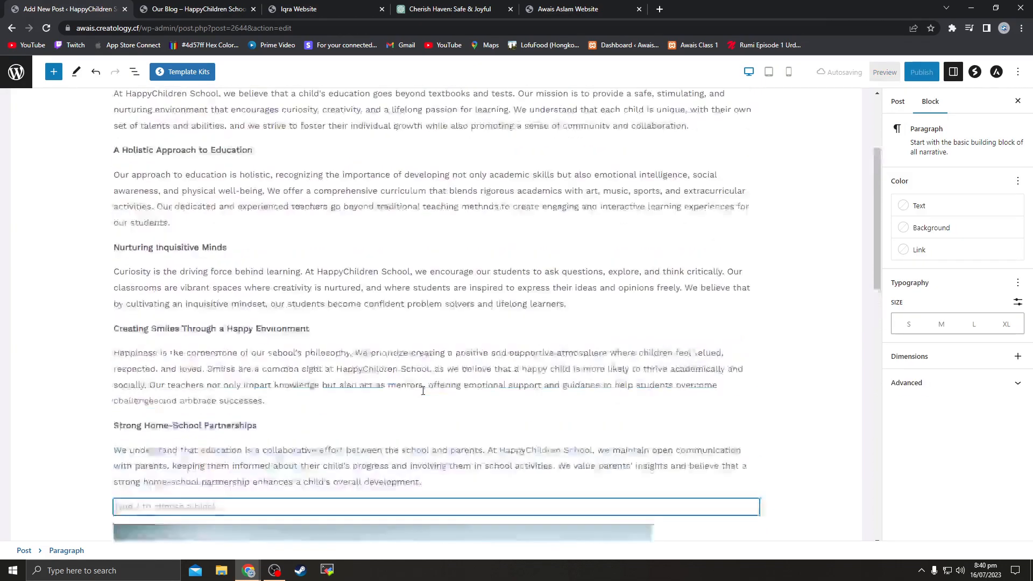
scroll(484, 243, down, 11)
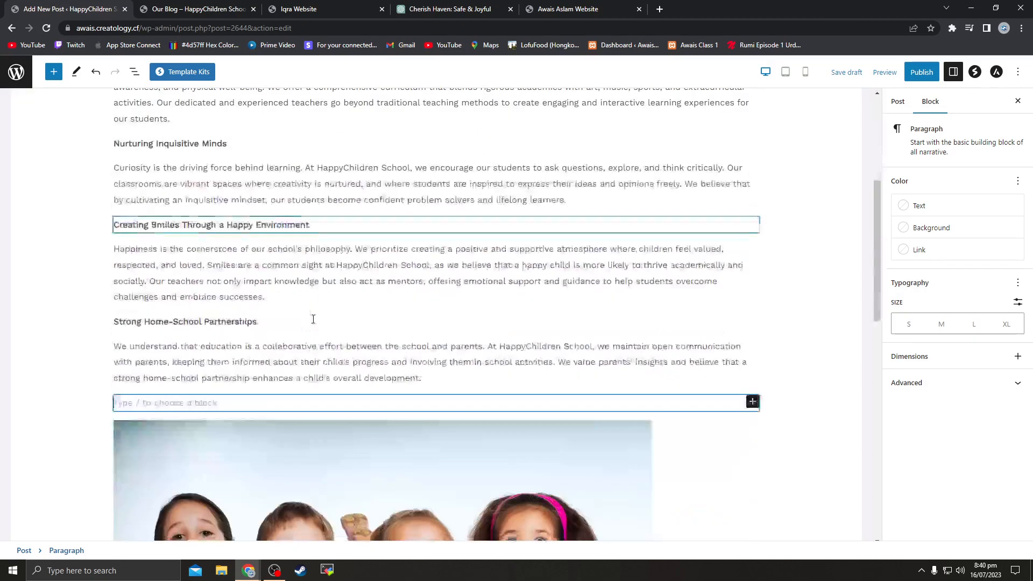
click(481, 287)
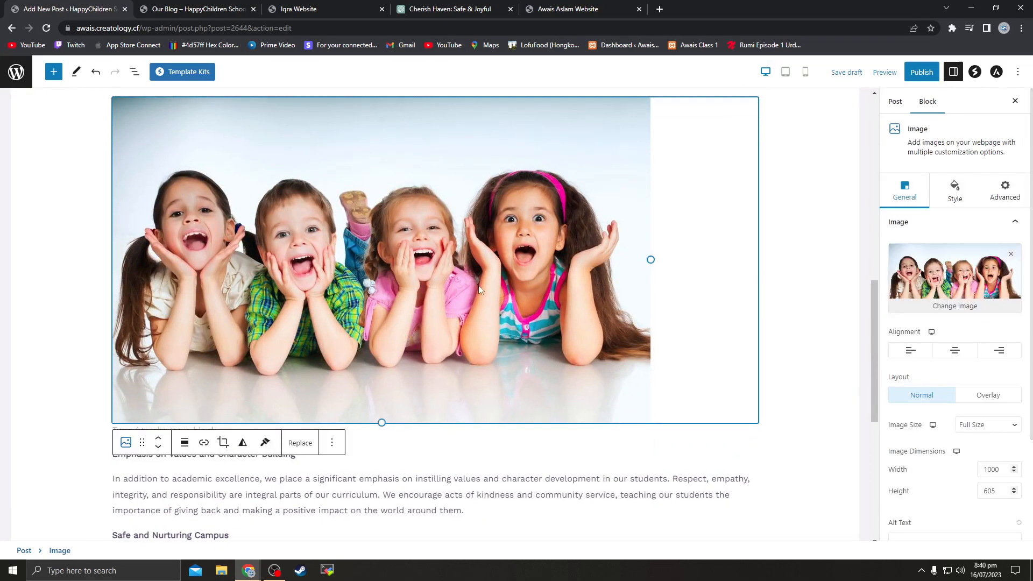
click(336, 442)
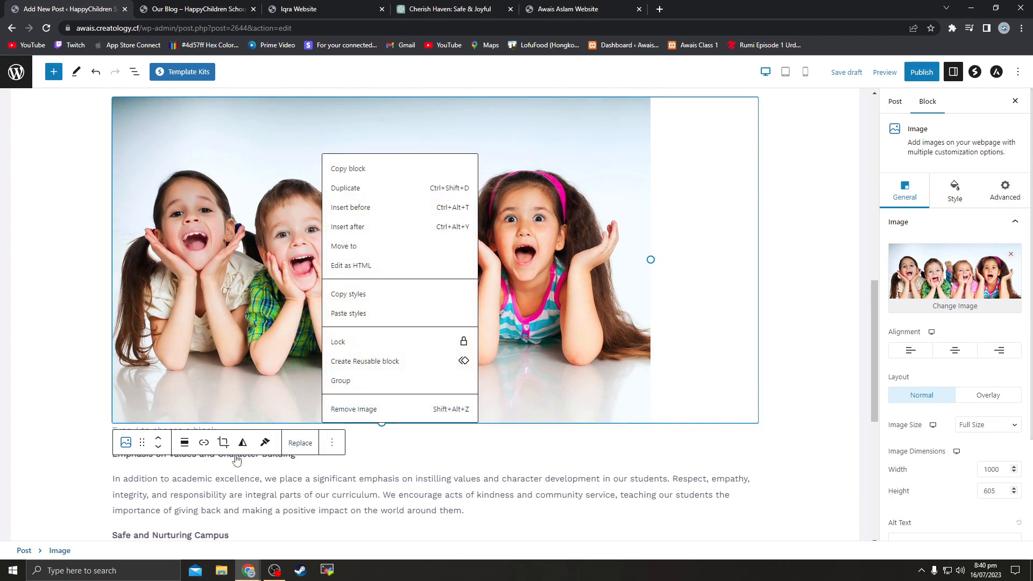
click(140, 447)
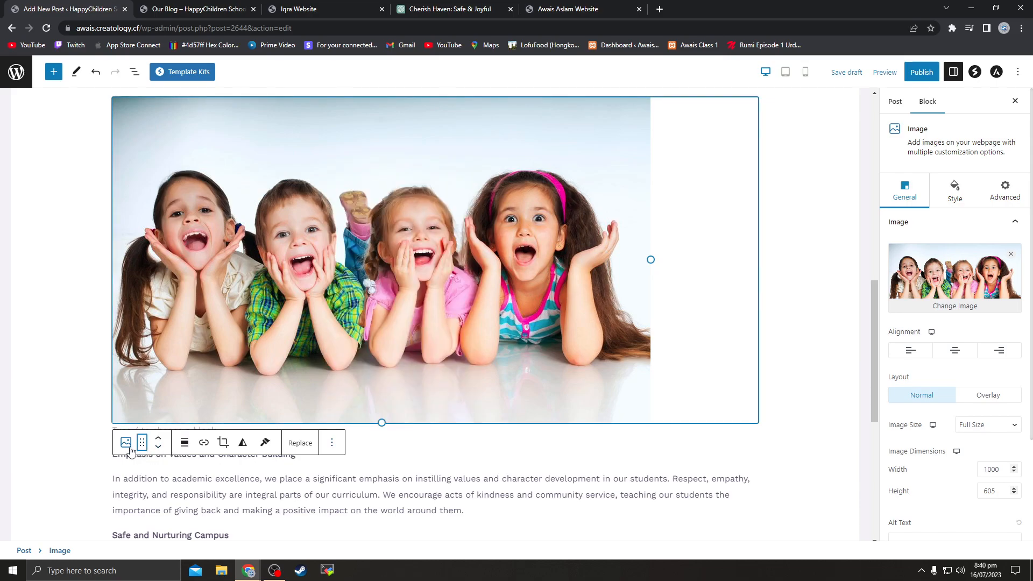
click(333, 441)
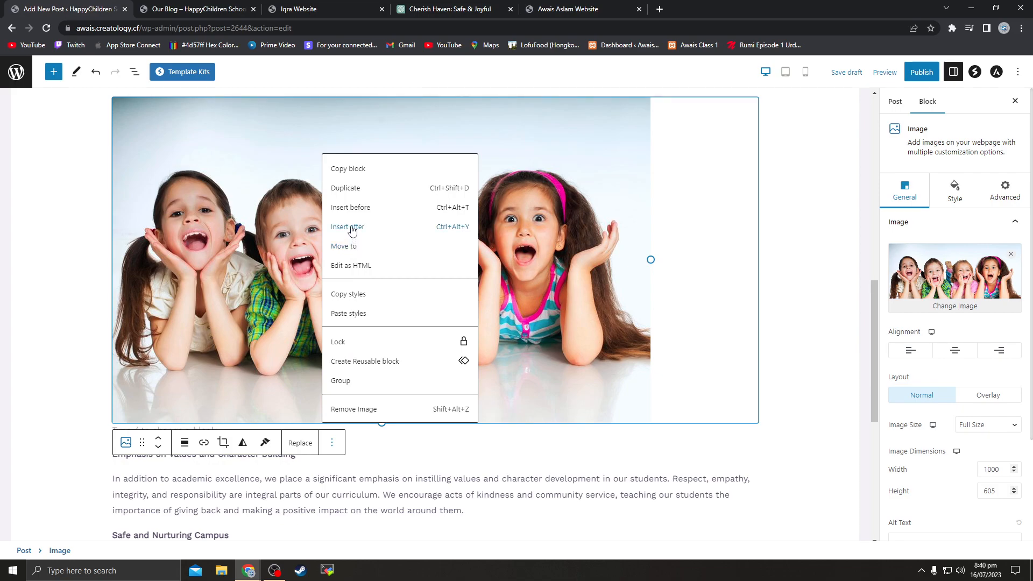
scroll(582, 295, up, 1)
scroll(581, 293, up, 4)
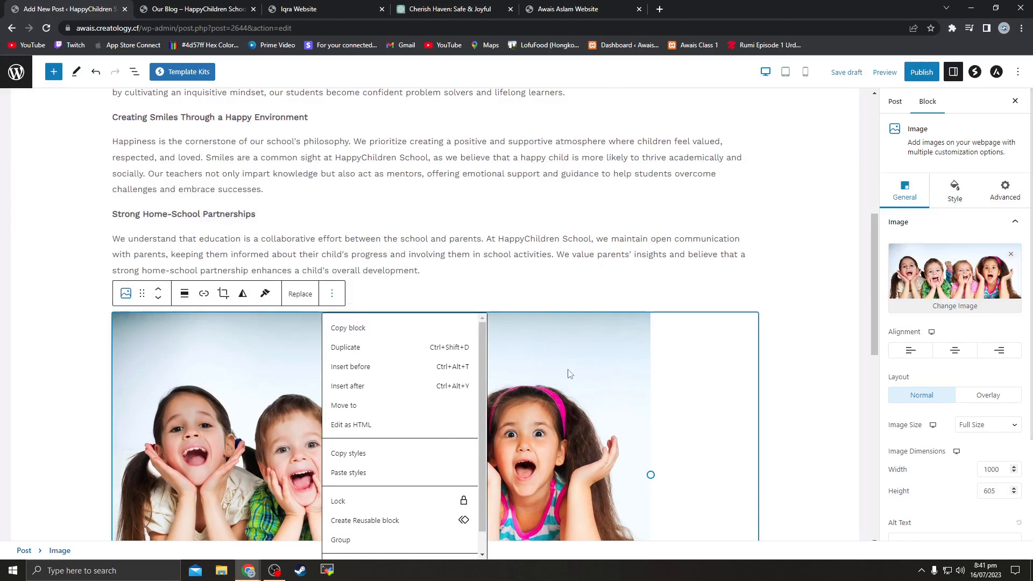
Enlarge the picture of the four children to the full width of the text column
click(527, 365)
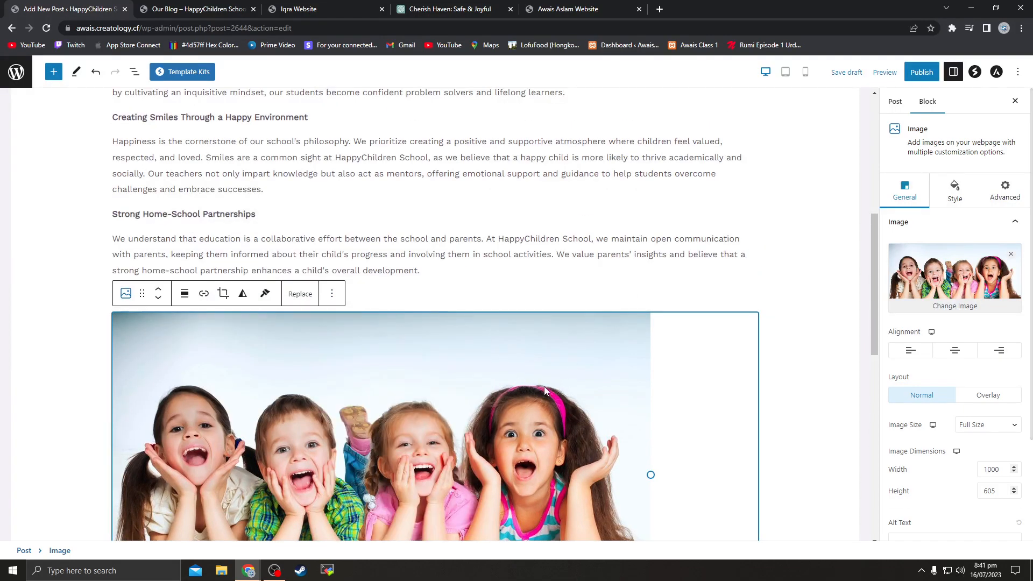
drag(651, 475, 756, 472)
click(780, 438)
scroll(664, 415, down, 4)
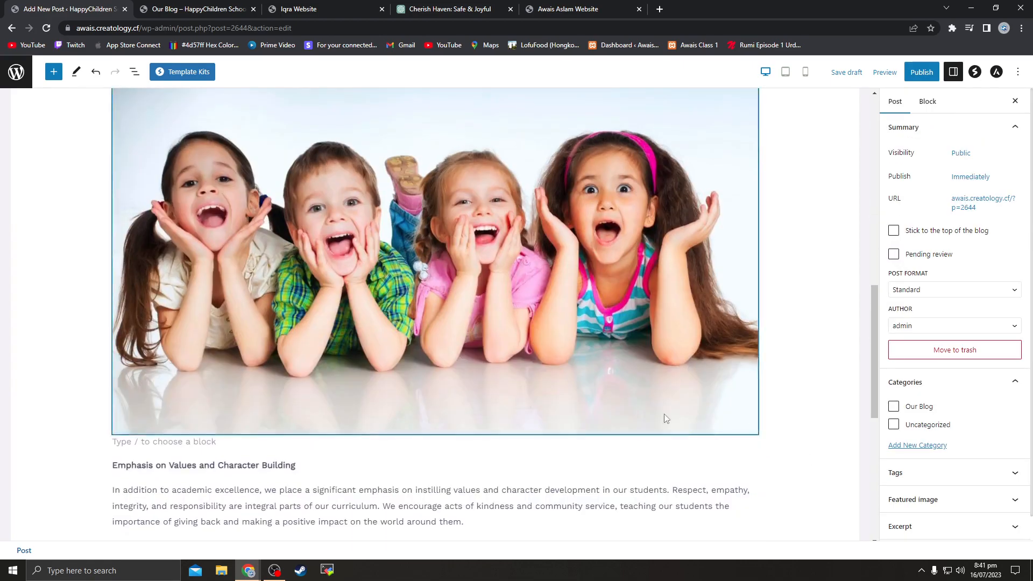
scroll(667, 410, up, 1)
scroll(667, 410, down, 1)
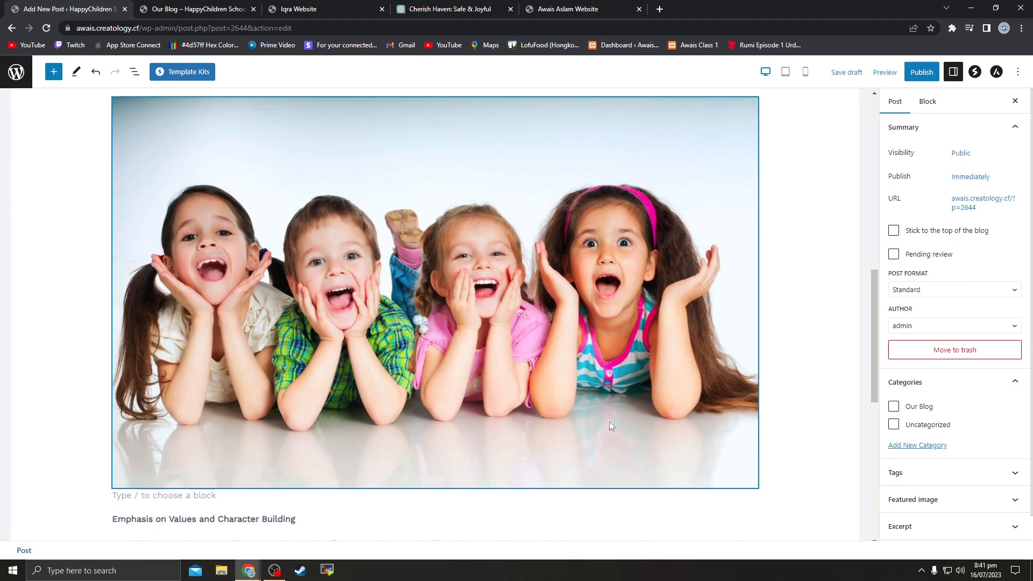
Review the post from its title to the closing paragraph and examine its visibility setting
scroll(403, 269, up, 11)
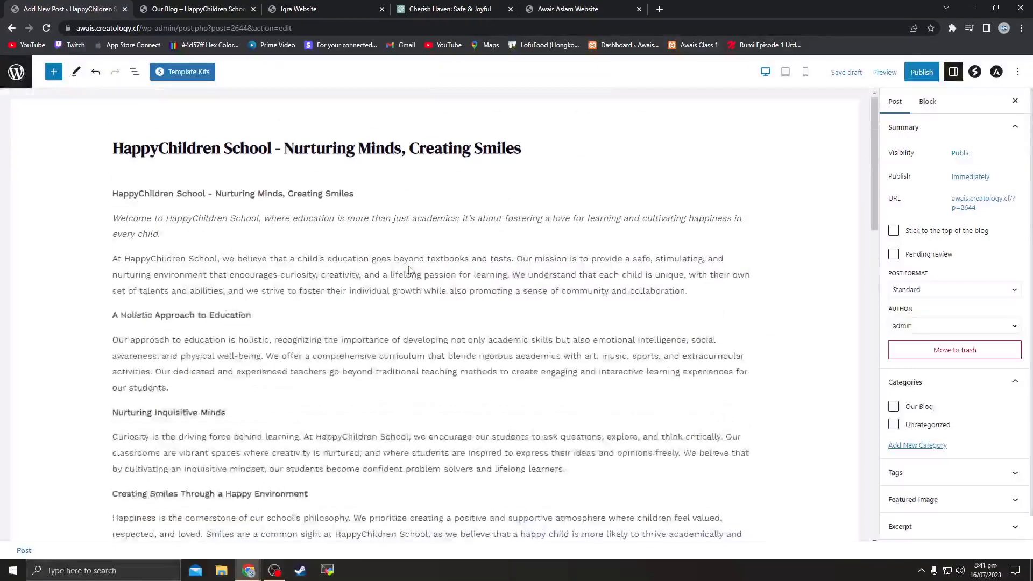
scroll(409, 270, down, 6)
scroll(409, 270, down, 3)
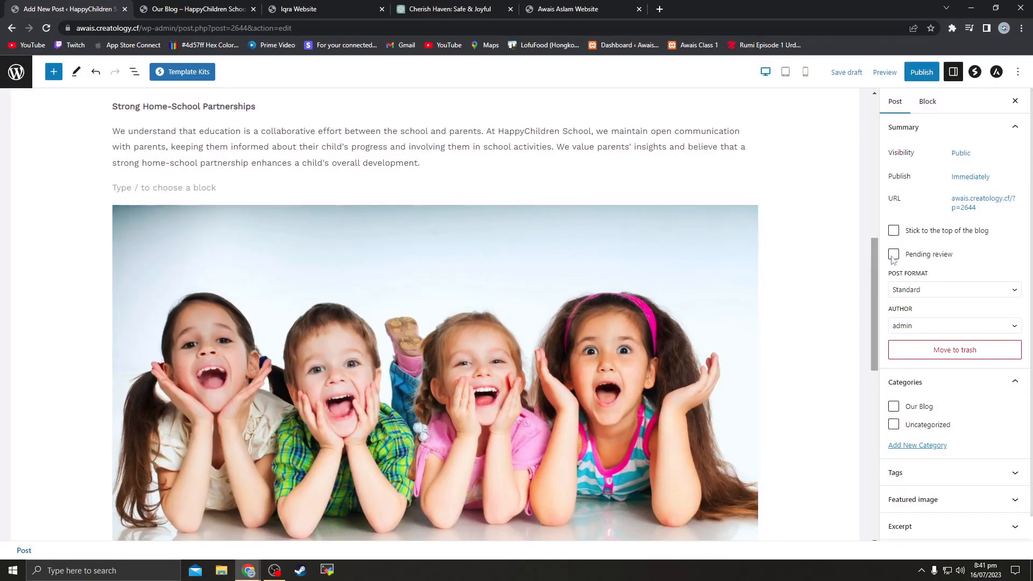
scroll(514, 211, down, 8)
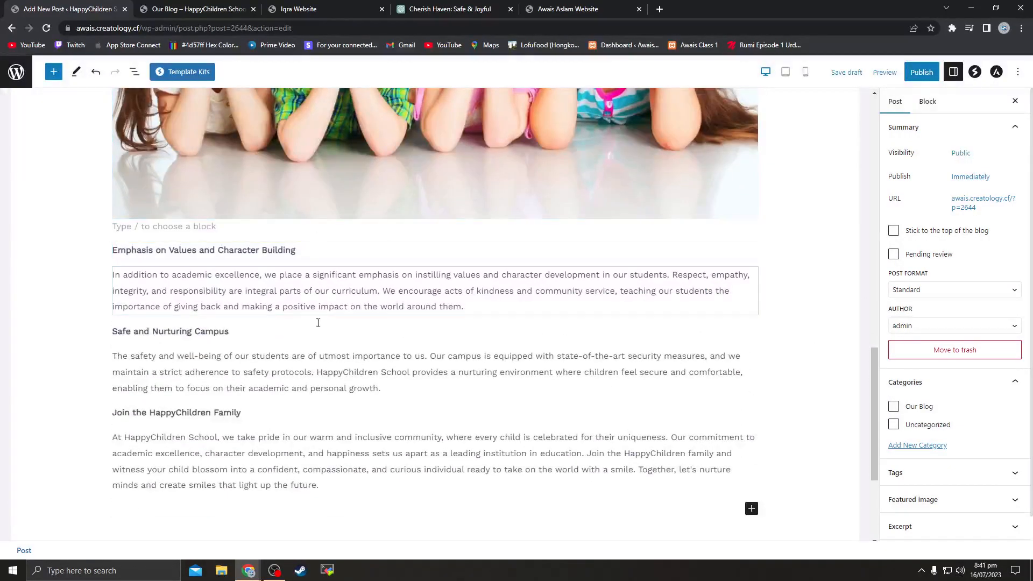
drag(362, 490, 312, 453)
click(436, 370)
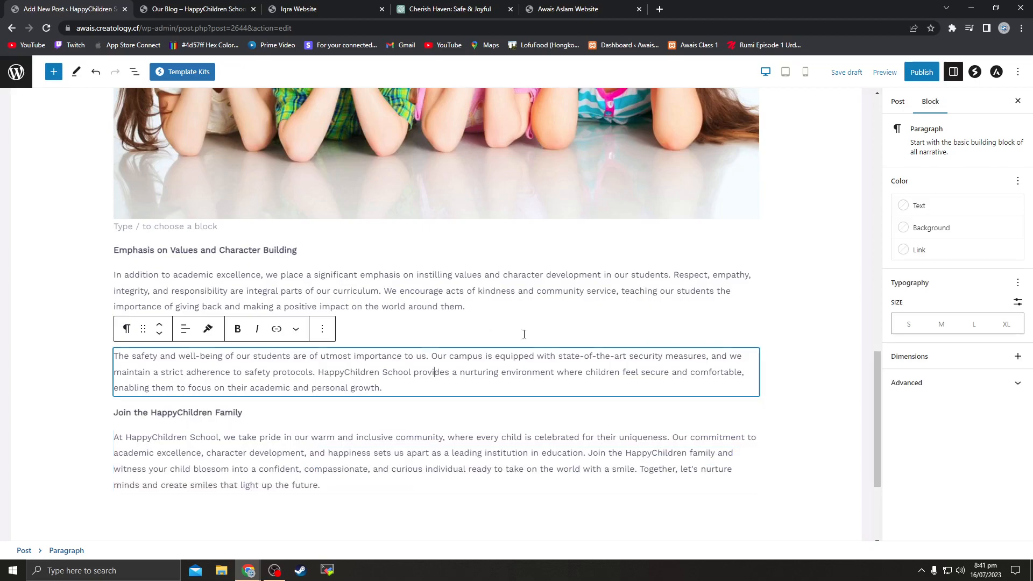
scroll(547, 343, up, 12)
click(824, 261)
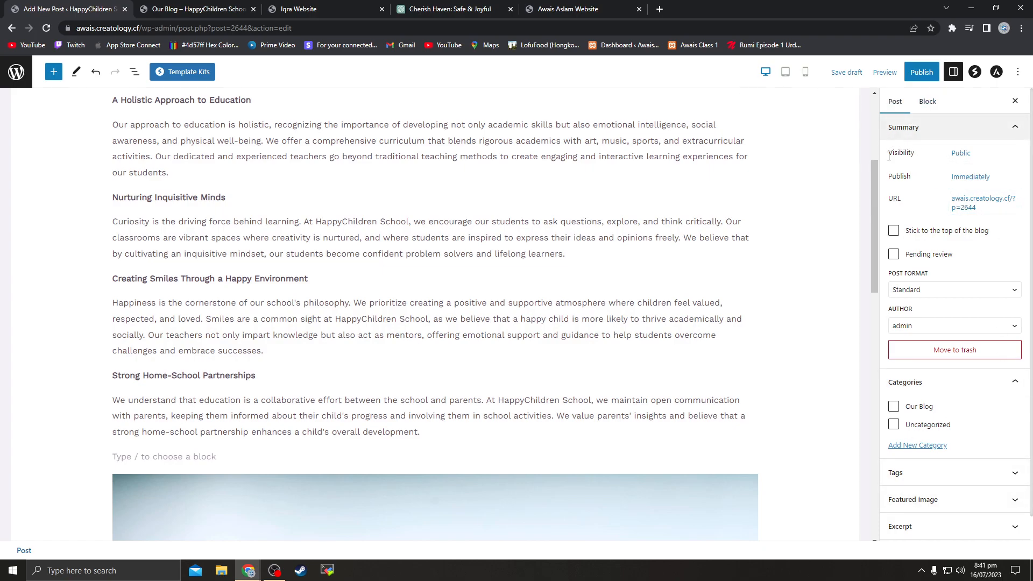
drag(894, 153, 964, 160)
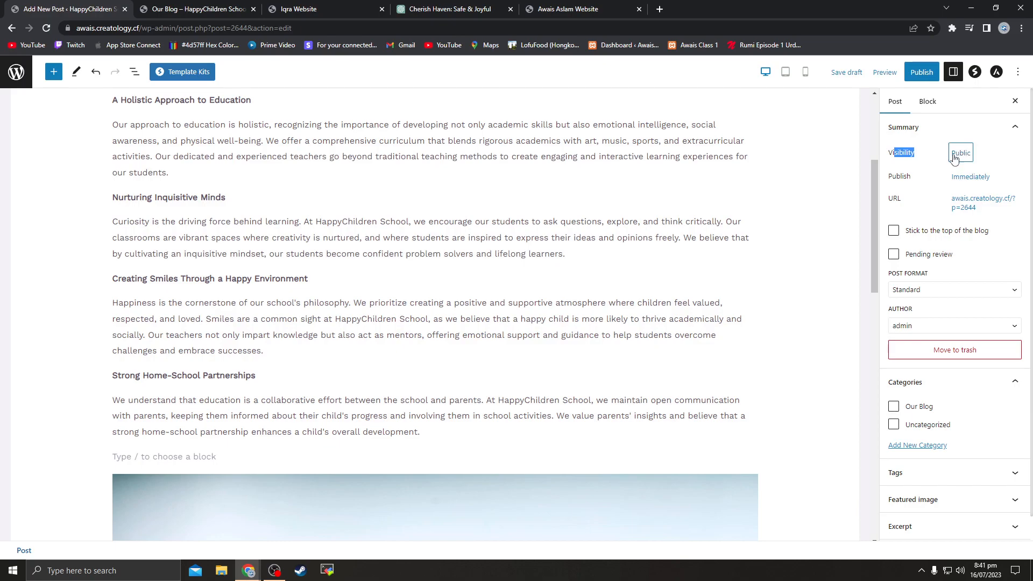
Open the post's visibility options, review the available choices and close them without changing the setting
click(963, 152)
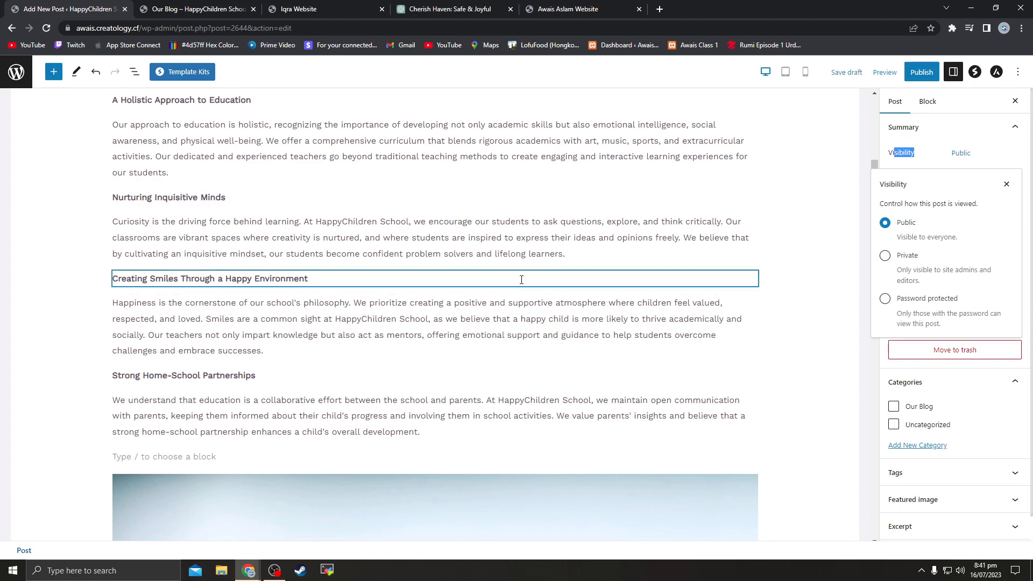
scroll(521, 279, up, 4)
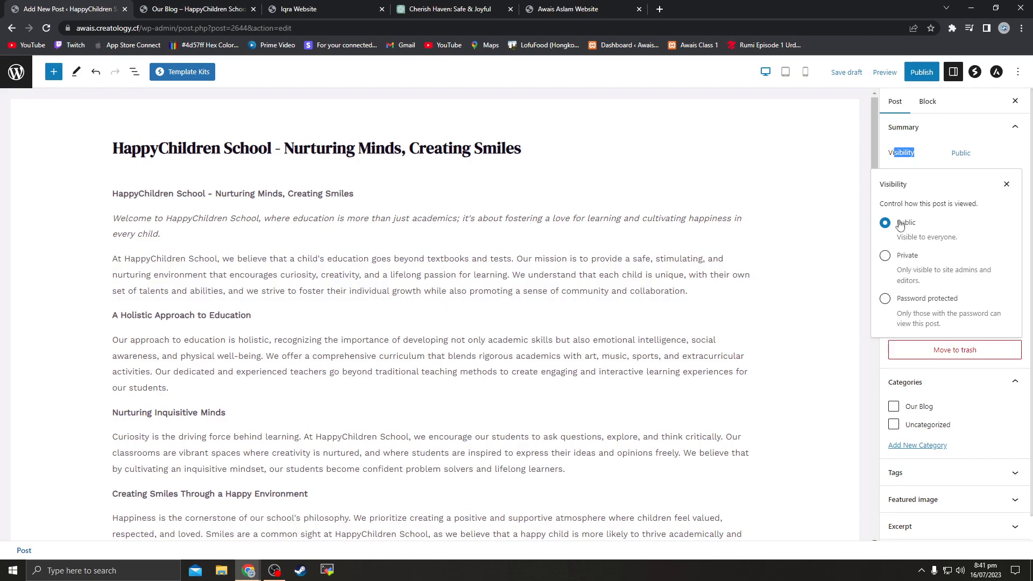
click(969, 157)
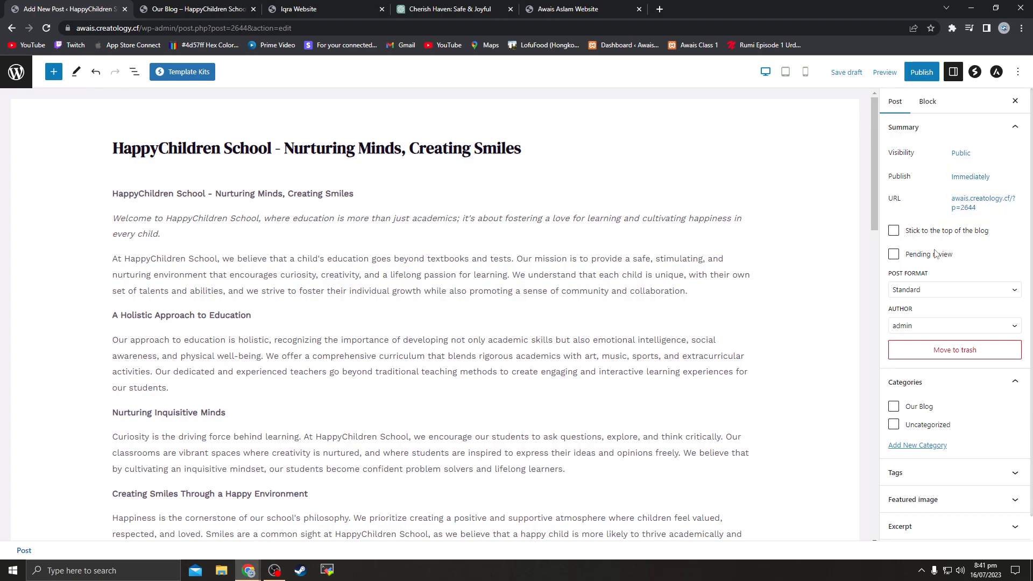
Assign the post to the "Our Blog" category and open its tag settings
click(907, 330)
click(915, 340)
scroll(943, 353, down, 1)
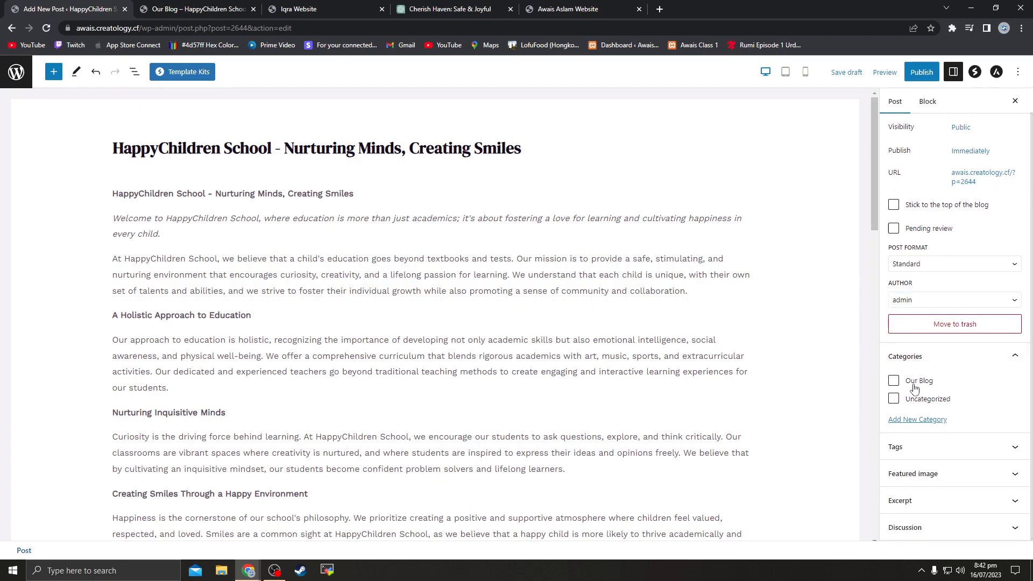
click(894, 382)
click(915, 447)
scroll(911, 304, down, 1)
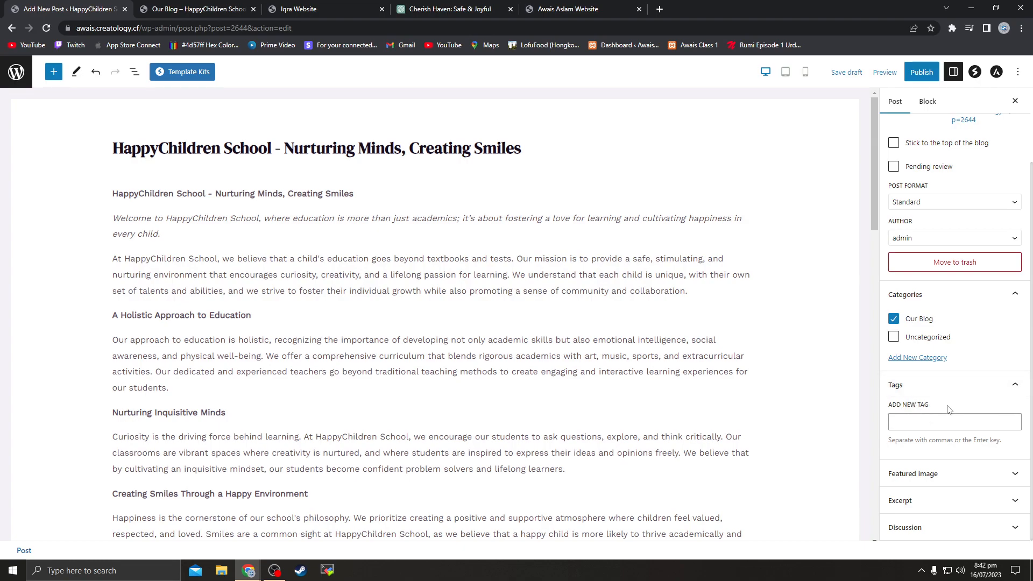
Add the trial tags "happyschool" and "localschool" one at a time, removing each again
drag(946, 409, 1002, 440)
click(944, 423)
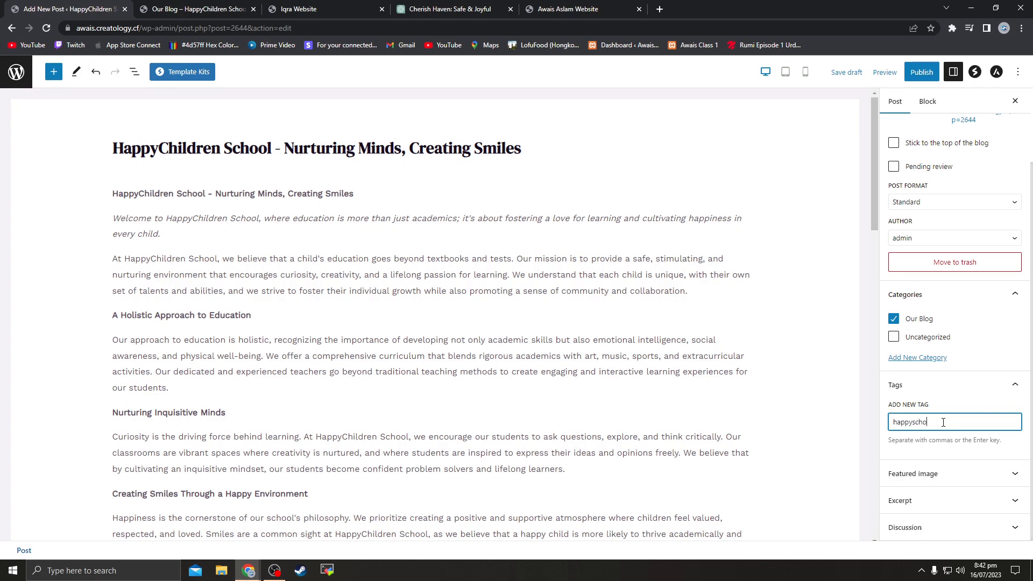
text(happyschool)
key(Return)
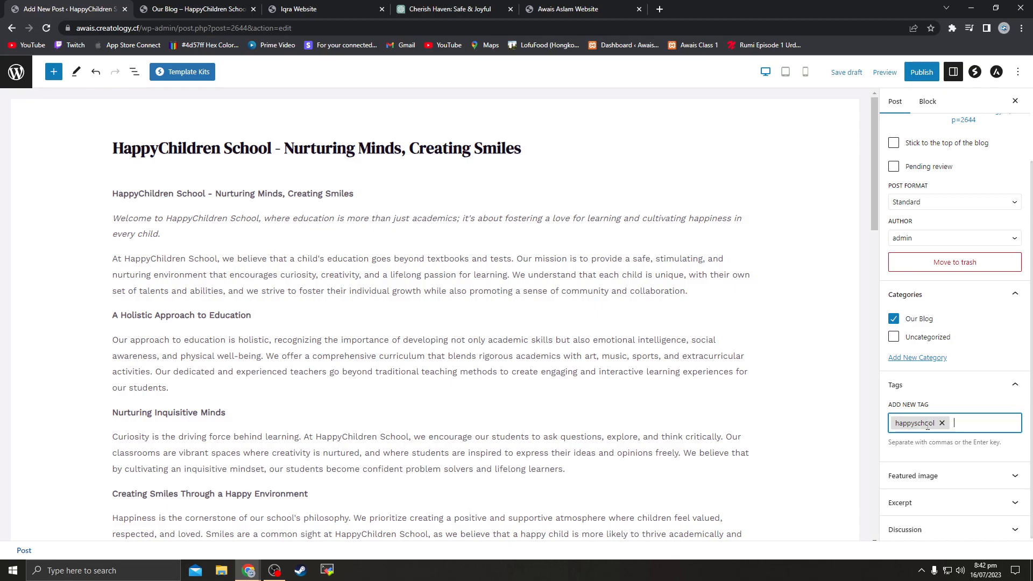
click(943, 424)
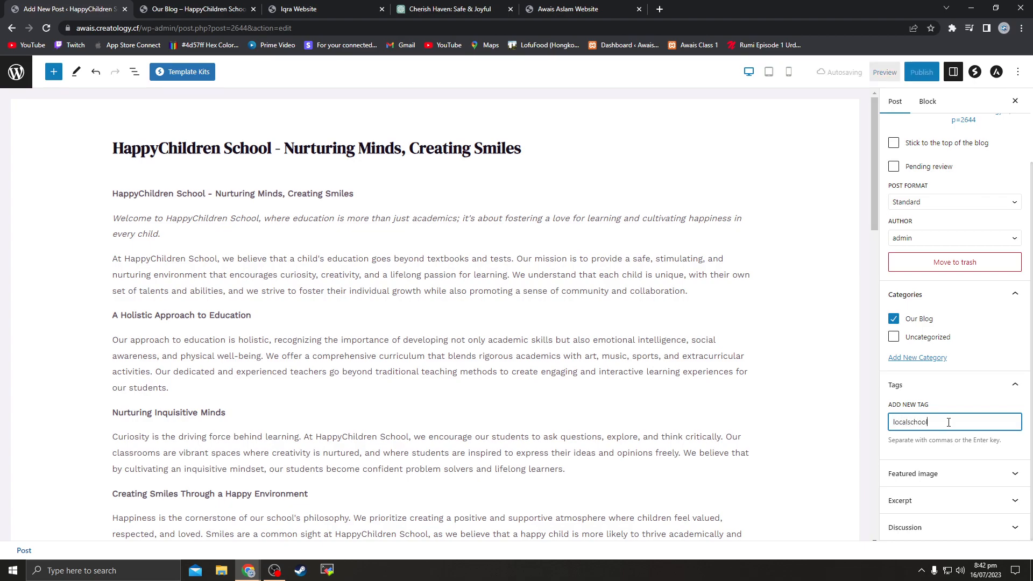
key(Return)
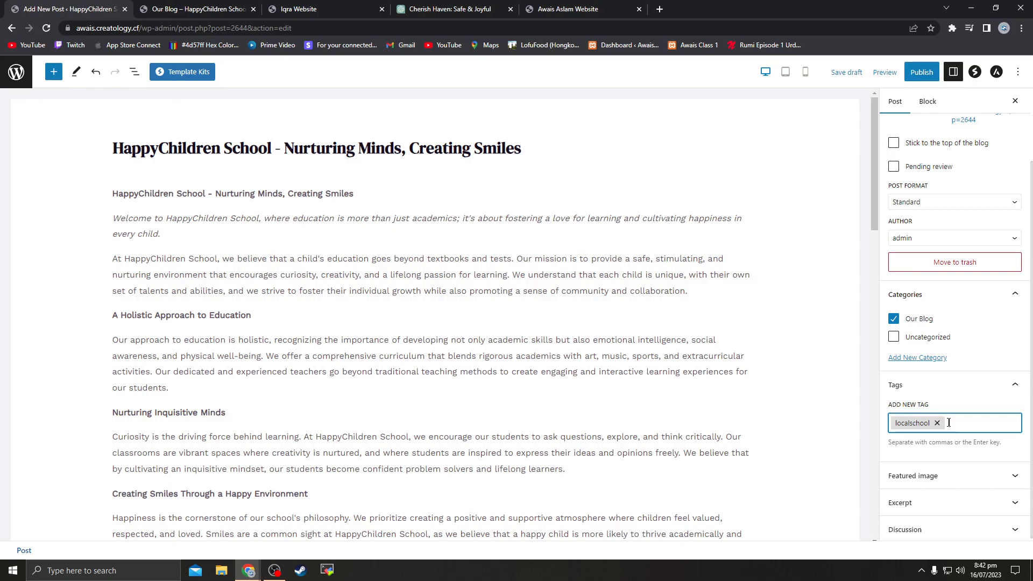
click(937, 424)
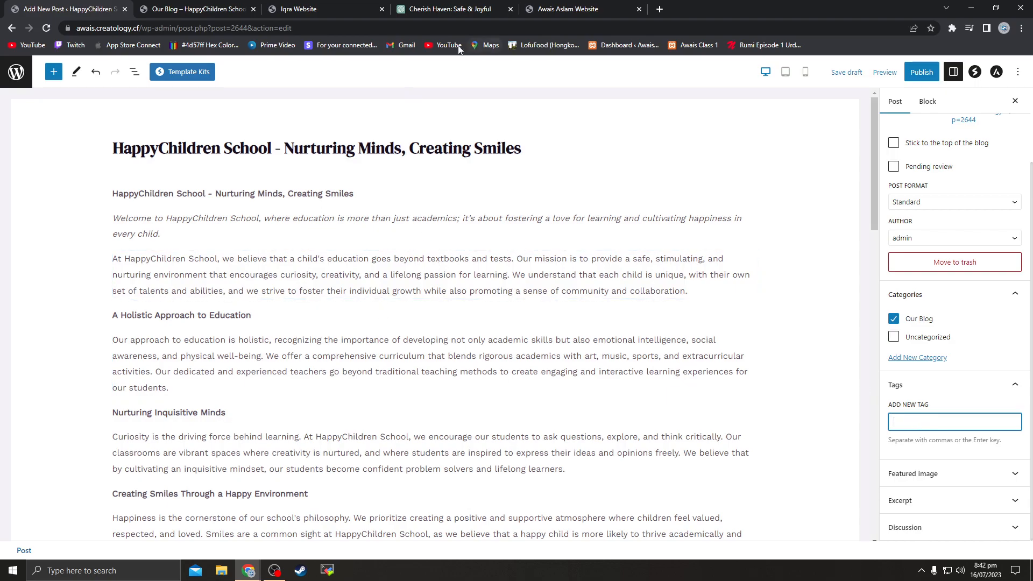
Copy the full title of the post from the WordPress editor for use in a ChatGPT prompt
click(446, 15)
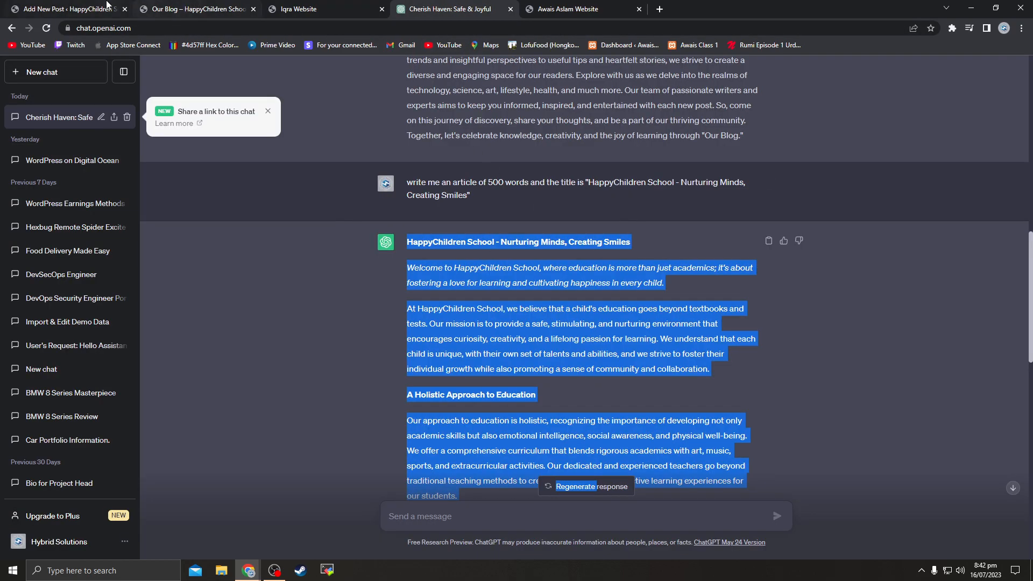
click(69, 9)
drag(117, 144, 566, 152)
right_click(491, 150)
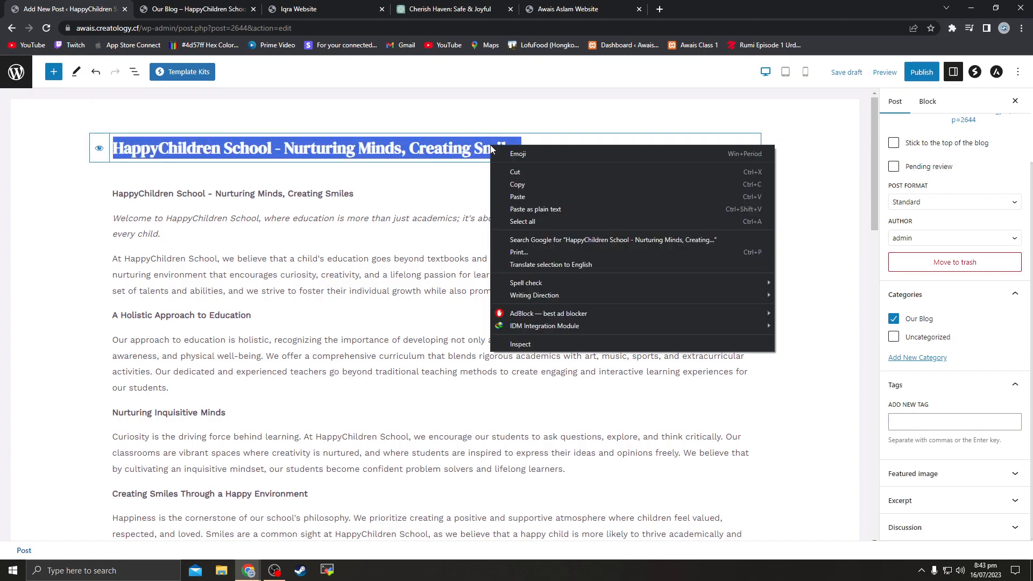
click(522, 186)
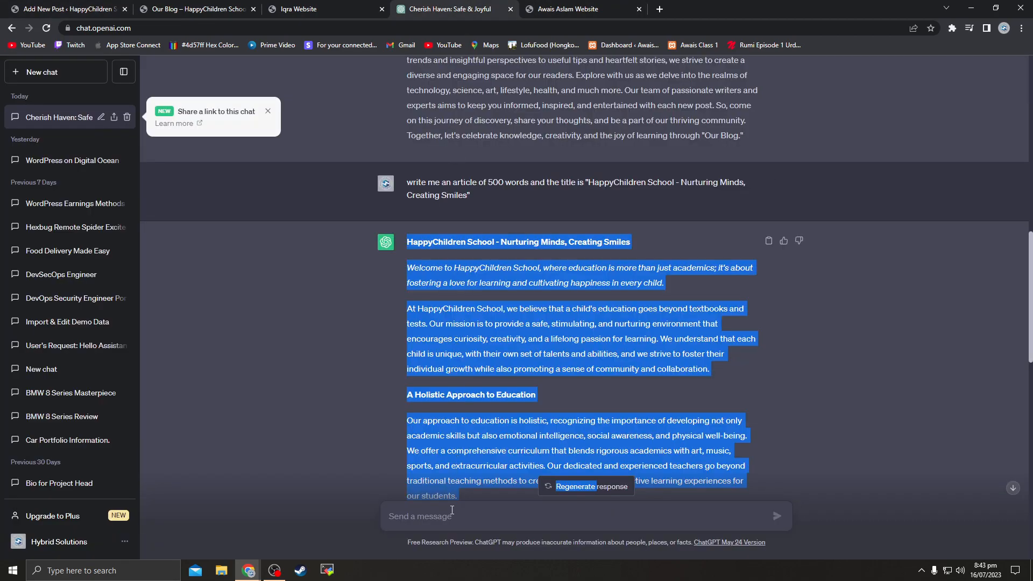
Send ChatGPT the prompt: write me 15 tags of "HappyChildren School - Nurturing Minds, Creating Smiles"
click(451, 511)
scroll(506, 457, down, 15)
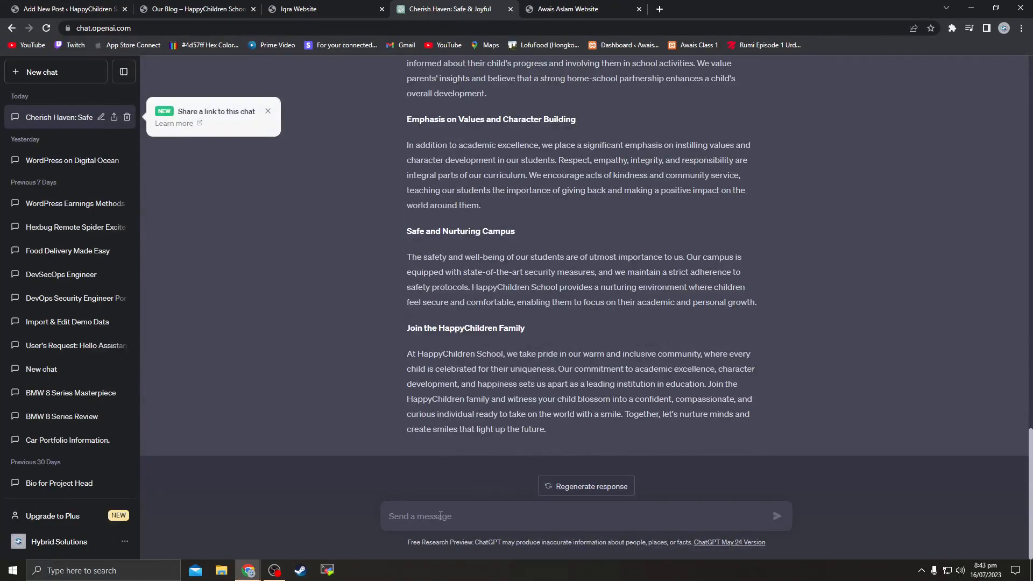
text(write me a 15 tags of "")
key(ctrl+v)
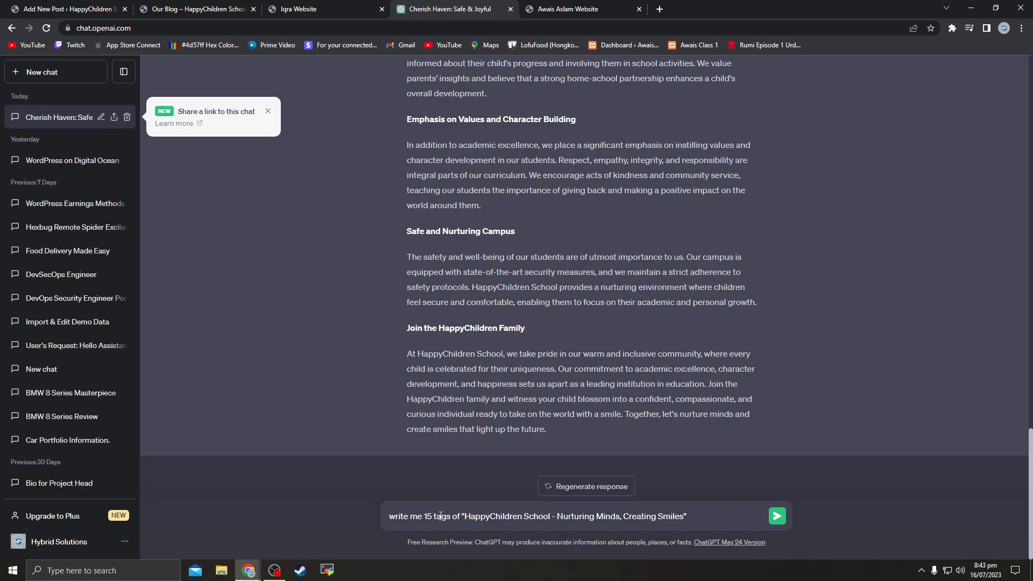
key(Return)
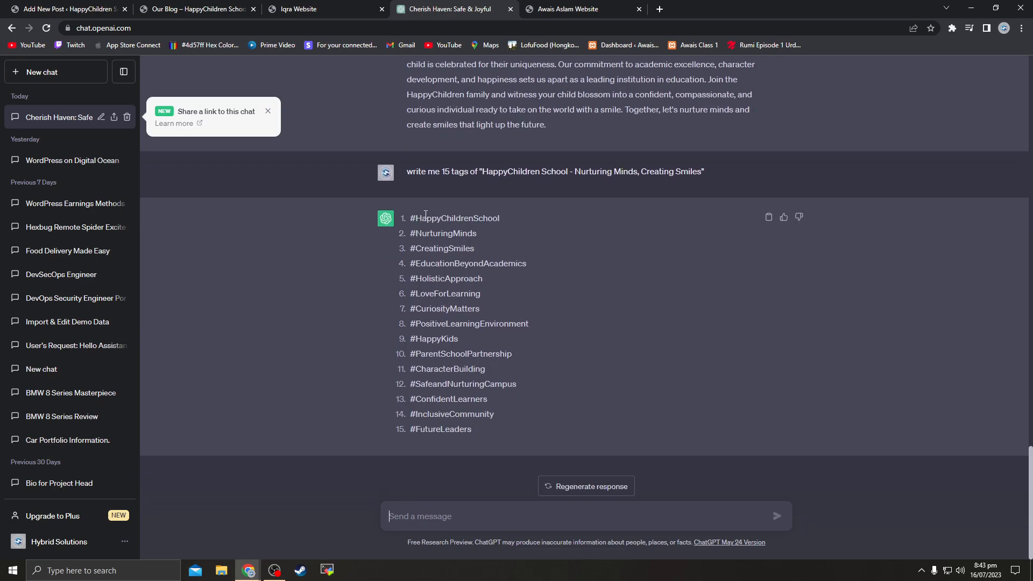
Try to add ChatGPT's numbered hashtag list as tags of the WordPress post, and remove the resulting entry
click(769, 219)
click(32, 5)
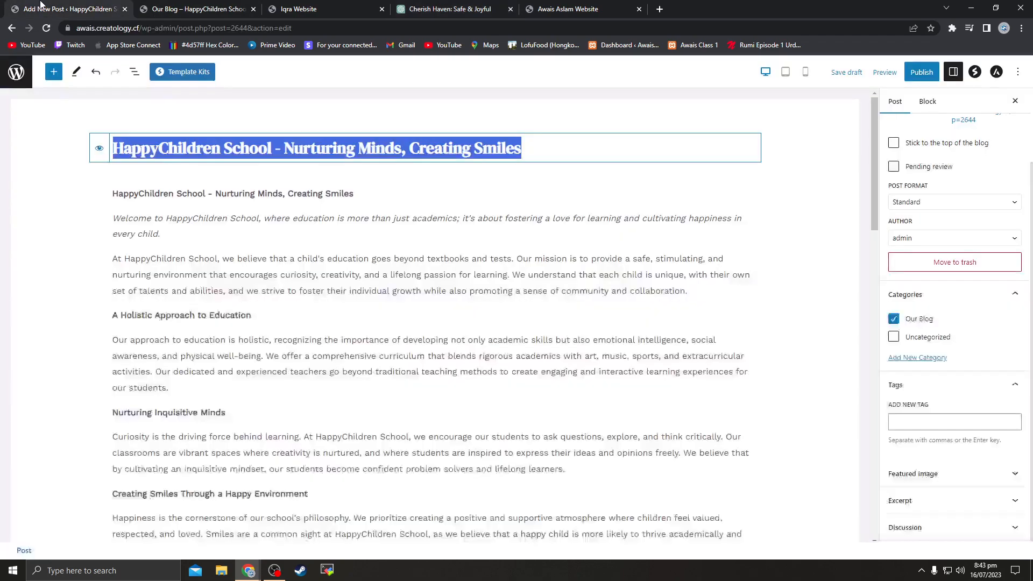
click(973, 422)
key(ctrl+v)
drag(984, 423, 829, 433)
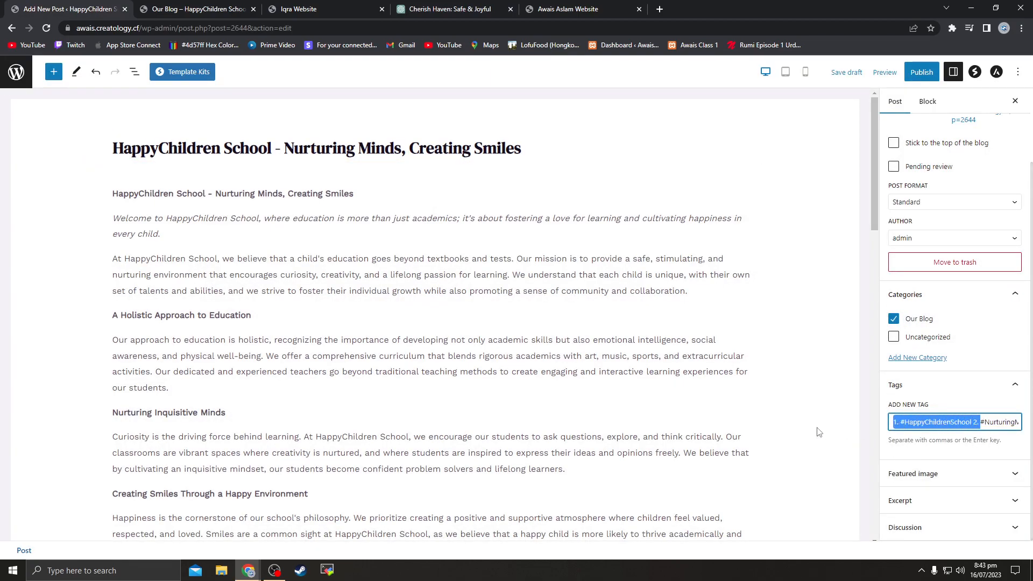
click(941, 423)
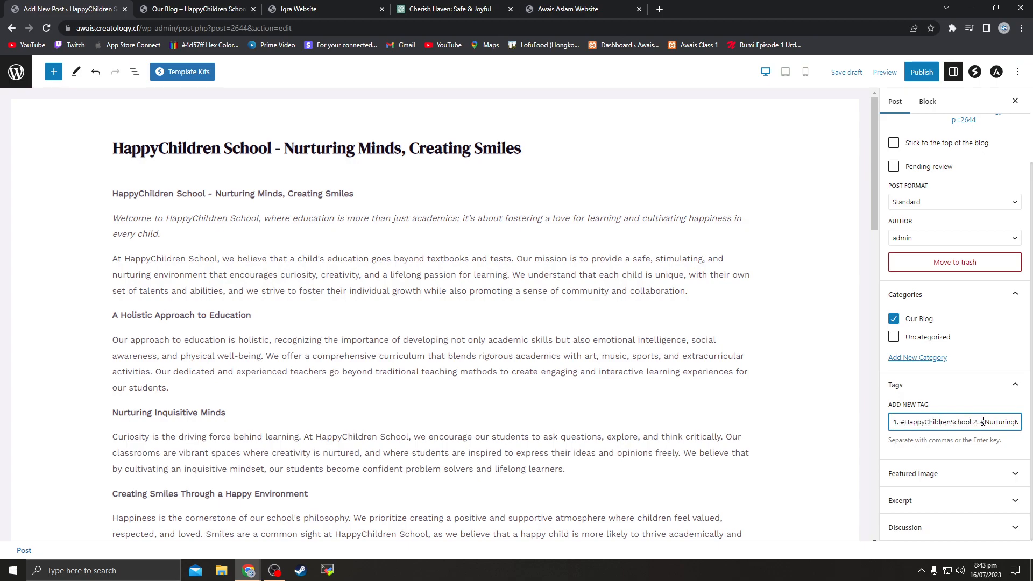
key(Return)
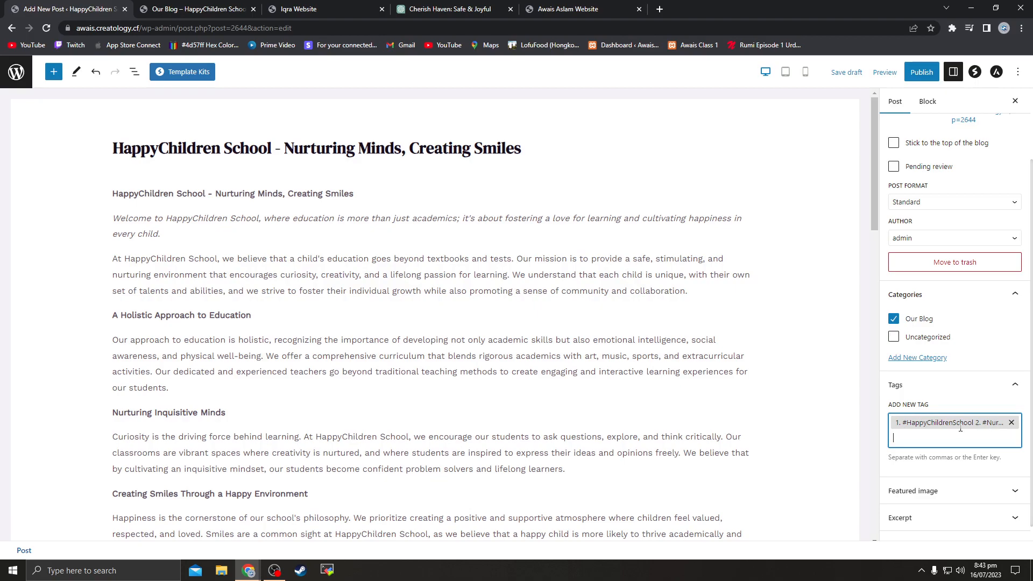
click(1011, 423)
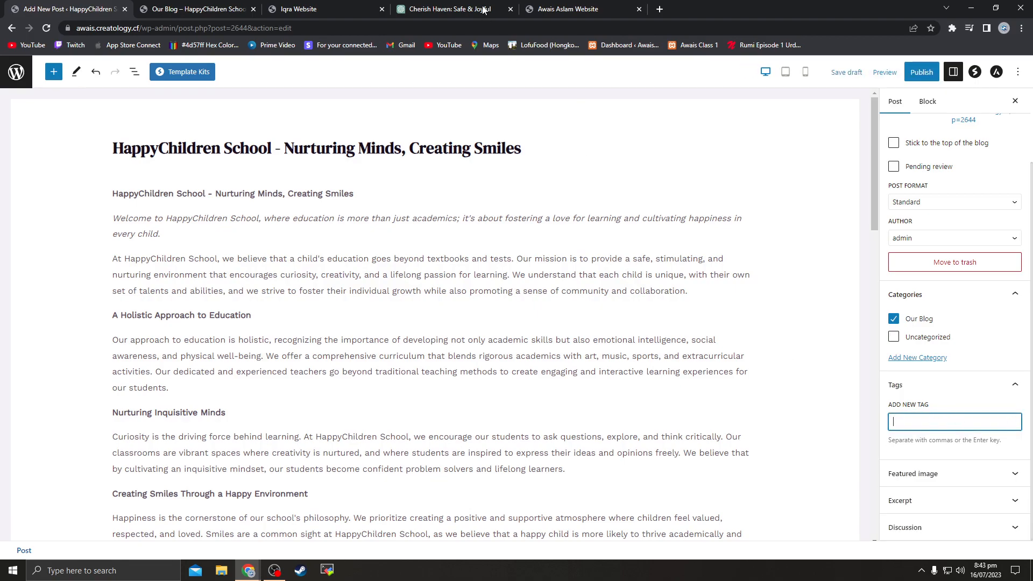
Return to ChatGPT and resend the same 15-tag prompt with "comma seprated" added at its end
click(463, 9)
drag(407, 171, 708, 171)
right_click(689, 171)
click(715, 177)
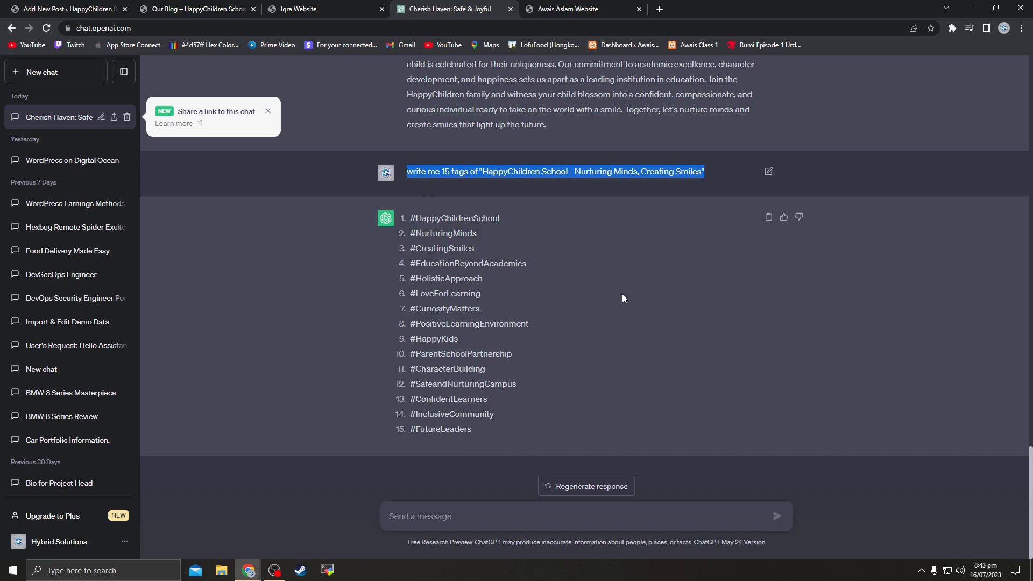
right_click(491, 516)
click(518, 401)
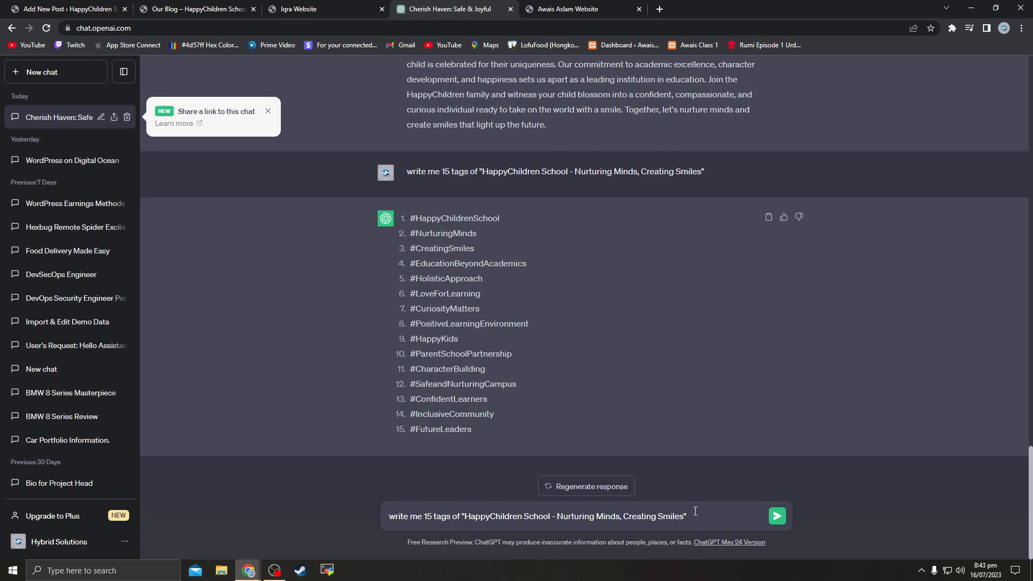
text(comma seprated)
key(Return)
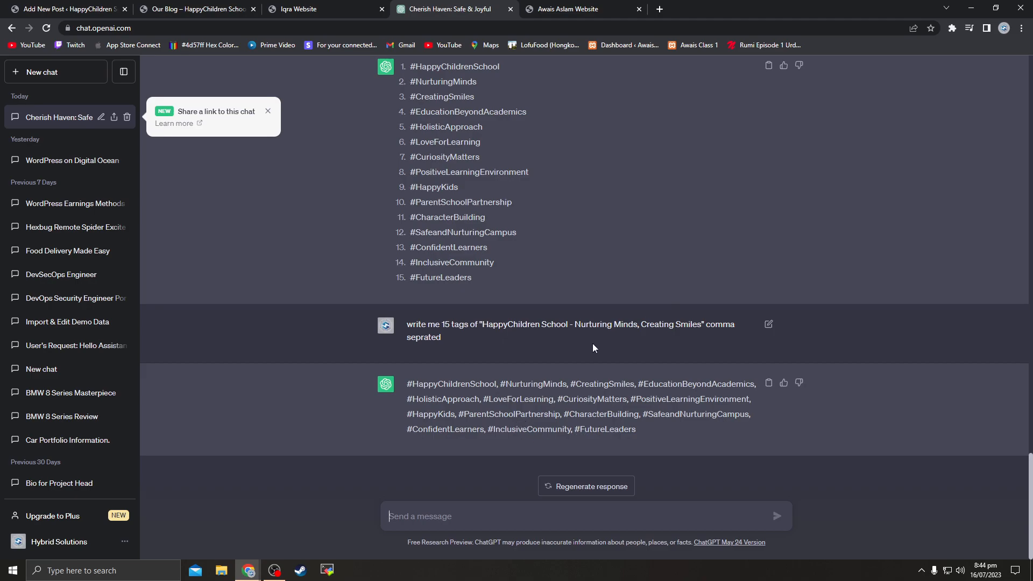
Reuse the comma-separated tag prompt in ChatGPT and send it with "without #" appended
drag(457, 344, 407, 328)
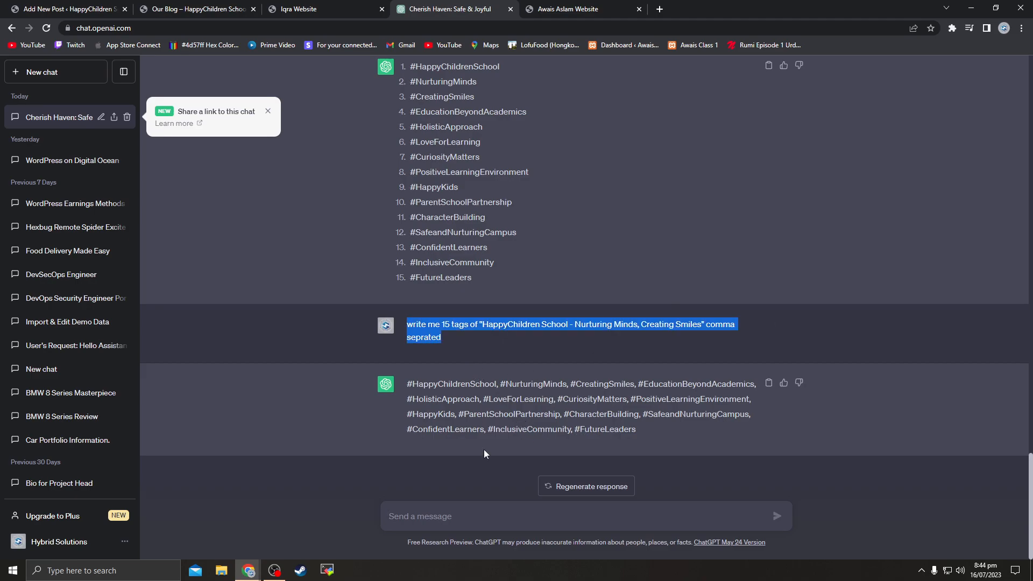
click(439, 518)
key(ctrl+v)
text(without #)
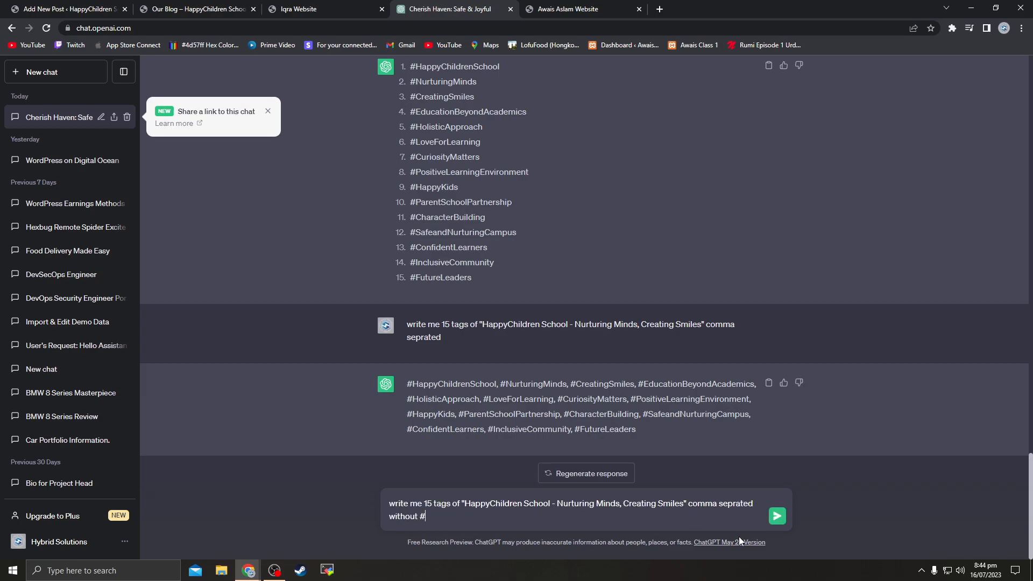
key(Return)
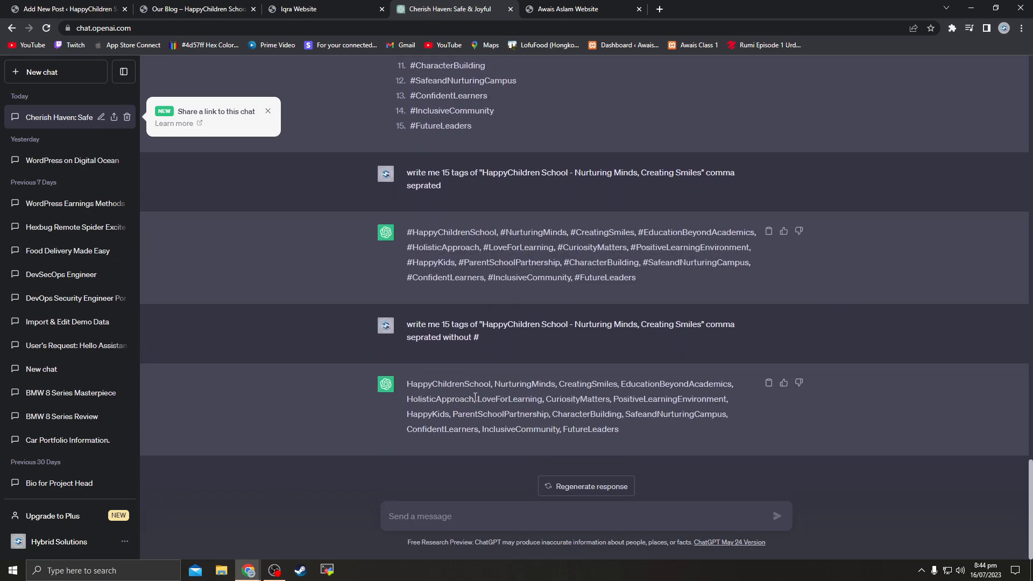
Copy ChatGPT's comma-separated list without hash signs and add all 15 tags, HappyChildrenSchool through FutureLeaders, to the WordPress post
drag(628, 431, 521, 428)
click(769, 384)
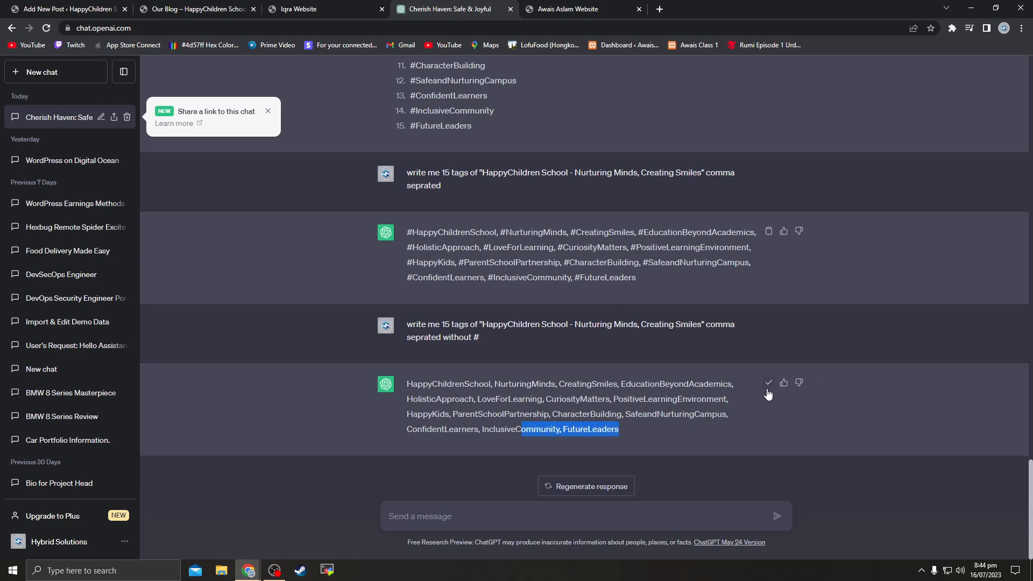
click(70, 8)
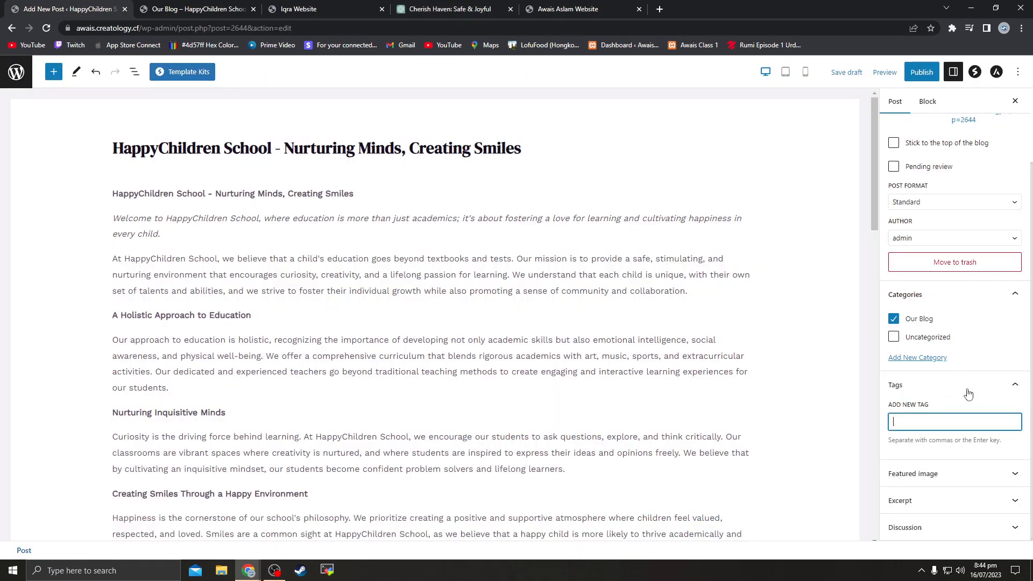
right_click(932, 419)
click(925, 309)
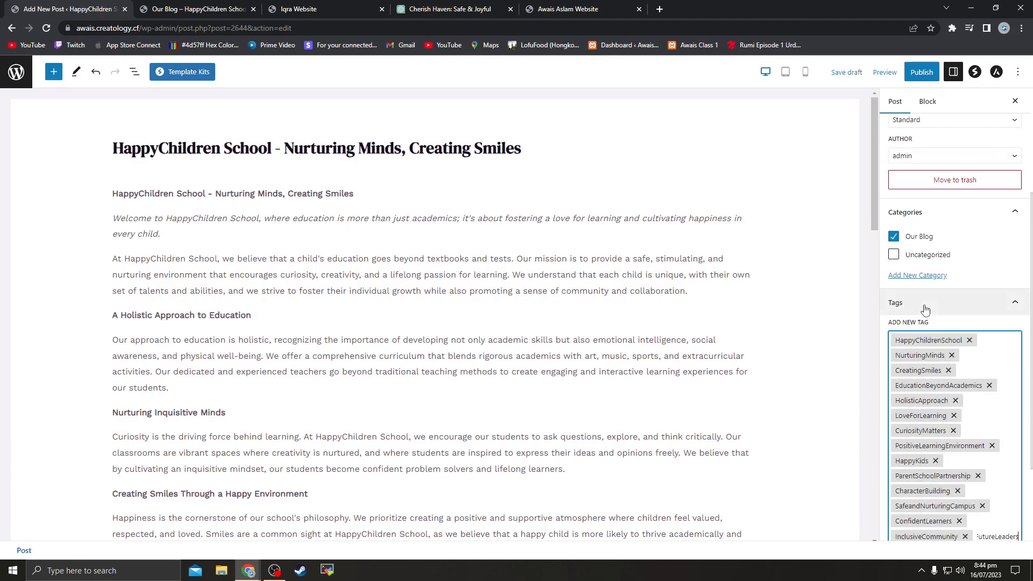
scroll(929, 321, down, 2)
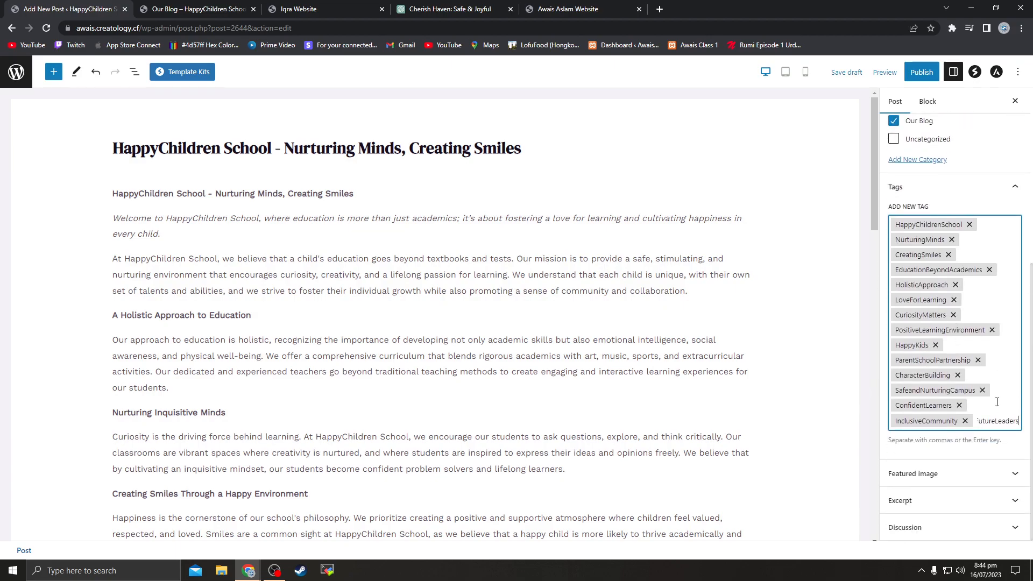
key(Return)
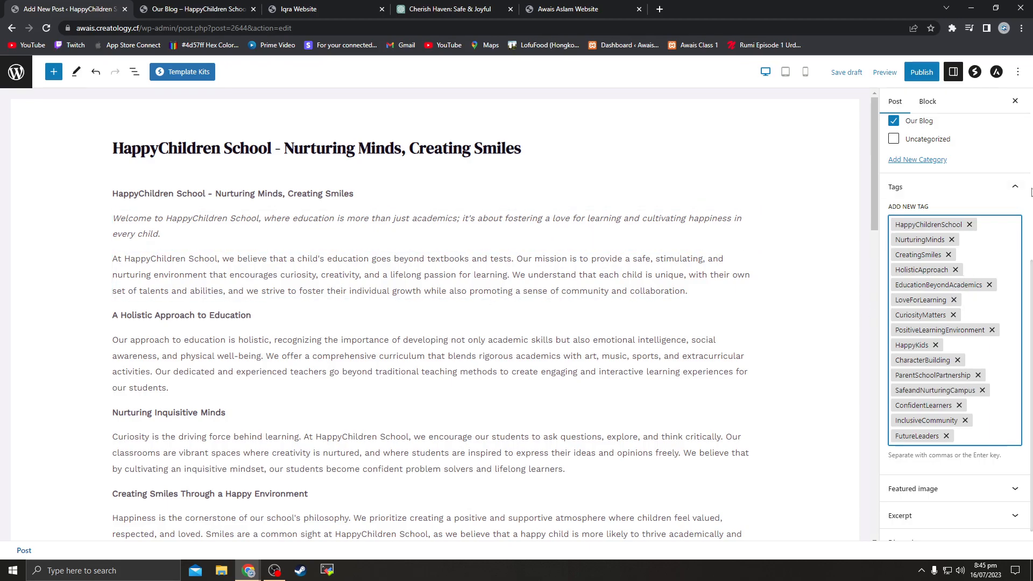
scroll(925, 226, down, 1)
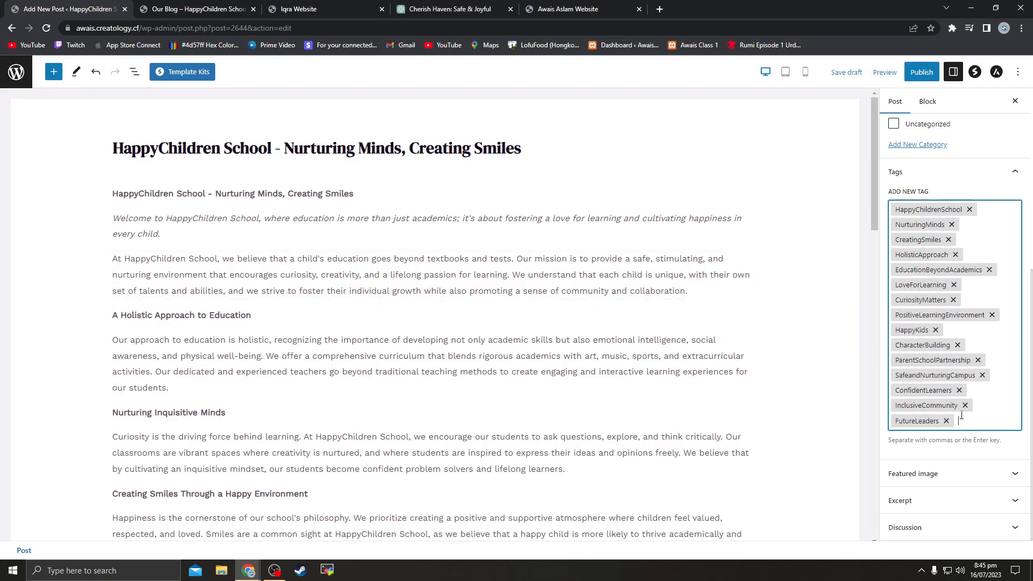
drag(113, 148, 556, 145)
click(556, 145)
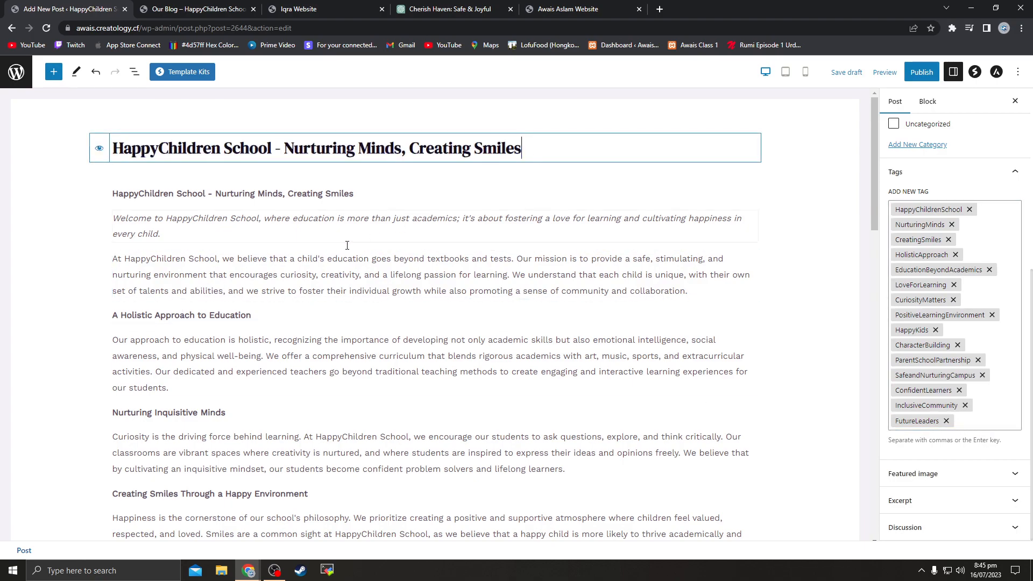
click(114, 197)
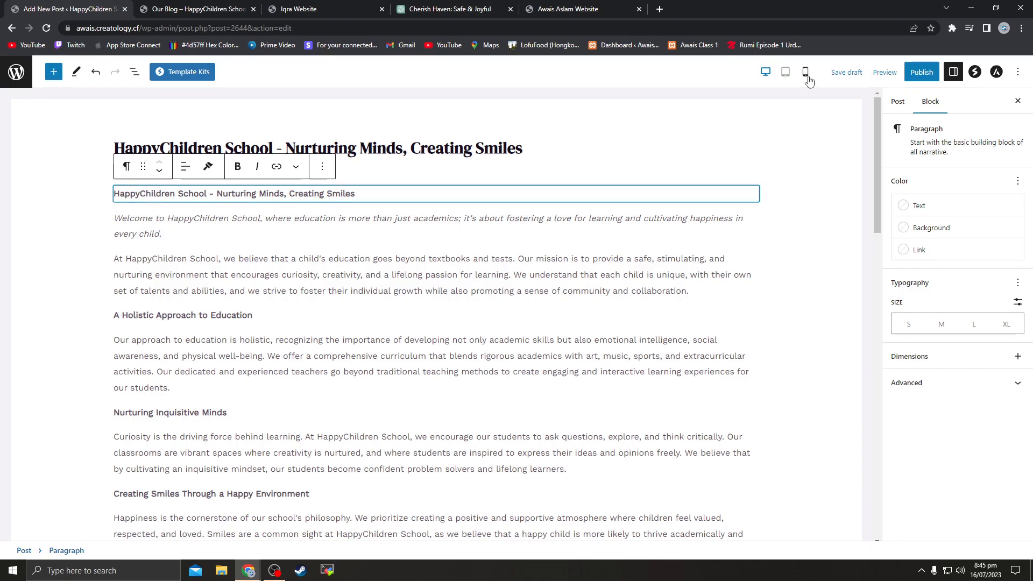
Upload image2.jpg from the Desktop folder and set it as the post's featured image
click(779, 229)
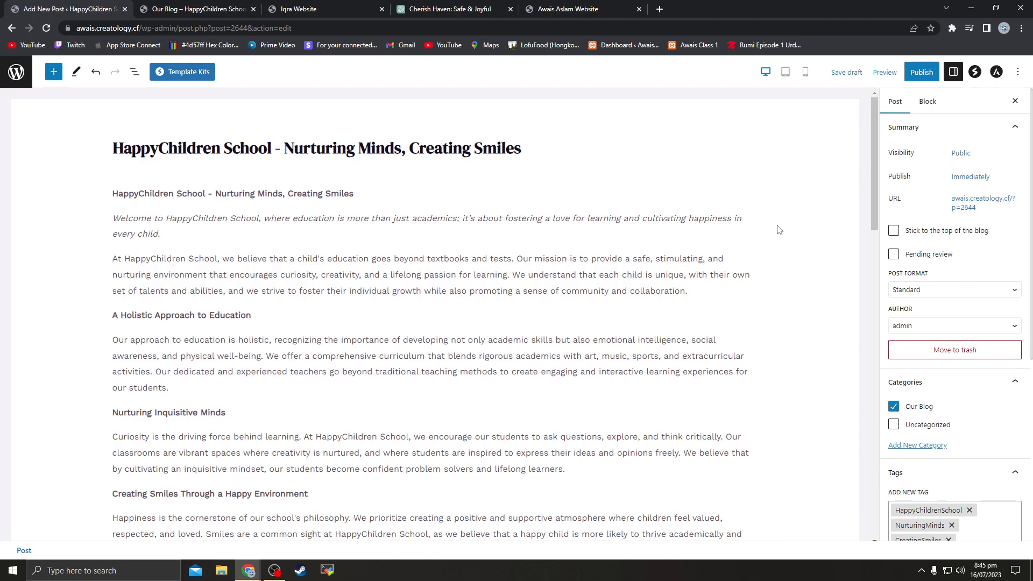
scroll(938, 242, down, 2)
scroll(938, 242, down, 4)
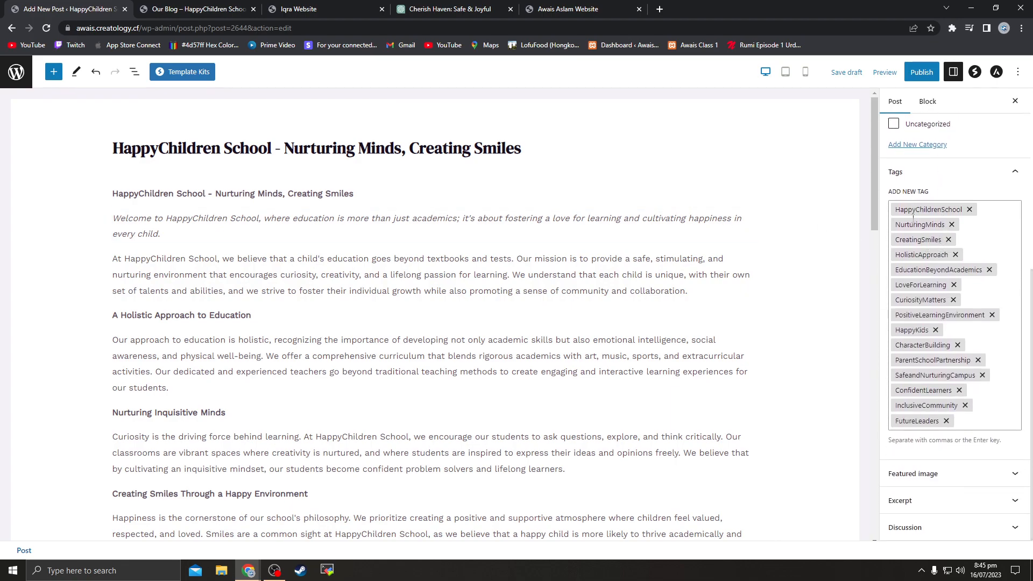
click(912, 475)
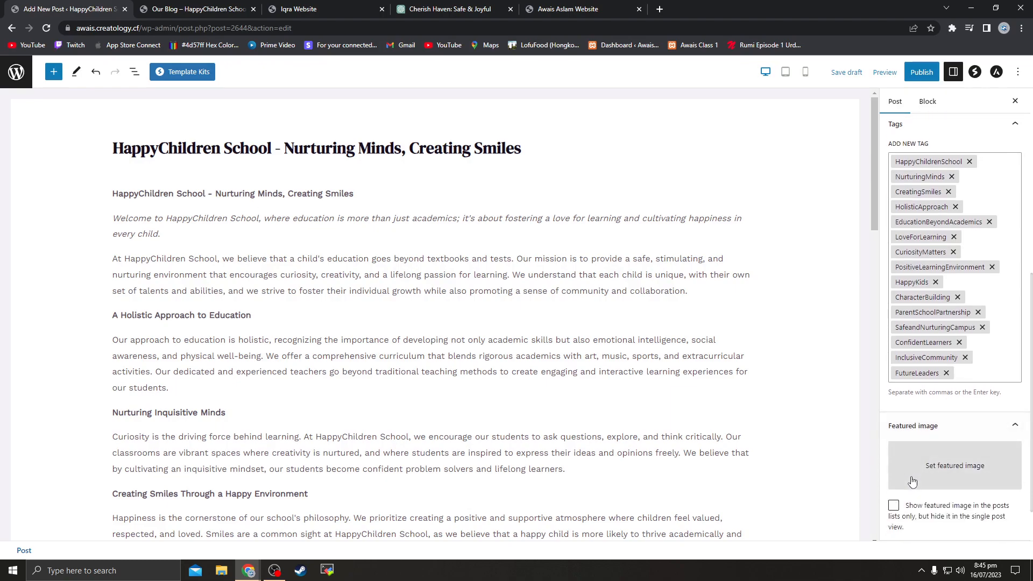
scroll(918, 474, down, 2)
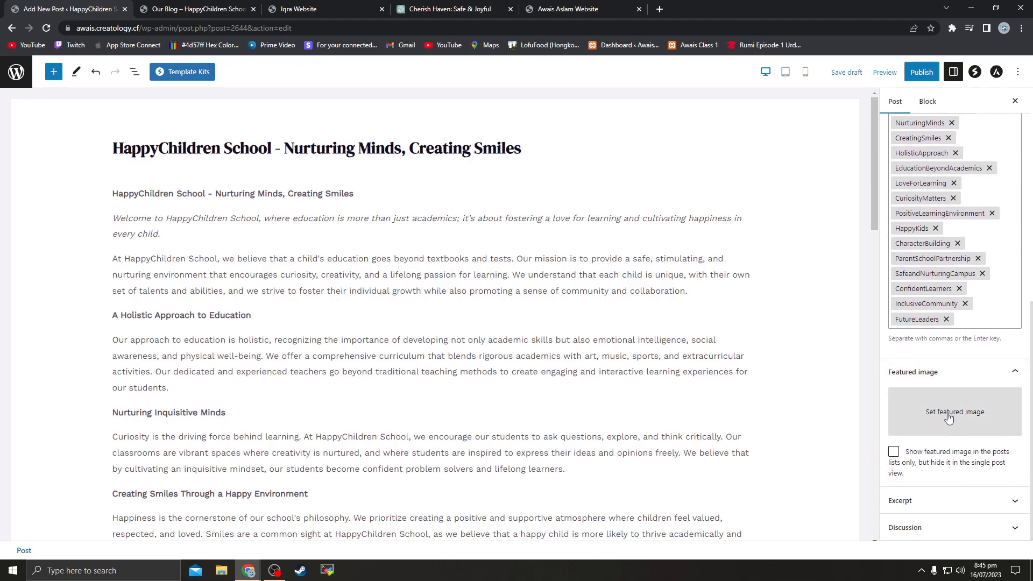
click(948, 419)
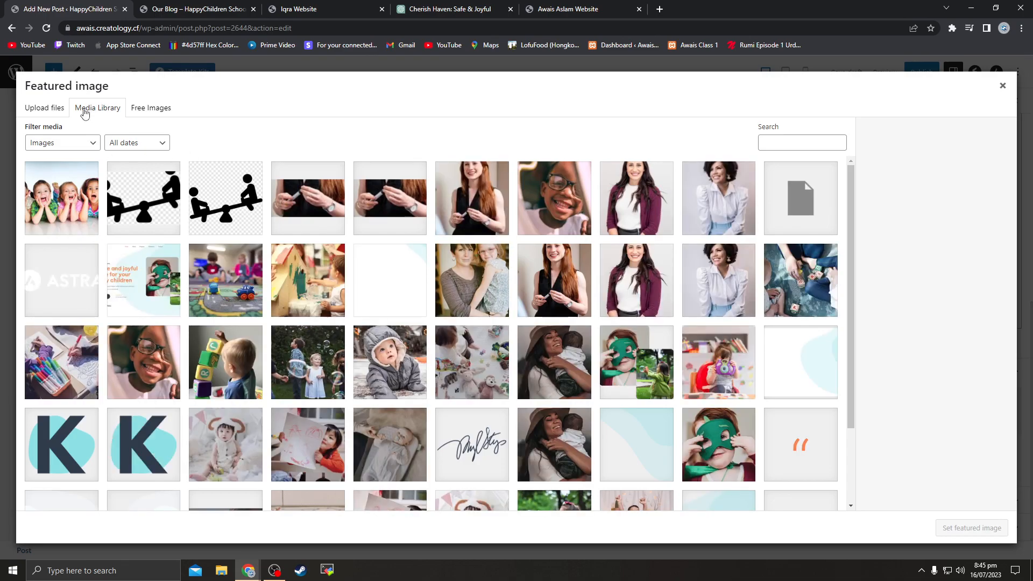
click(44, 112)
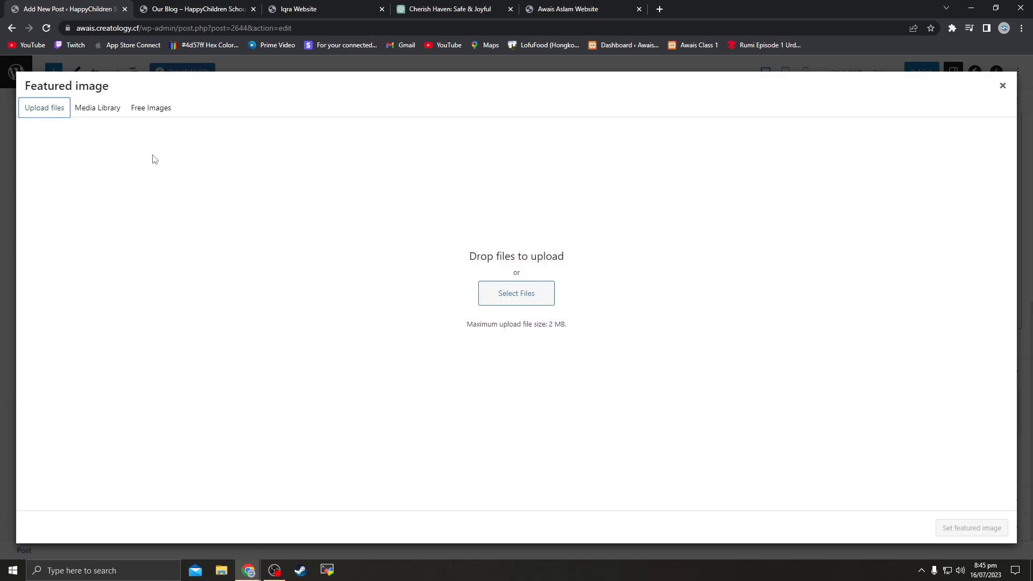
click(513, 290)
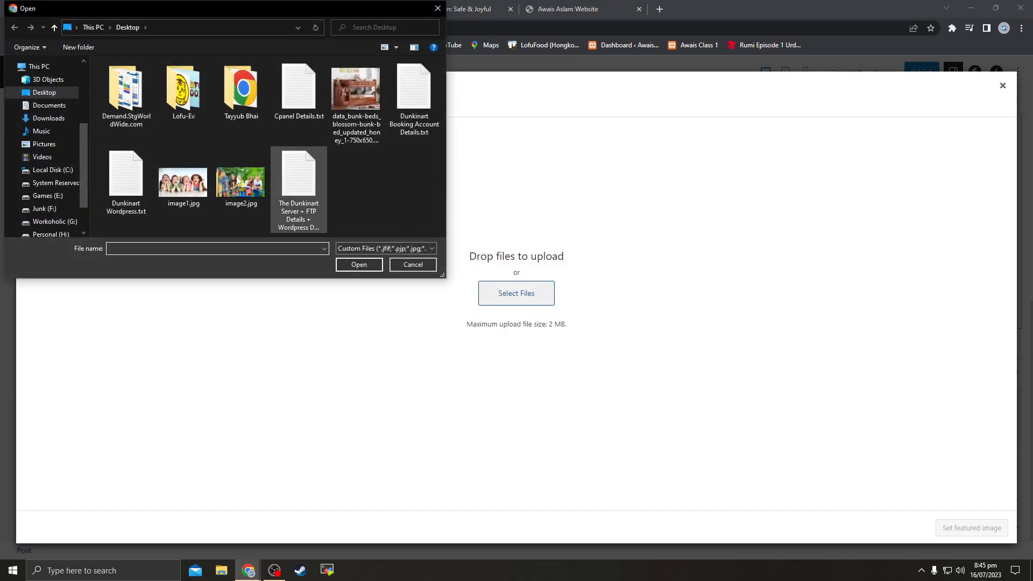
click(181, 186)
click(240, 178)
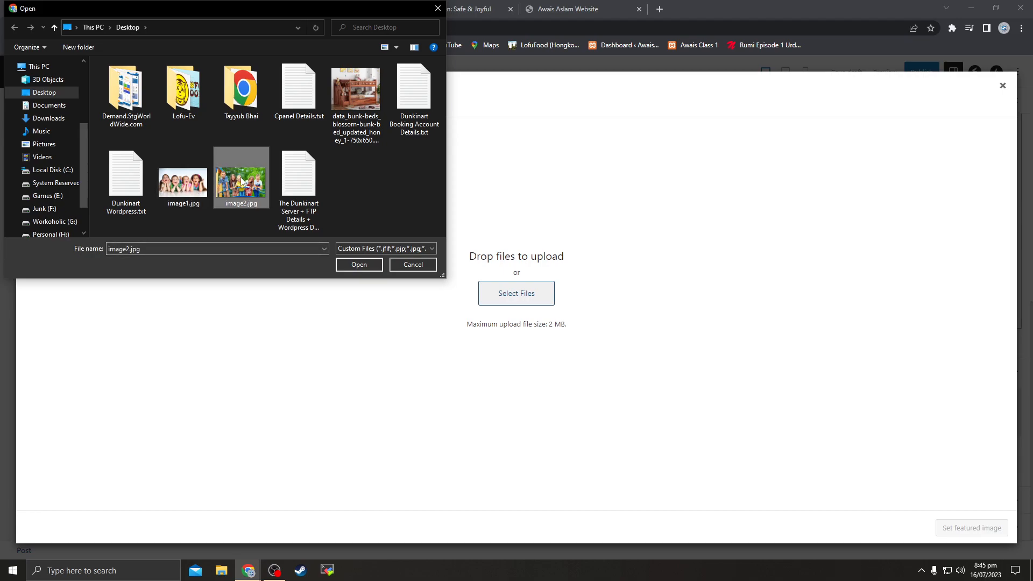
click(360, 265)
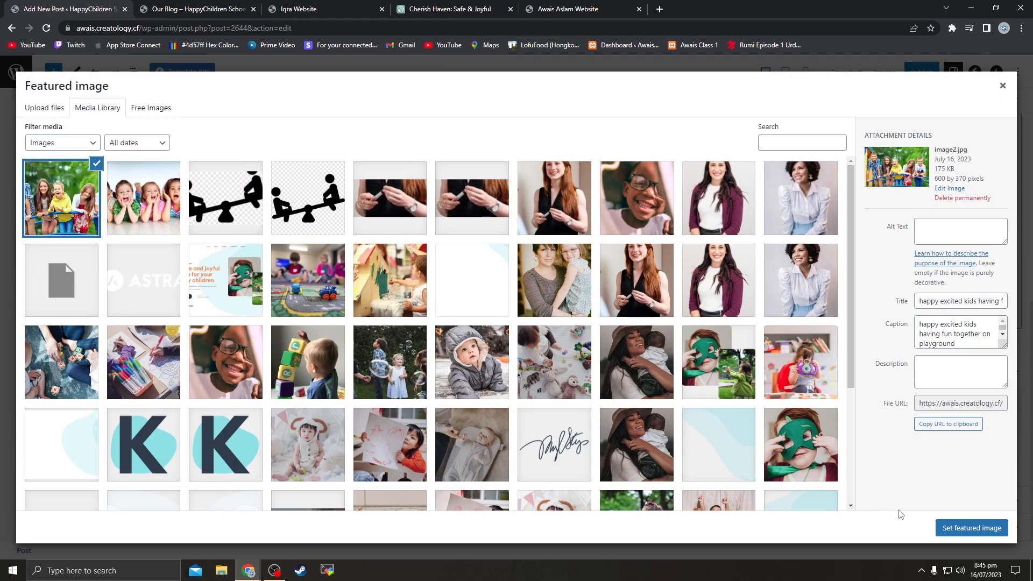
click(943, 528)
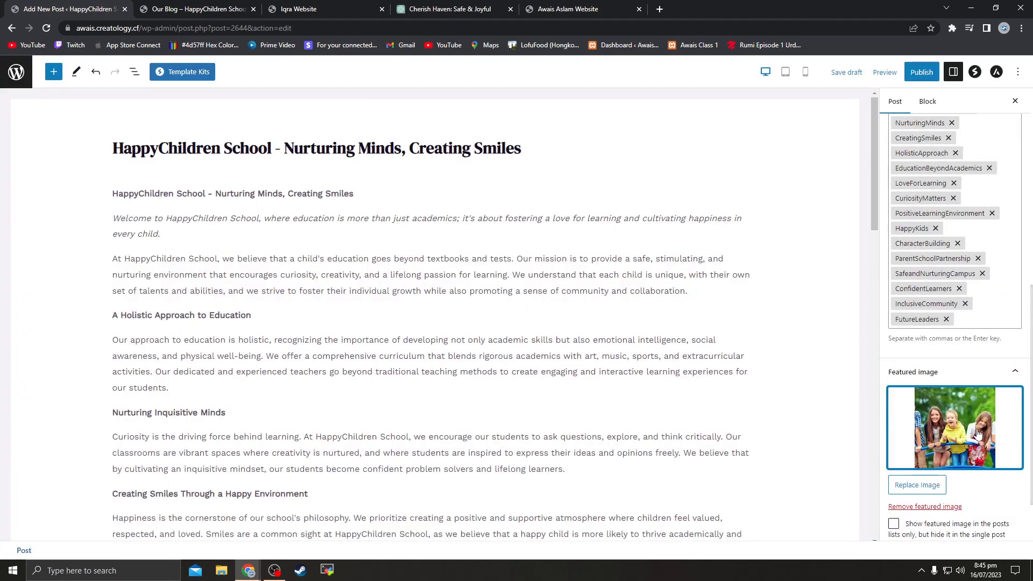
Publish the HappyChildren School post with public visibility and immediate publishing
scroll(980, 436, down, 2)
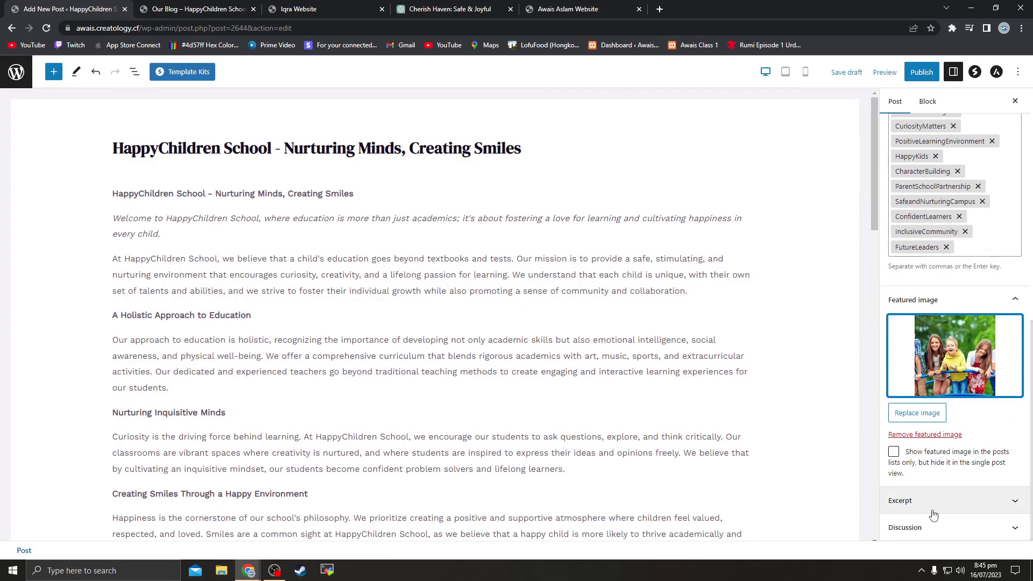
scroll(937, 514, up, 5)
click(916, 80)
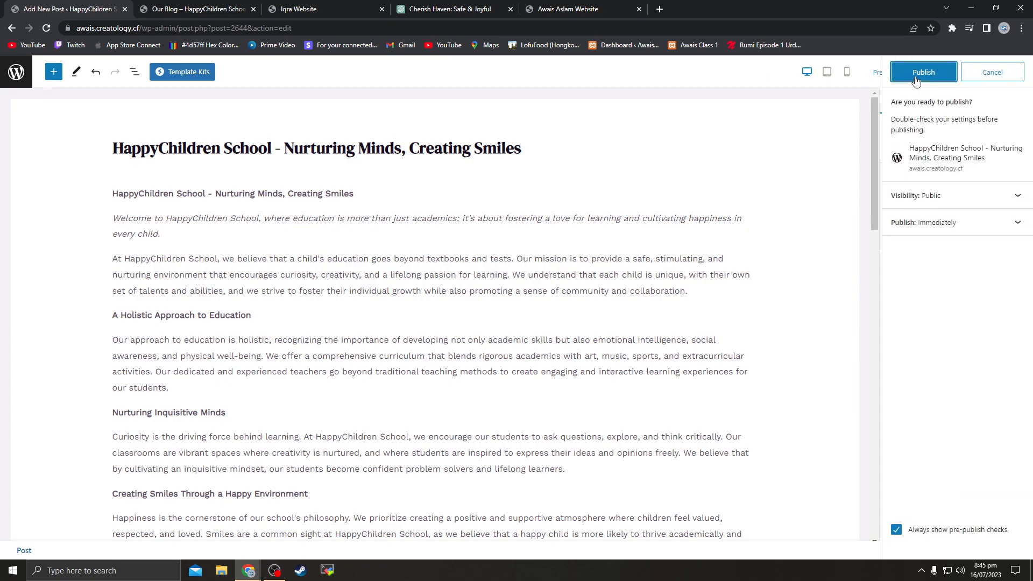
click(930, 75)
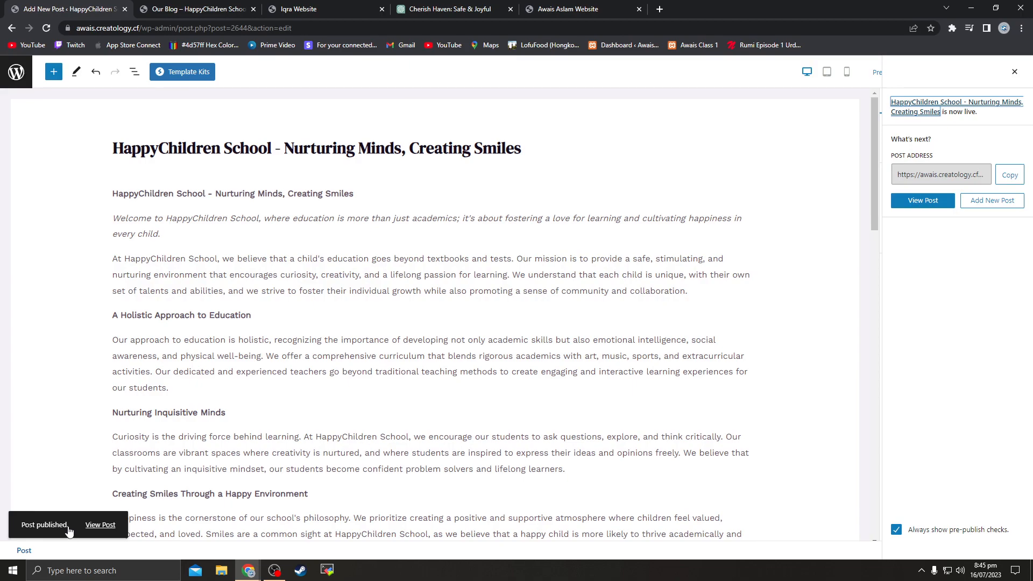
Open the published HappyChildren School post in a new browser tab
click(200, 9)
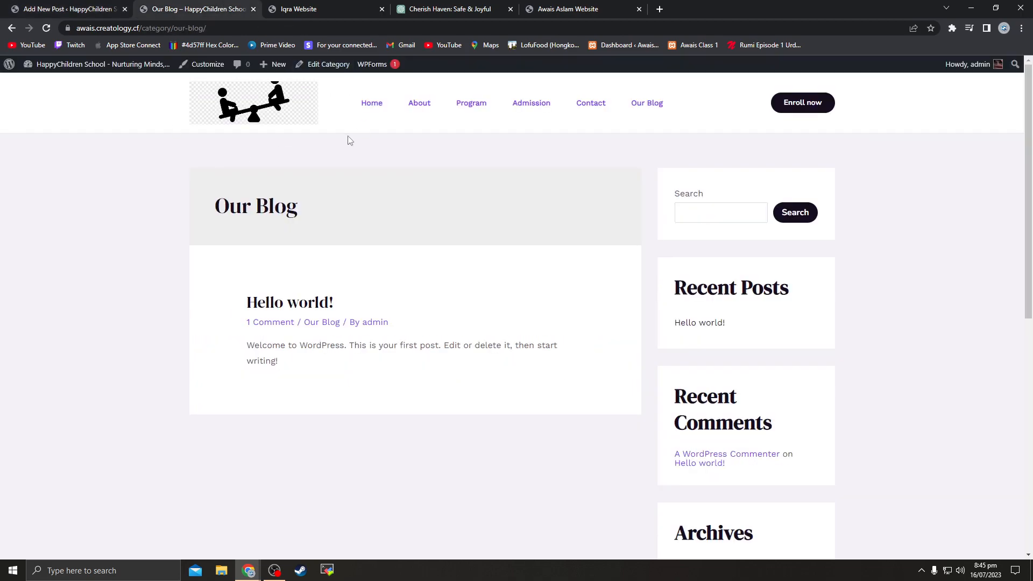
click(107, 9)
right_click(108, 525)
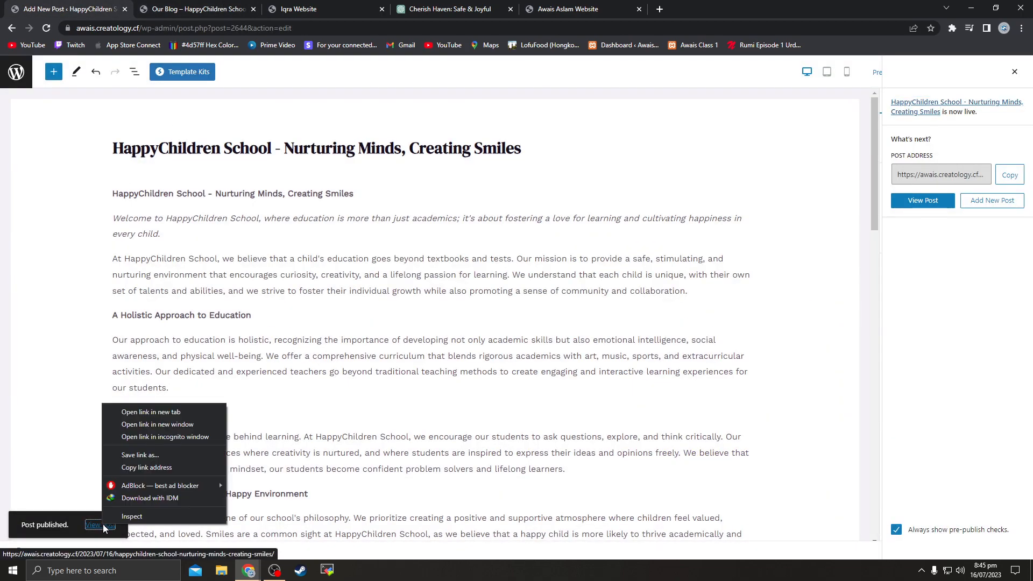
click(157, 412)
click(173, 4)
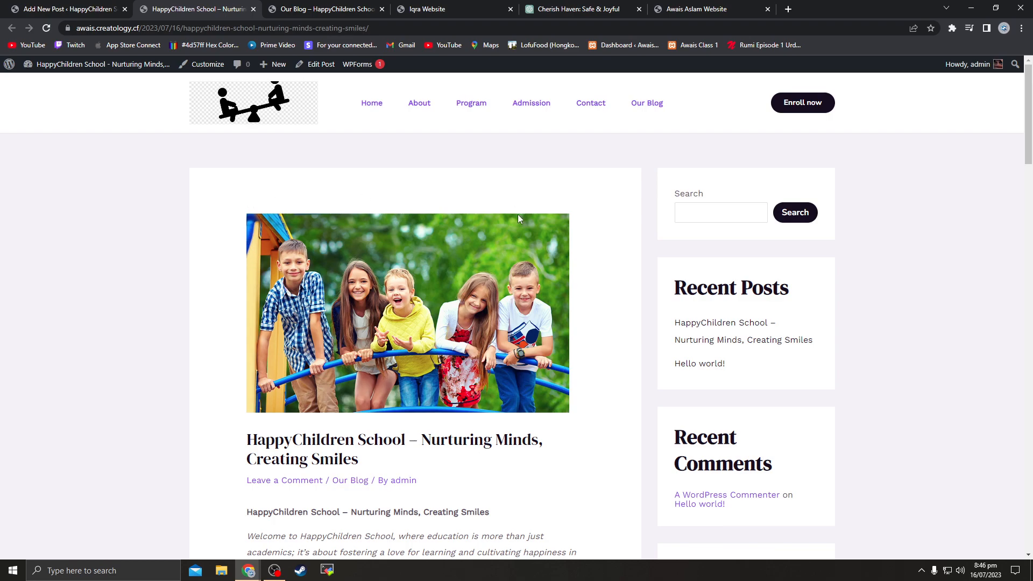
Review the published post from its featured image and category line through the body text and inline picture to the closing paragraph
scroll(385, 361, down, 2)
drag(248, 329, 387, 370)
click(184, 370)
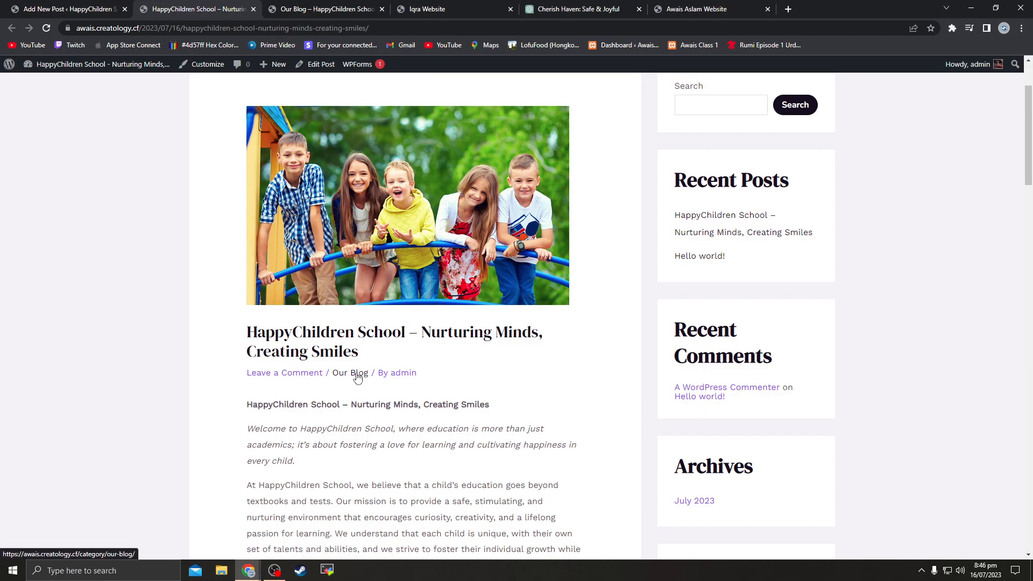
scroll(399, 376, down, 3)
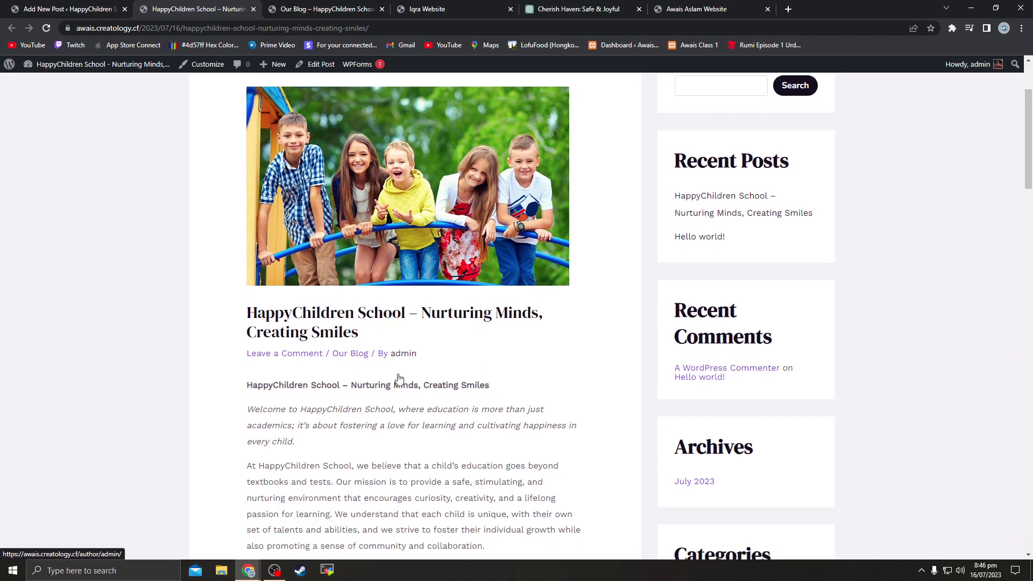
drag(274, 245, 355, 372)
scroll(372, 380, down, 13)
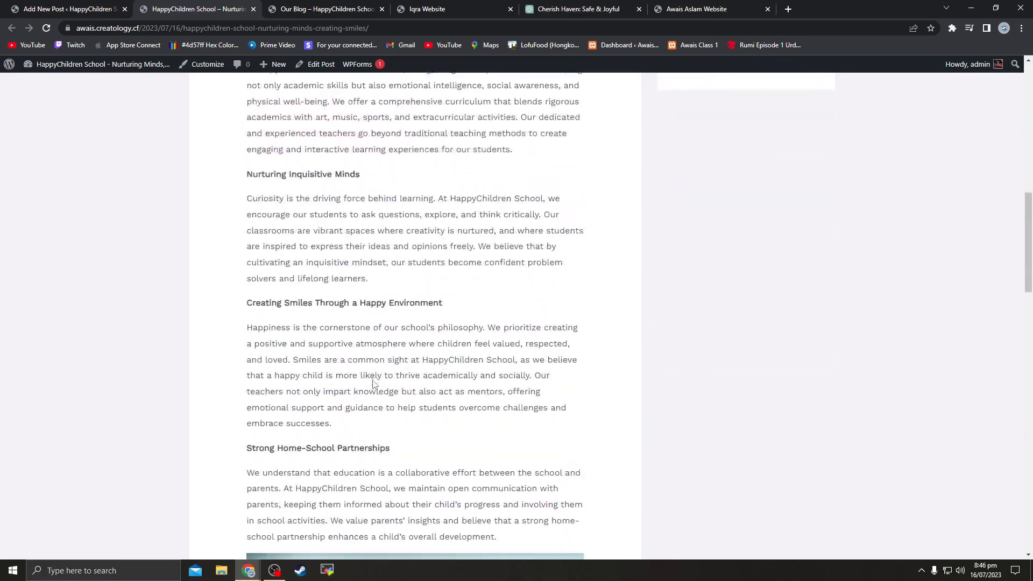
scroll(372, 380, down, 3)
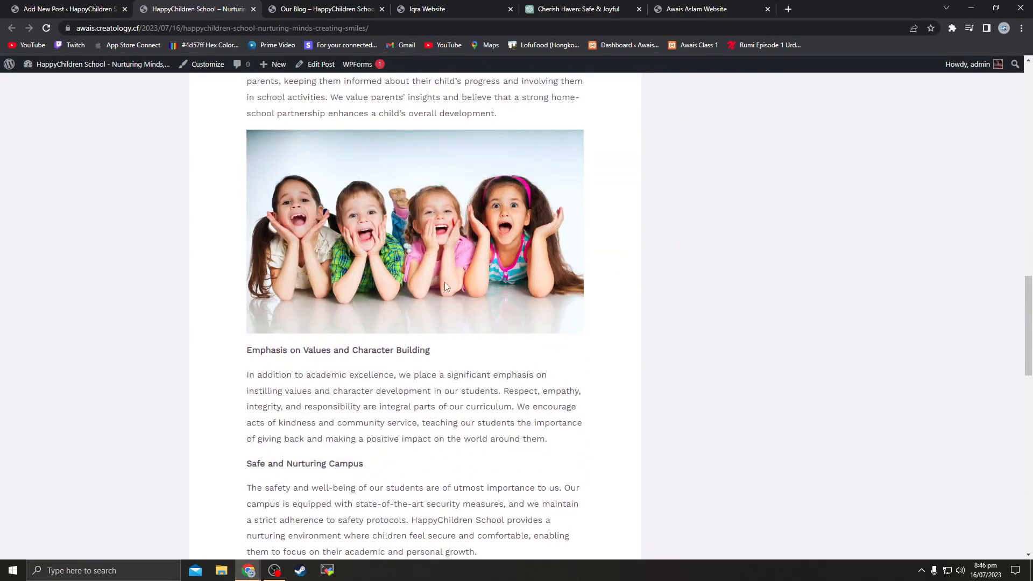
scroll(341, 307, down, 8)
scroll(341, 330, up, 17)
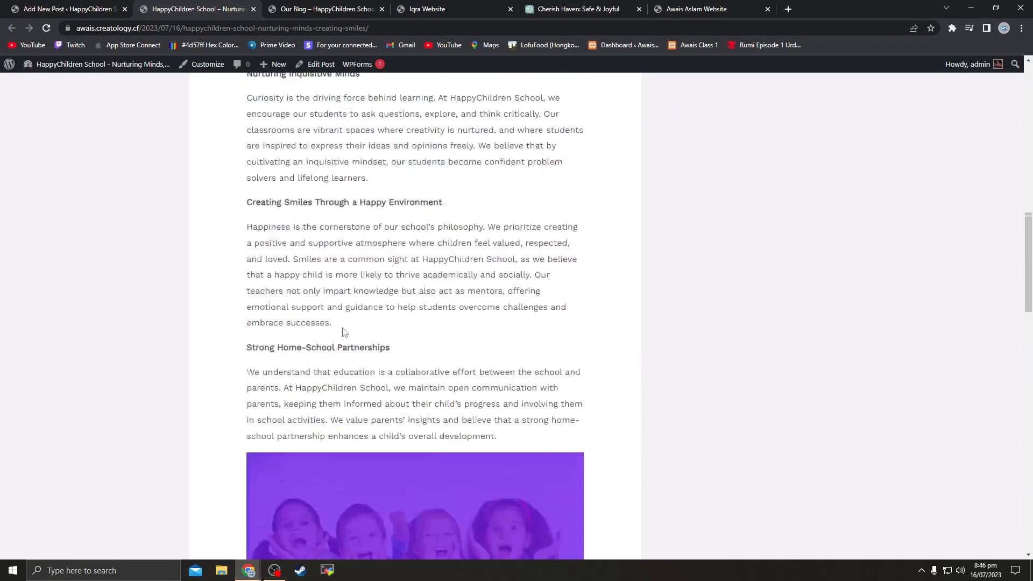
scroll(343, 331, down, 16)
scroll(345, 331, up, 6)
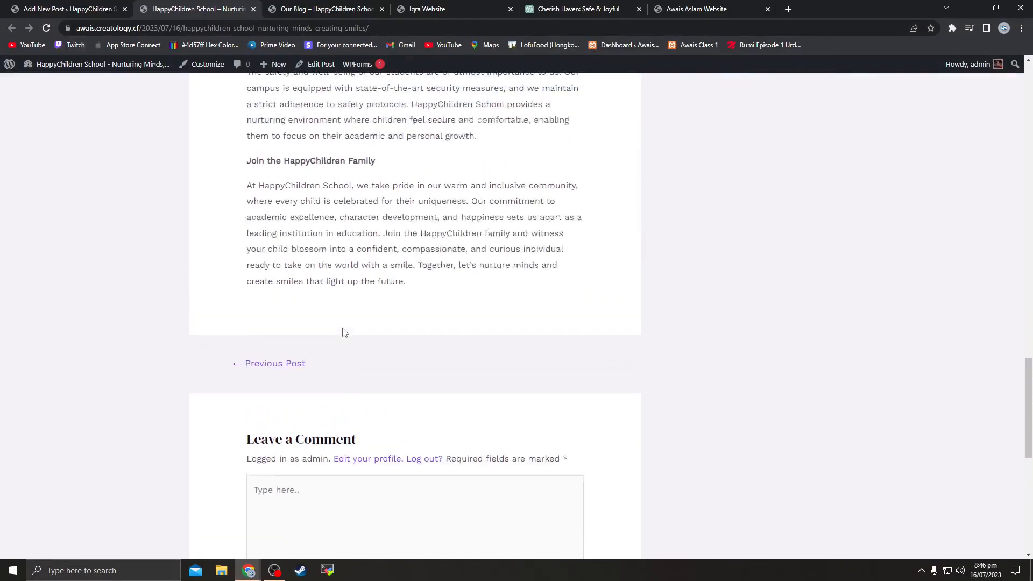
scroll(345, 330, up, 20)
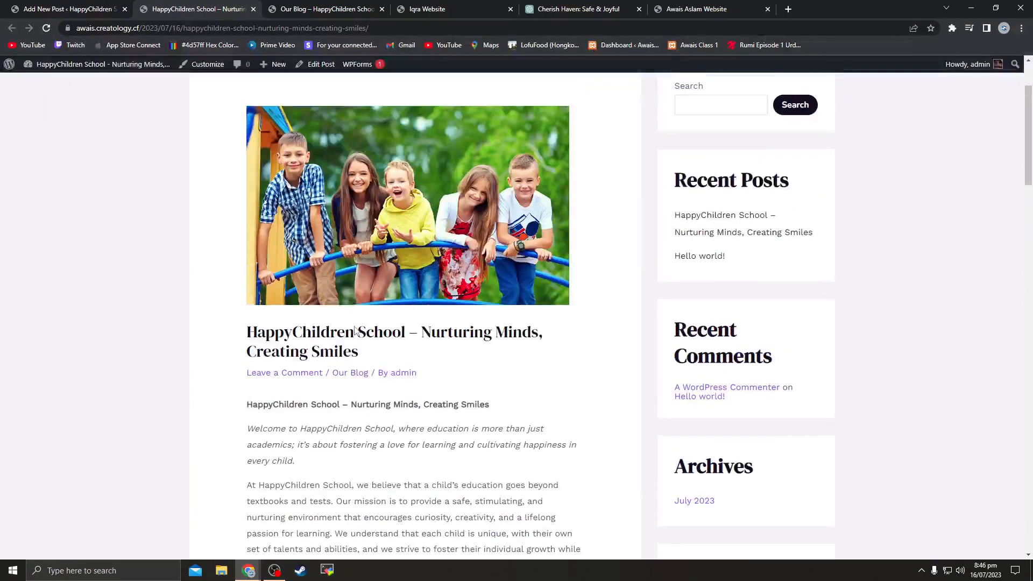
scroll(355, 327, down, 15)
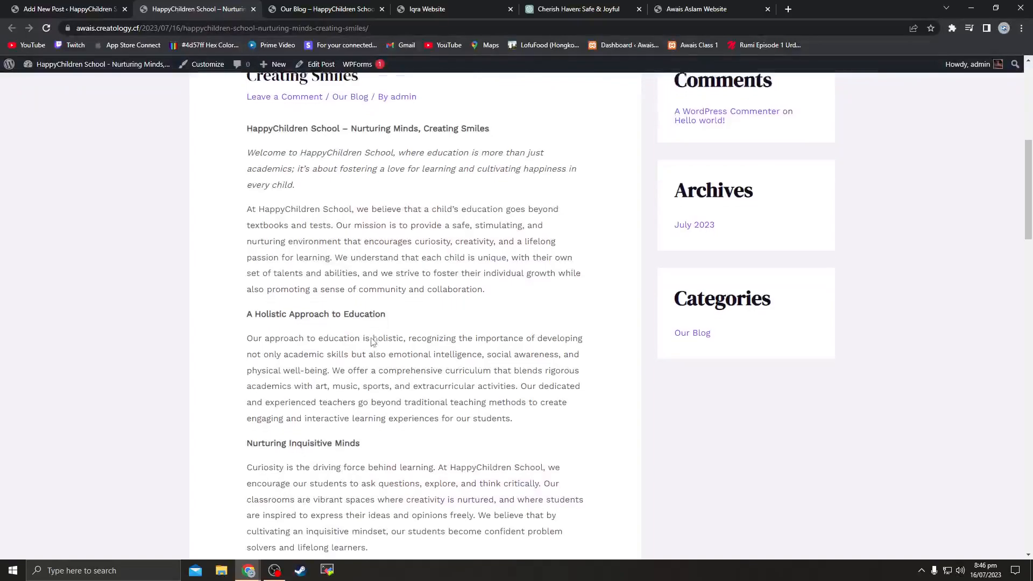
scroll(371, 341, down, 11)
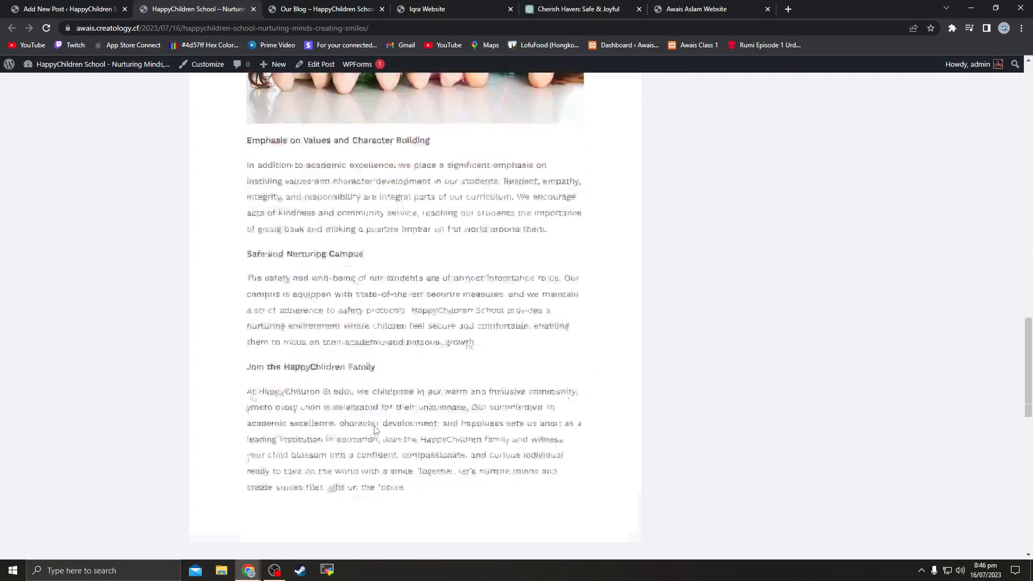
drag(268, 462, 388, 464)
click(423, 456)
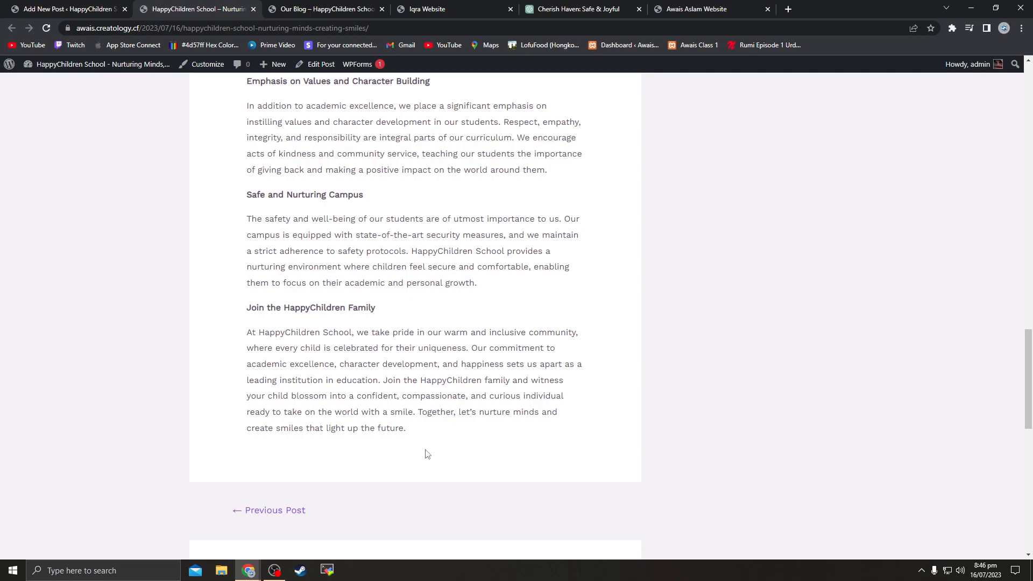
scroll(428, 455, up, 20)
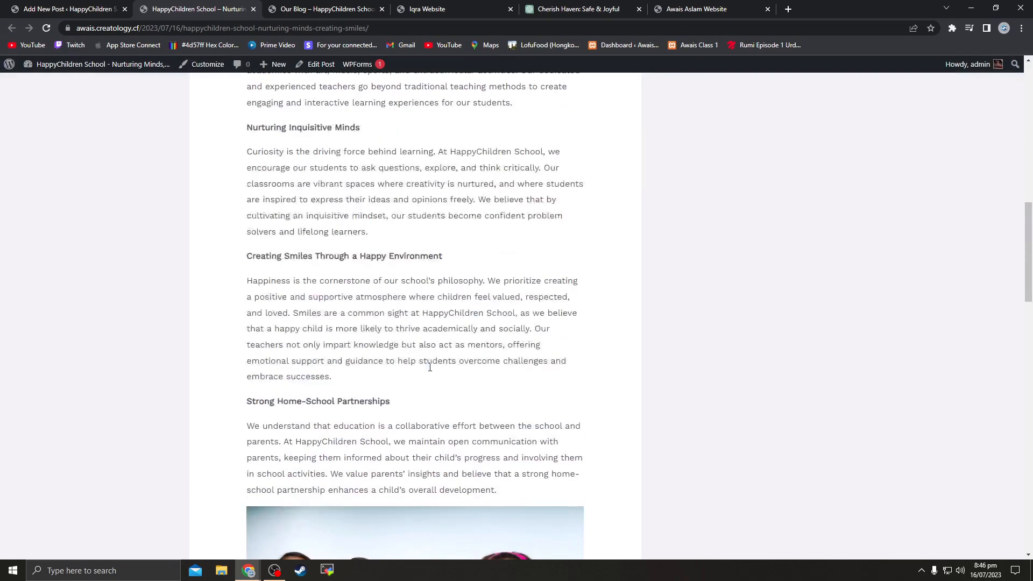
scroll(428, 366, up, 1)
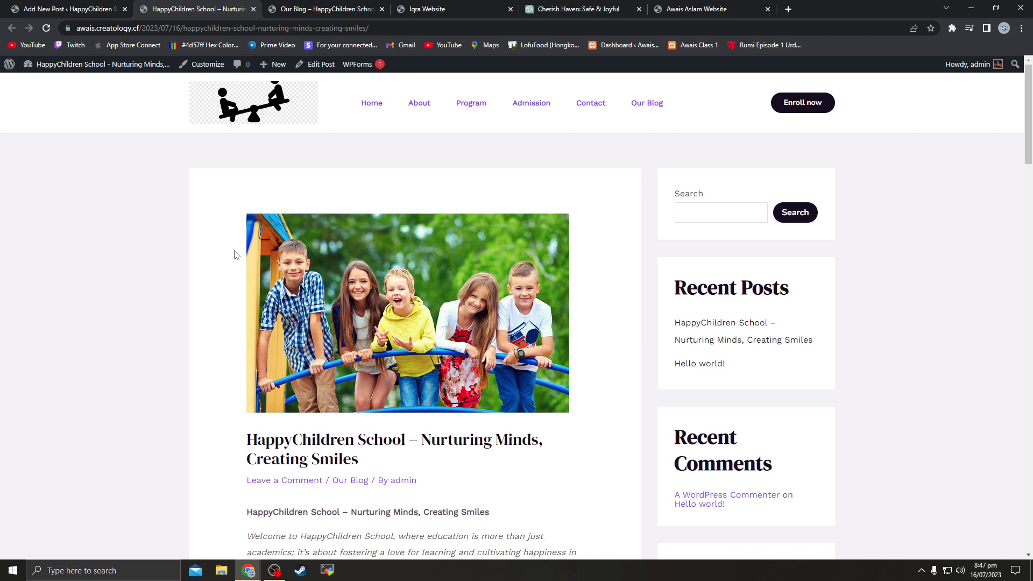
Examine the beginning of the published post, comparing its title with the bold heading line above the introduction
scroll(224, 249, down, 4)
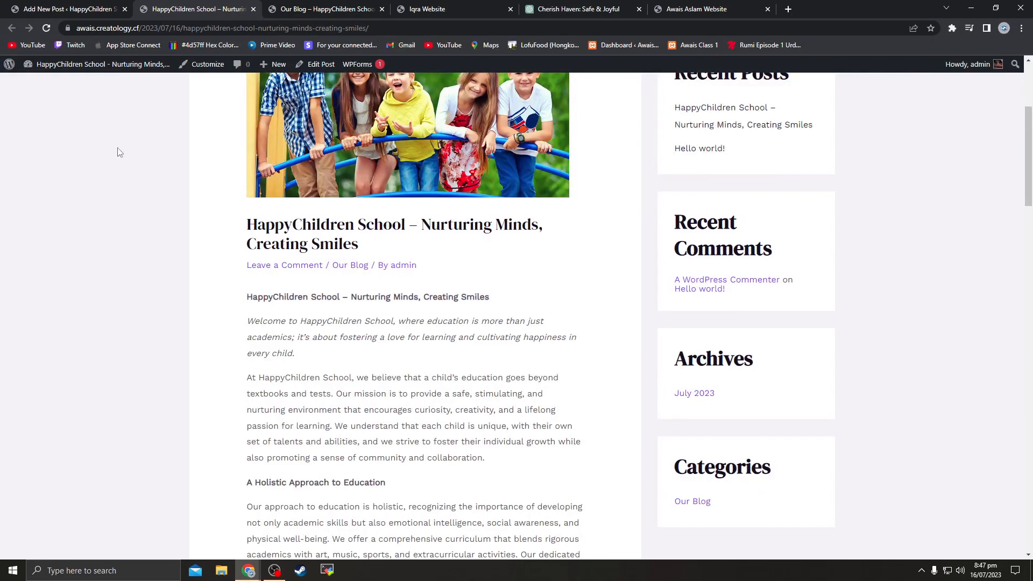
scroll(334, 263, up, 3)
scroll(189, 300, down, 2)
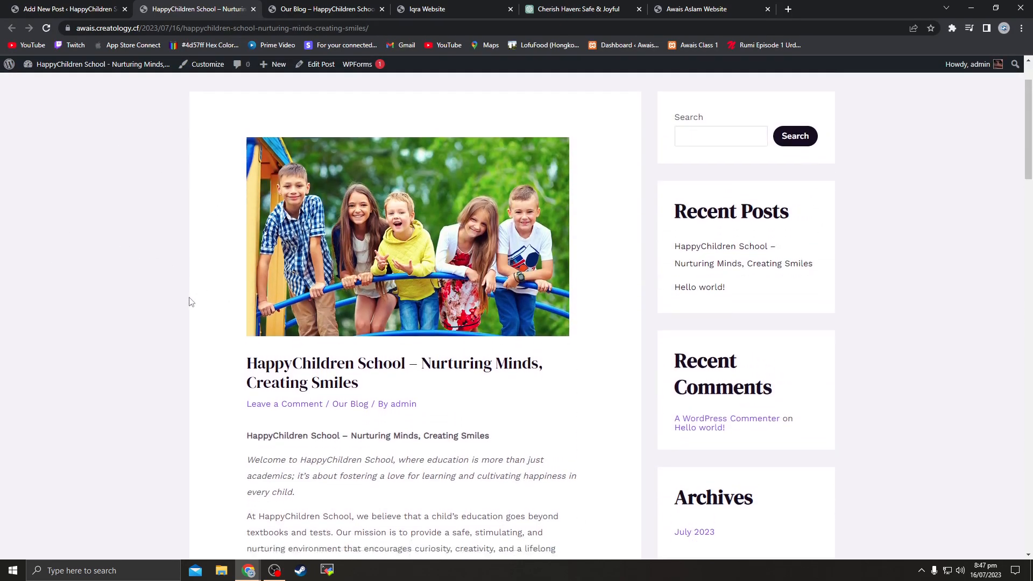
scroll(269, 323, up, 1)
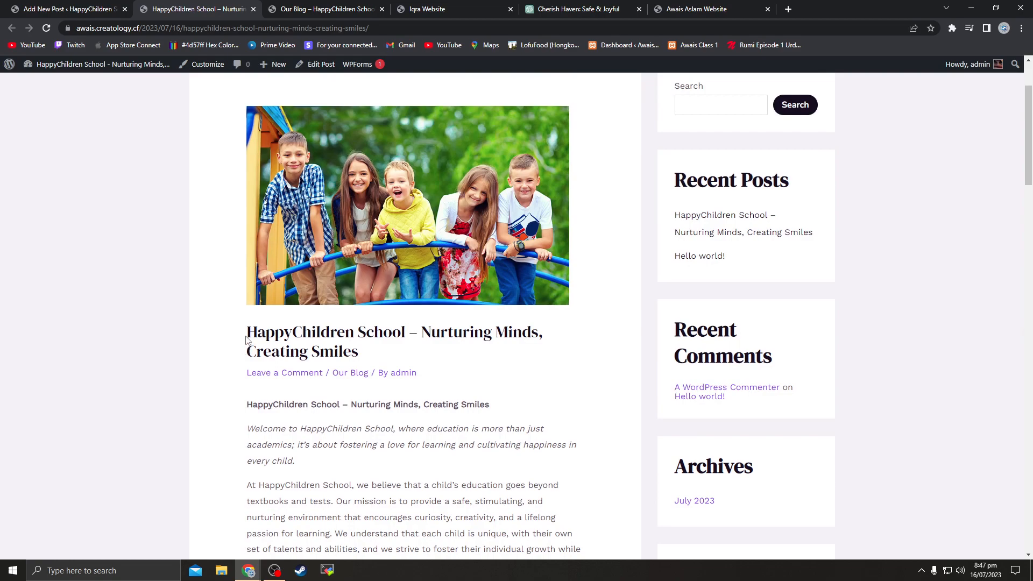
drag(247, 332, 376, 354)
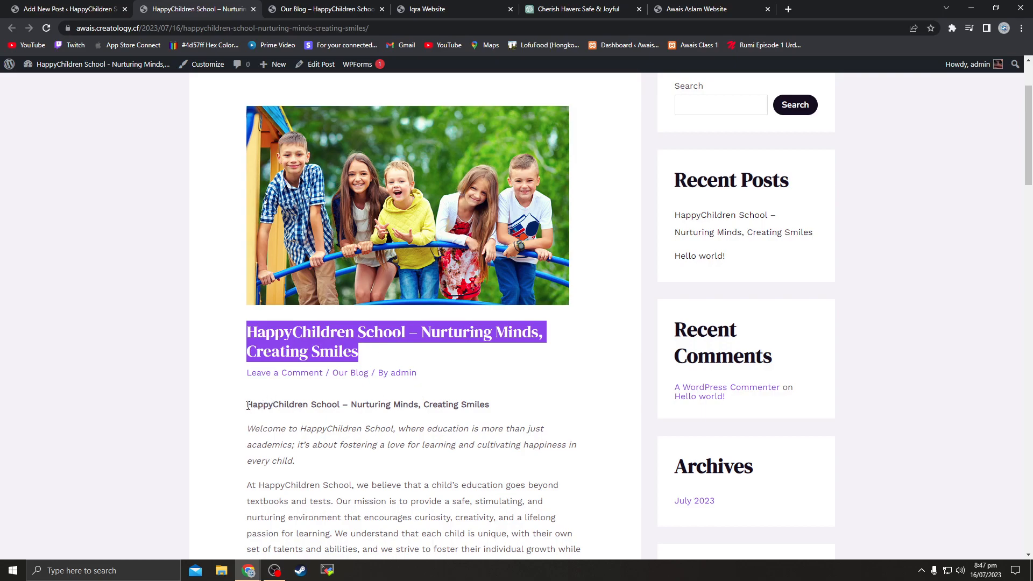
drag(247, 405, 472, 400)
click(520, 415)
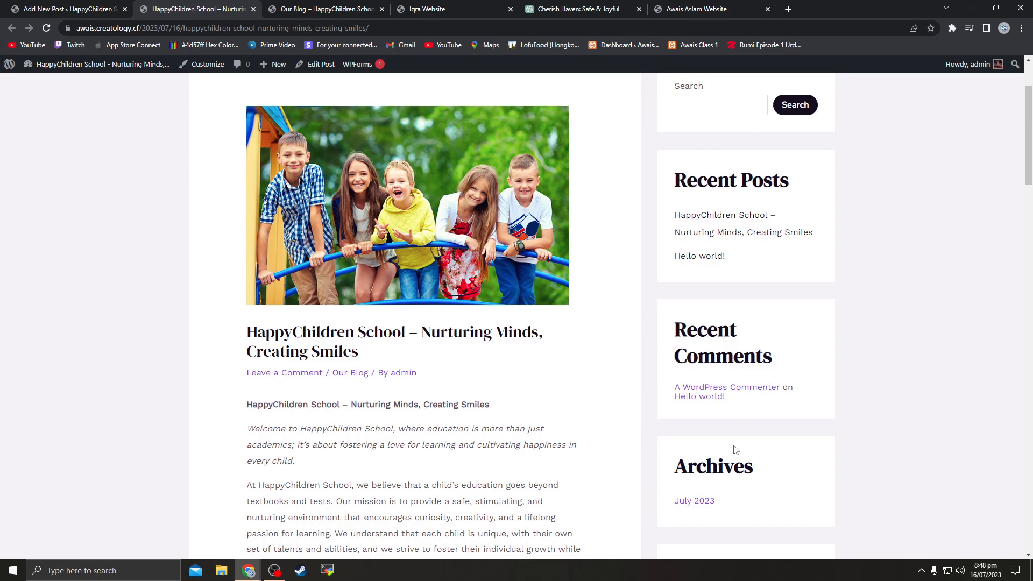
Search for shoutmeloud in a new browser tab and open the ShoutMeLoud website
click(788, 9)
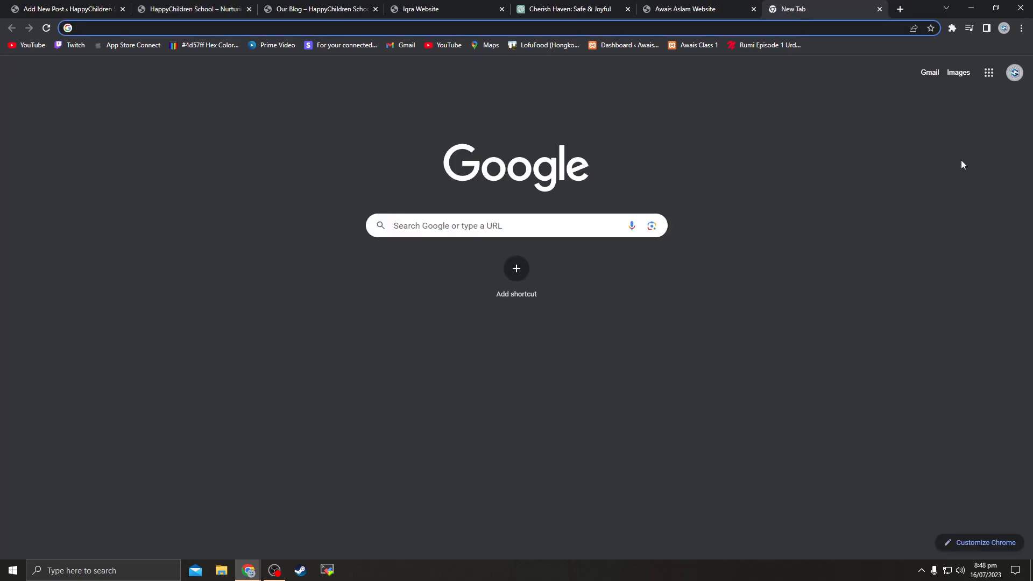
text(s)
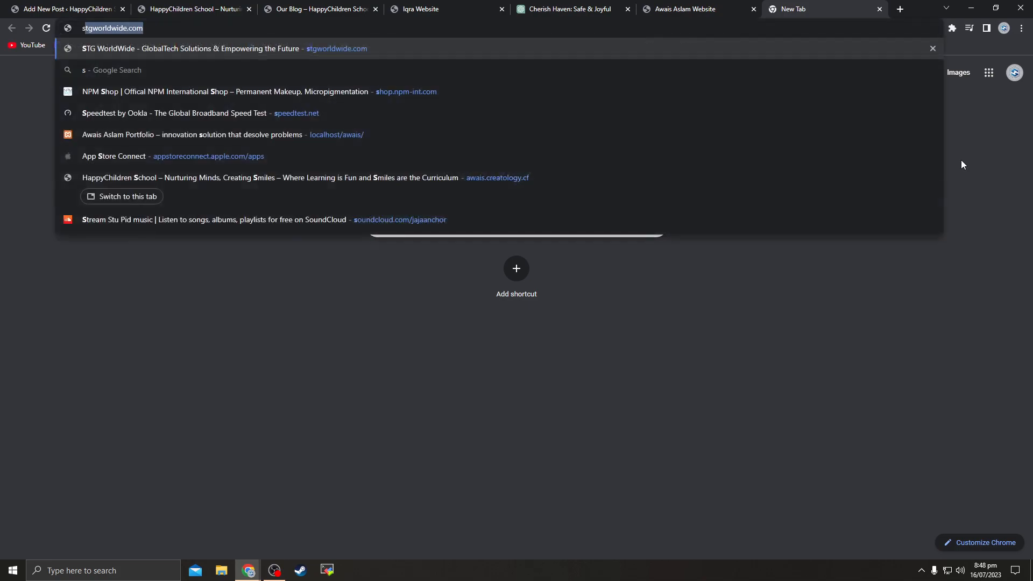
text(houtmeloud)
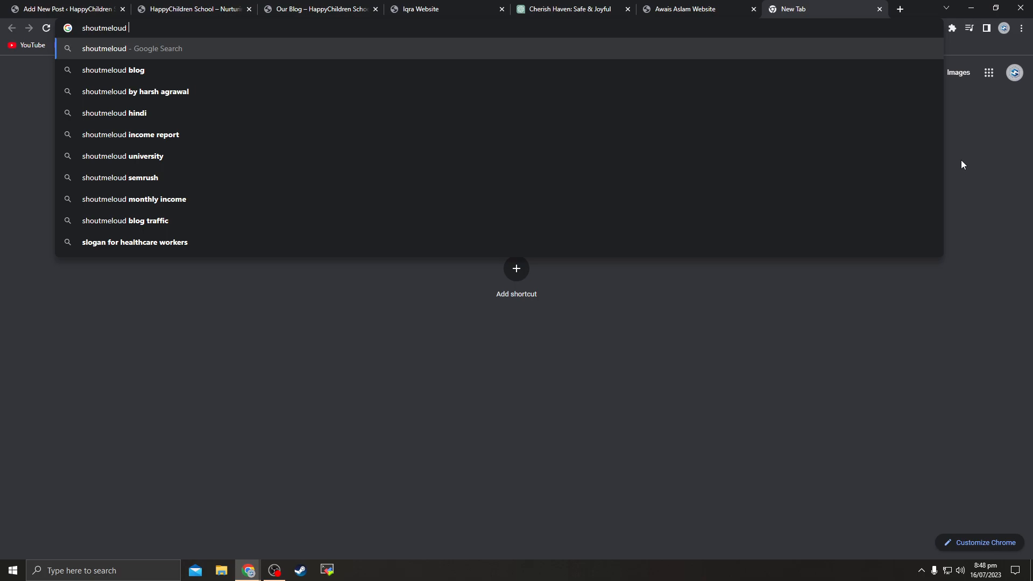
key(Down)
key(Up)
key(Return)
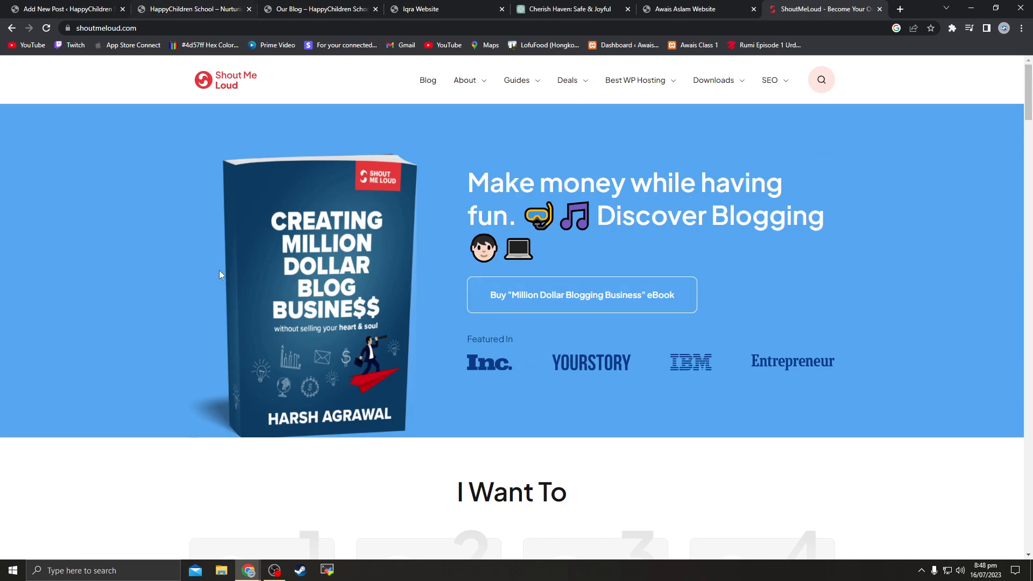
Skim the ShoutMeLoud homepage and copy the site's web address
scroll(202, 262, down, 20)
scroll(232, 269, down, 20)
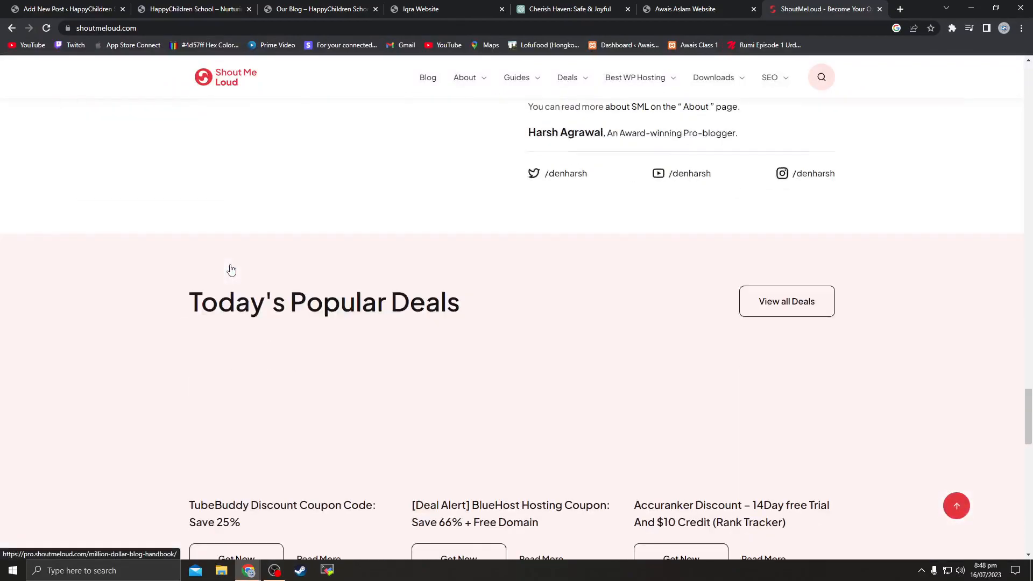
scroll(233, 269, up, 20)
scroll(233, 269, up, 20)
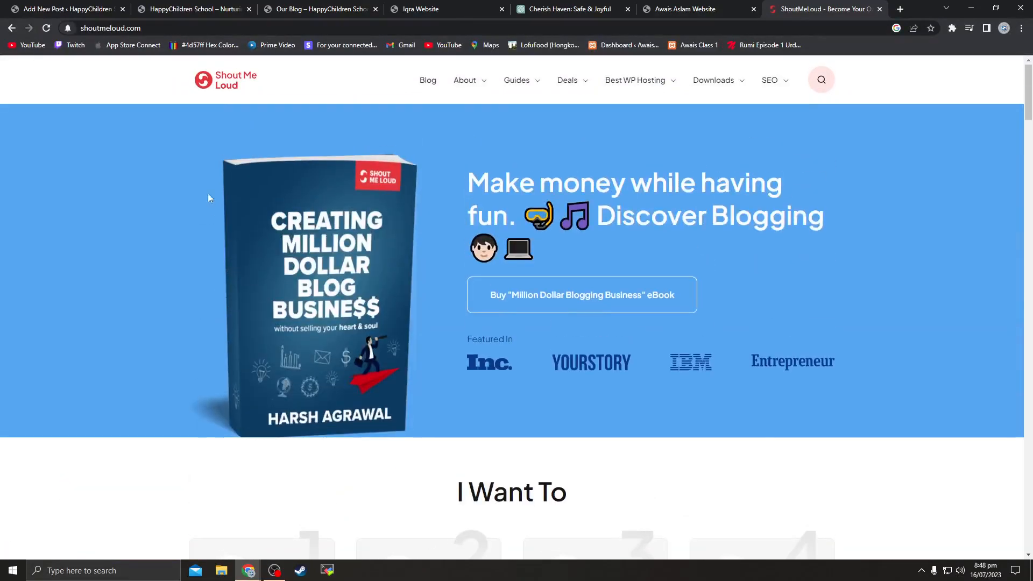
click(229, 24)
key(ctrl+c)
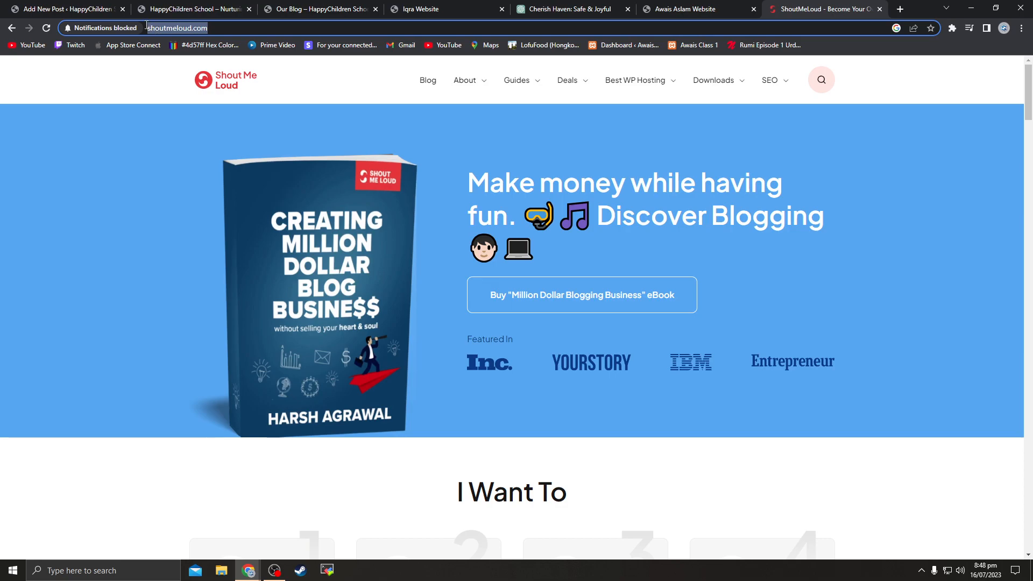
right_click(156, 28)
click(183, 103)
Search for "worth of web" in a new browser tab and open the Worth Of Web Website Value Calculator
click(900, 10)
text(wort)
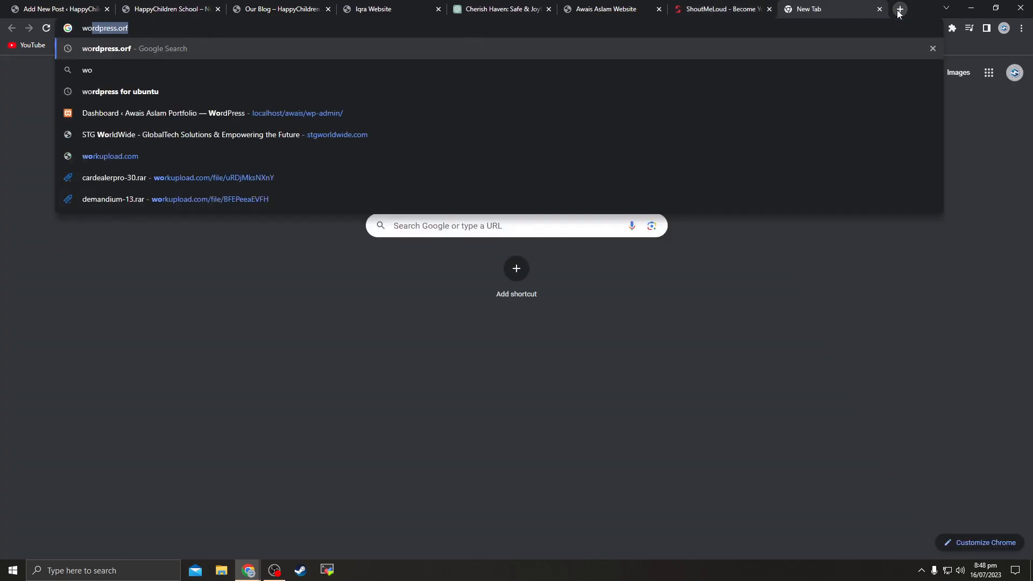
text(h of web)
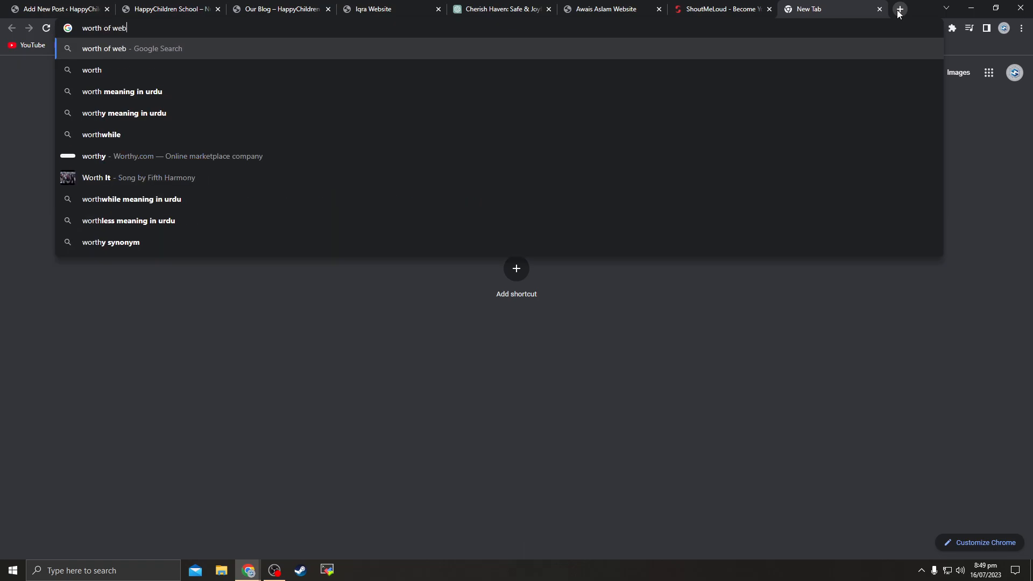
key(Return)
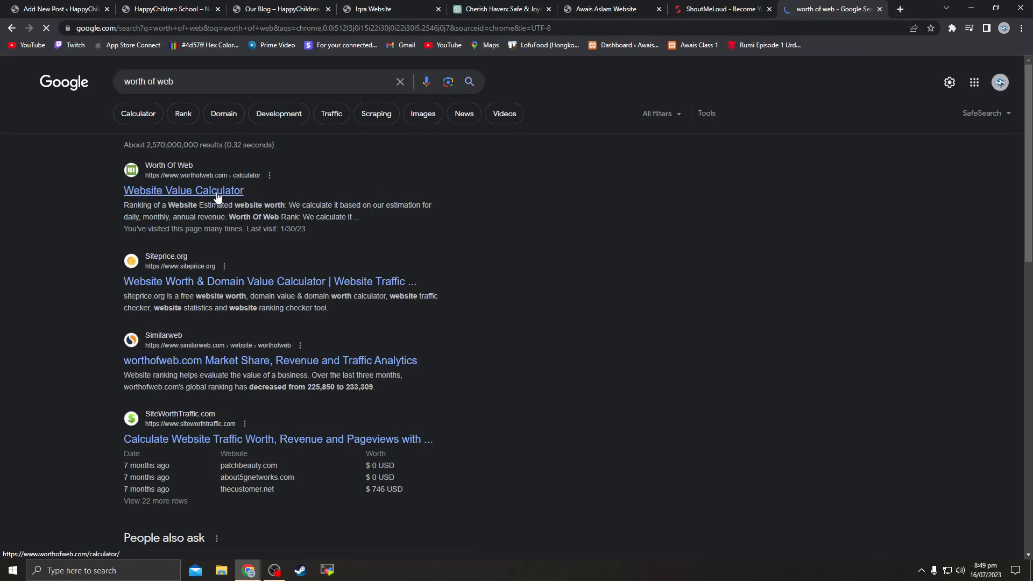
click(175, 190)
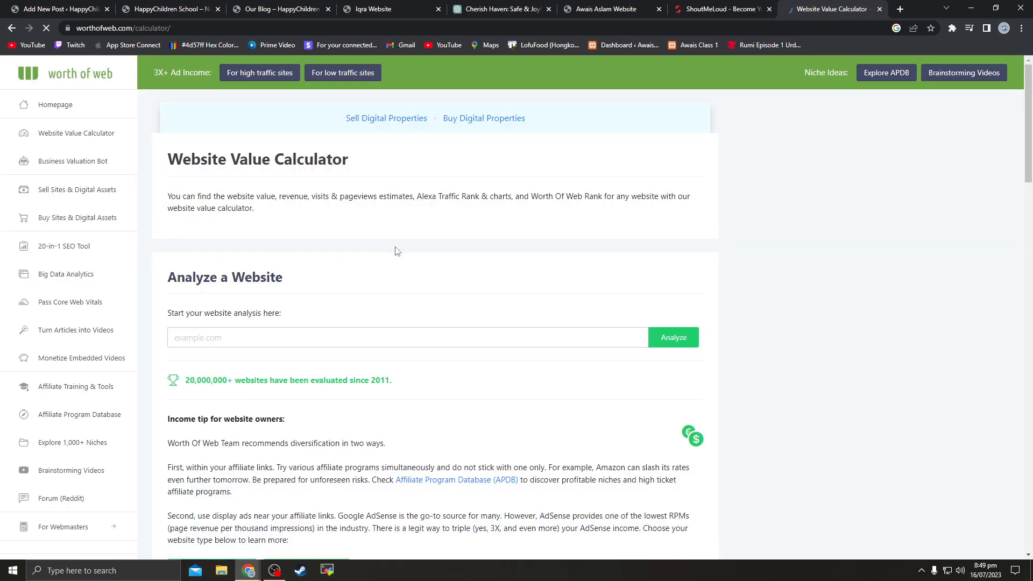
click(244, 338)
key(ctrl+v)
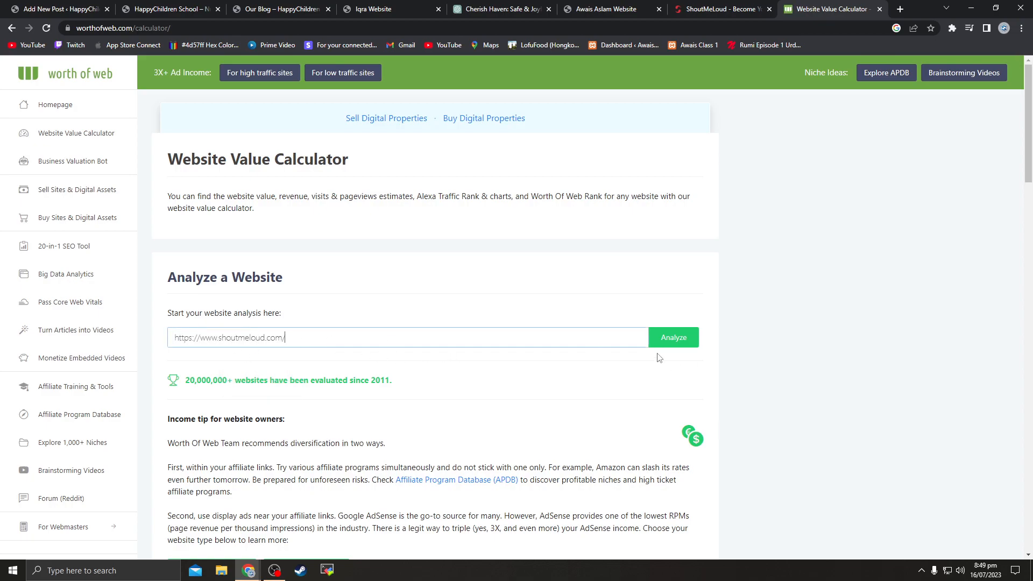
click(668, 339)
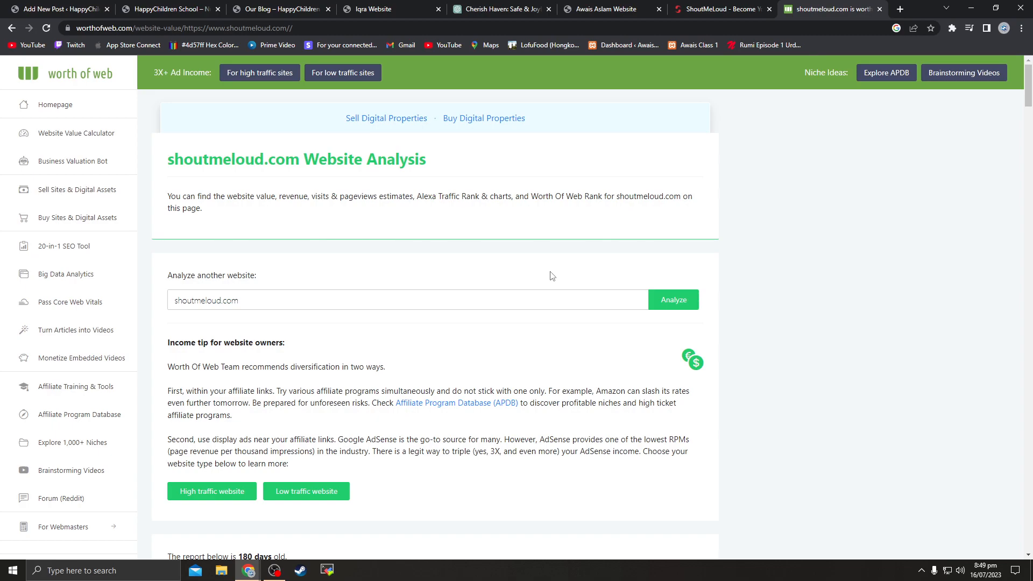
Find the estimated worth of shoutmeloud.com in the analysis report
scroll(552, 275, down, 20)
scroll(550, 270, up, 9)
scroll(572, 270, down, 3)
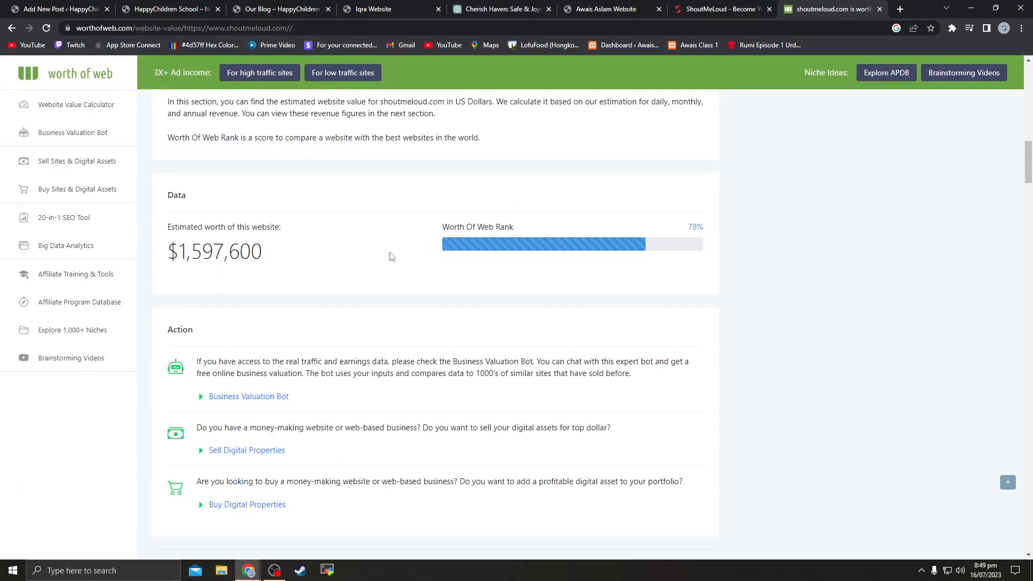
drag(166, 231, 329, 242)
click(310, 259)
Copy the estimated website worth figure without its dollar sign
mouse_move(186, 252)
mouse_down()
mouse_move(302, 262)
mouse_move(188, 254)
mouse_up()
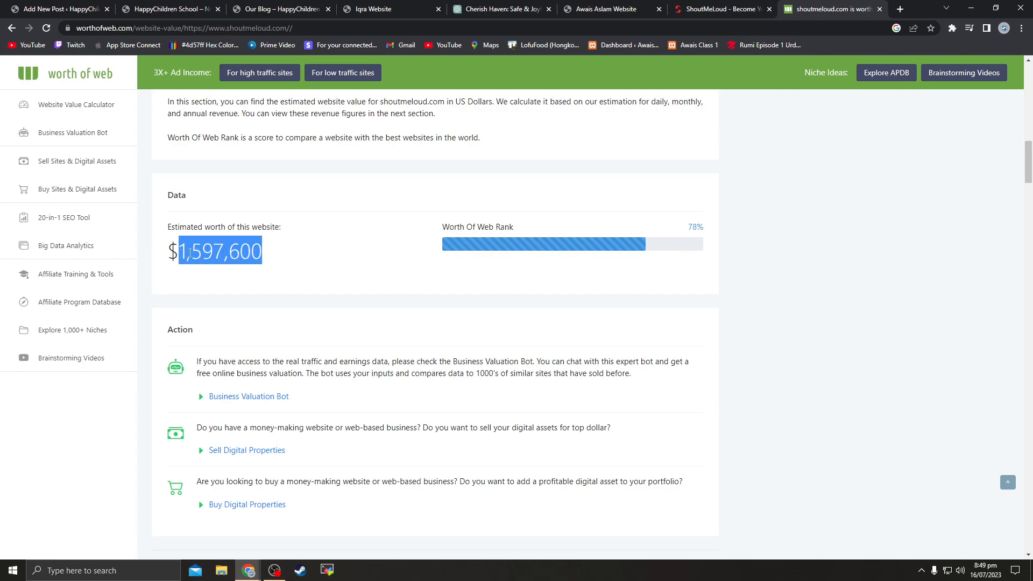
right_click(195, 249)
click(222, 258)
click(185, 252)
drag(192, 253, 262, 251)
right_click(252, 257)
click(185, 256)
drag(197, 252, 260, 253)
right_click(252, 256)
click(272, 266)
Search for "usd to pkr" in a new browser tab and convert 1597600 US dollars to Pakistani rupees
click(900, 10)
text(usd to pkr)
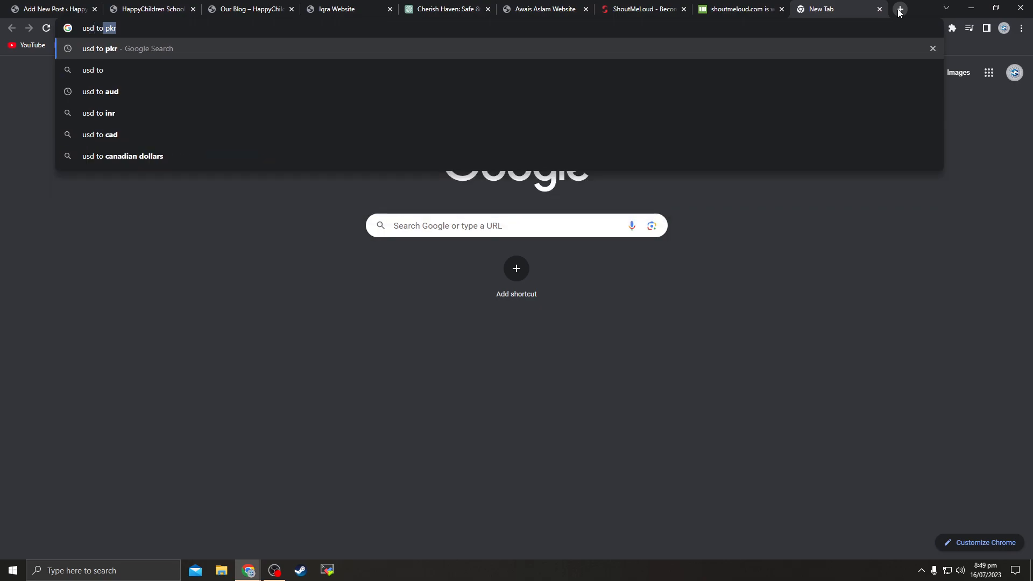
key(Return)
click(151, 266)
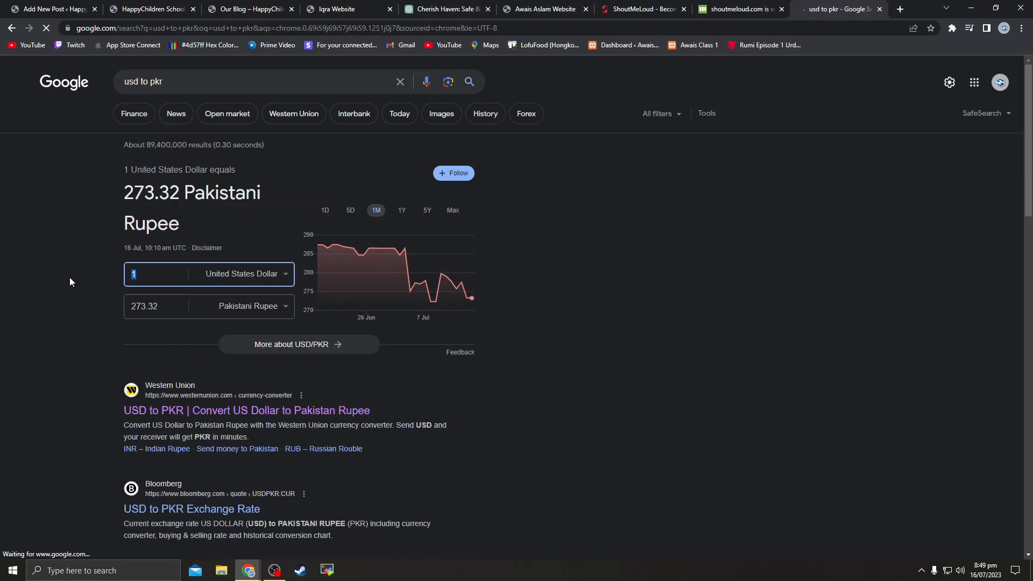
key(ctrl+v)
mouse_move(133, 307)
mouse_down()
mouse_move(191, 311)
mouse_move(129, 307)
mouse_up()
click(162, 309)
click(142, 311)
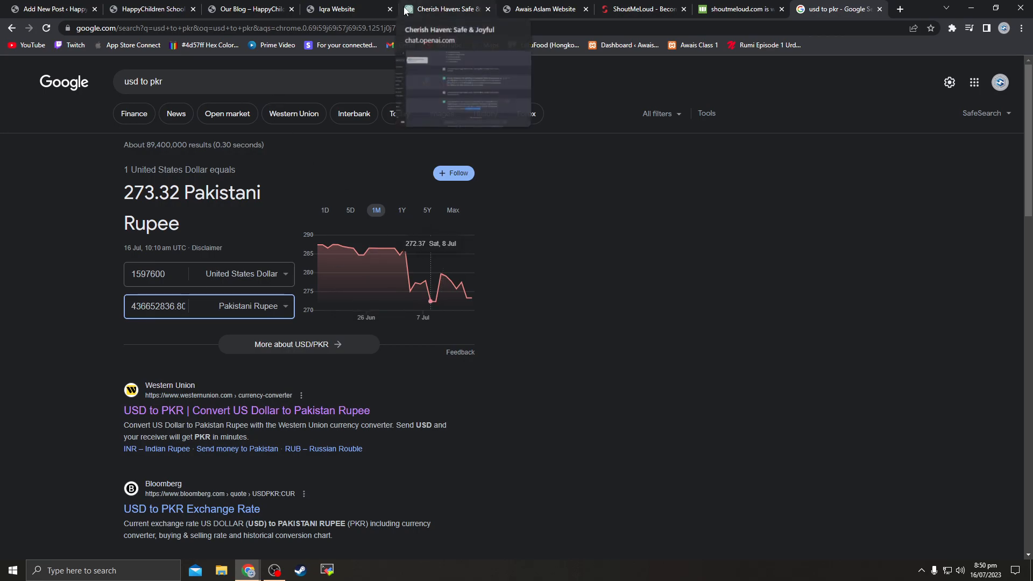
Check the web address of the Iqra Website and return to the currency converter
click(344, 9)
click(121, 28)
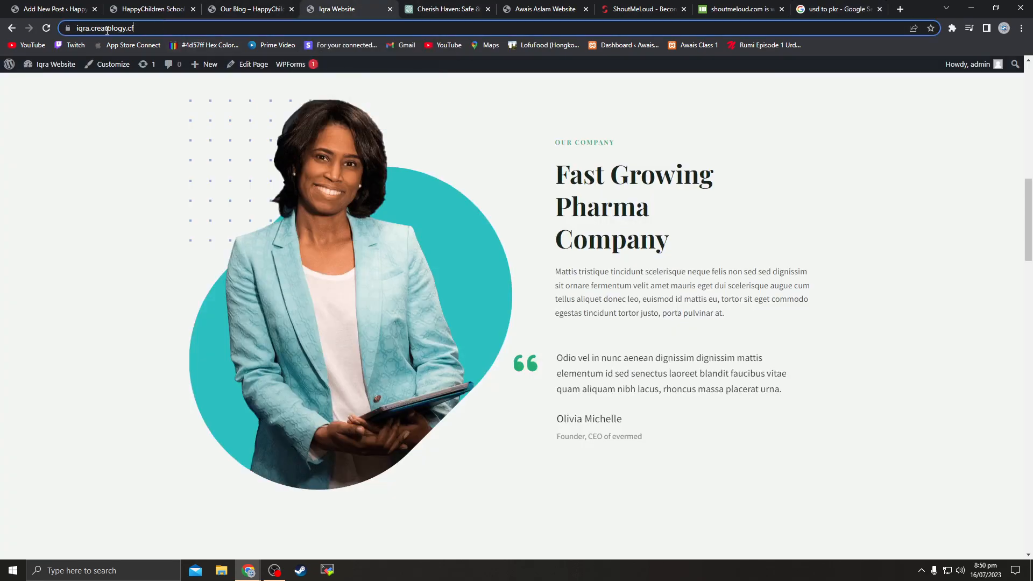
click(853, 4)
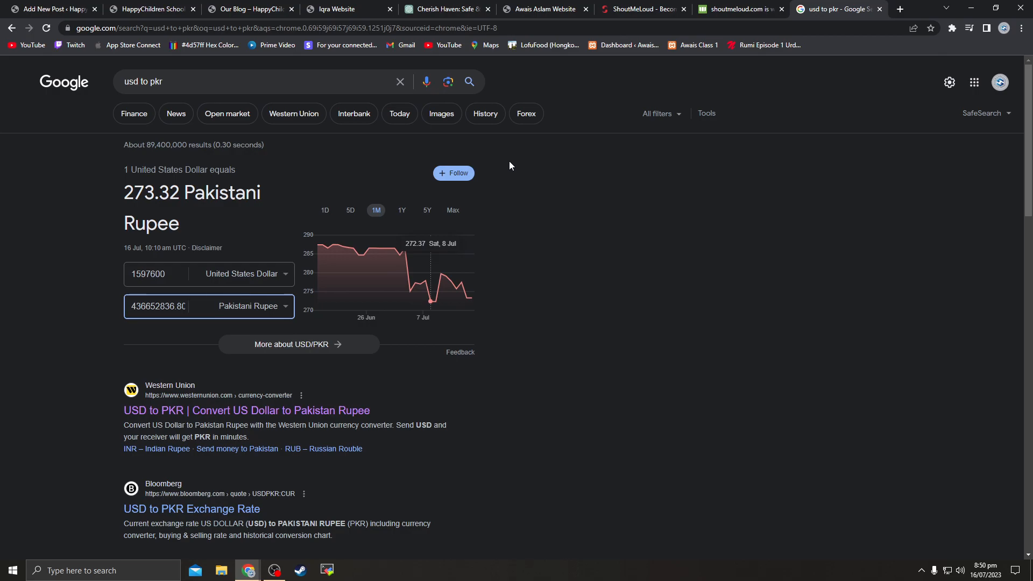
Examine the ShoutMeLoud homepage, from the "I Want To" cards through the trending articles, eBooks and reviews to the popular deals
click(645, 8)
click(736, 4)
click(650, 6)
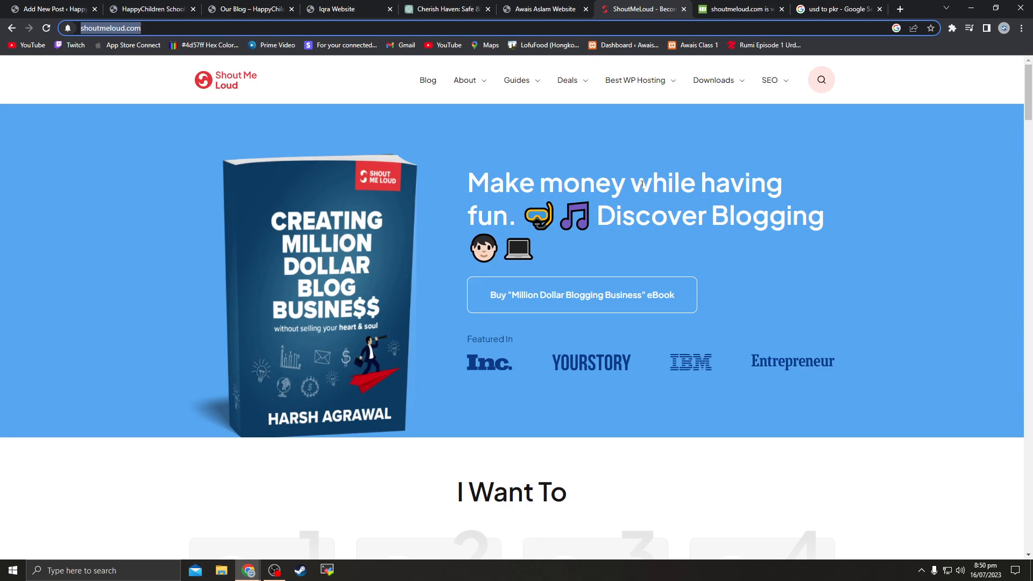
scroll(630, 247, down, 6)
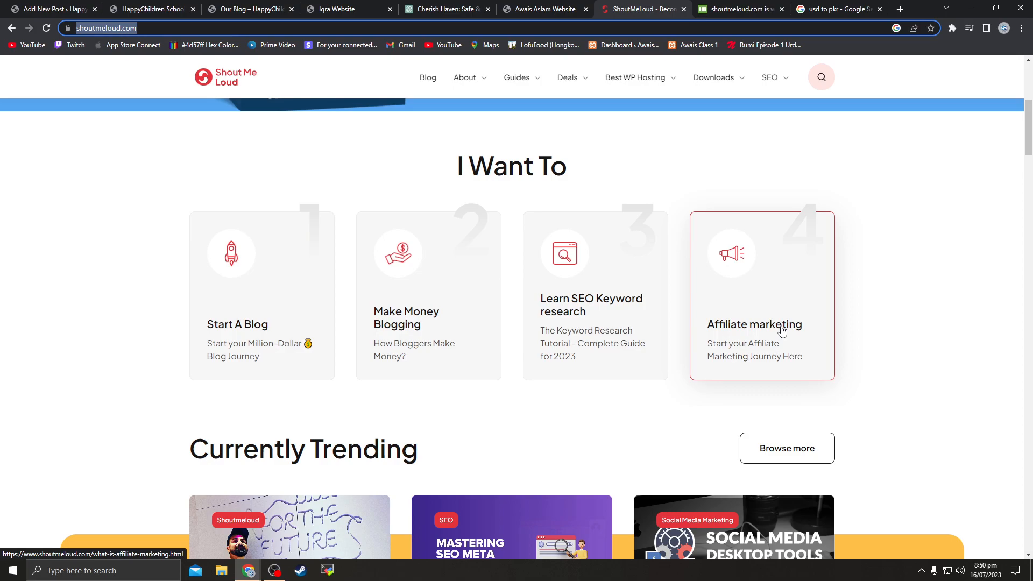
scroll(782, 331, down, 4)
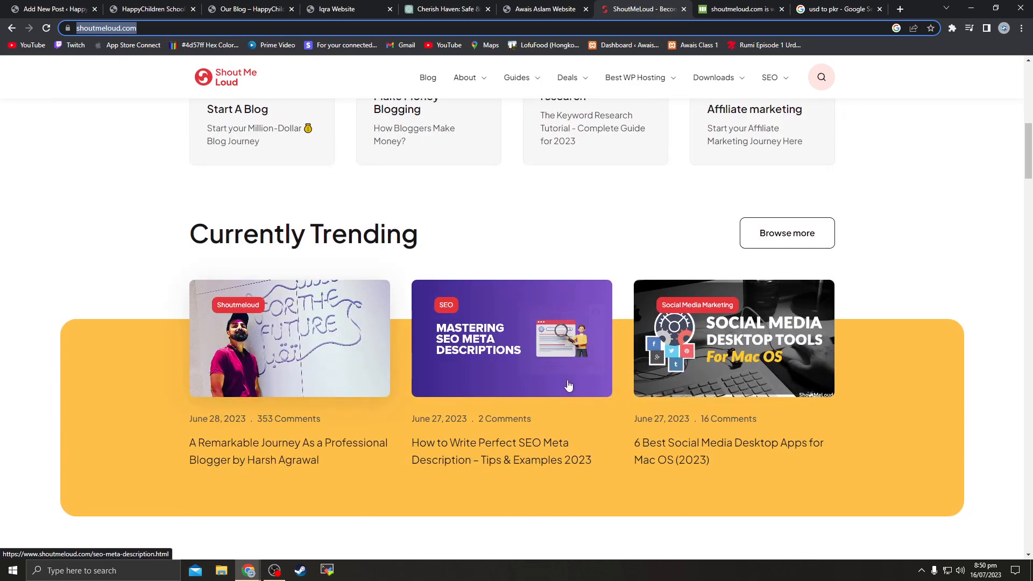
scroll(569, 385, down, 20)
scroll(391, 382, down, 4)
scroll(390, 382, up, 3)
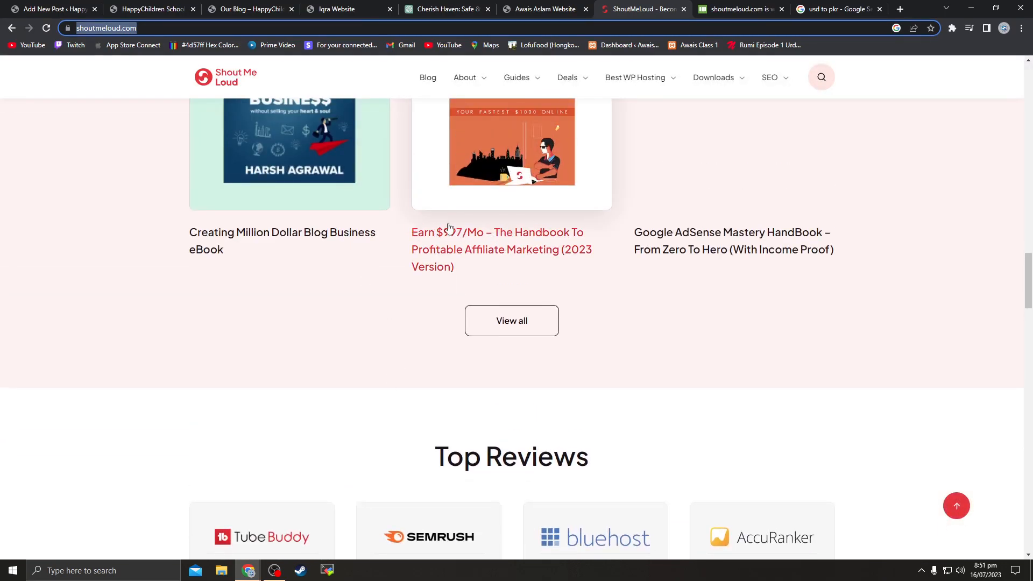
scroll(549, 193, up, 3)
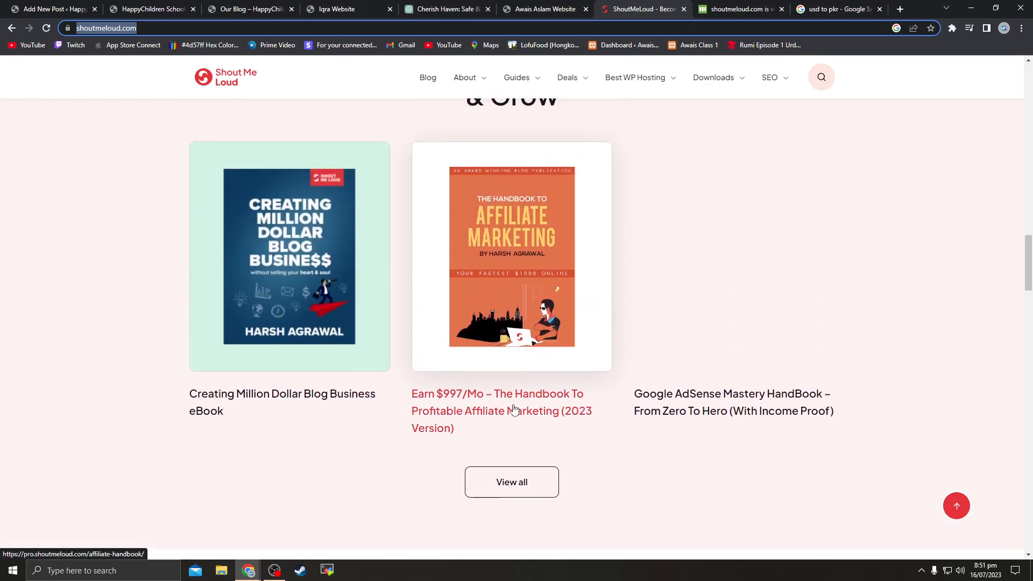
scroll(538, 414, down, 8)
scroll(537, 418, up, 6)
scroll(707, 302, down, 5)
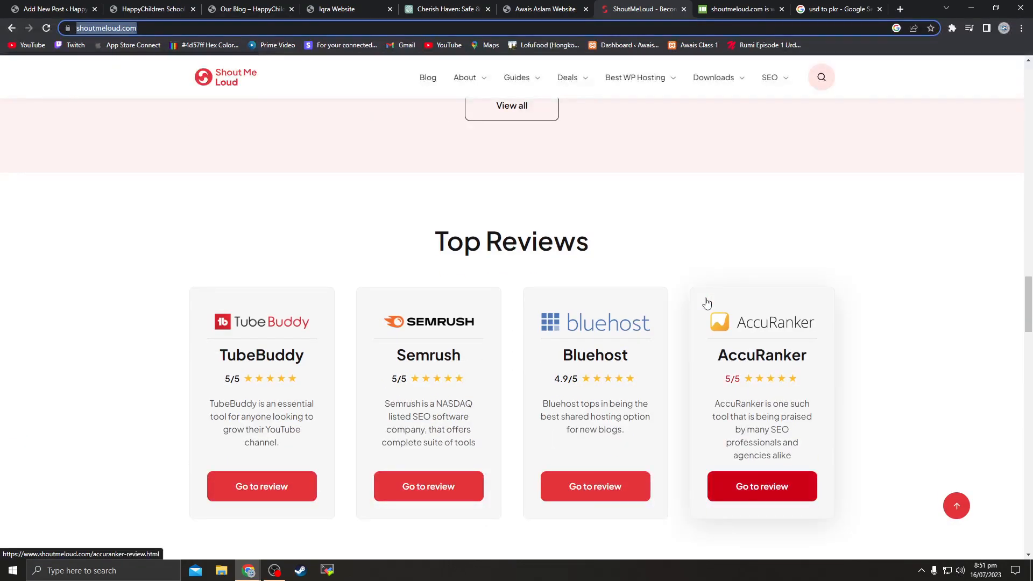
scroll(323, 349, down, 20)
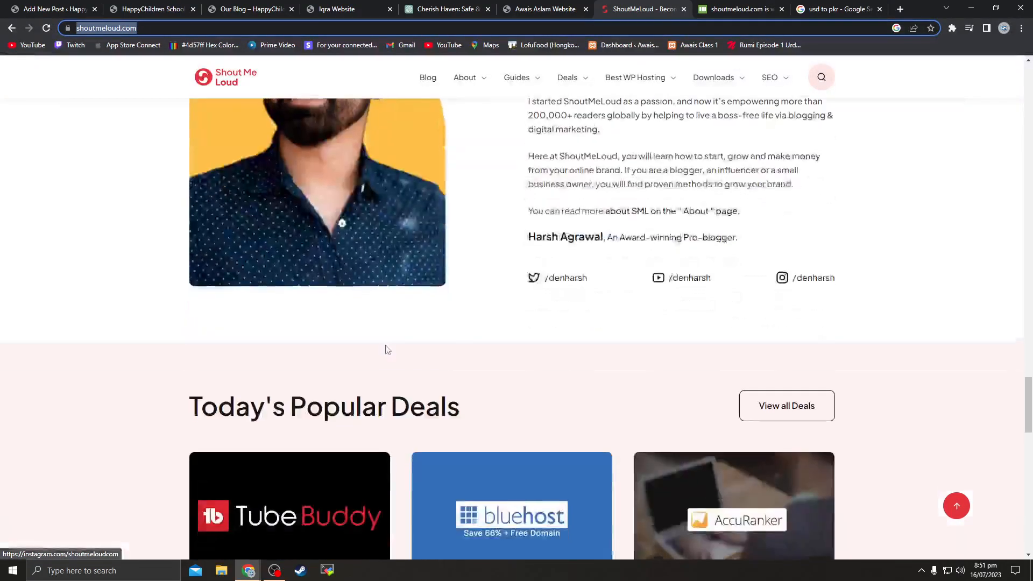
scroll(396, 347, up, 9)
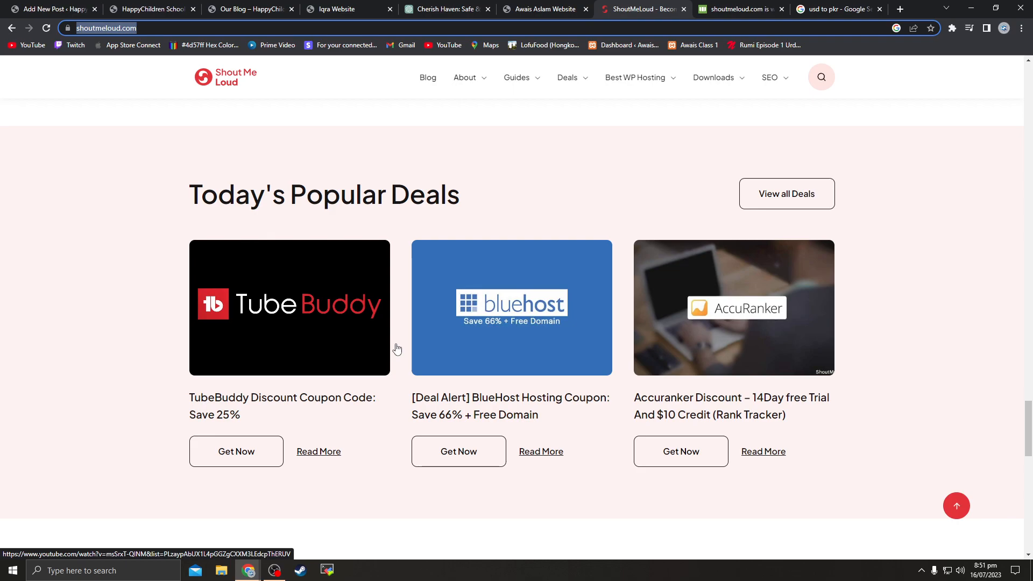
scroll(339, 265, down, 10)
scroll(341, 266, up, 15)
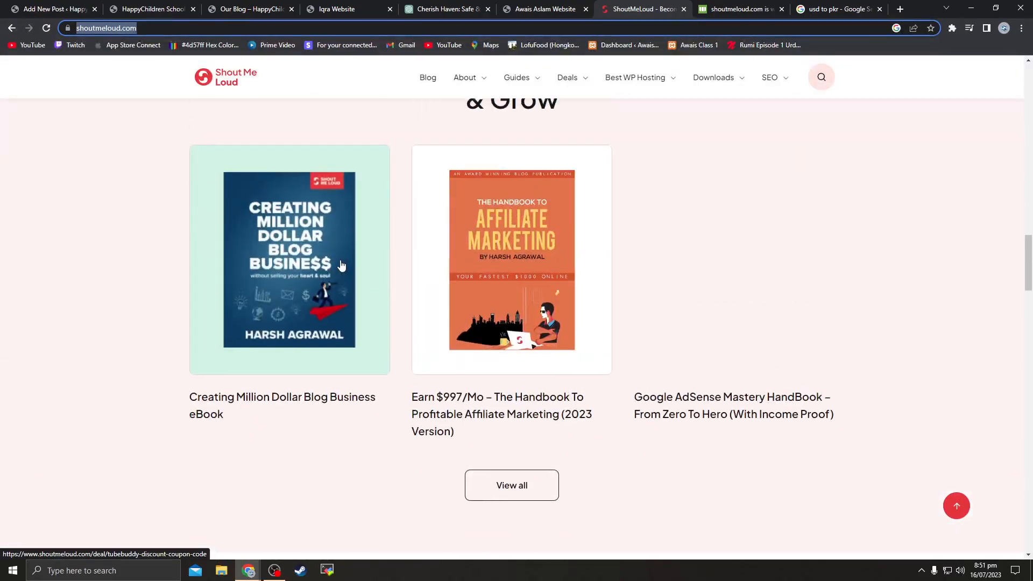
scroll(340, 265, up, 15)
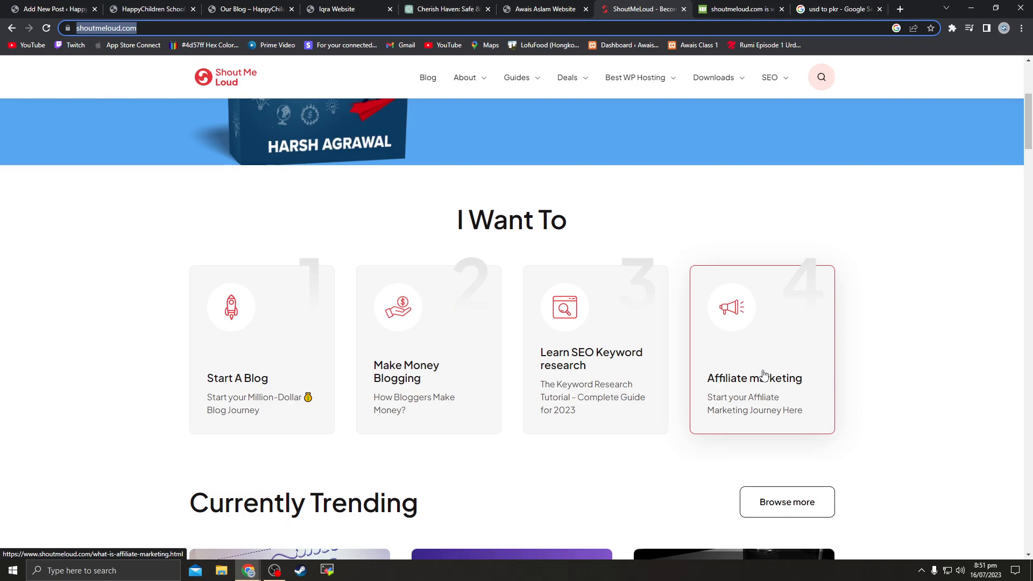
Examine the estimated worth and the Worth Of Web Rank in the shoutmeloud.com report
click(740, 9)
drag(318, 250, 181, 251)
click(436, 228)
drag(436, 222, 643, 224)
drag(435, 235, 802, 241)
click(803, 245)
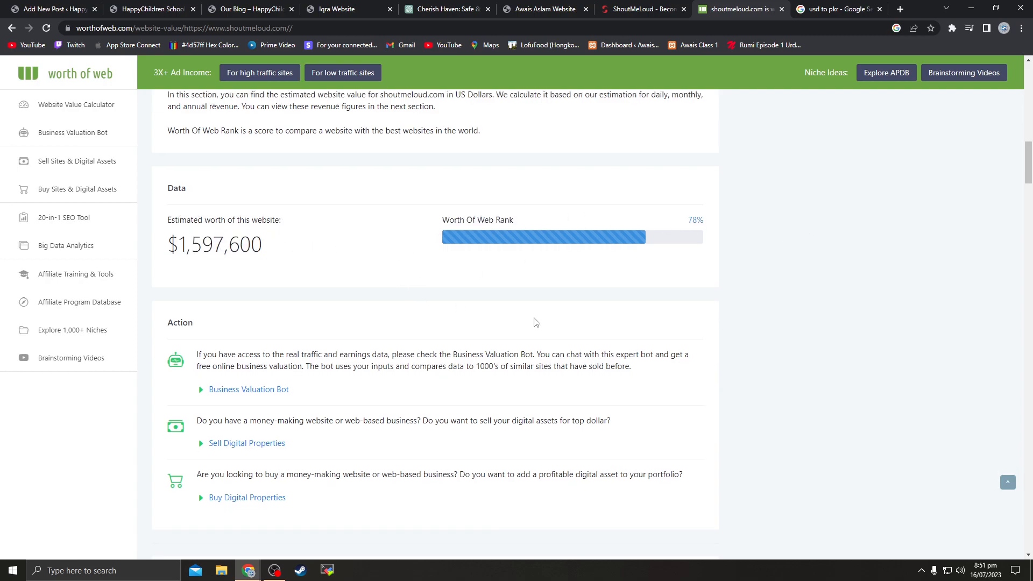
Copy the estimated revenue per day, without its dollar sign, from the shoutmeloud.com report
scroll(420, 301, down, 10)
drag(213, 268, 264, 270)
drag(254, 308, 177, 294)
right_click(189, 295)
click(207, 300)
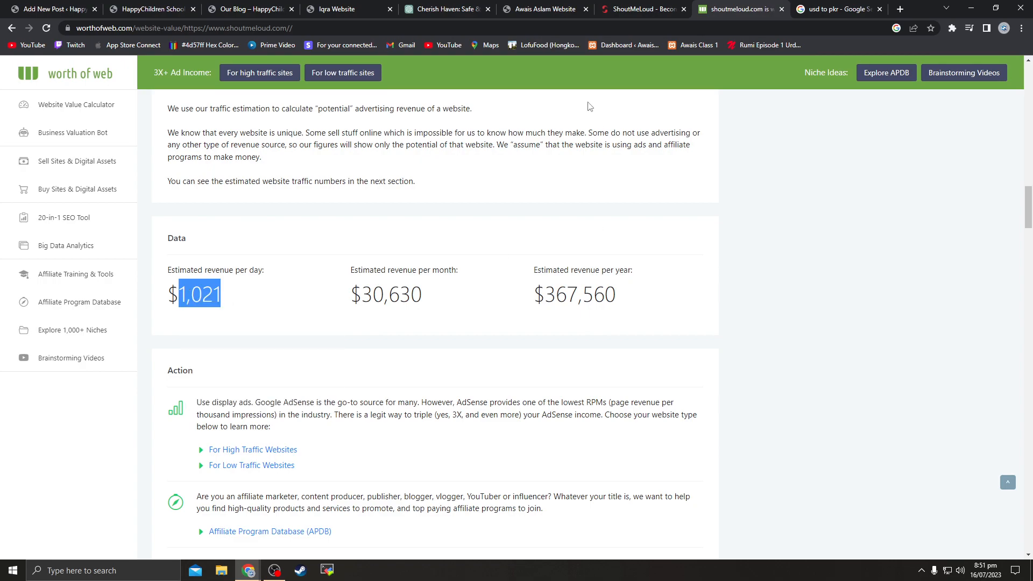
Convert 1021 US dollars to Pakistani rupees in the currency converter
click(840, 9)
drag(162, 274, 62, 273)
key(ctrl+v)
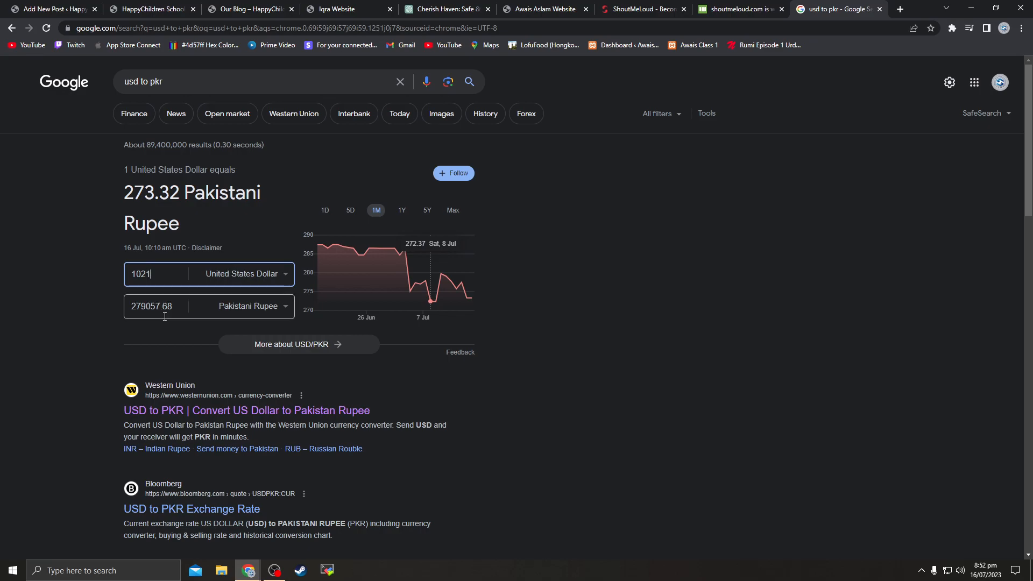
click(145, 307)
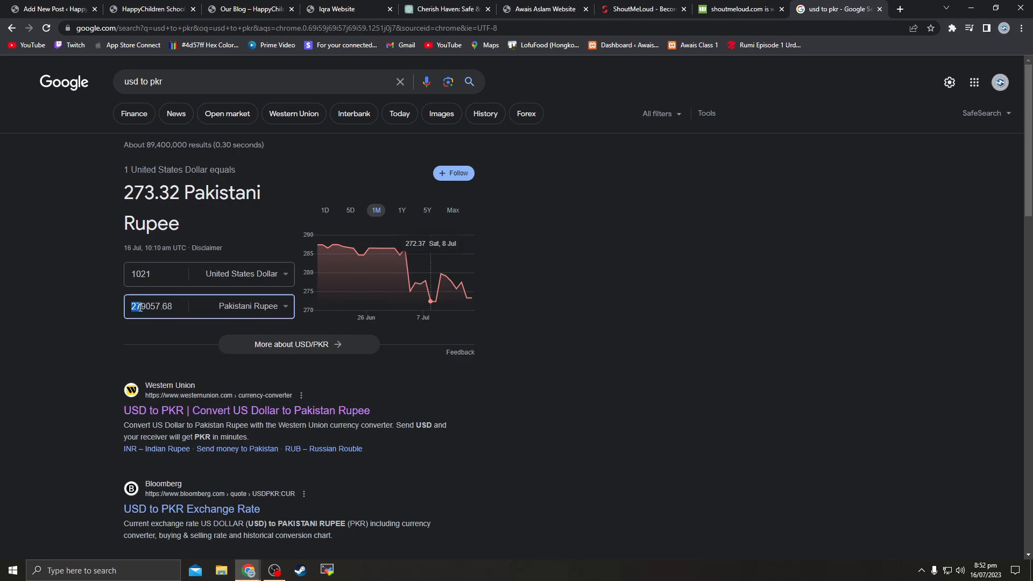
double_click(145, 308)
Return to the shoutmeloud.com value report and examine its estimated revenue per month and per year
click(734, 6)
click(646, 6)
click(732, 5)
drag(370, 273, 354, 297)
click(524, 313)
drag(565, 275, 657, 317)
click(658, 318)
Examine the estimated daily, monthly and yearly visits and pageviews in the shoutmeloud.com traffic section
scroll(340, 351, down, 1)
scroll(341, 354, down, 20)
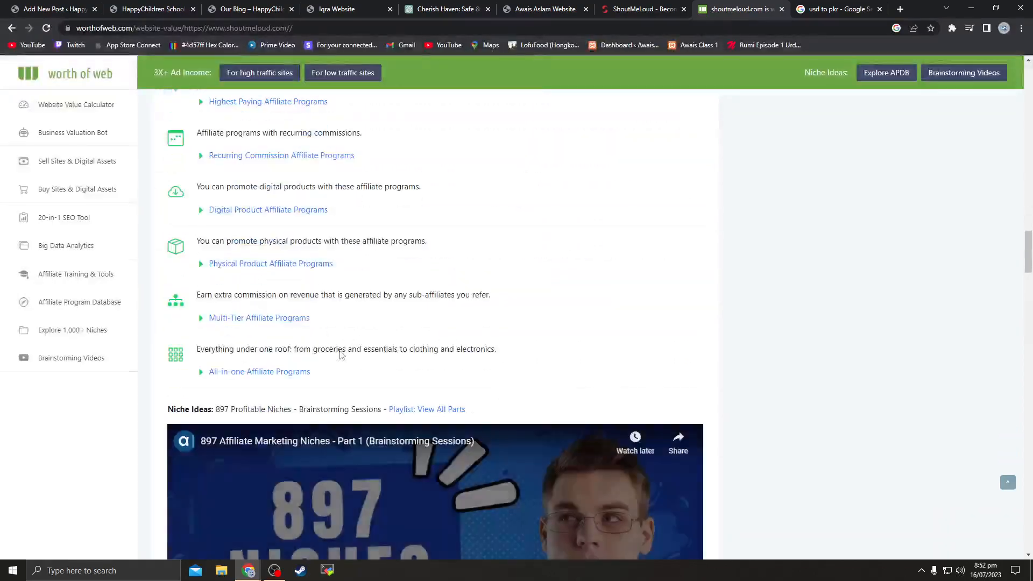
scroll(341, 355, up, 2)
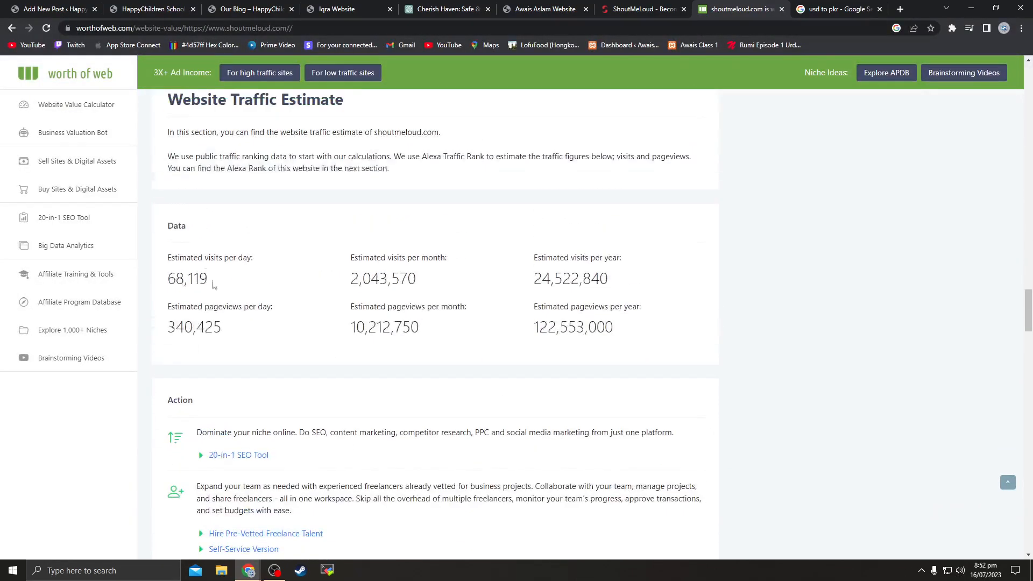
drag(171, 255, 253, 258)
drag(171, 281, 190, 281)
click(234, 290)
drag(169, 279, 622, 300)
click(674, 340)
drag(665, 353, 481, 315)
click(626, 402)
drag(620, 286, 496, 295)
click(595, 364)
Examine the Alexa Global Rank for the last 3 months in the shoutmeloud.com report
scroll(595, 364, down, 13)
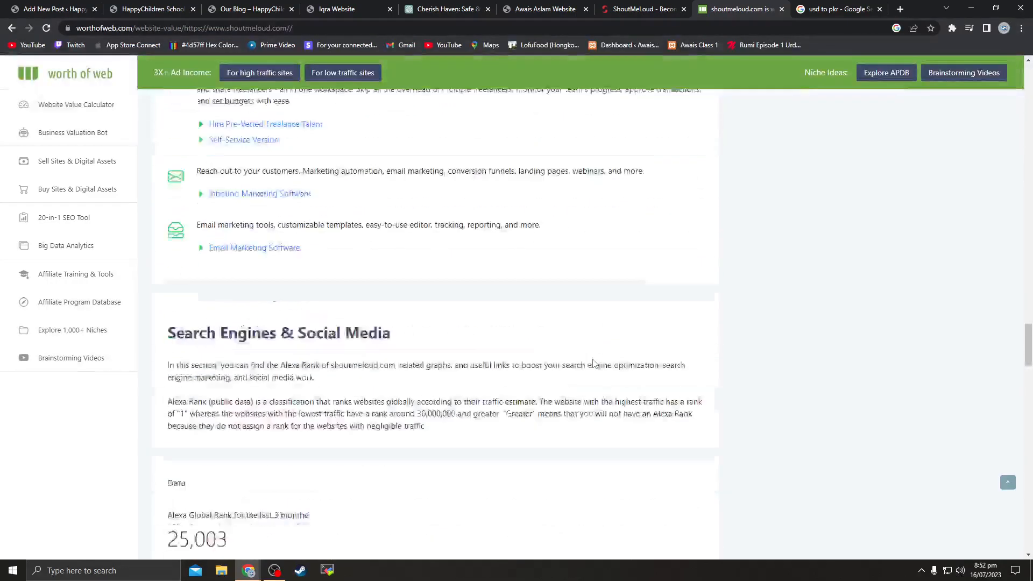
scroll(595, 364, down, 1)
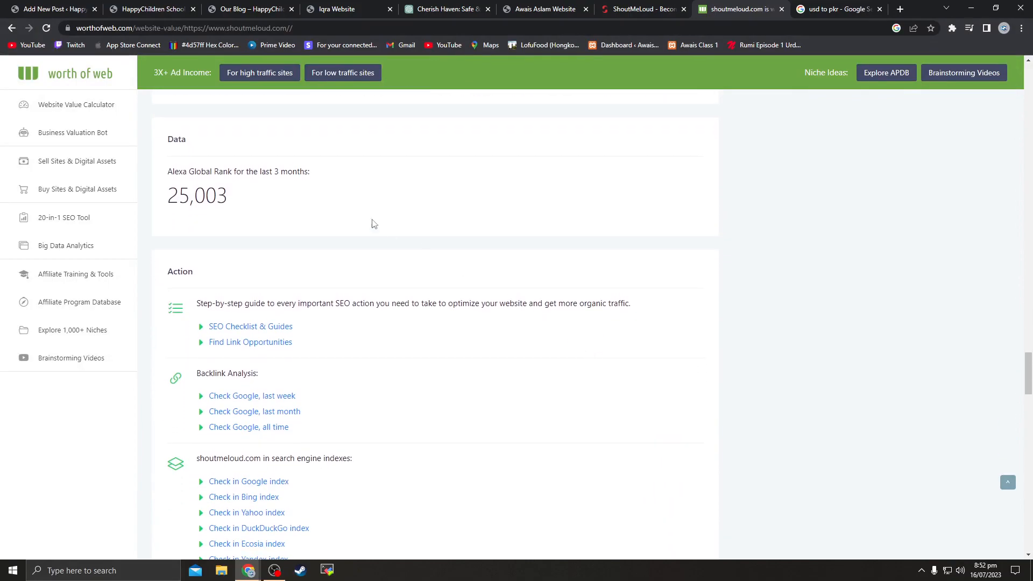
drag(248, 172, 338, 175)
click(340, 177)
drag(166, 202, 275, 203)
click(276, 204)
Run a new website value analysis for google.com
scroll(275, 204, up, 20)
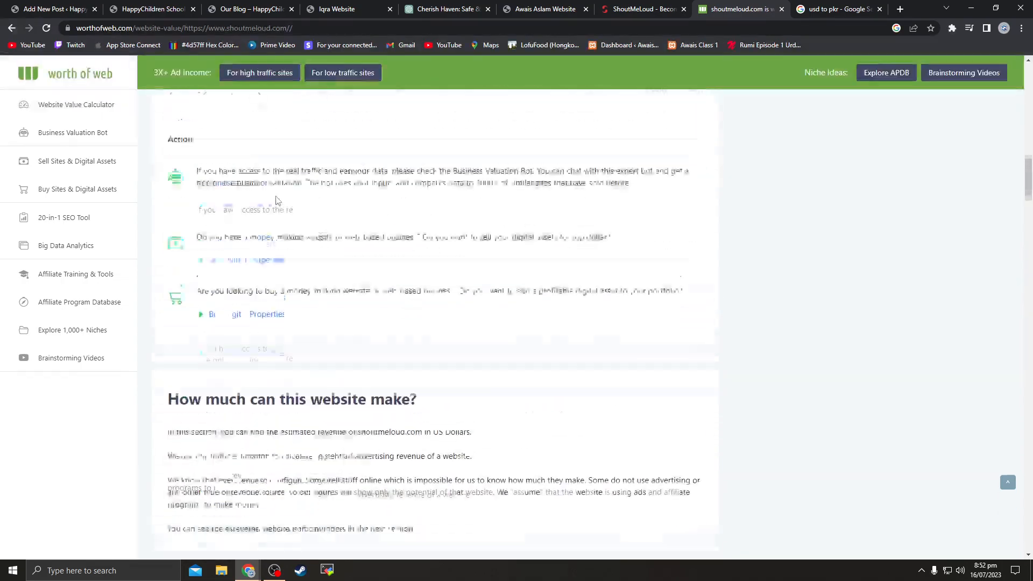
scroll(275, 200, up, 5)
drag(253, 307, 92, 308)
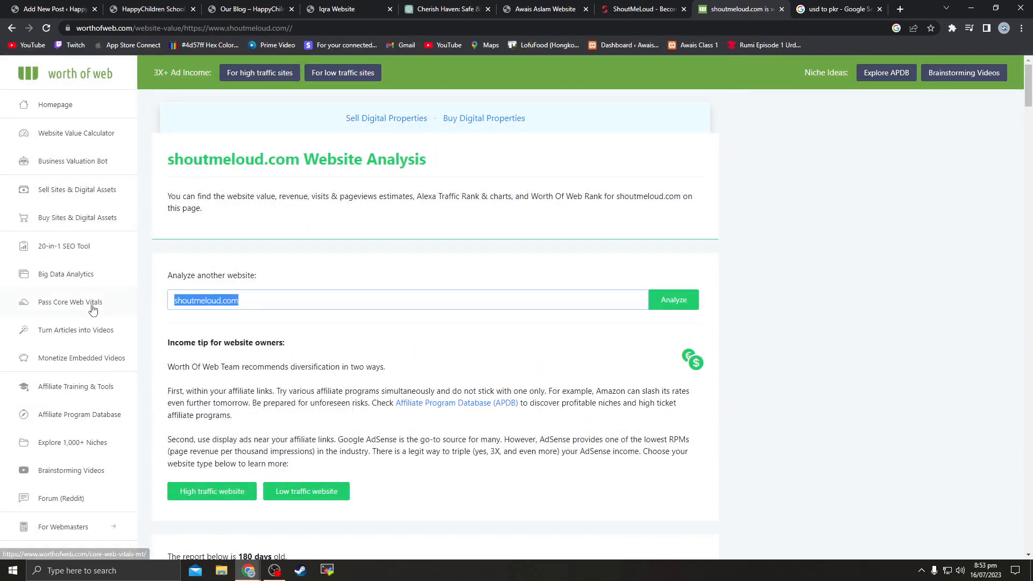
text(google./)
text(.com)
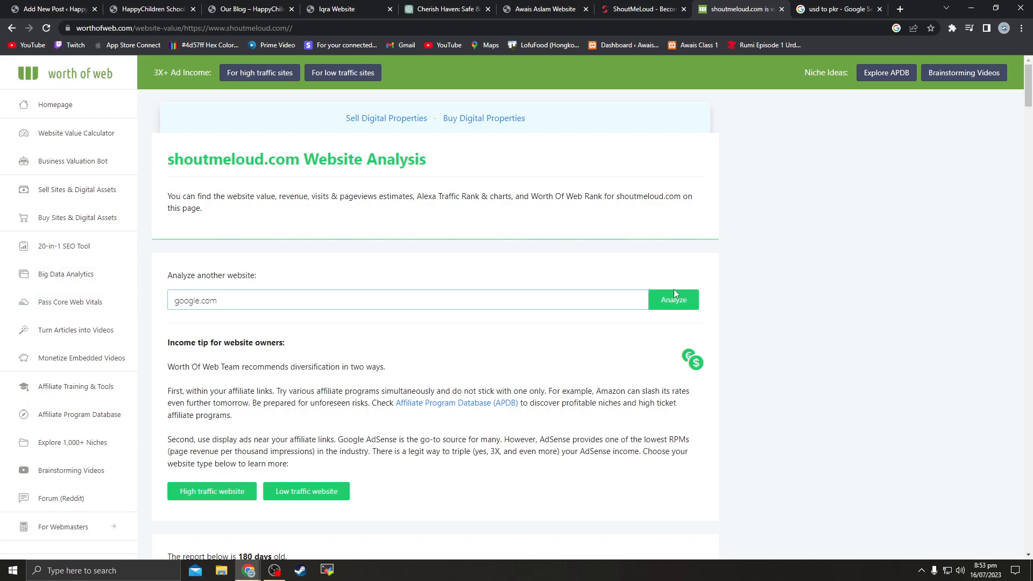
click(675, 301)
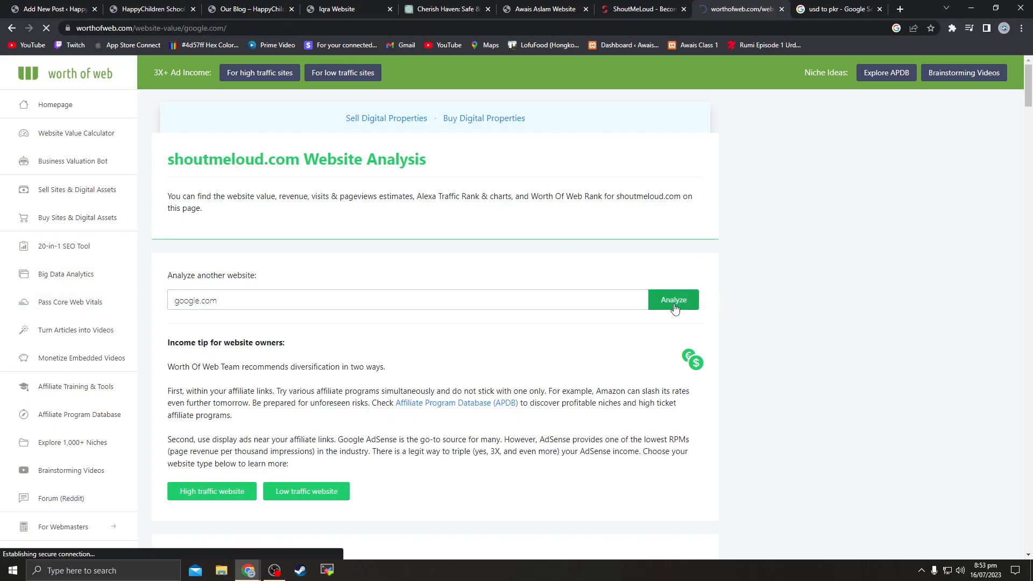
Examine the estimated worth of google.com in its analysis report
scroll(508, 293, down, 10)
scroll(507, 293, down, 3)
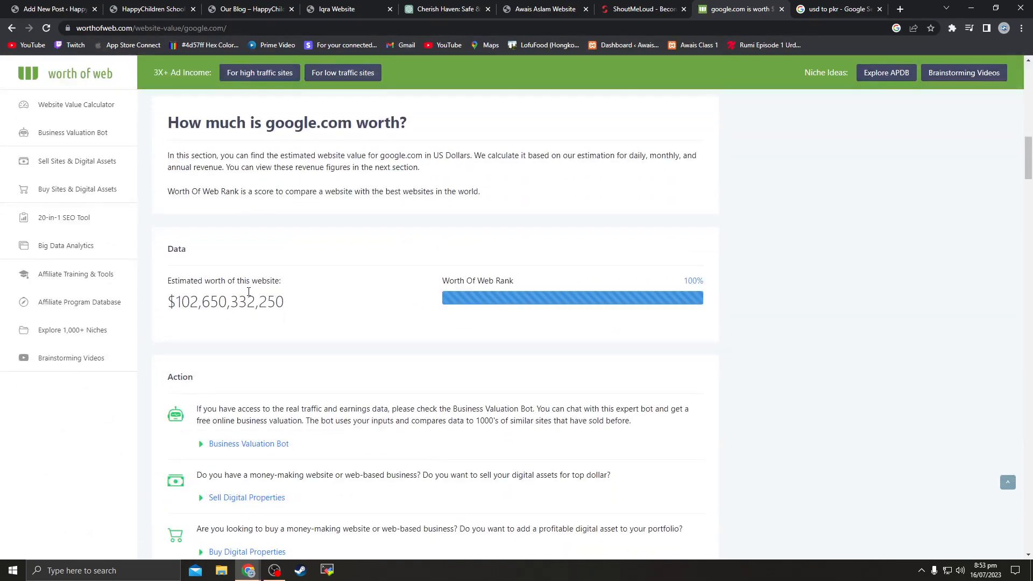
drag(308, 305, 178, 310)
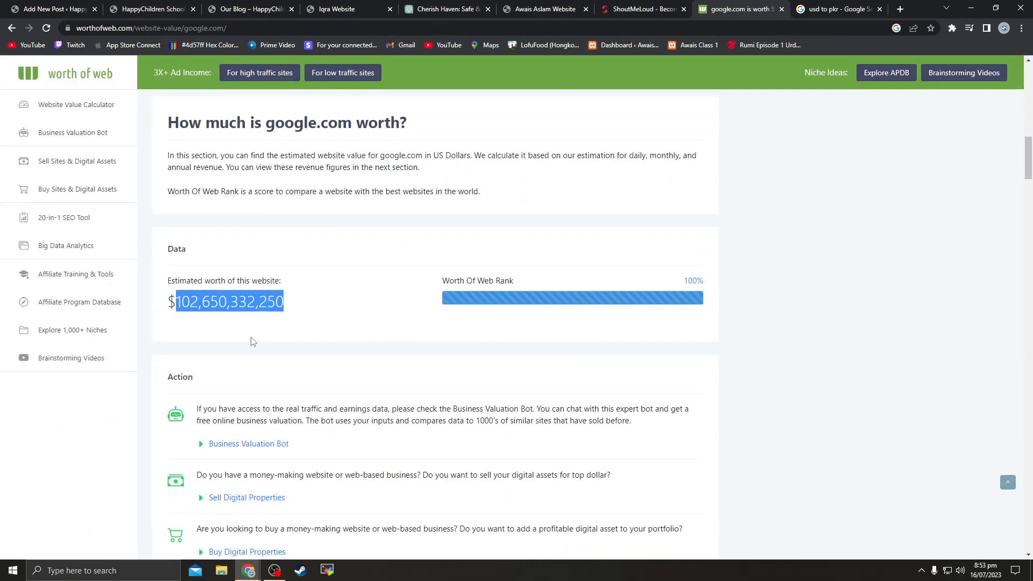
drag(305, 310, 180, 310)
click(180, 311)
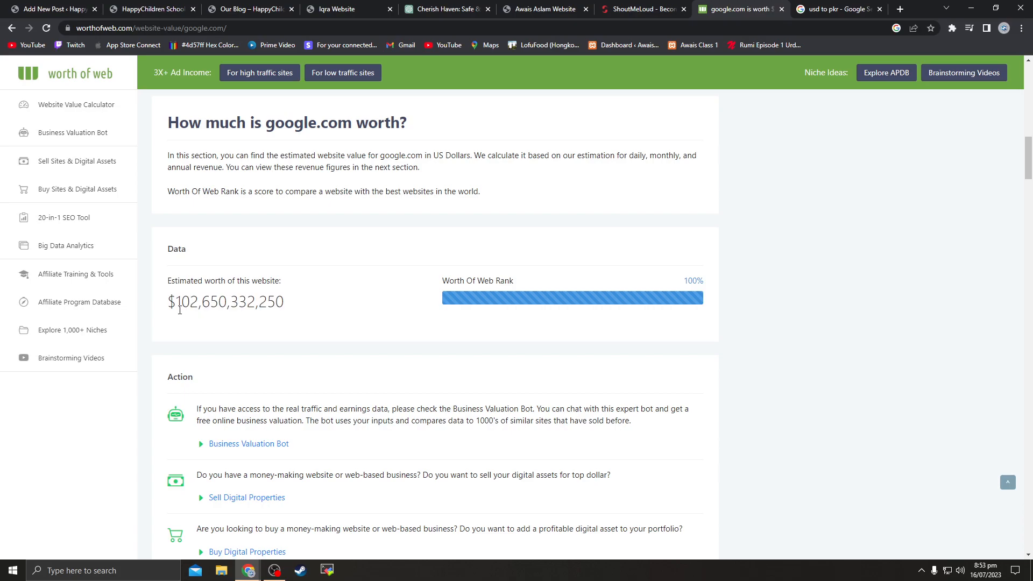
Examine google.com's estimated revenue per day and look through the report between its worth and traffic sections
scroll(180, 310, down, 12)
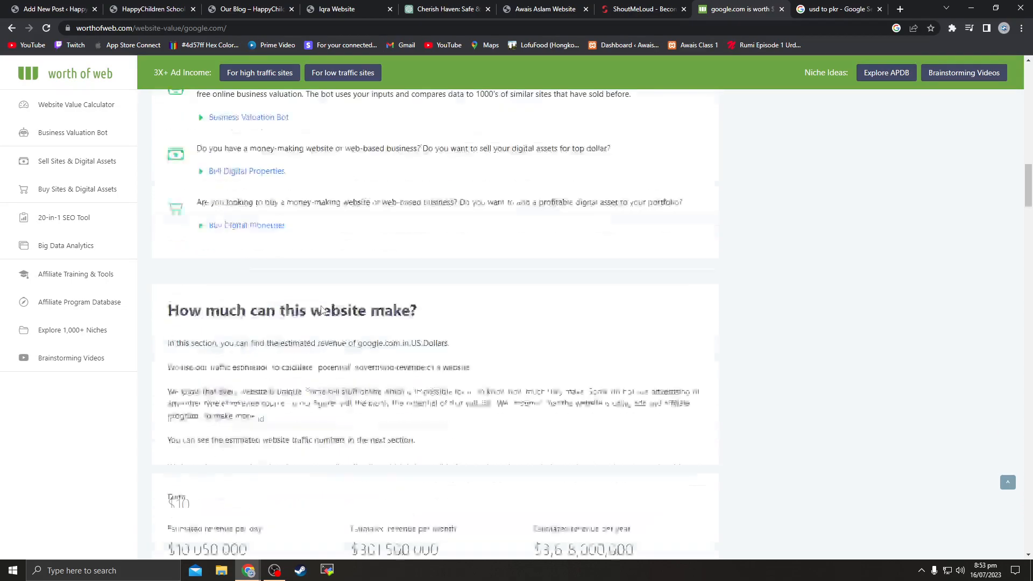
scroll(202, 268, up, 1)
drag(181, 284, 264, 294)
click(263, 296)
drag(181, 286, 252, 289)
click(260, 293)
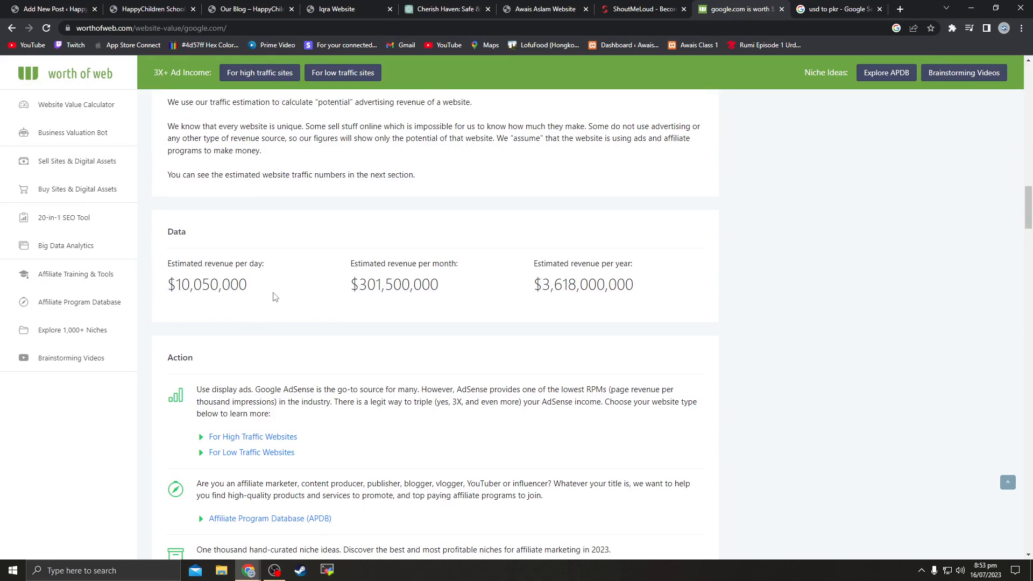
scroll(279, 274, down, 17)
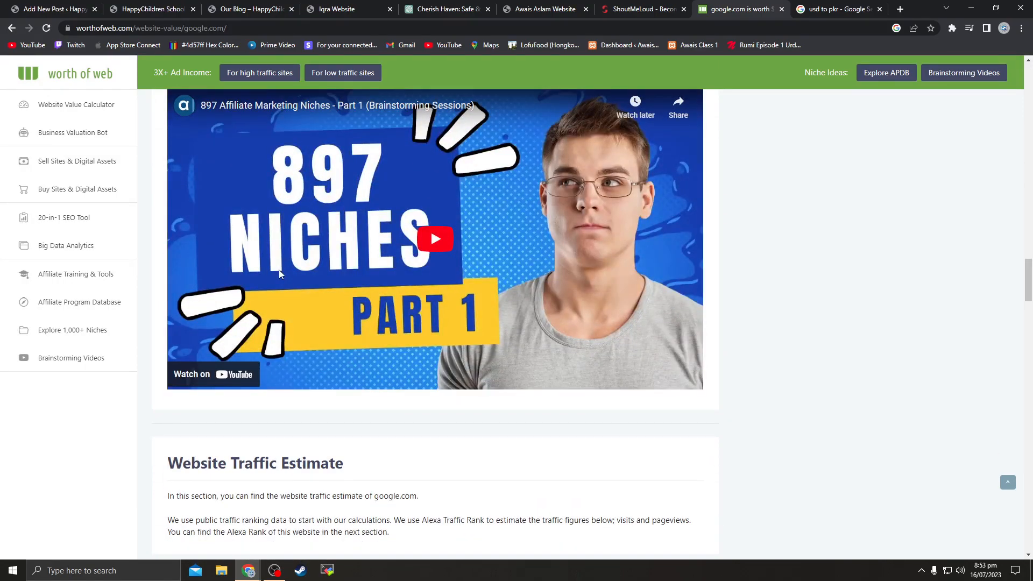
scroll(448, 278, up, 17)
scroll(447, 278, up, 6)
scroll(448, 279, down, 18)
scroll(447, 279, down, 5)
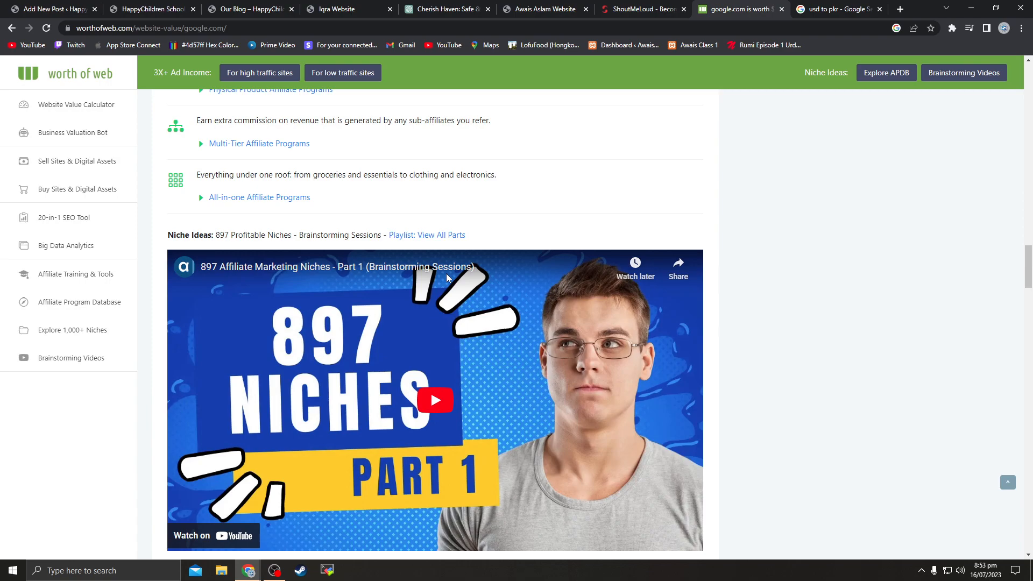
Close the website value report, the currency converter and the ShoutMeLoud site
click(780, 9)
click(781, 9)
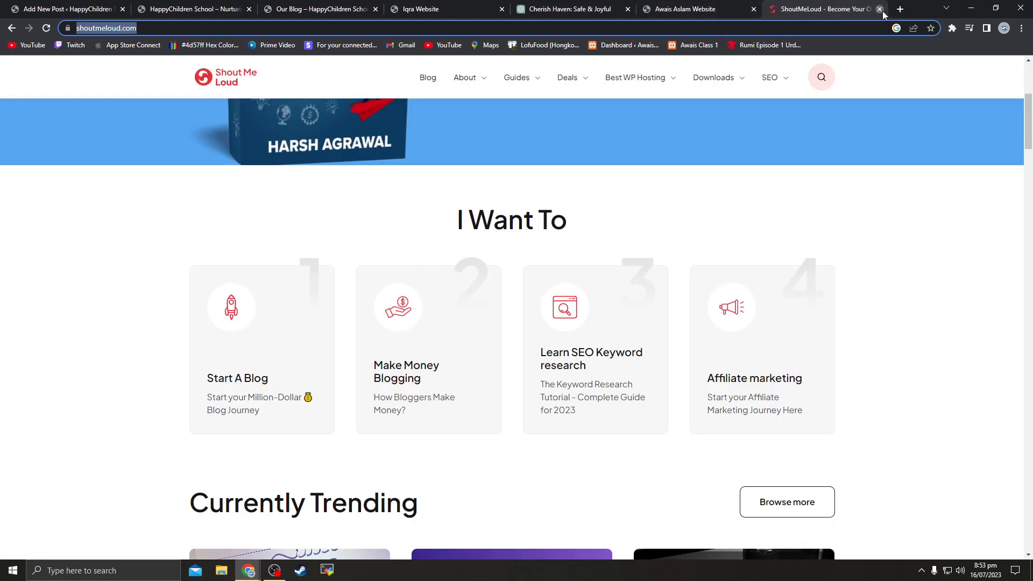
click(880, 10)
Compare the HappyChildren School post in the WordPress editor with its published page
click(75, 4)
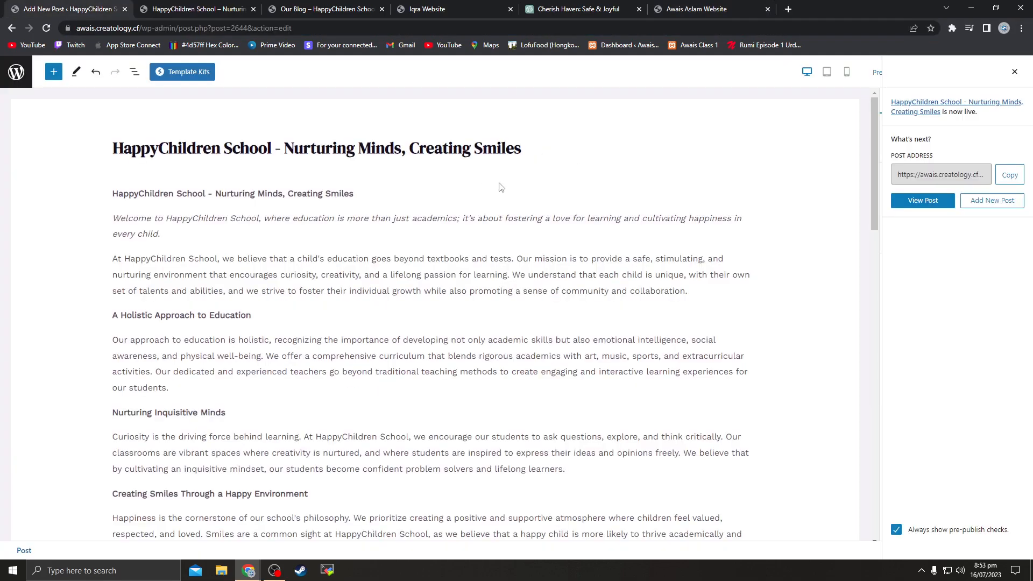
scroll(183, 316, down, 11)
scroll(183, 317, up, 8)
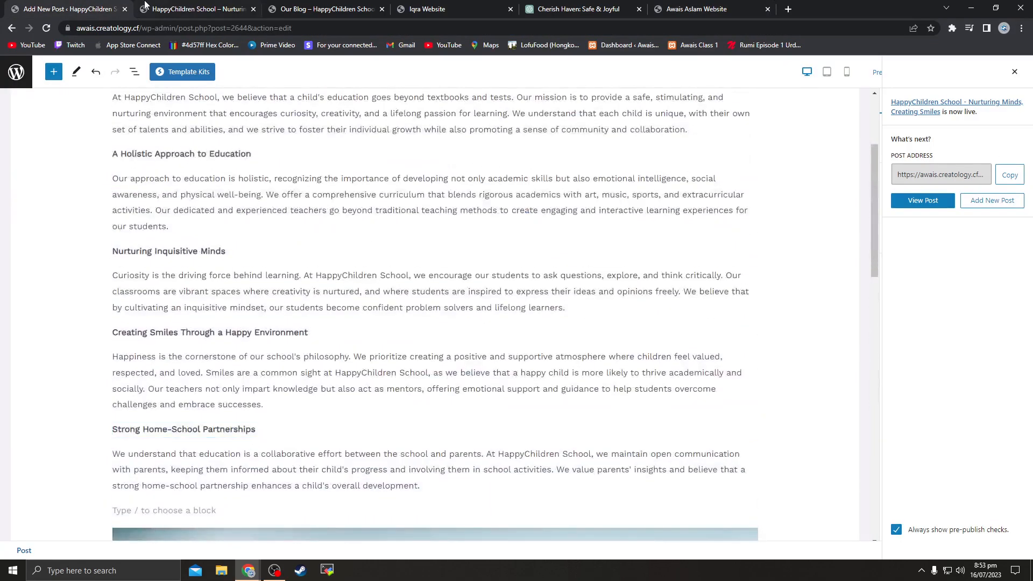
click(145, 5)
scroll(272, 457, down, 10)
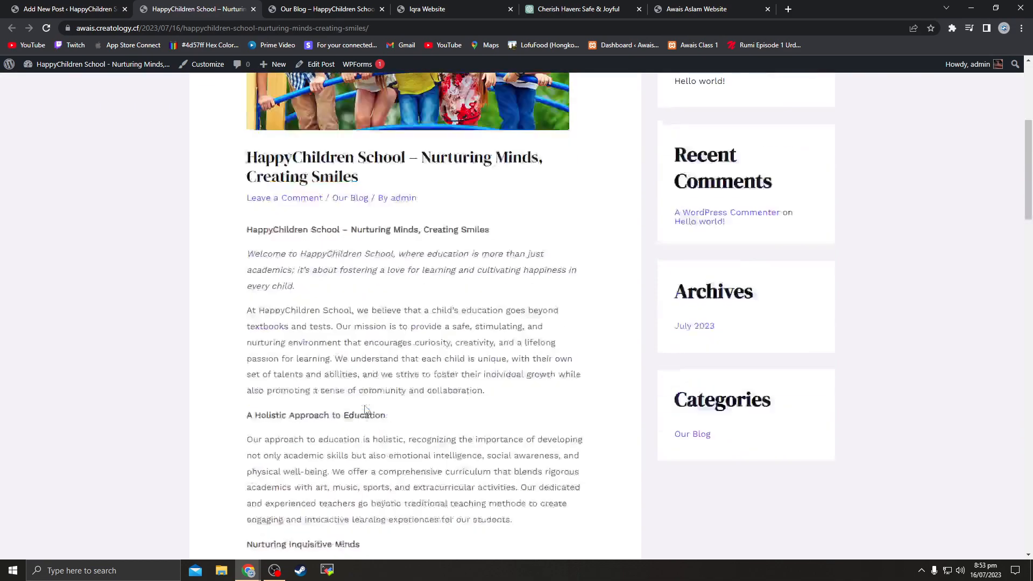
scroll(293, 304, up, 10)
click(105, 9)
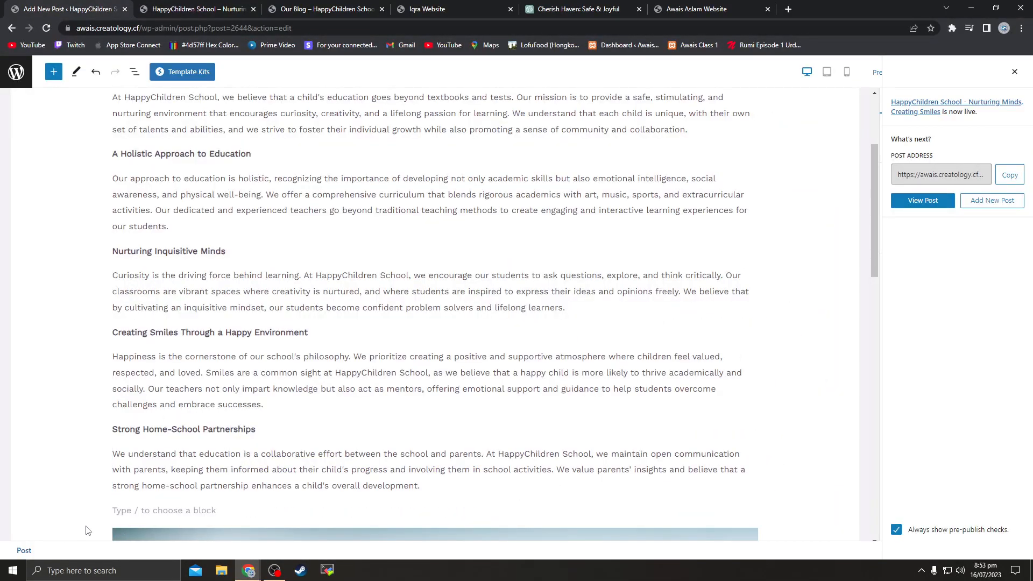
scroll(120, 170, up, 3)
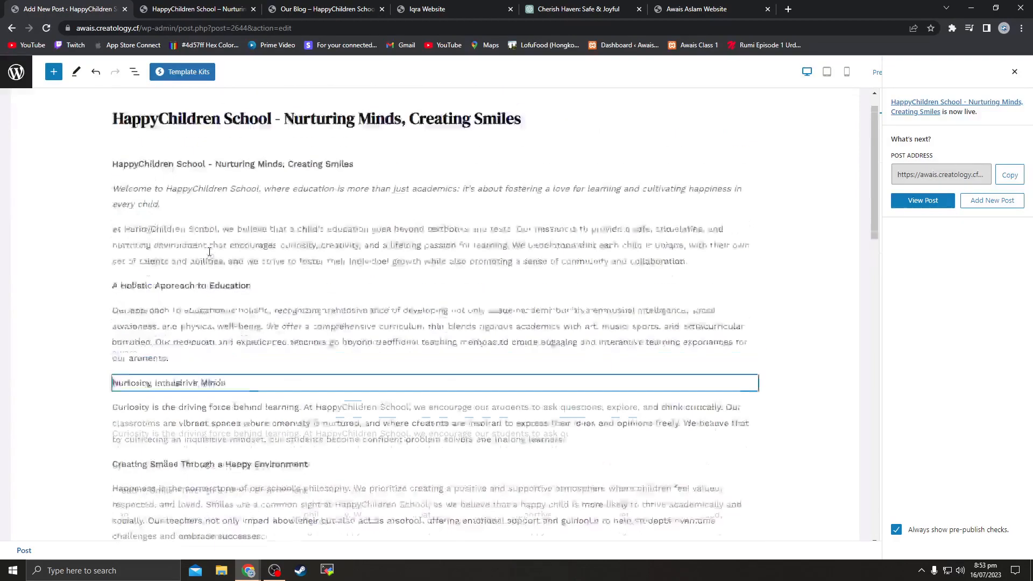
click(199, 9)
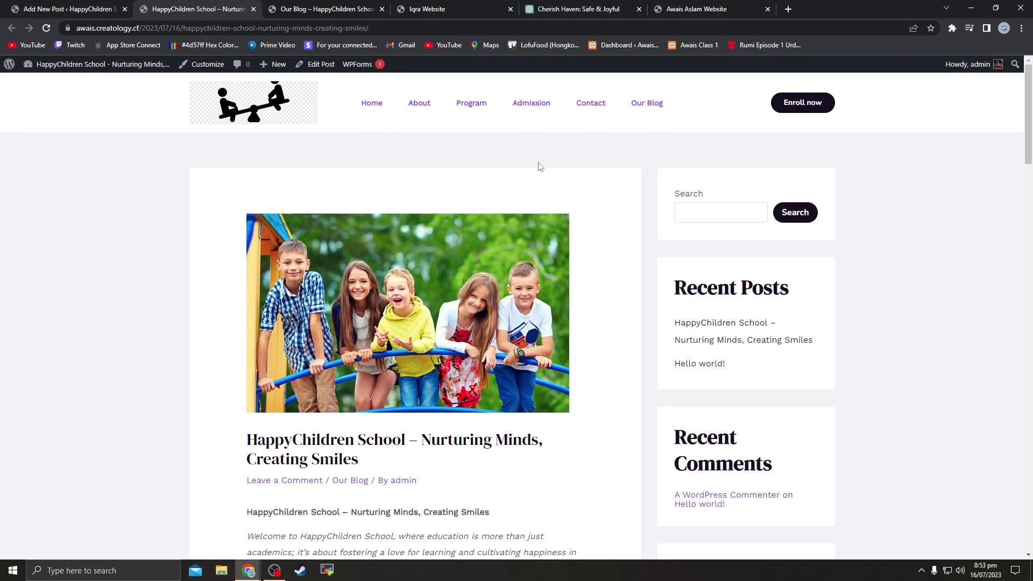
Visit the school site's Home page, open Our Blog from it and look over the listed posts
click(374, 105)
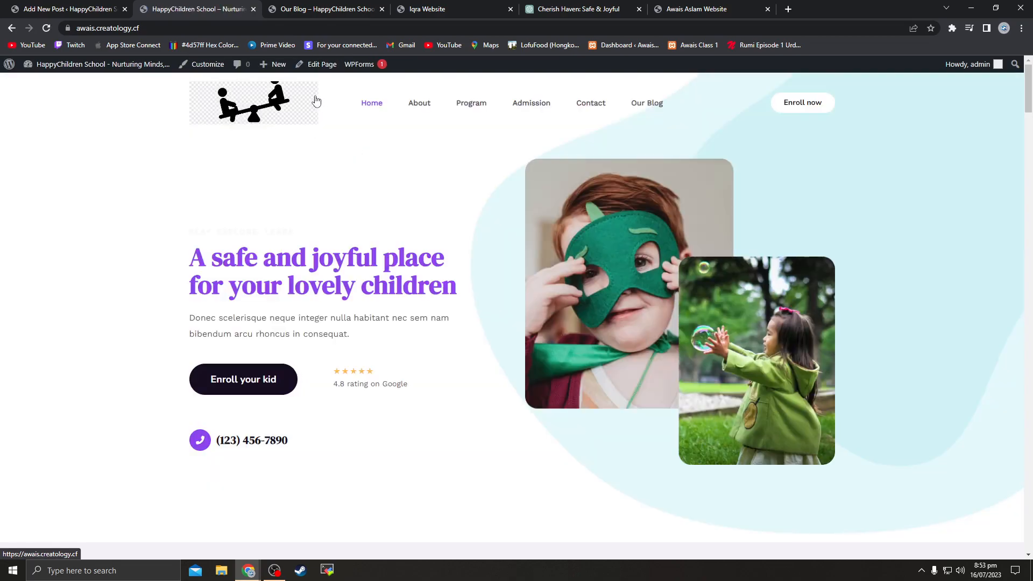
click(643, 106)
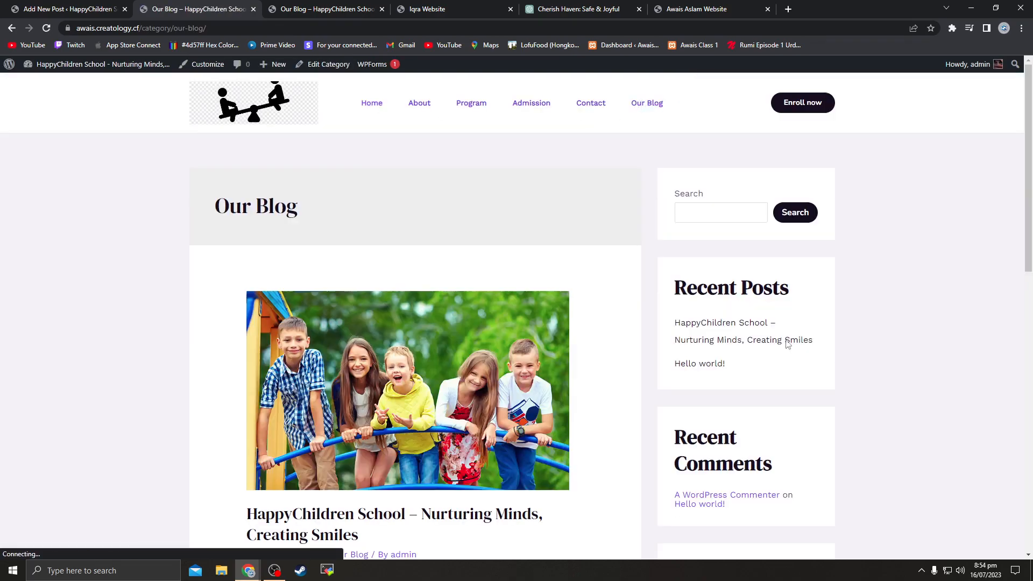
scroll(557, 293, down, 9)
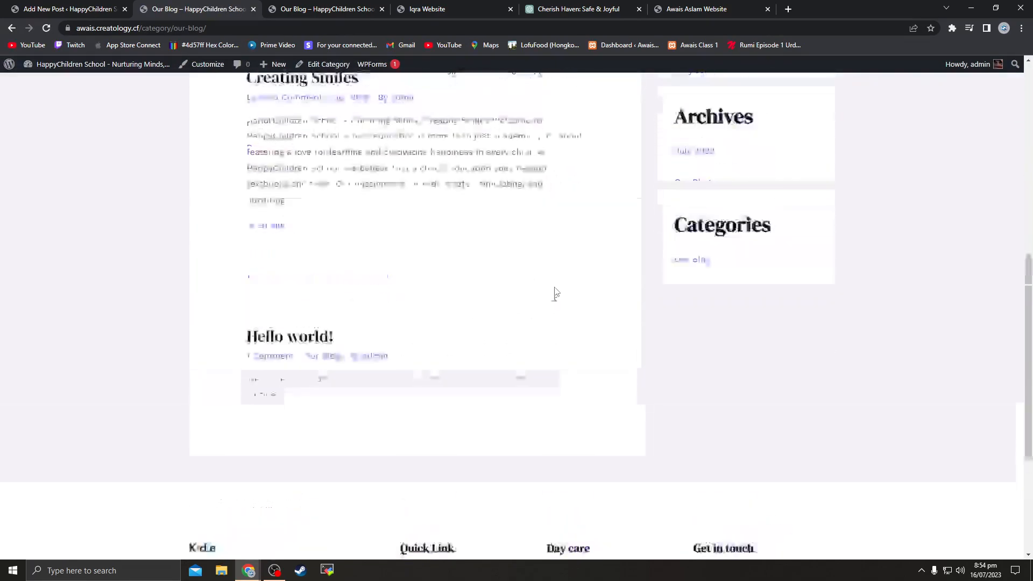
scroll(556, 293, up, 10)
scroll(630, 346, down, 8)
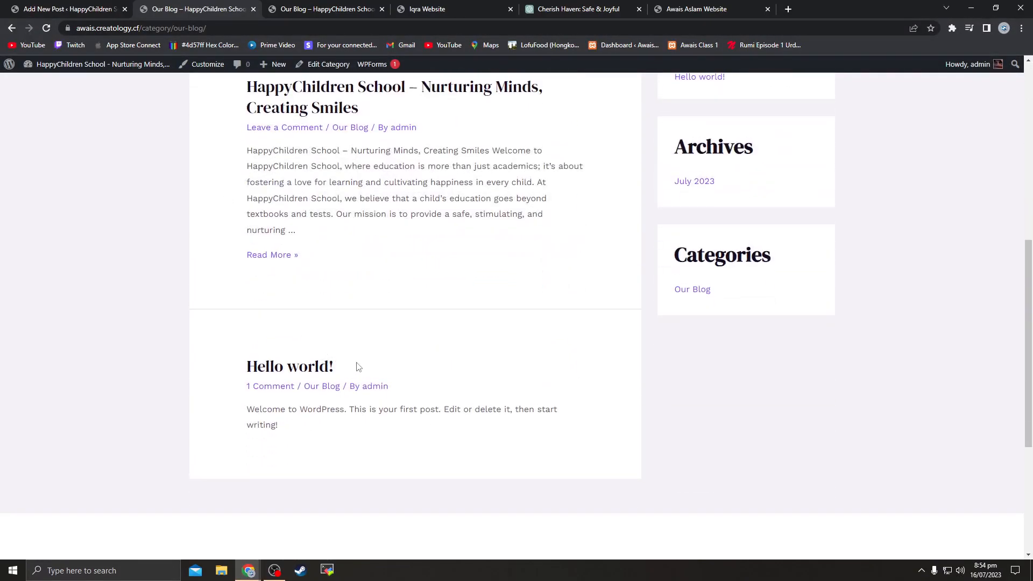
scroll(358, 362, up, 8)
scroll(372, 274, down, 2)
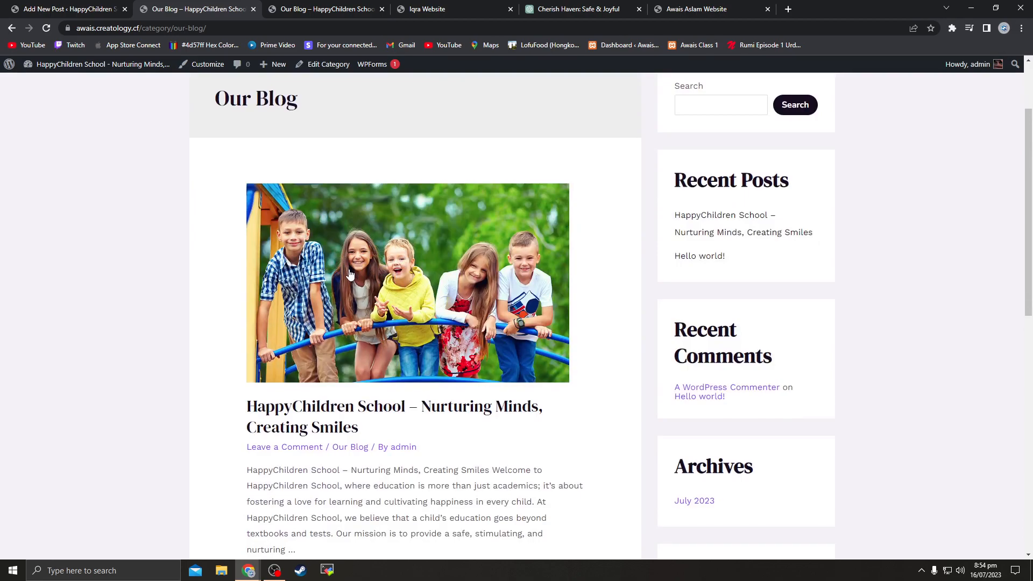
Examine the excerpt of the HappyChildren School post in the Our Blog listing
scroll(248, 240, down, 3)
drag(246, 236, 305, 390)
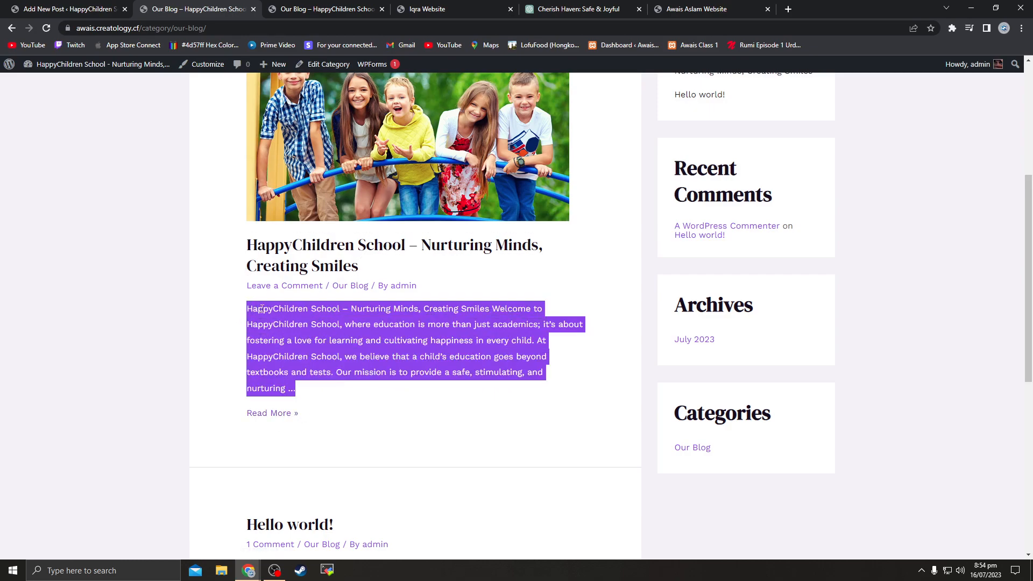
scroll(266, 310, down, 6)
scroll(266, 312, up, 6)
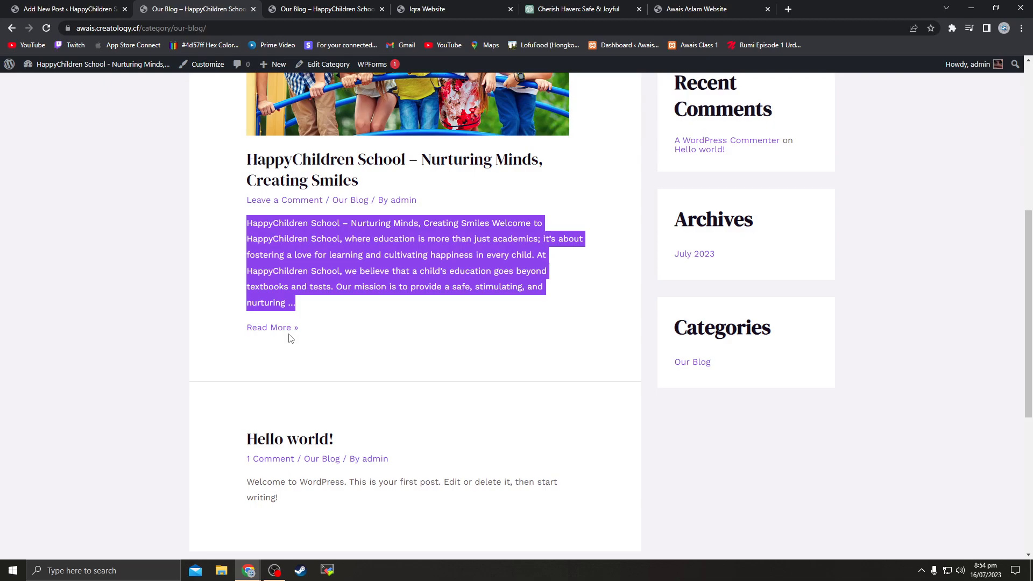
click(306, 351)
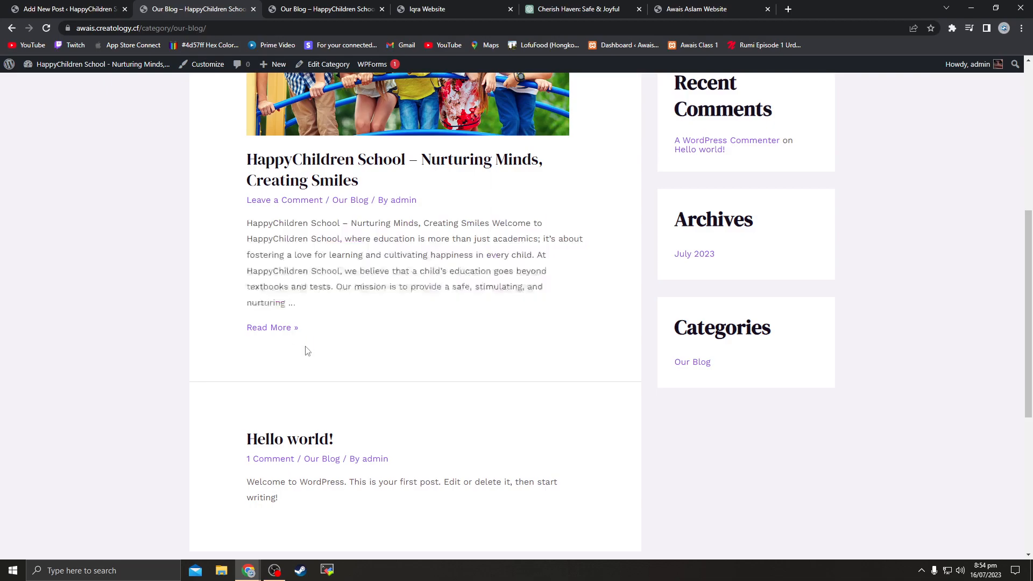
Open the full HappyChildren School post from its excerpt and look through it down to the comment section
click(278, 330)
scroll(356, 265, down, 8)
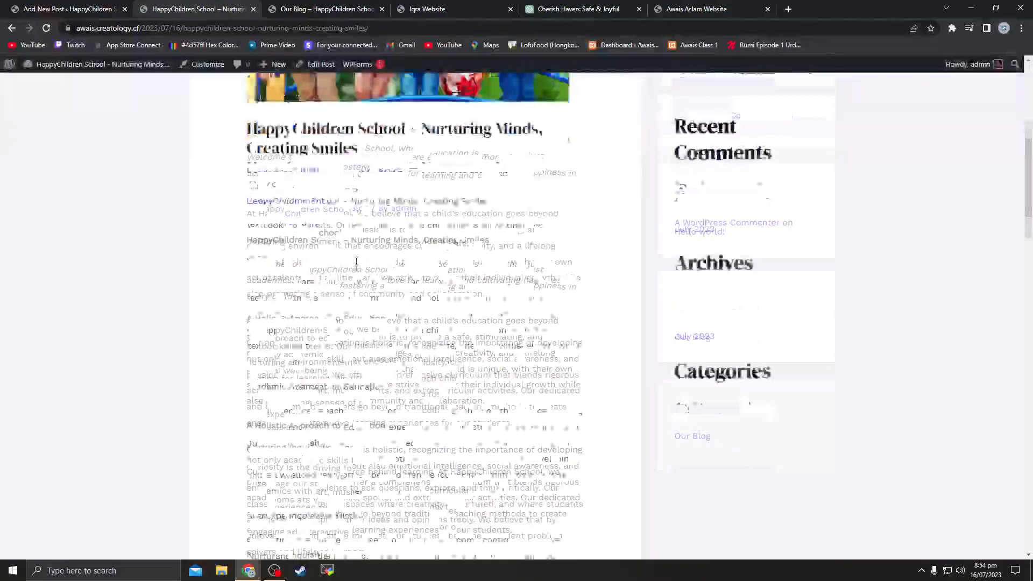
scroll(355, 266, down, 15)
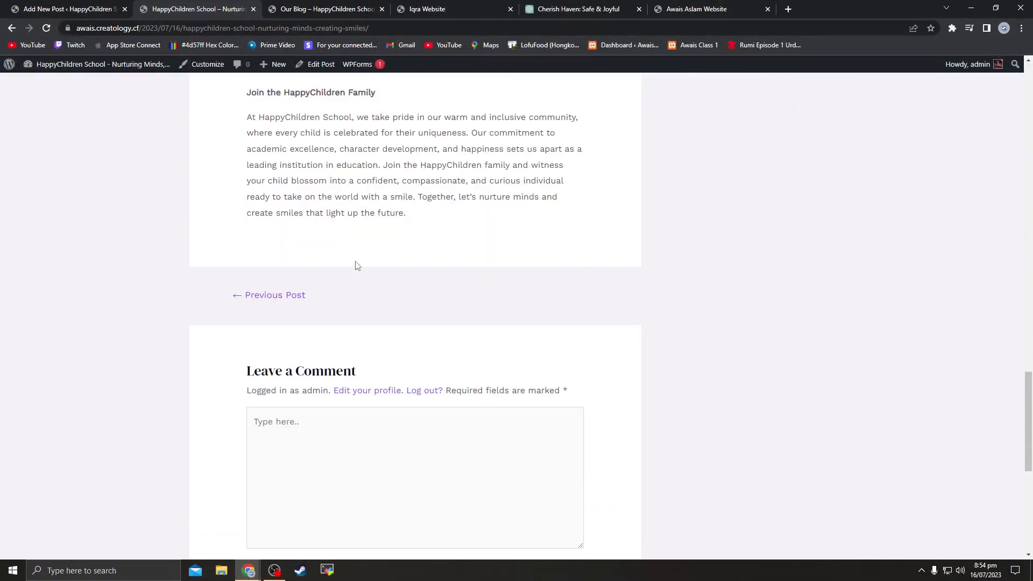
scroll(355, 265, down, 5)
scroll(356, 261, up, 4)
Examine the Leave a Comment form below the post and return to the start of the article
click(538, 403)
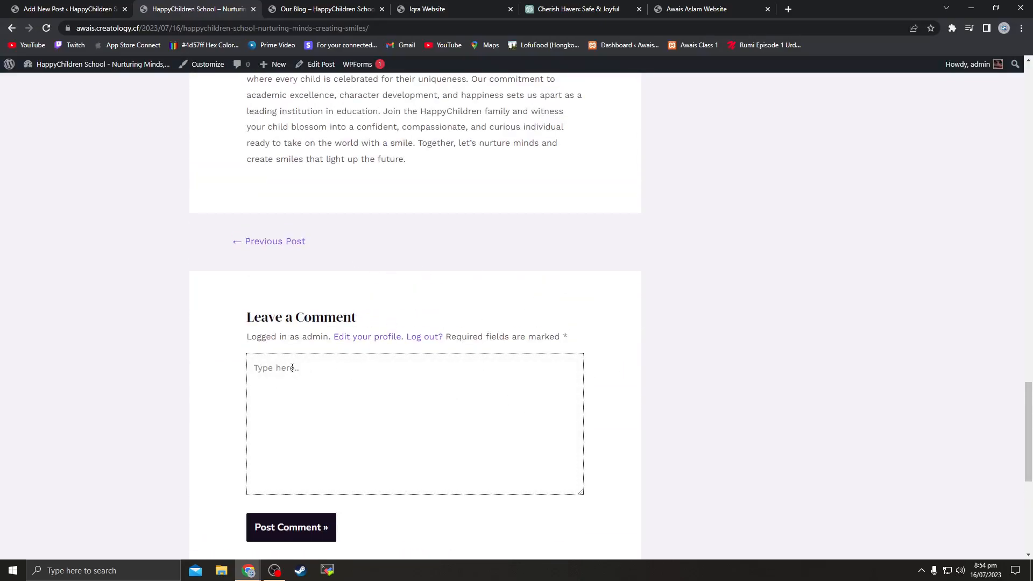
drag(247, 322, 350, 346)
click(305, 394)
scroll(306, 394, down, 5)
scroll(305, 395, up, 6)
scroll(305, 394, down, 1)
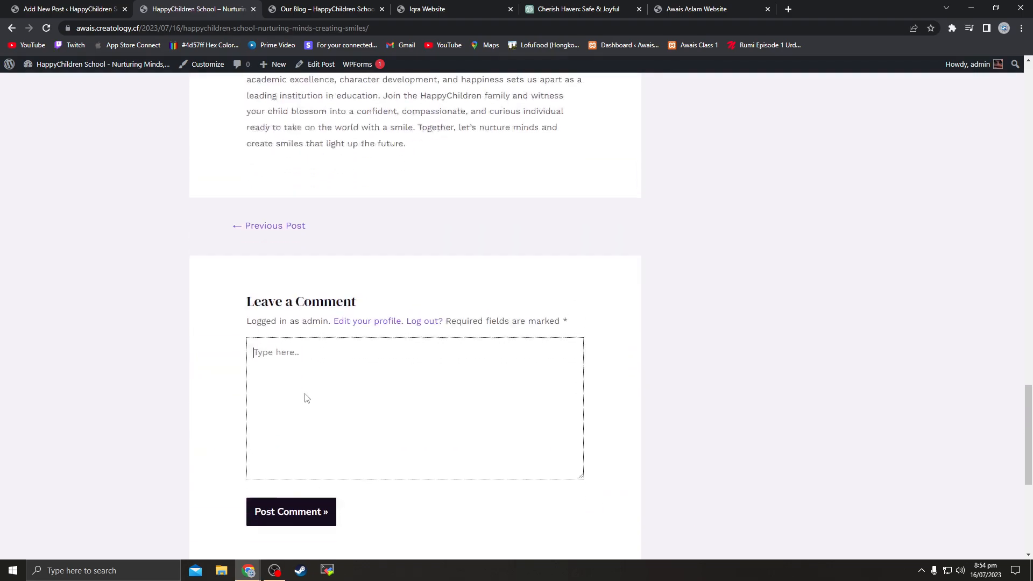
scroll(304, 395, up, 6)
scroll(305, 399, up, 10)
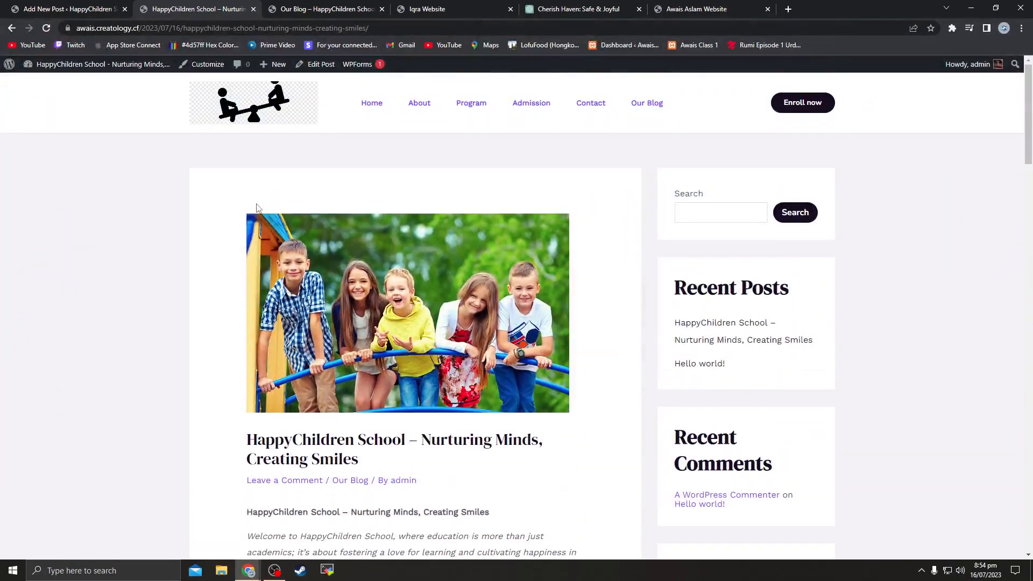
scroll(259, 203, down, 8)
scroll(258, 203, down, 20)
scroll(302, 216, up, 6)
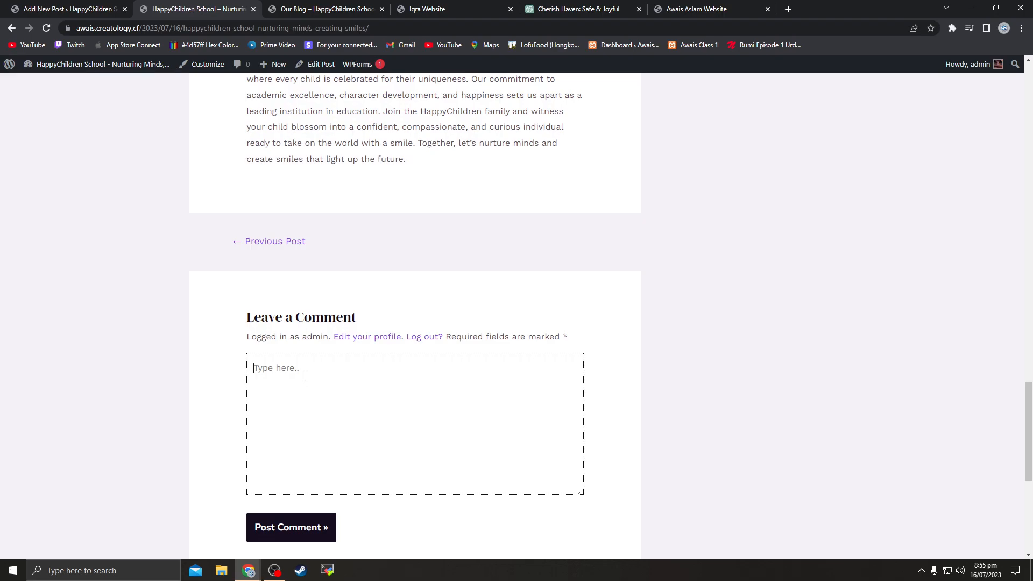
scroll(305, 375, up, 20)
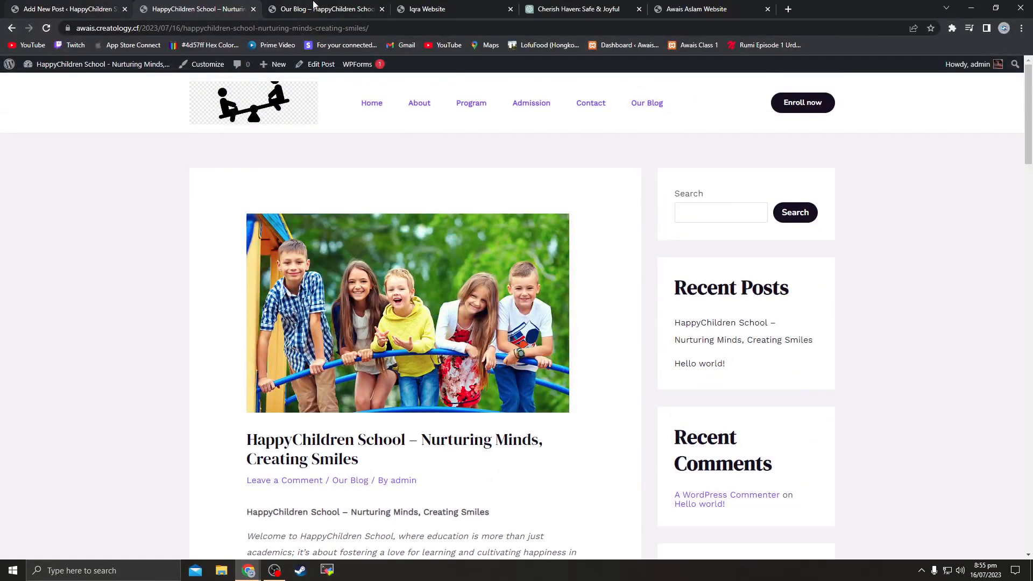
Switch to the ChatGPT conversation and copy the full 500-word article "HappyChildren School - Nurturing Minds, Creating Smiles"
click(427, 9)
click(579, 9)
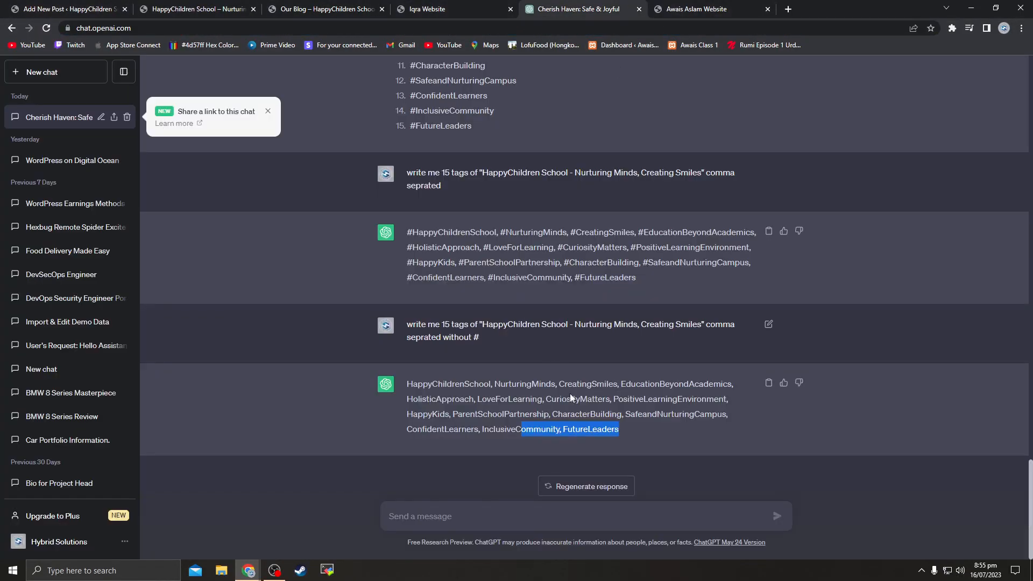
click(635, 443)
scroll(567, 308, up, 8)
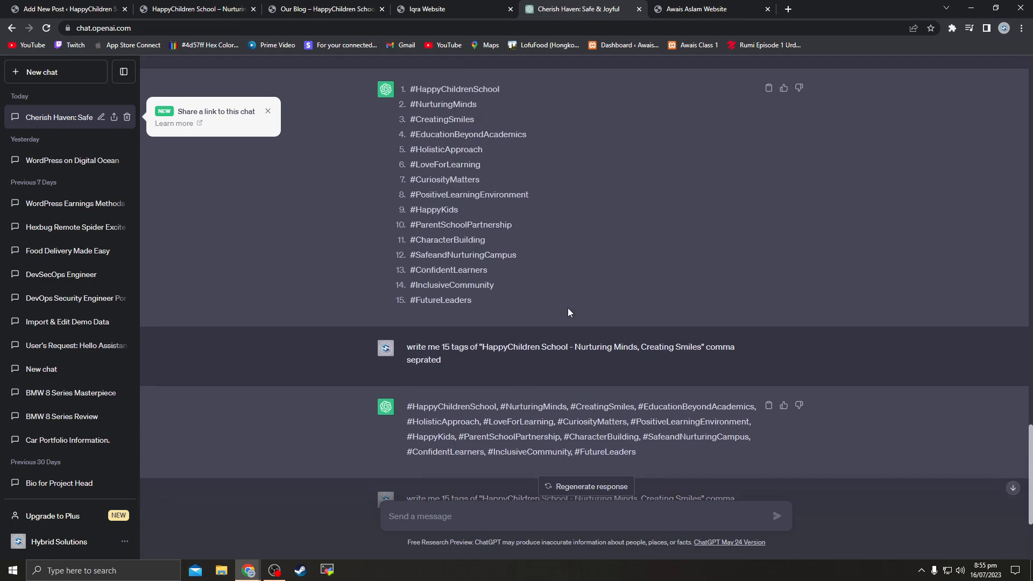
scroll(567, 308, up, 10)
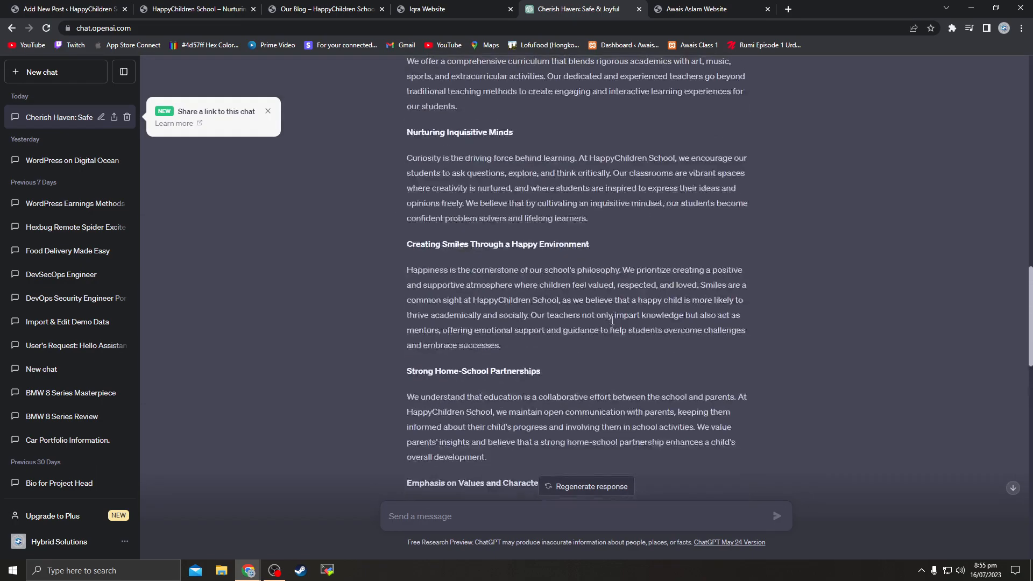
drag(410, 281, 785, 319)
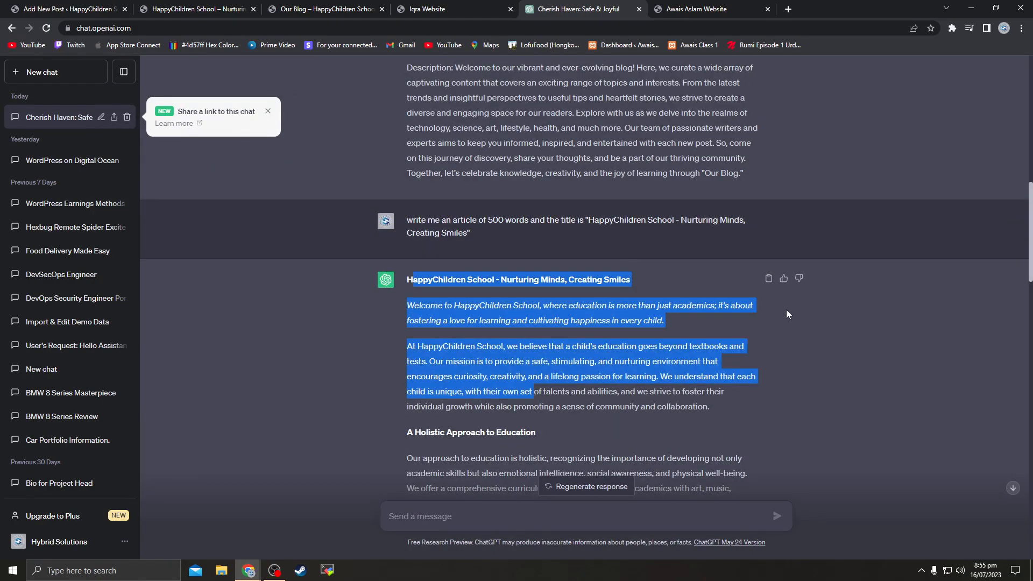
Open Google Translate in a new browser tab, set the source to Detect language and paste in the copied article
click(789, 9)
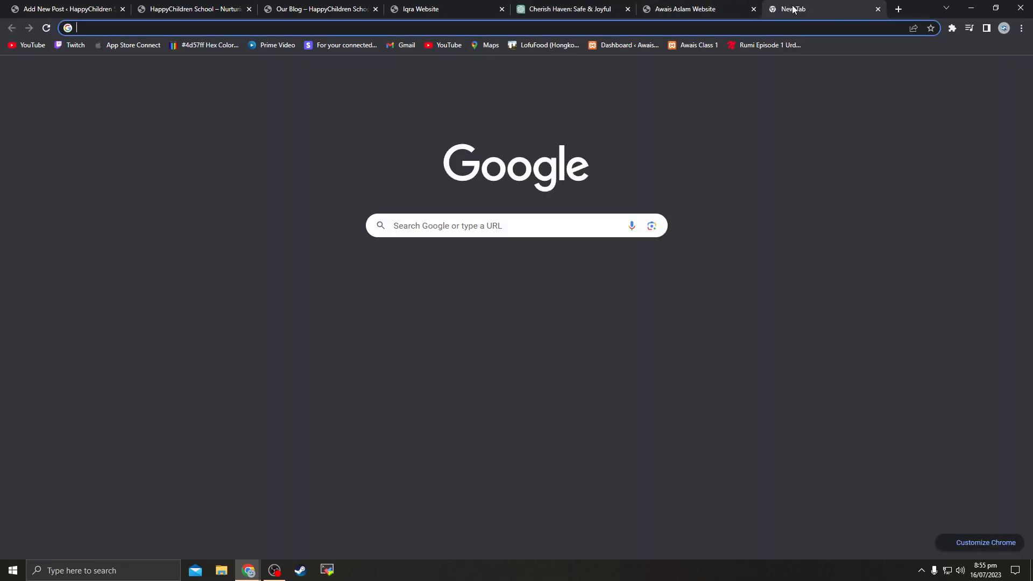
text(google tra)
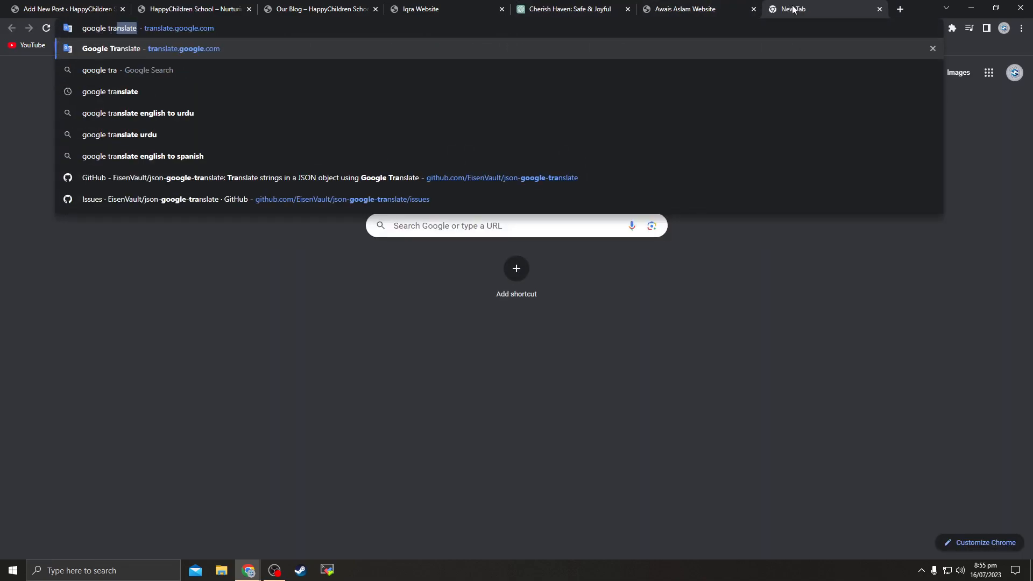
key(Return)
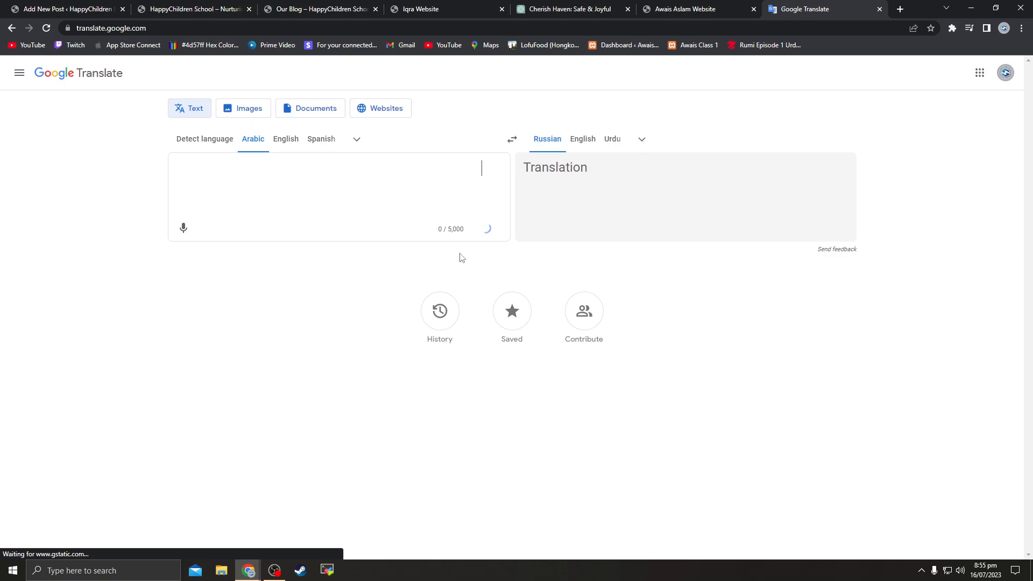
click(203, 145)
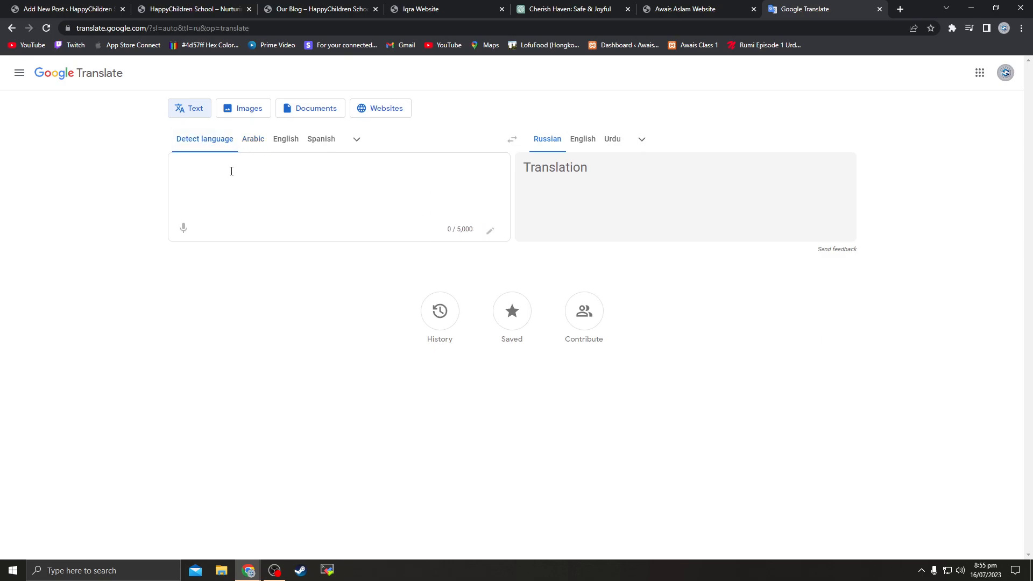
key(ctrl+v)
scroll(694, 258, up, 4)
scroll(694, 258, up, 10)
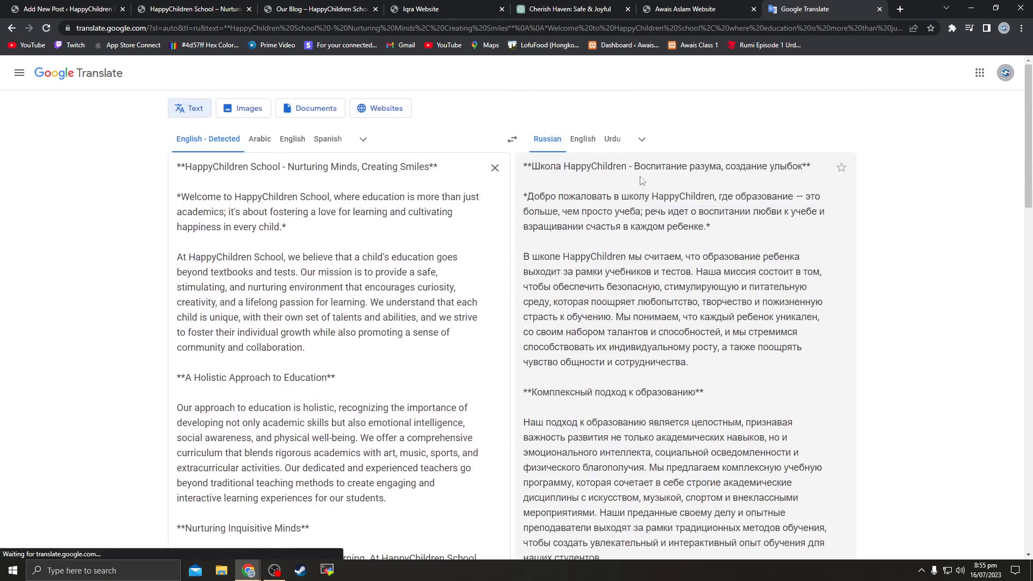
Translate the article into Urdu, look through the translation and copy the whole translated text
click(613, 137)
scroll(764, 301, up, 10)
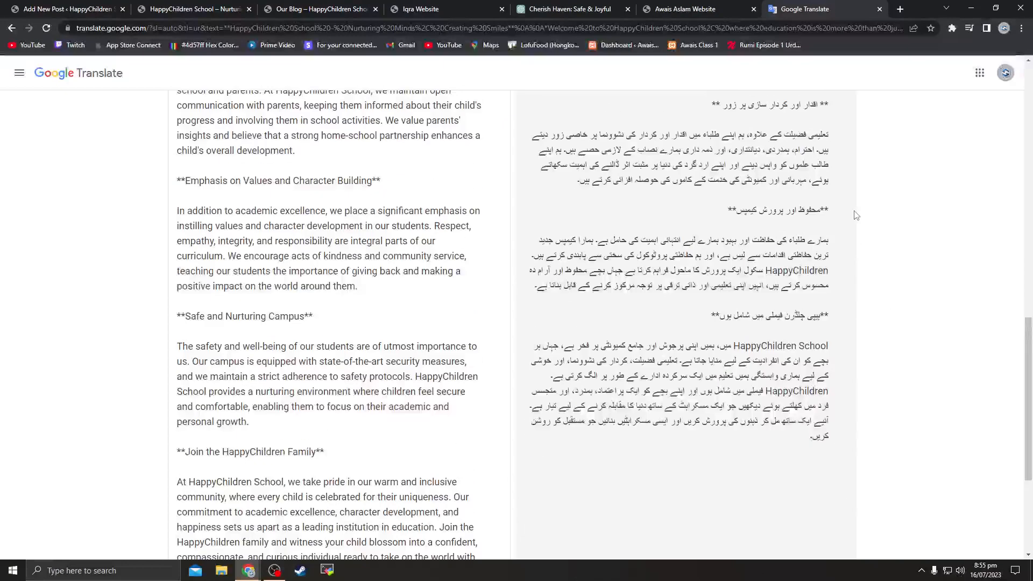
scroll(775, 378, up, 6)
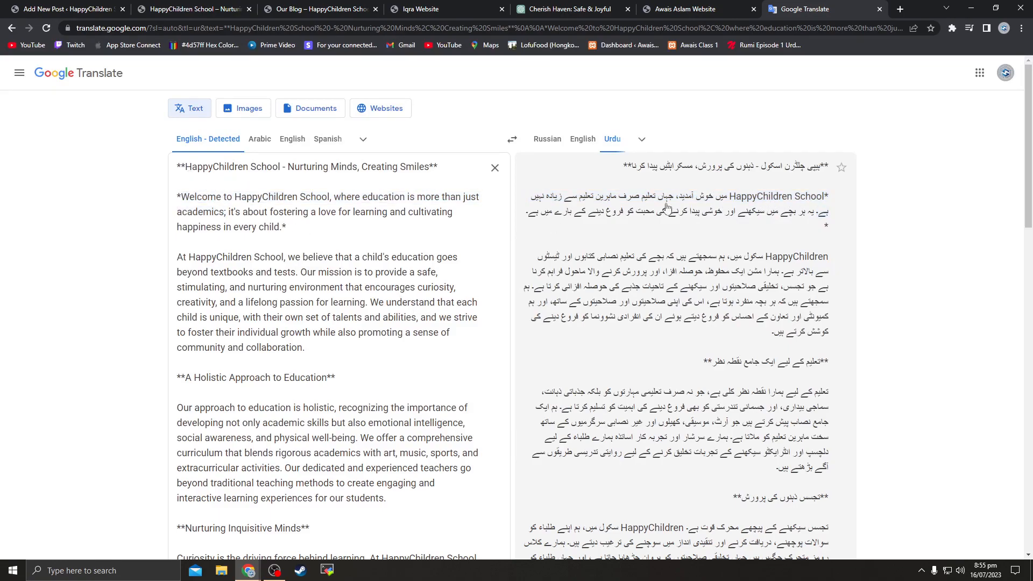
scroll(801, 210, down, 1)
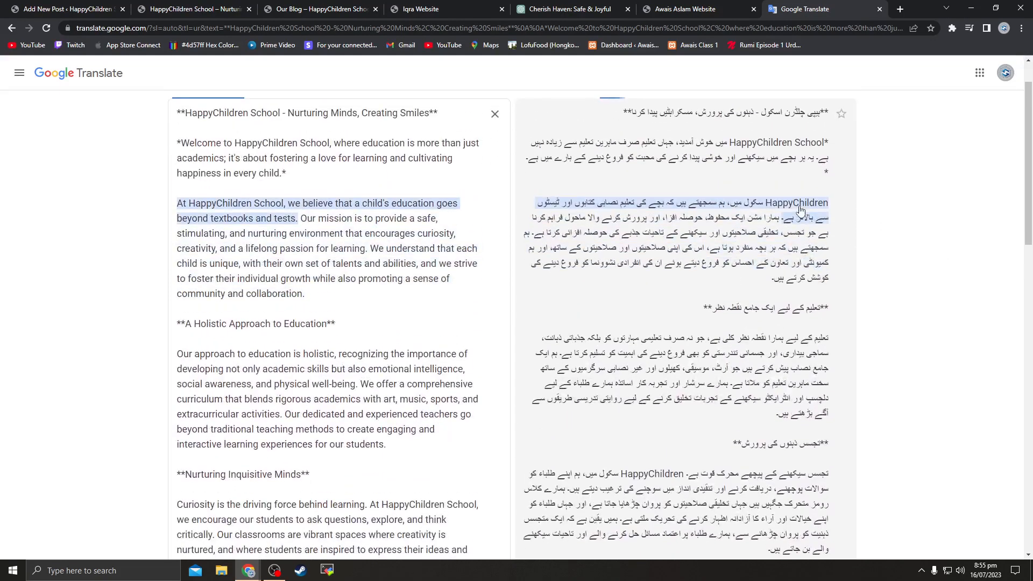
scroll(801, 209, down, 19)
scroll(805, 354, up, 13)
scroll(805, 354, down, 13)
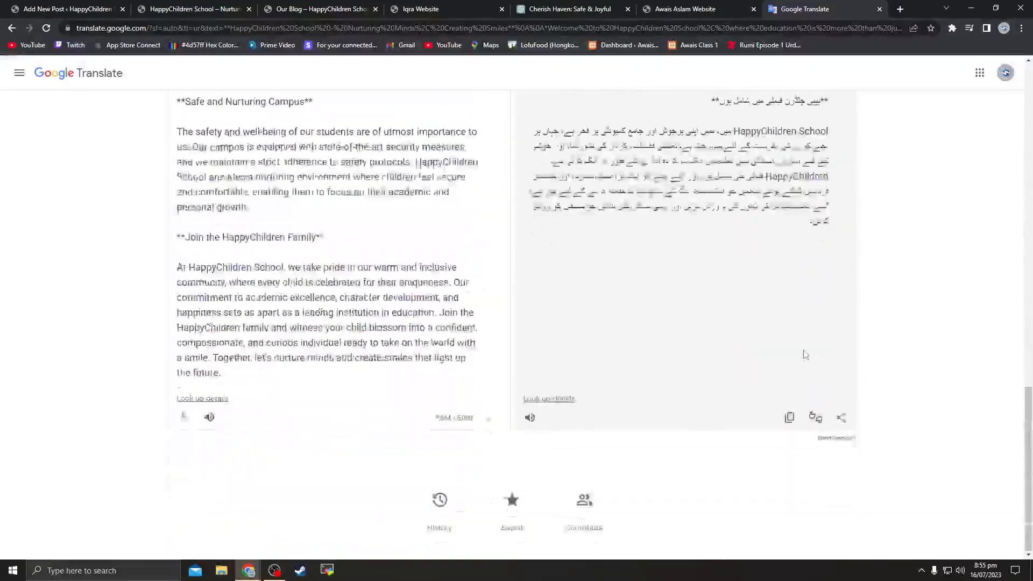
click(791, 418)
Open the HappyChildren School post for editing and paste the Urdu translation in a new paragraph after the last English paragraph
click(165, 6)
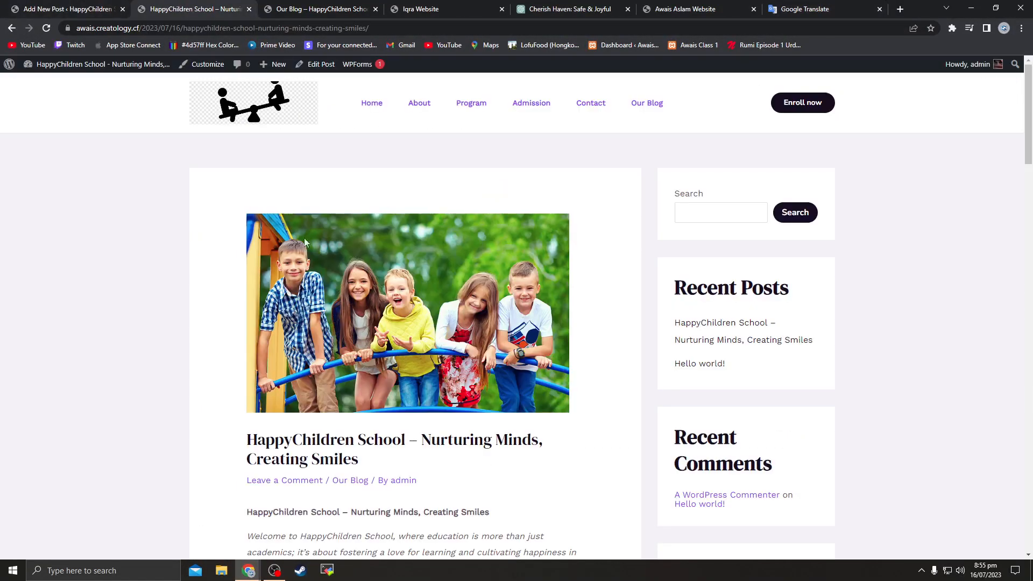
click(321, 65)
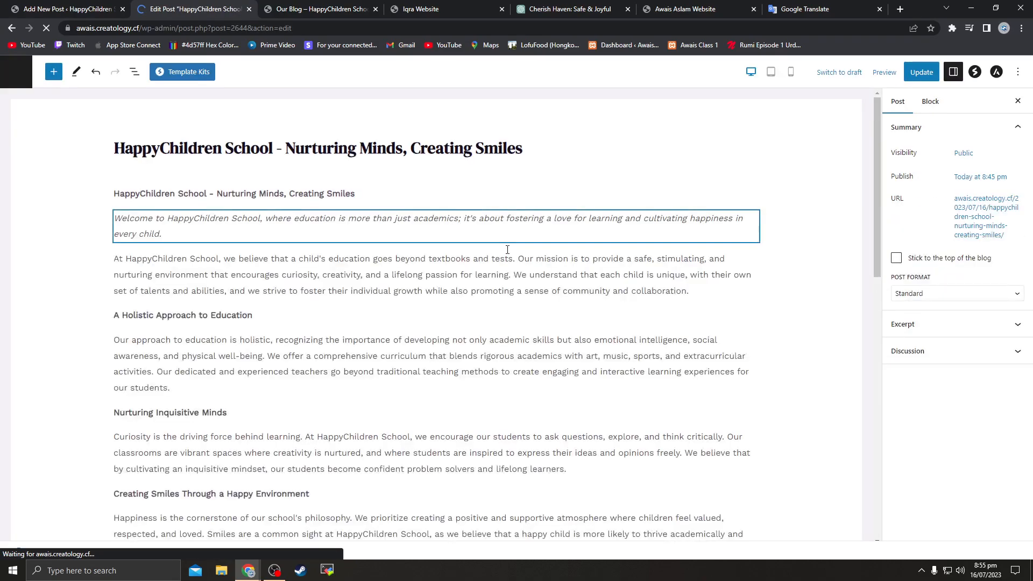
scroll(509, 269, down, 20)
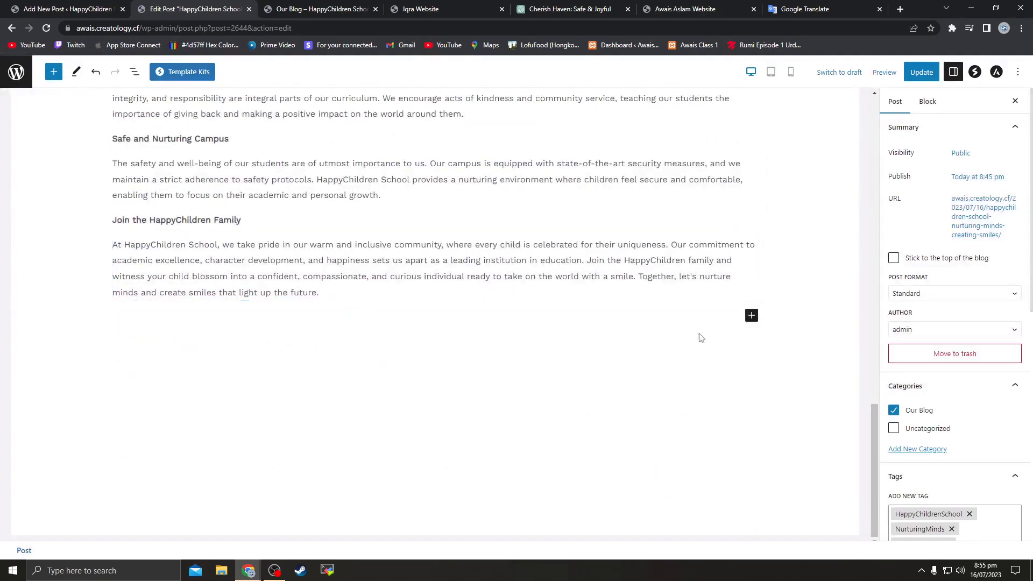
click(751, 316)
click(600, 318)
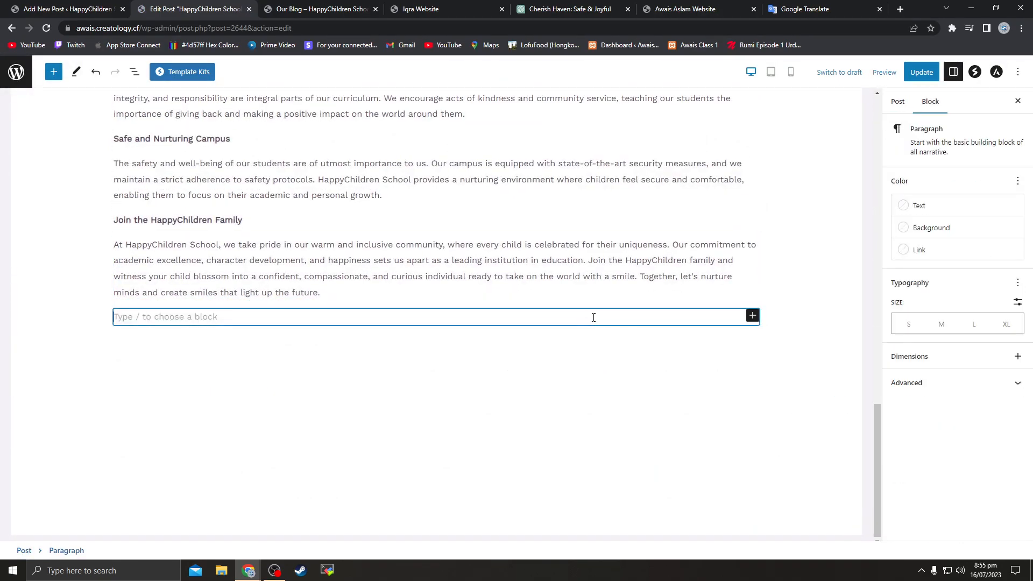
key(ctrl+v)
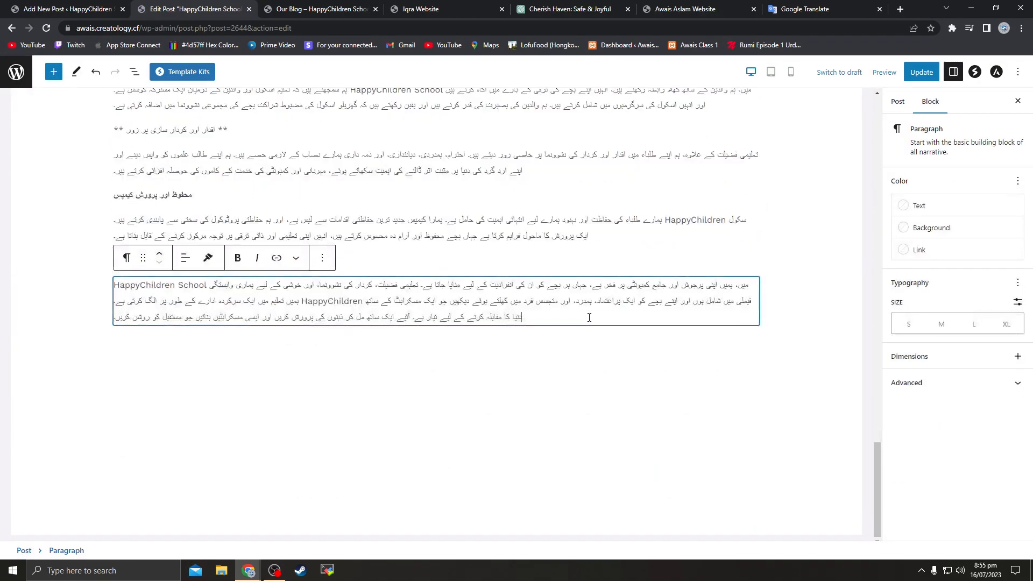
click(672, 367)
scroll(457, 273, up, 15)
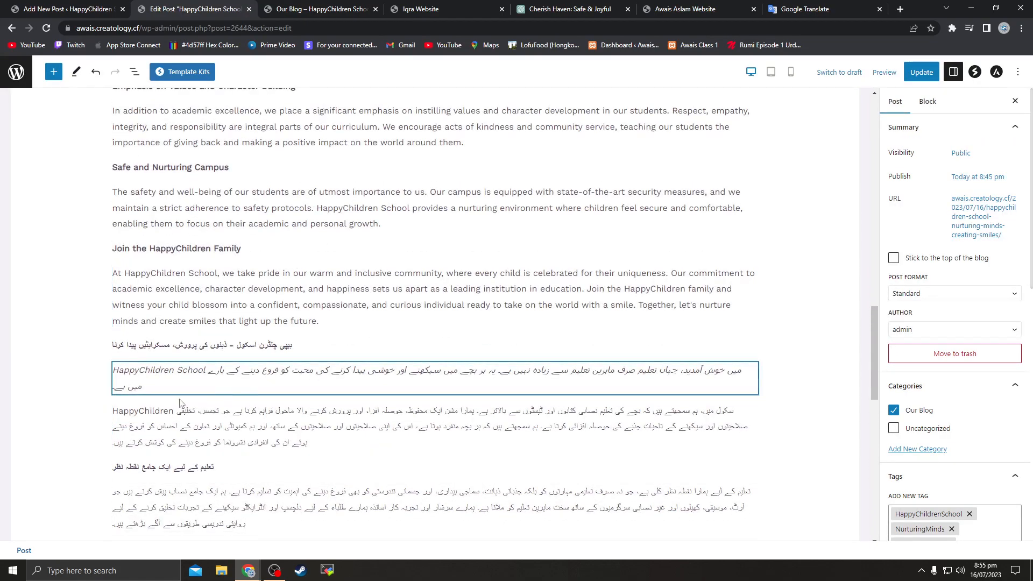
Make the whole Urdu paragraph below the italic welcome line bold and italic
scroll(512, 342, down, 3)
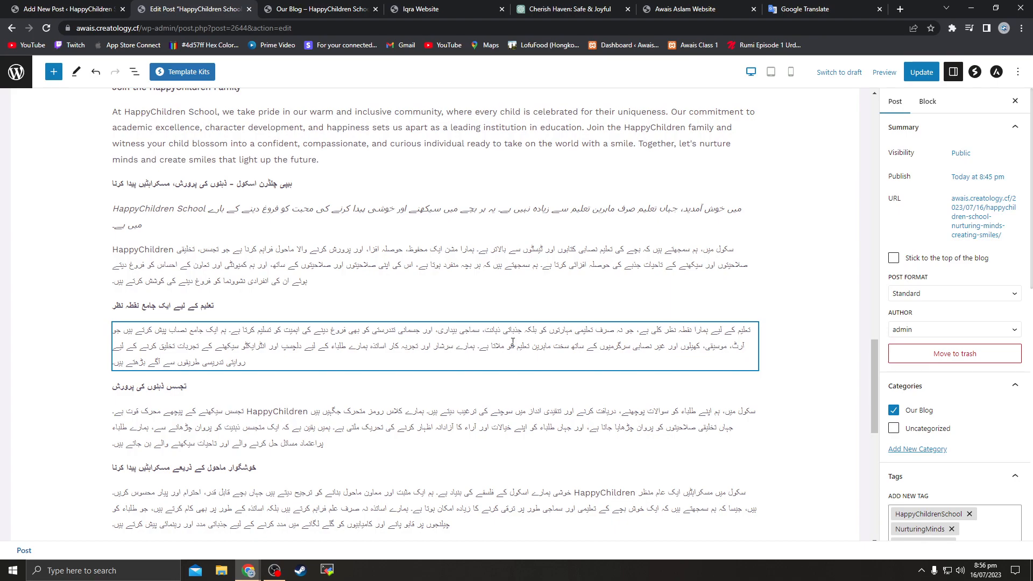
scroll(512, 342, up, 2)
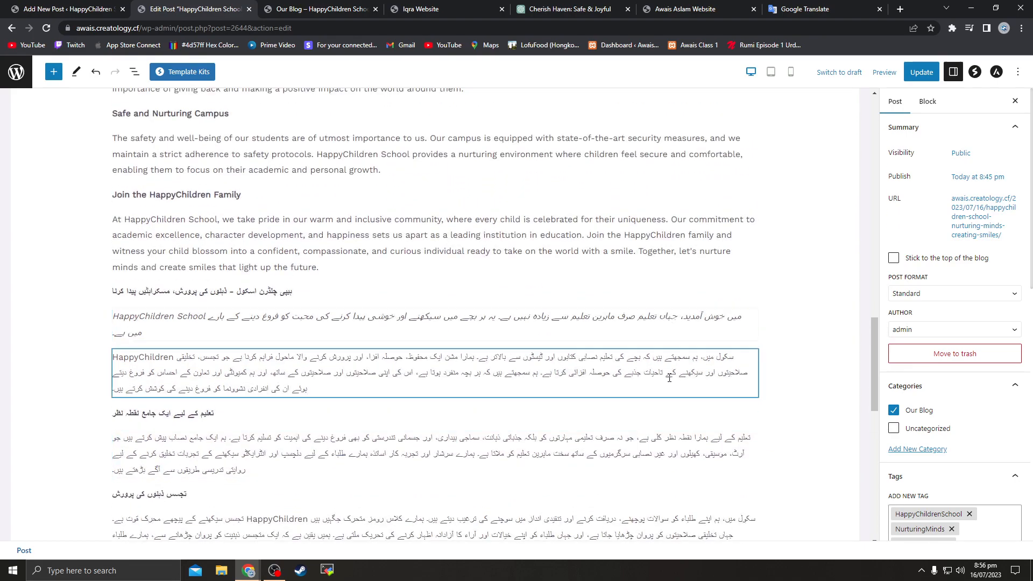
double_click(669, 378)
key(ctrl+a)
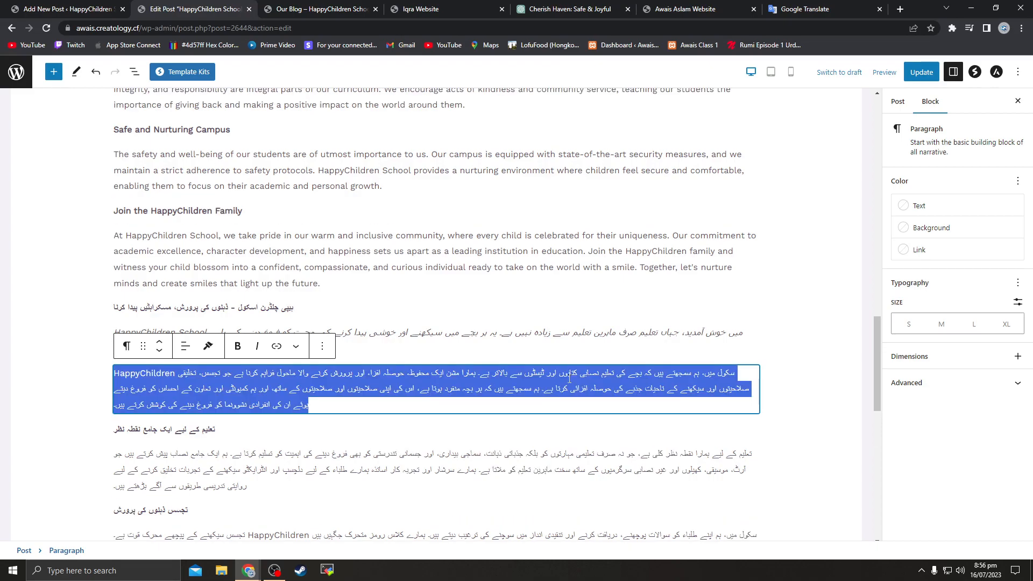
click(321, 346)
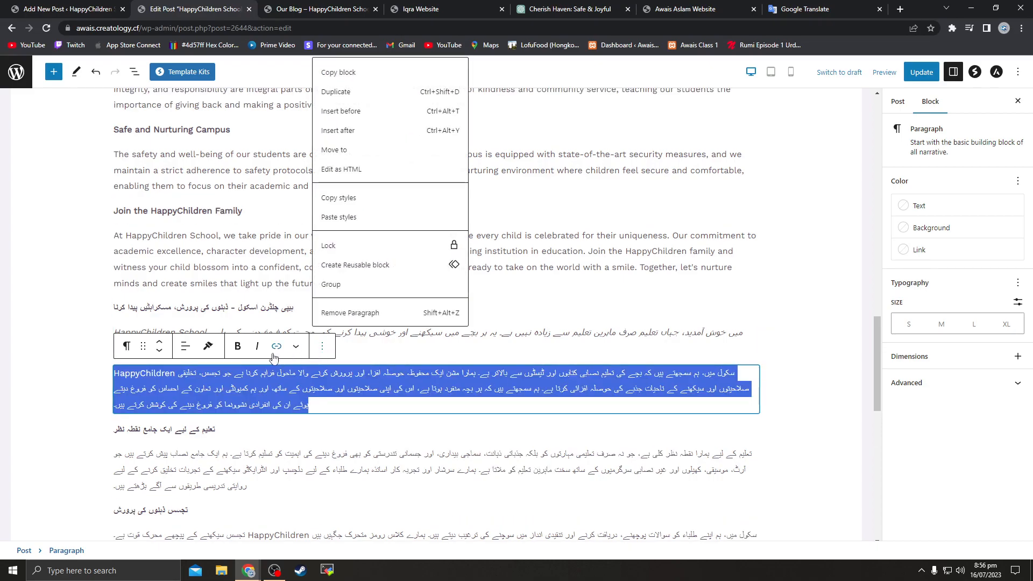
click(242, 348)
click(242, 350)
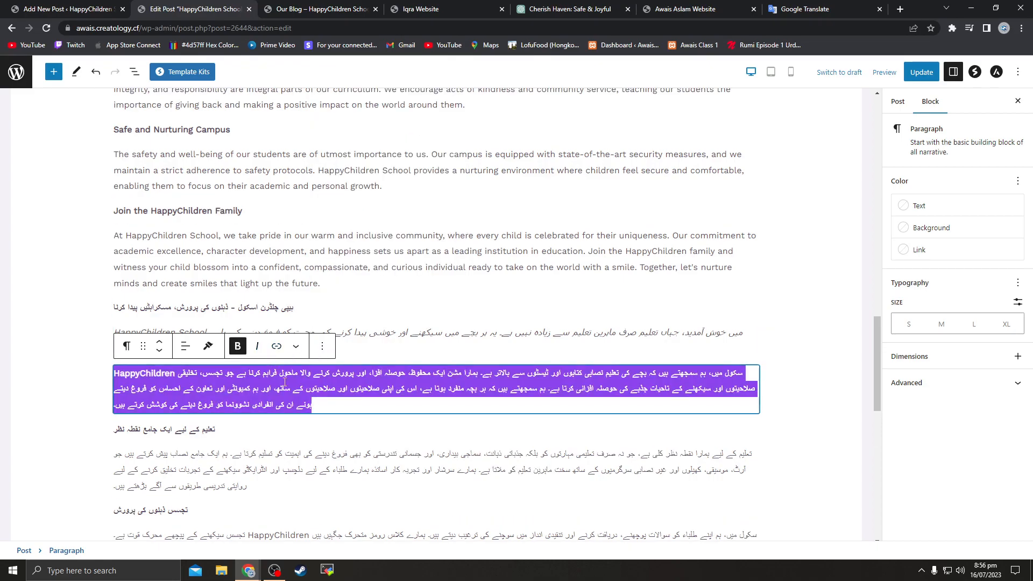
click(253, 350)
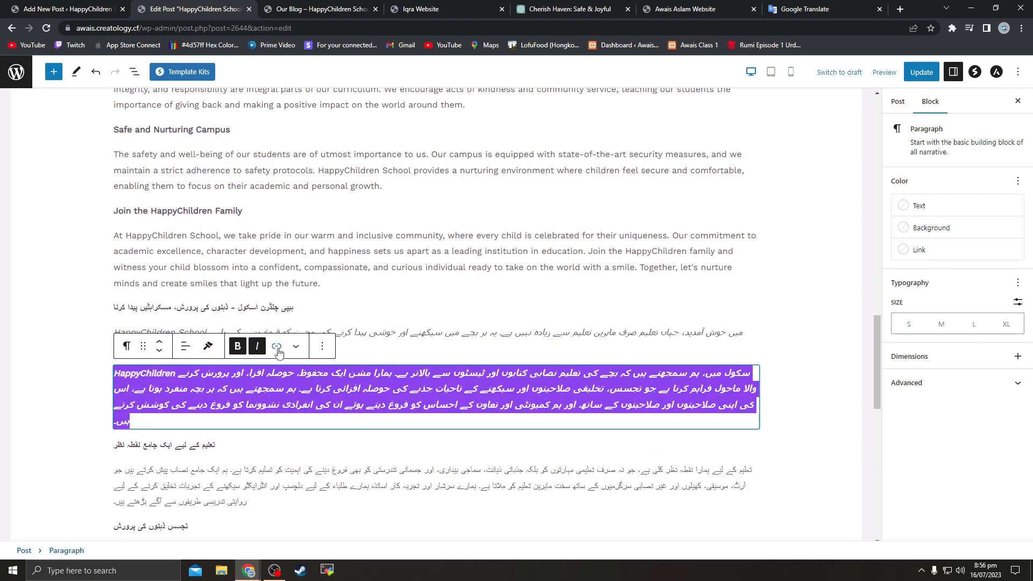
Apply the dark violet Highlight text colour to the selected Urdu paragraph and deselect it
click(296, 348)
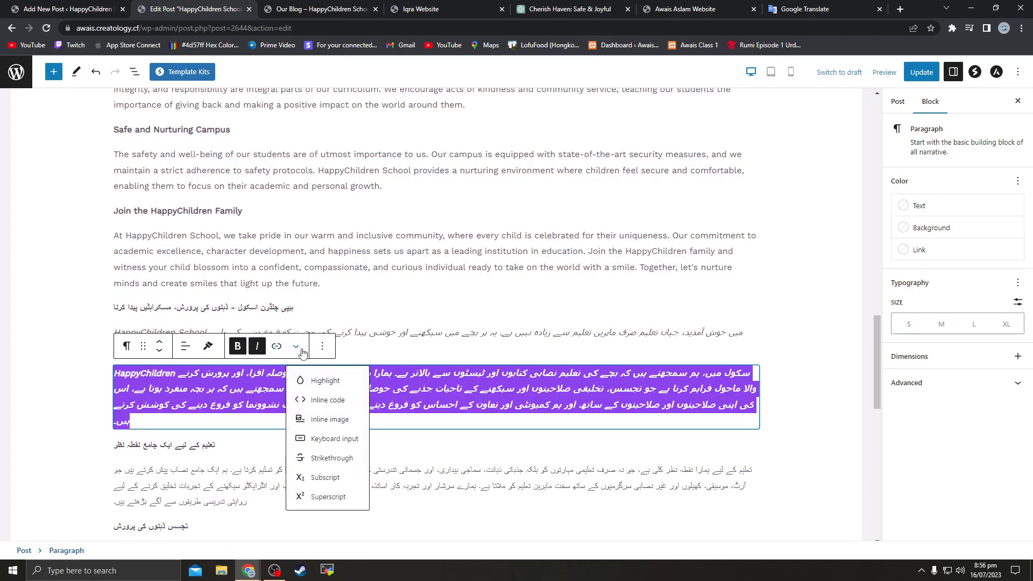
click(323, 380)
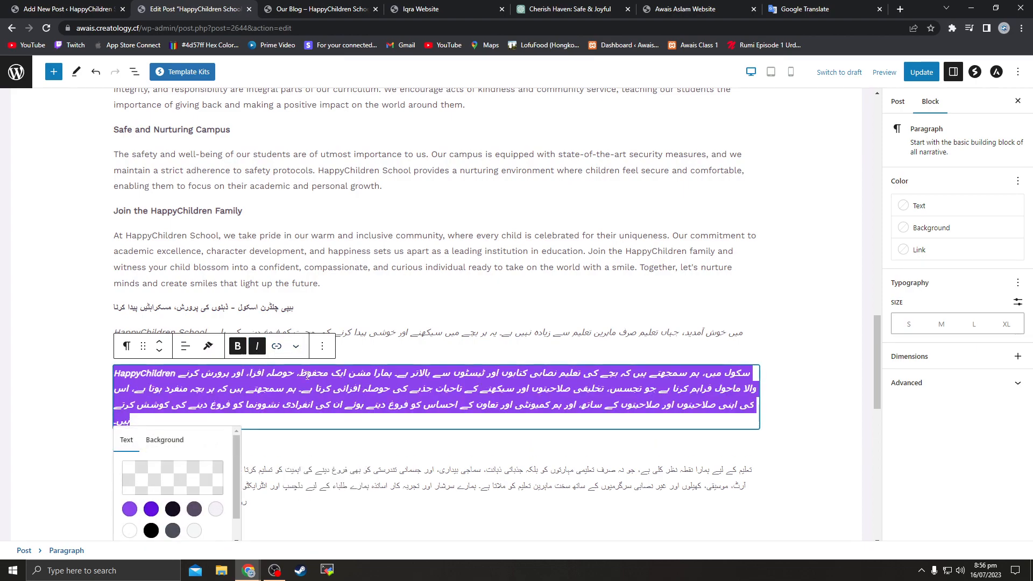
click(151, 509)
click(367, 425)
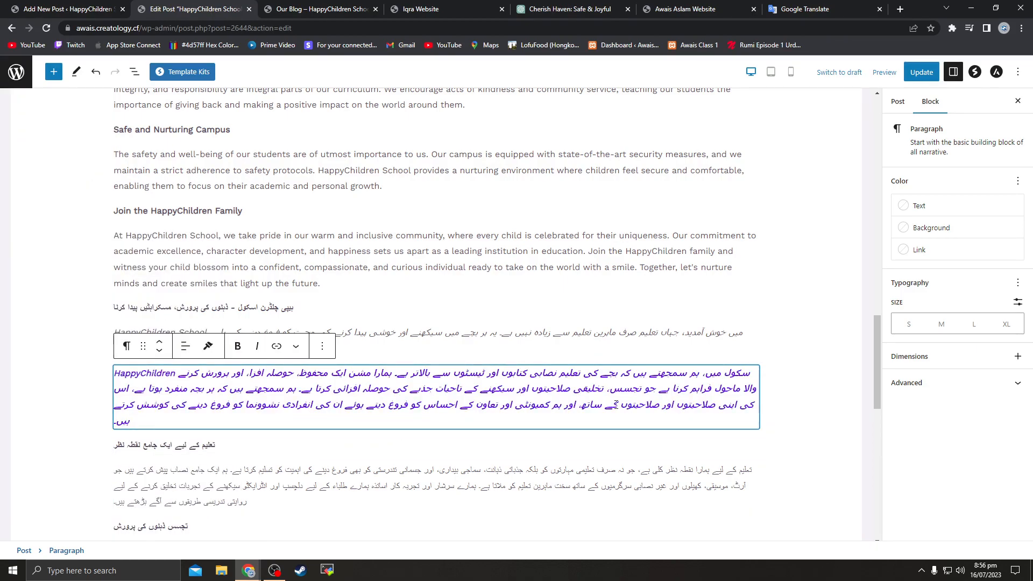
click(782, 357)
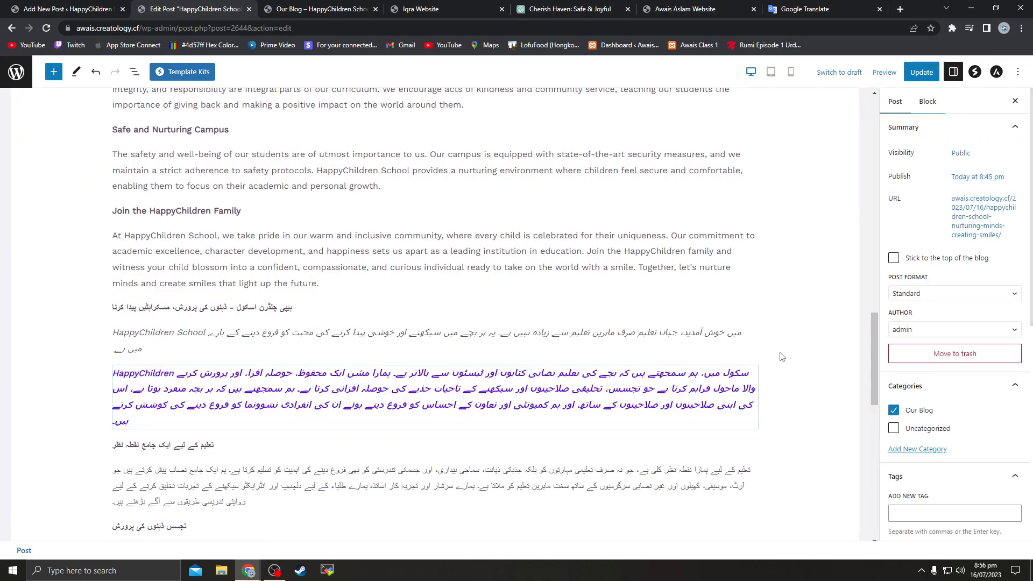
Update the post, view it on the site and check the Urdu section with its coloured paragraph
click(925, 75)
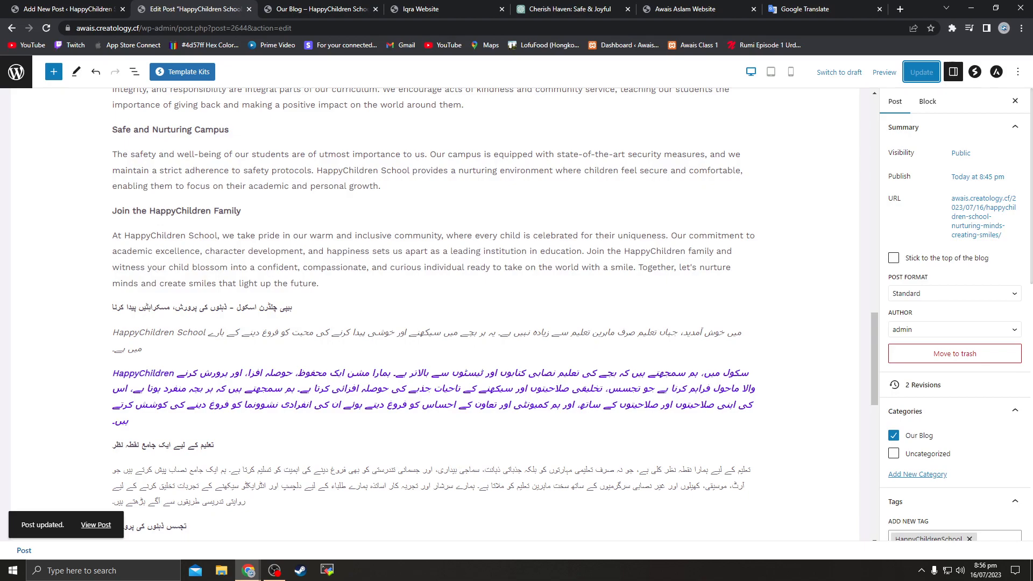
click(104, 527)
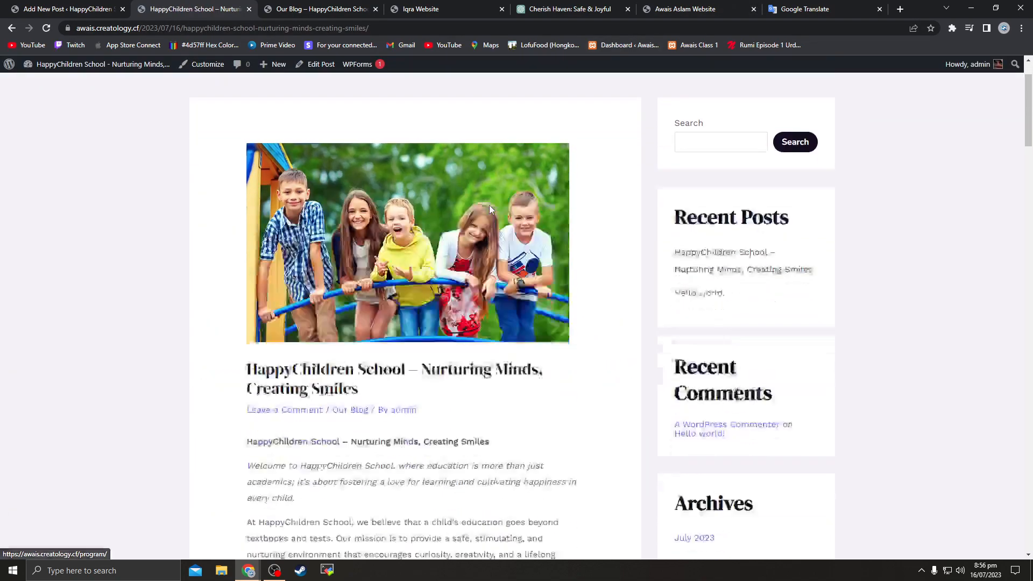
scroll(490, 205, down, 15)
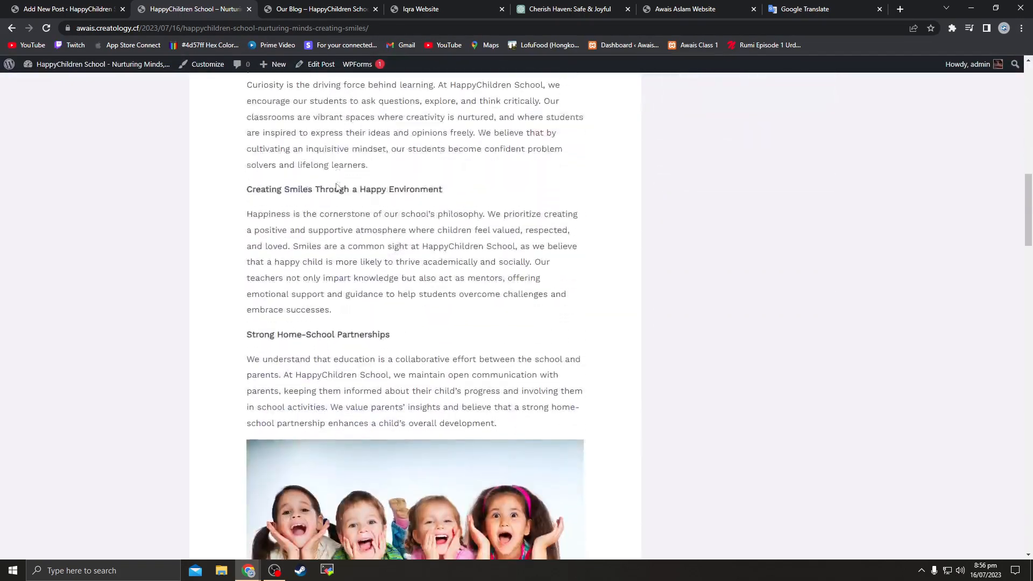
scroll(337, 183, down, 13)
drag(273, 316, 221, 310)
drag(592, 317, 309, 396)
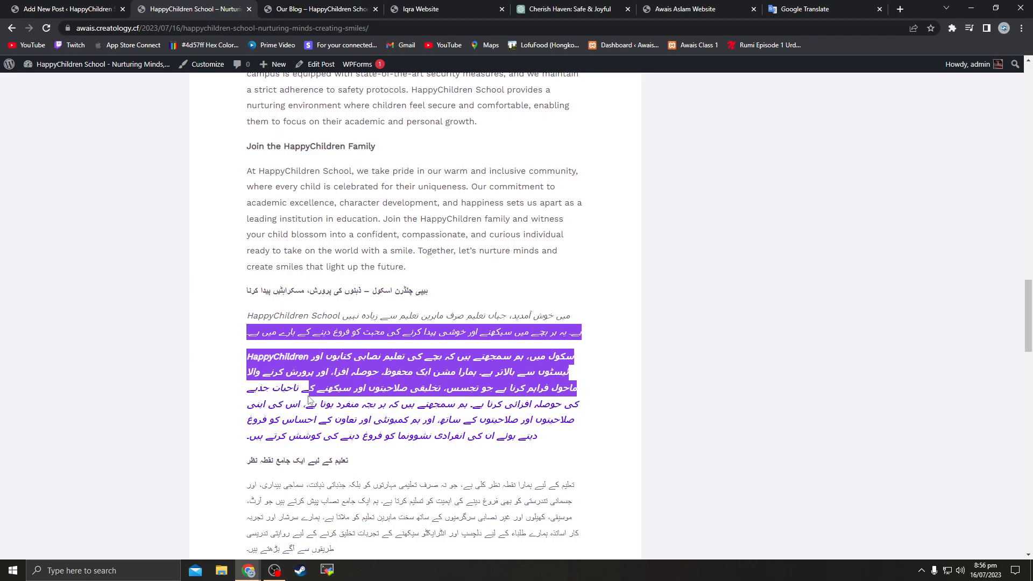
scroll(308, 399, down, 20)
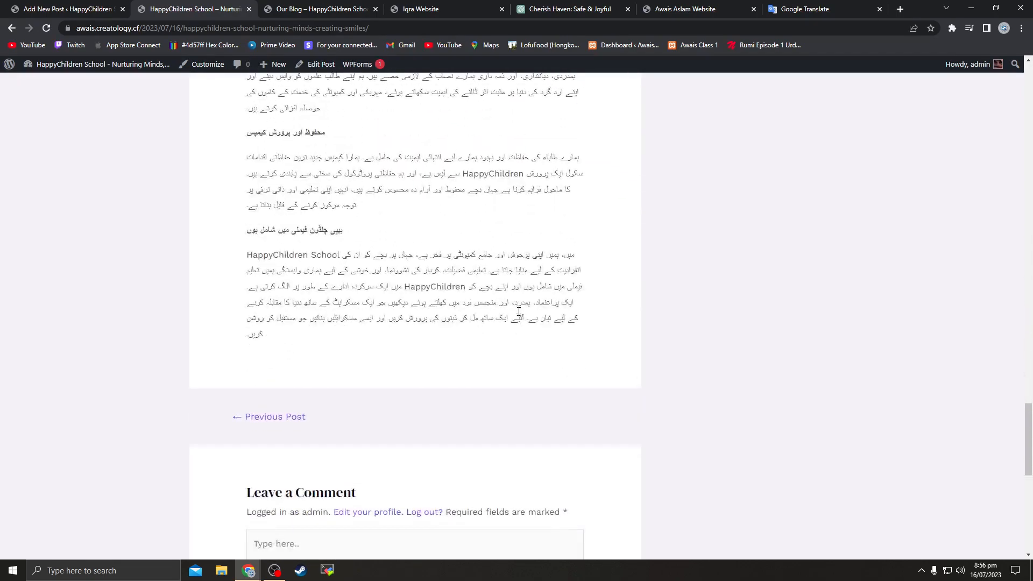
Review the updated post from the end of the Urdu section back up through the English article to the featured image
scroll(519, 311, up, 2)
drag(266, 442, 219, 234)
scroll(264, 170, up, 15)
scroll(263, 170, up, 3)
click(431, 222)
drag(421, 221, 247, 336)
scroll(355, 193, up, 6)
scroll(358, 200, down, 3)
scroll(366, 199, up, 1)
click(403, 349)
scroll(426, 365, down, 10)
scroll(426, 364, up, 20)
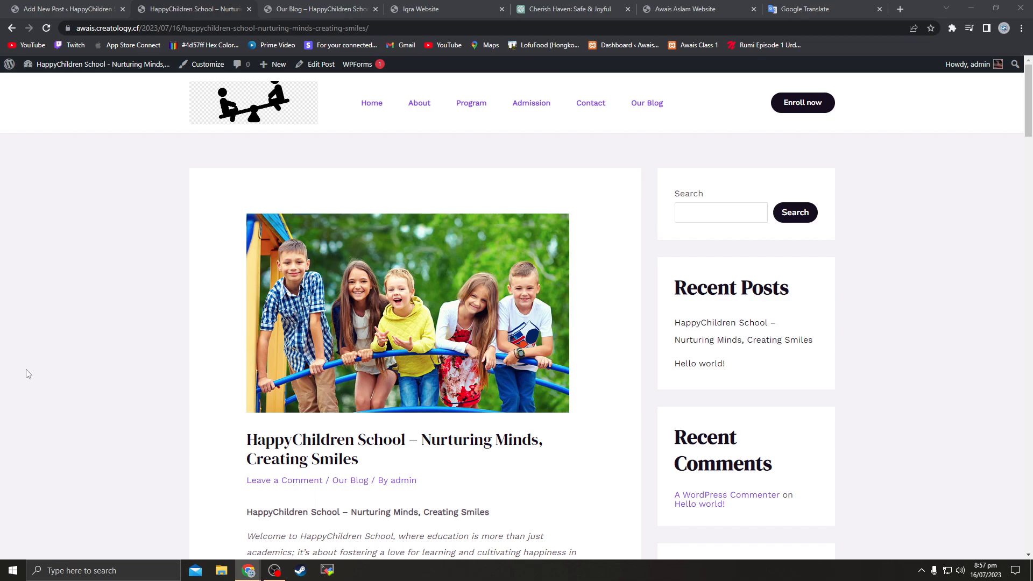
scroll(556, 383, down, 4)
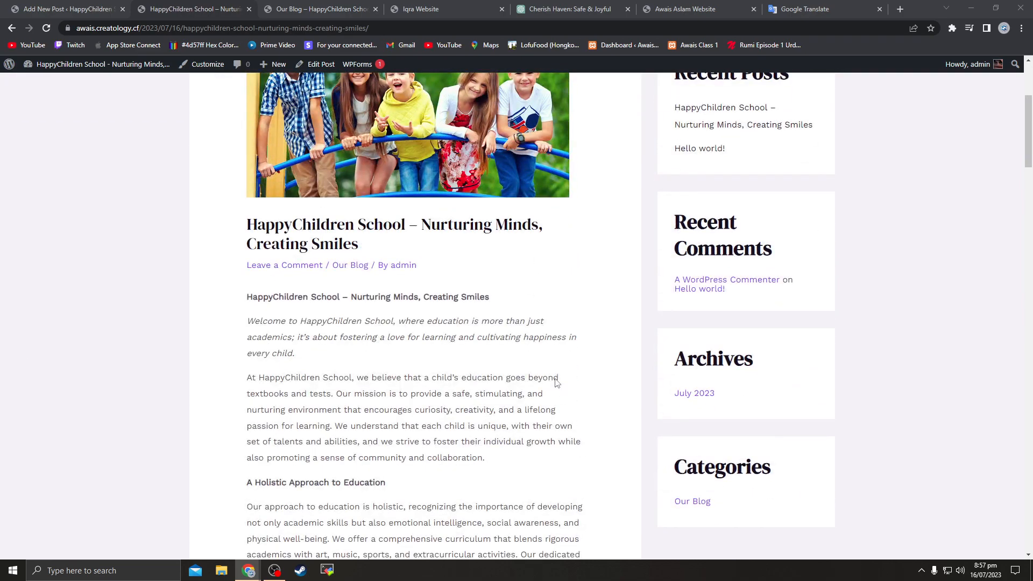
scroll(556, 382, up, 4)
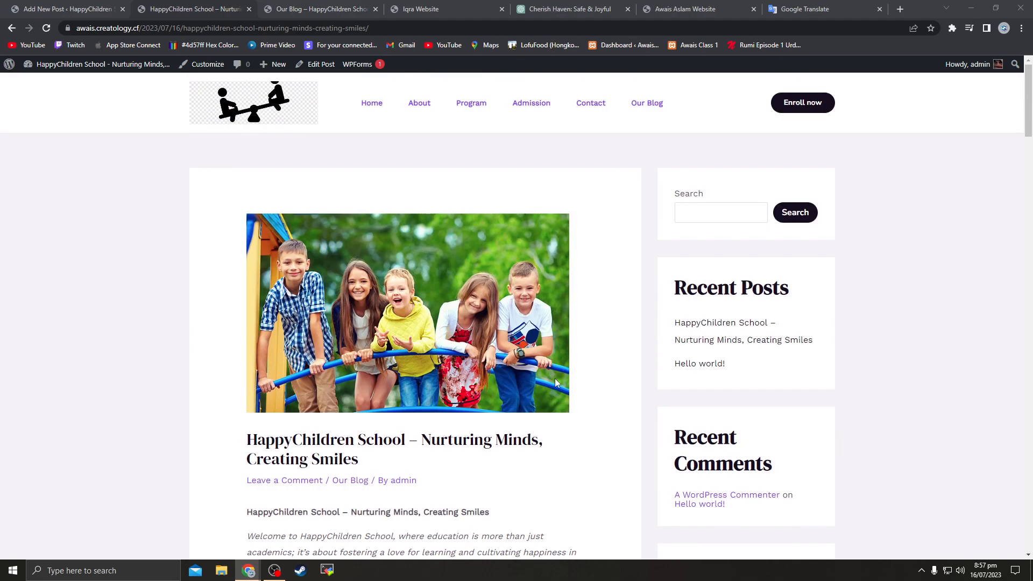